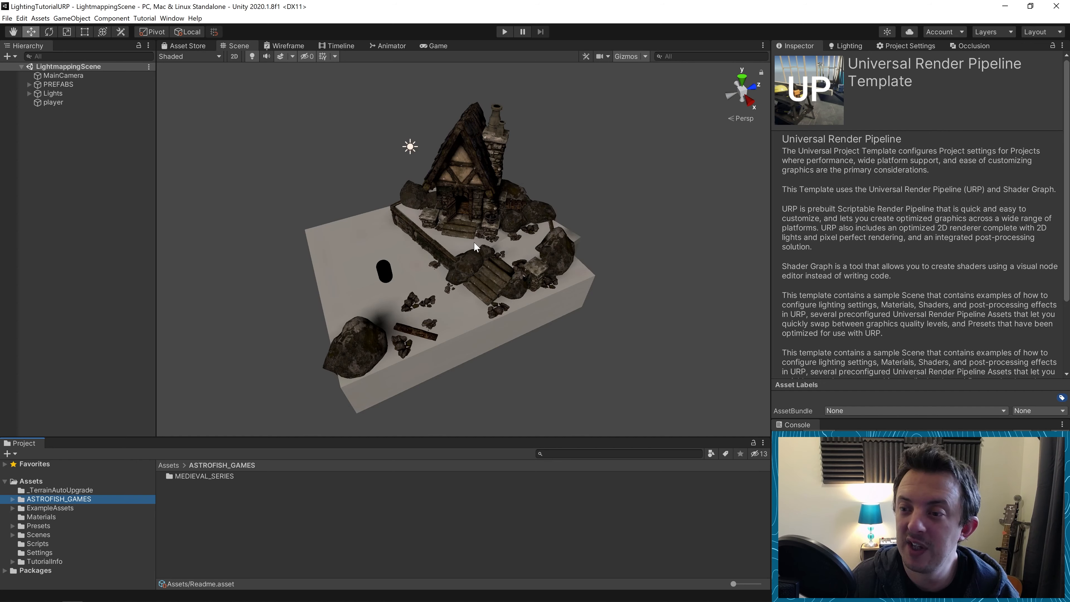
Step: Examine the lighting and shadows on the house, rocks and capsule from several distances and angles
scroll(479, 260, "up", 6)
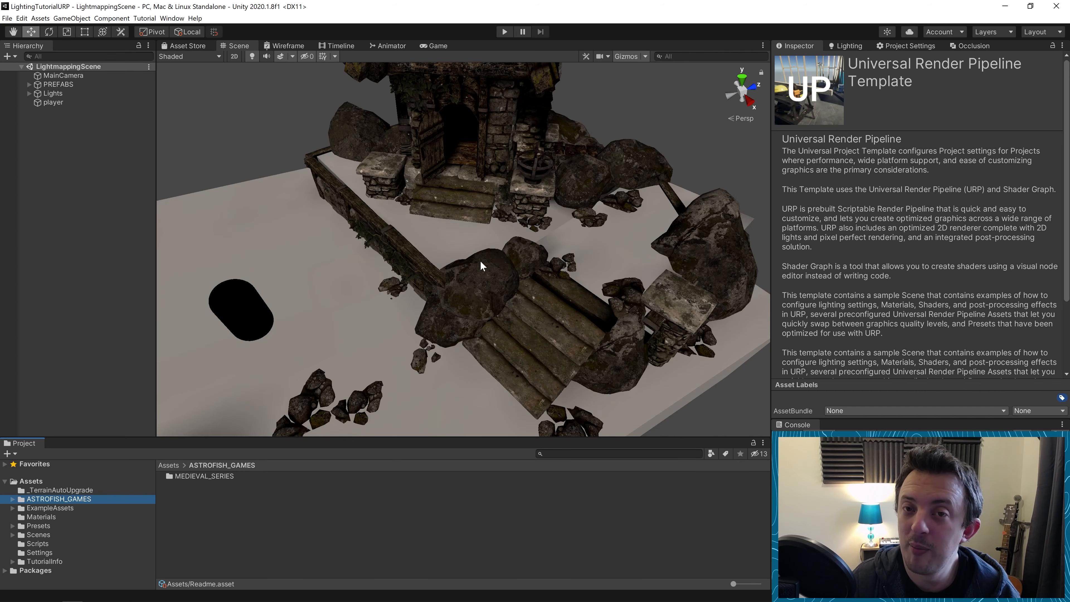
scroll(480, 260, "down", 6)
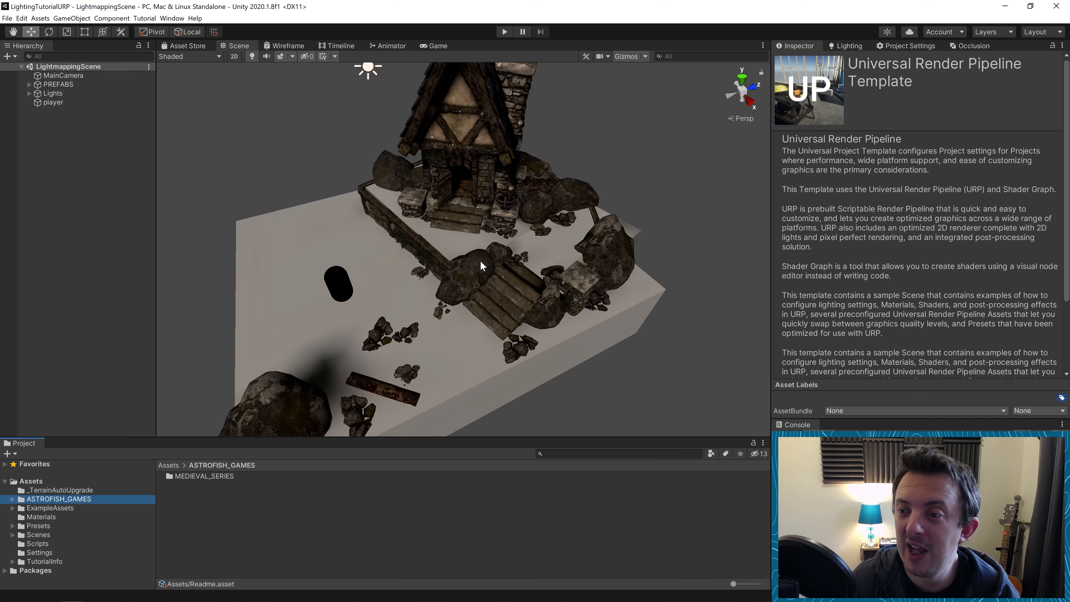
middle_click_drag(482, 245, 467, 203)
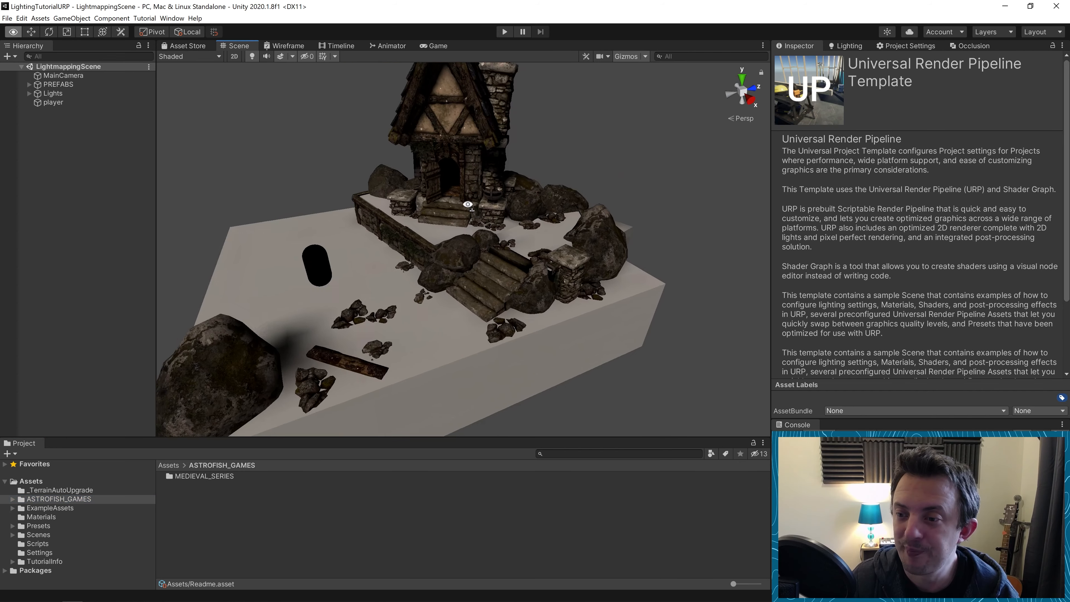
scroll(465, 202, "down", 2)
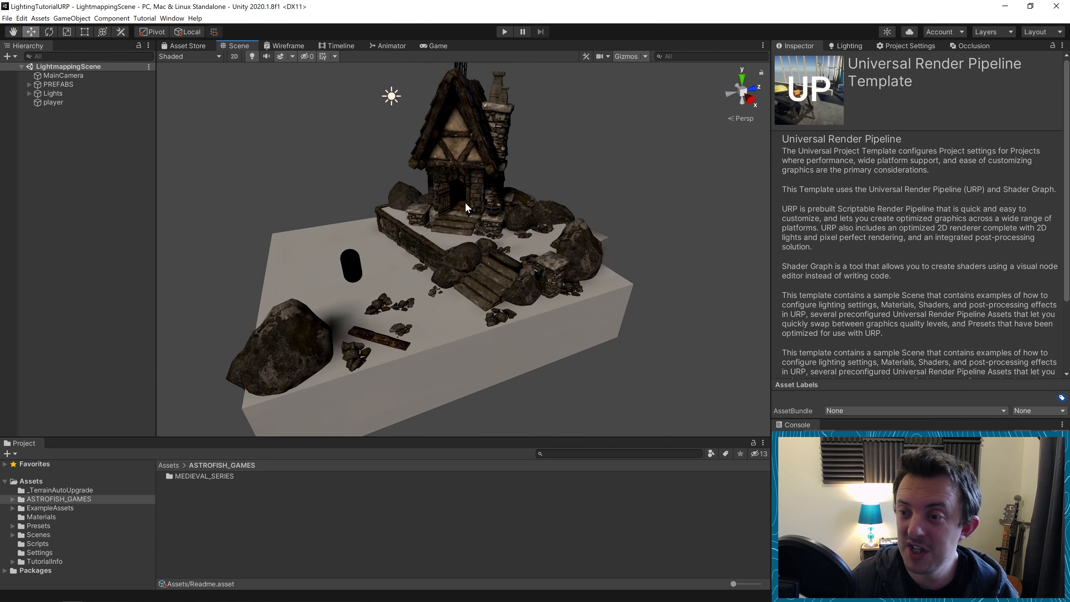
scroll(465, 202, "down", 1)
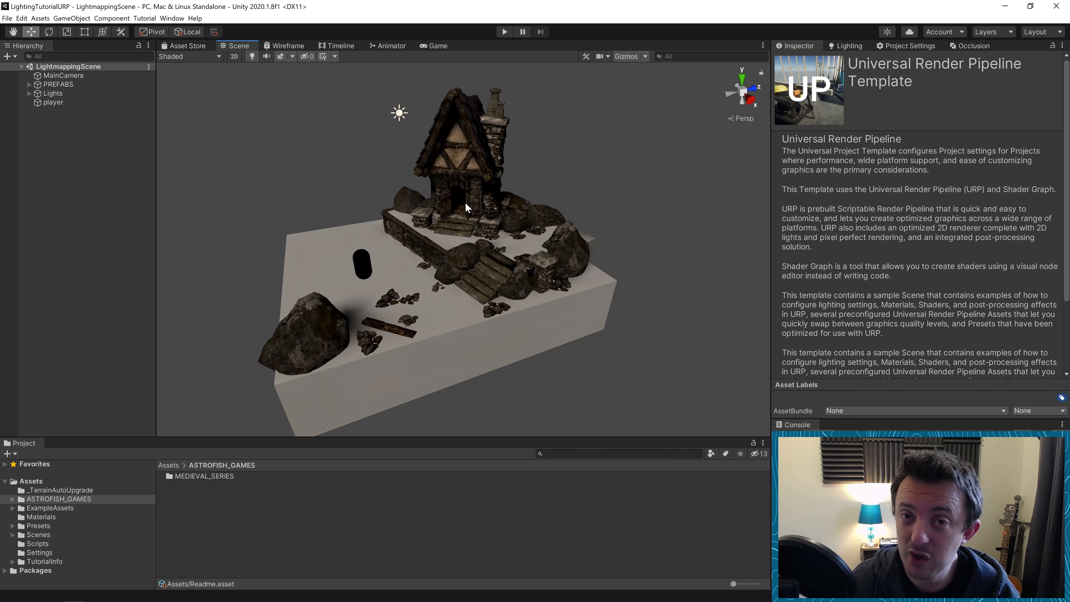
left_click_drag(423, 215, 571, 172, "alt")
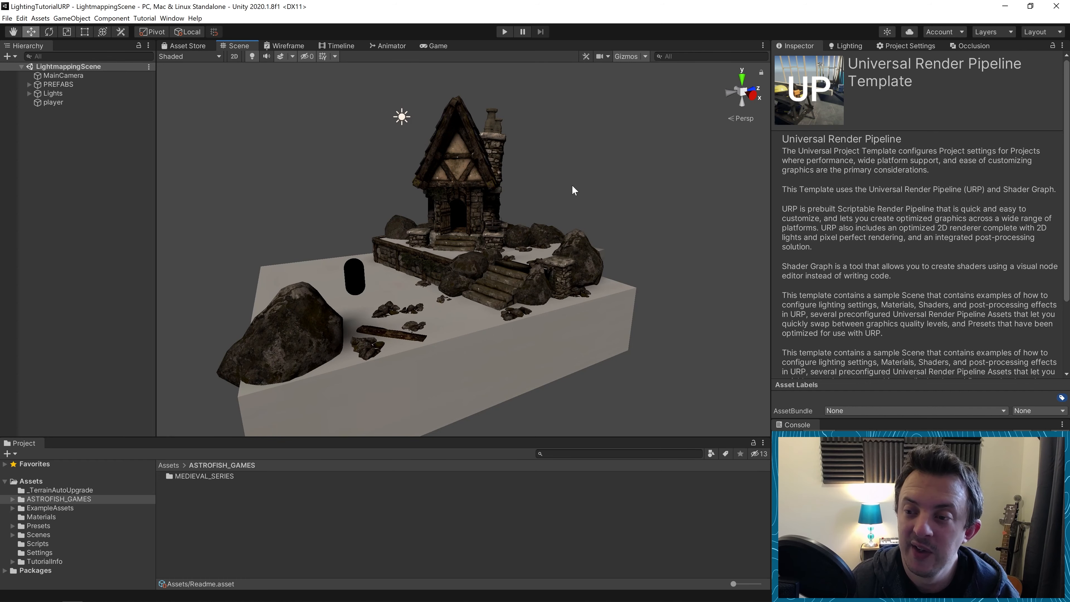
right_click_drag(605, 181, 611, 221)
middle_click_drag(611, 221, 612, 249)
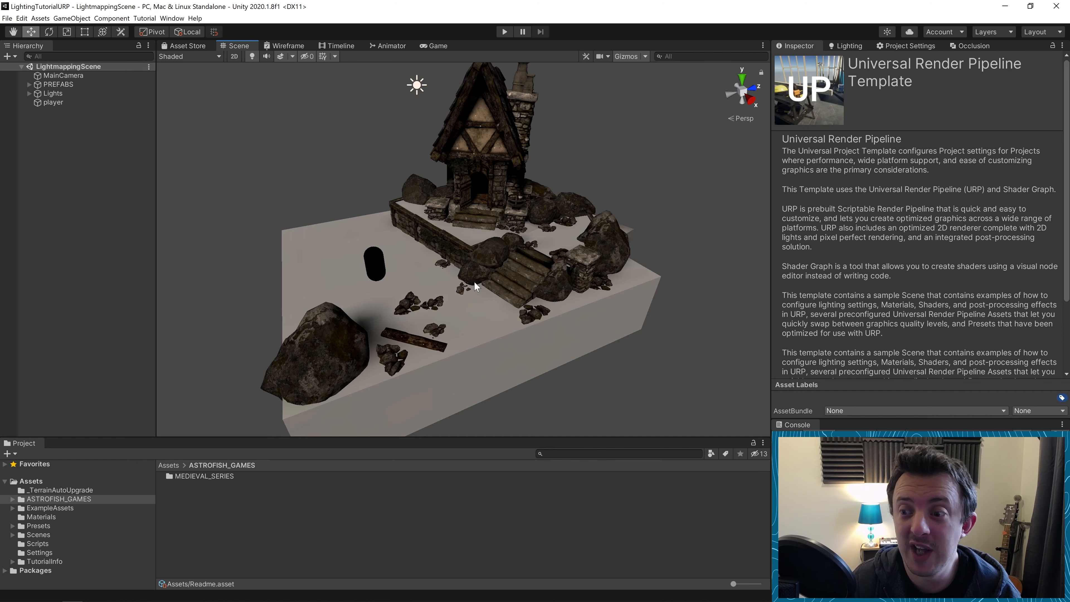
scroll(475, 282, "up", 2)
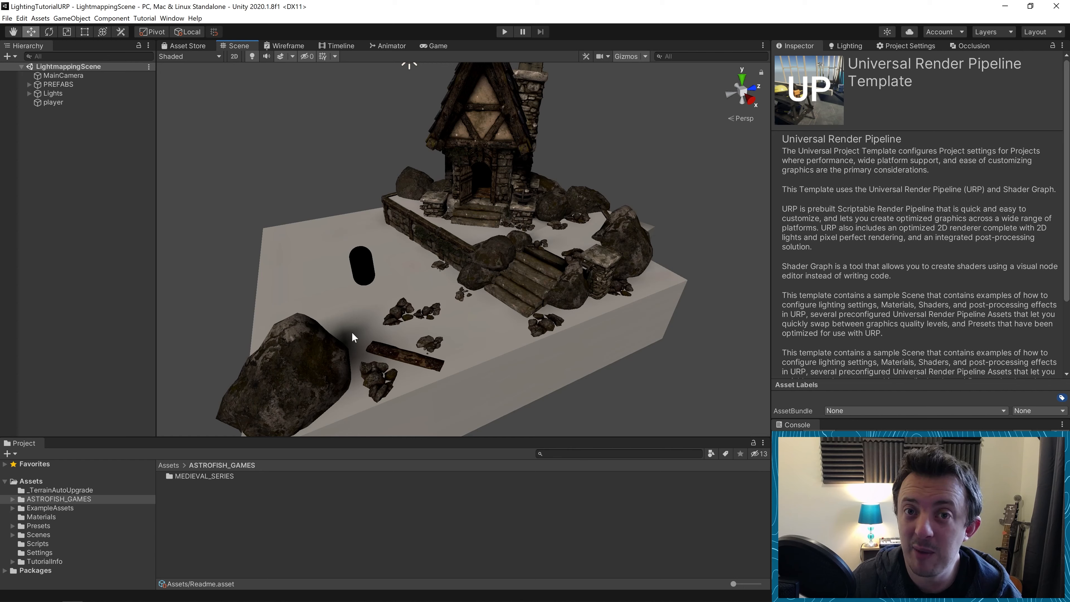
scroll(367, 332, "down", 2)
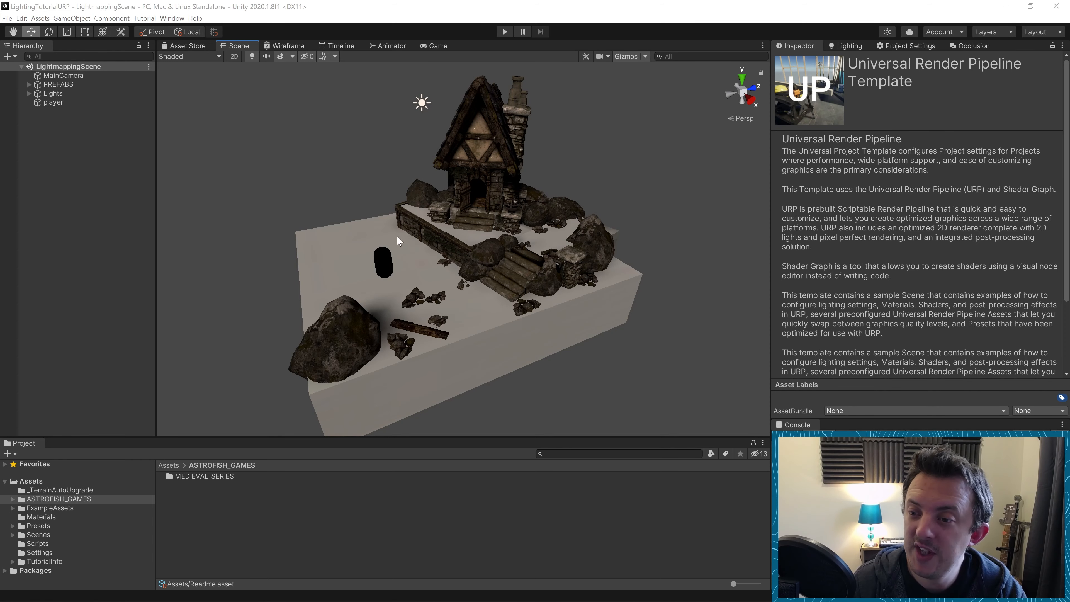
right_click_drag(397, 235, 425, 243)
middle_click_drag(356, 227, 382, 243)
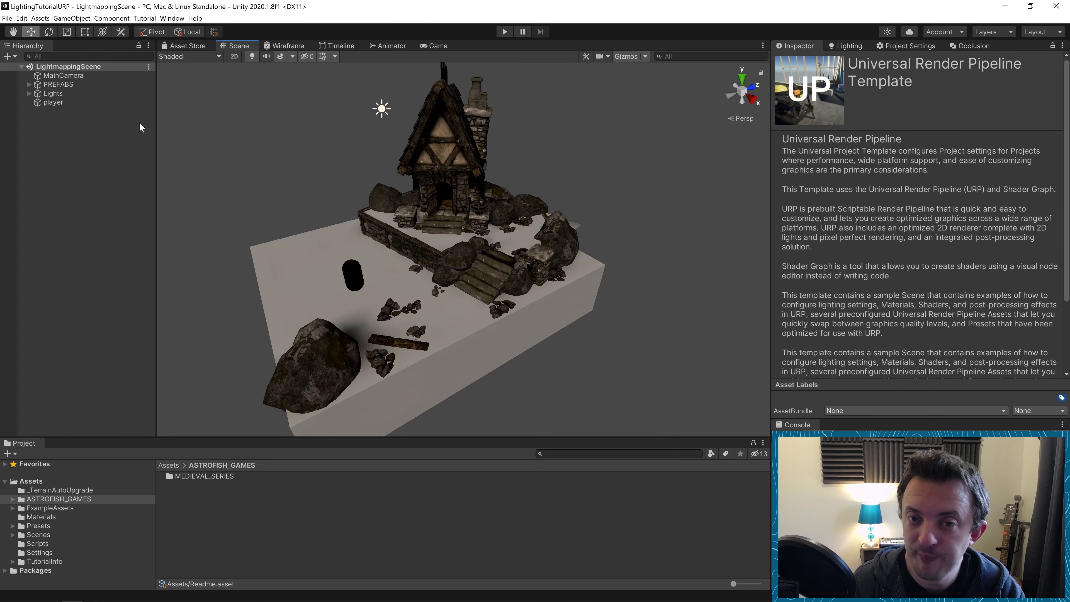
Step: Switch the Directional Light off and on repeatedly to check its effect on the scene, leaving it enabled
left_click(383, 112)
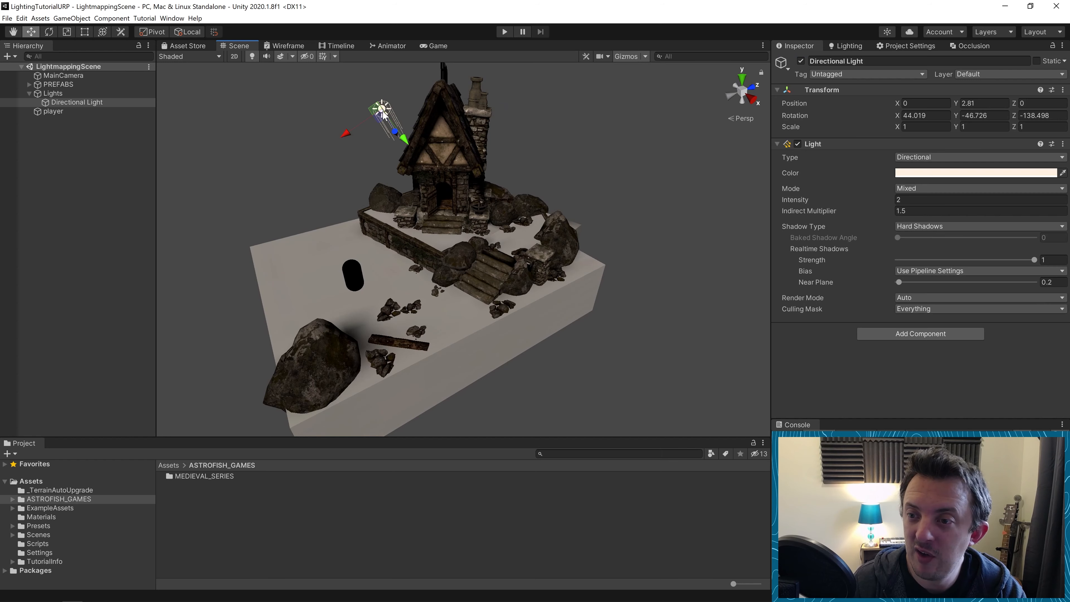
left_click(799, 63)
left_click(799, 63)
left_click(799, 63)
left_click(799, 63)
left_click(799, 62)
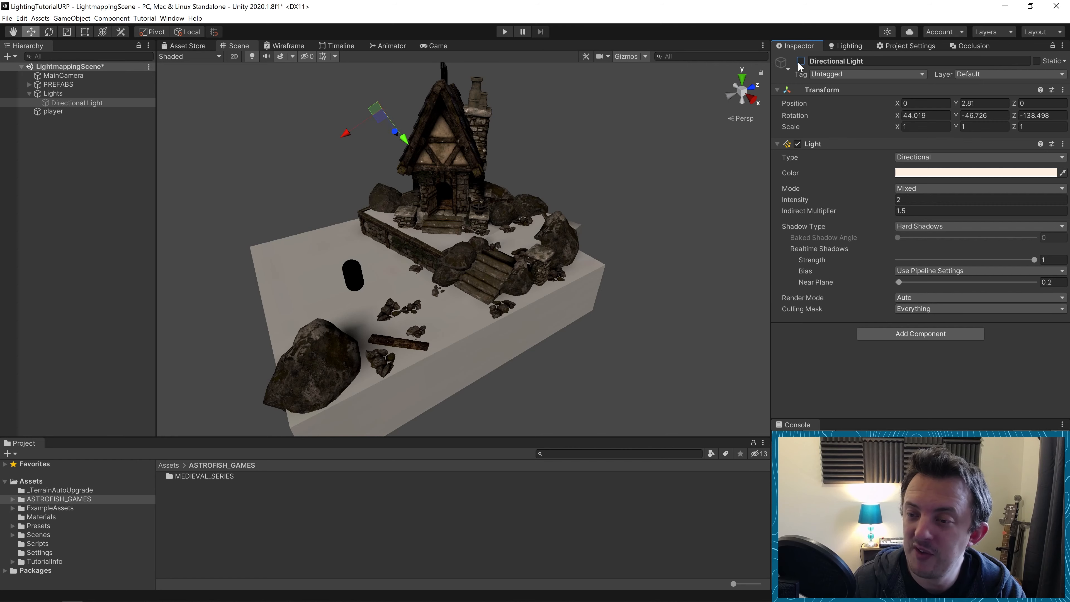
left_click(799, 63)
left_click(799, 62)
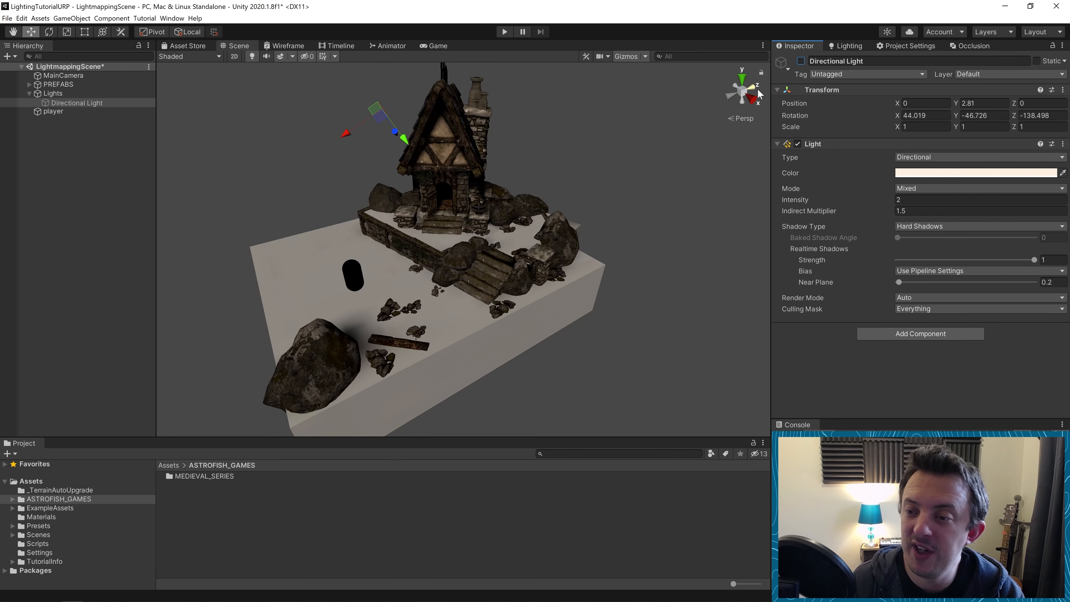
mouse_move(576, 261)
right_mouse_down()
mouse_move(542, 287)
mouse_move(585, 265)
right_mouse_up()
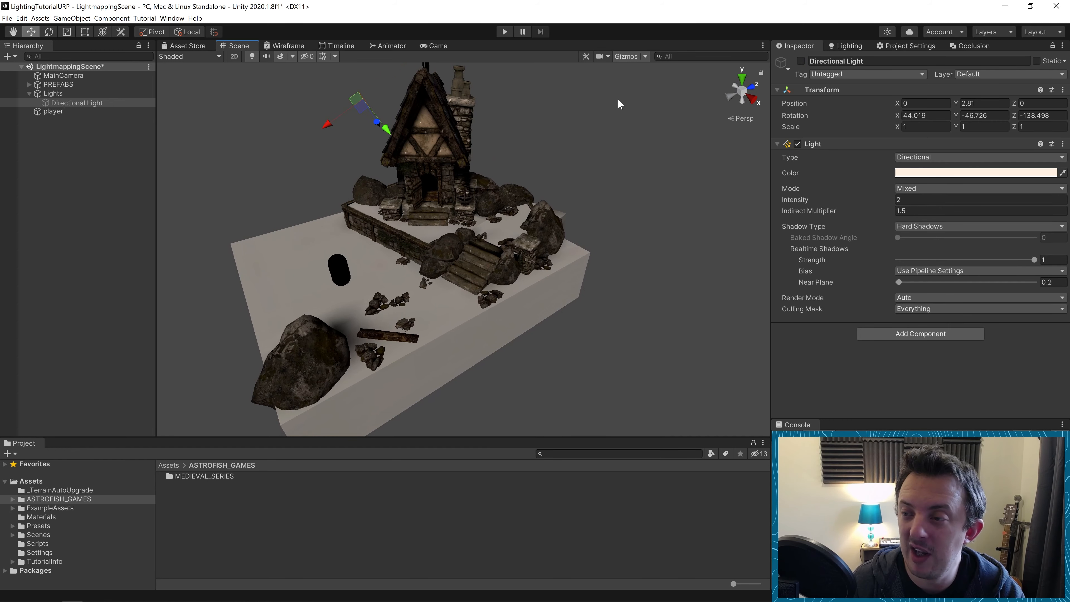
left_click(800, 61)
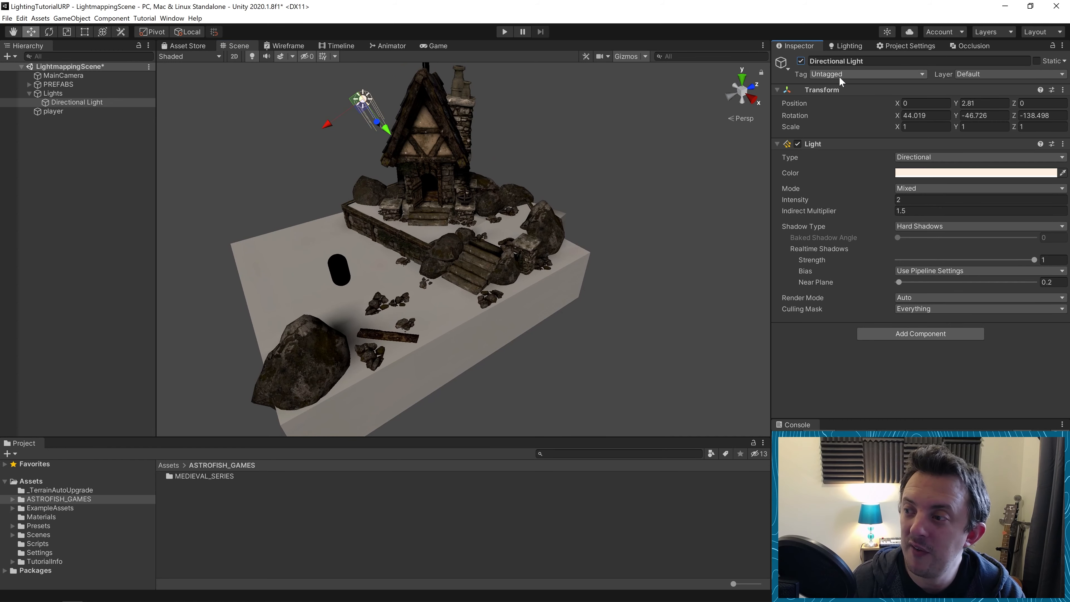
Step: Set the Directional Light's mode to Realtime and clear the scene's baked lighting data
left_click(911, 190)
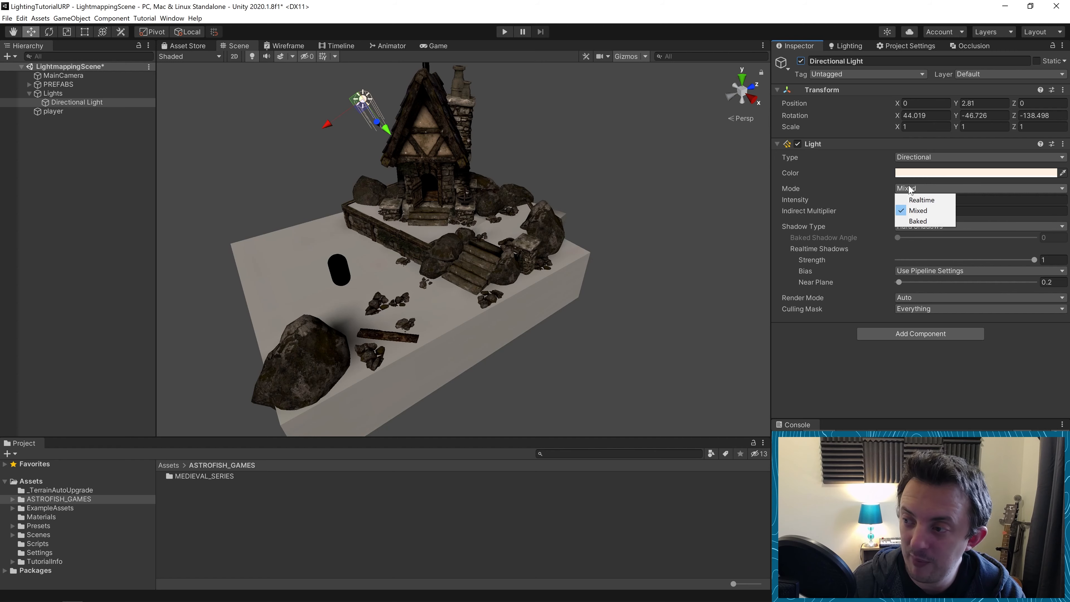
left_click(921, 200)
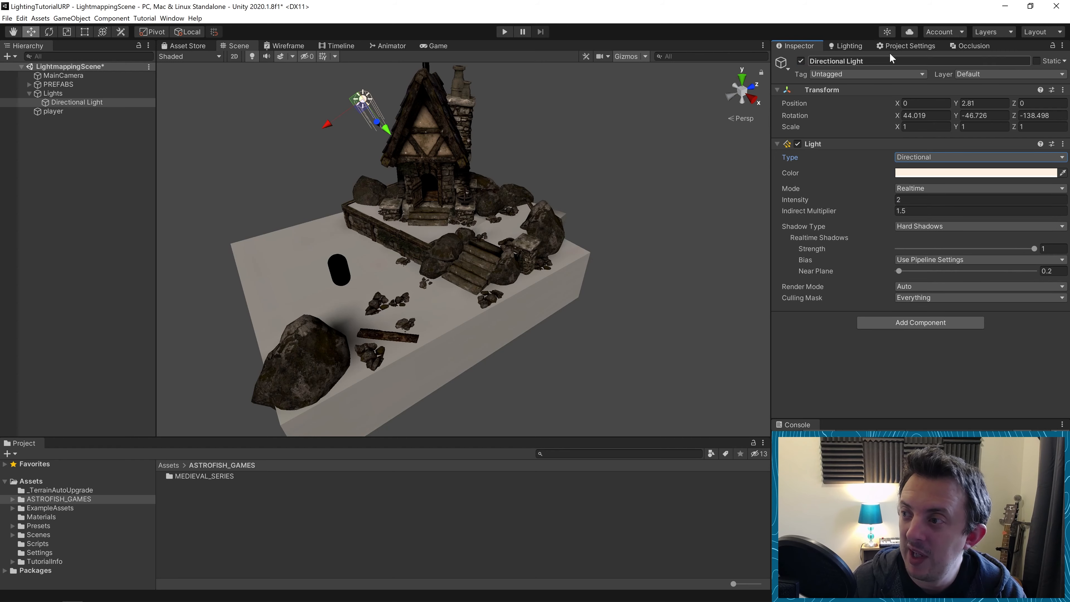
left_click(858, 44)
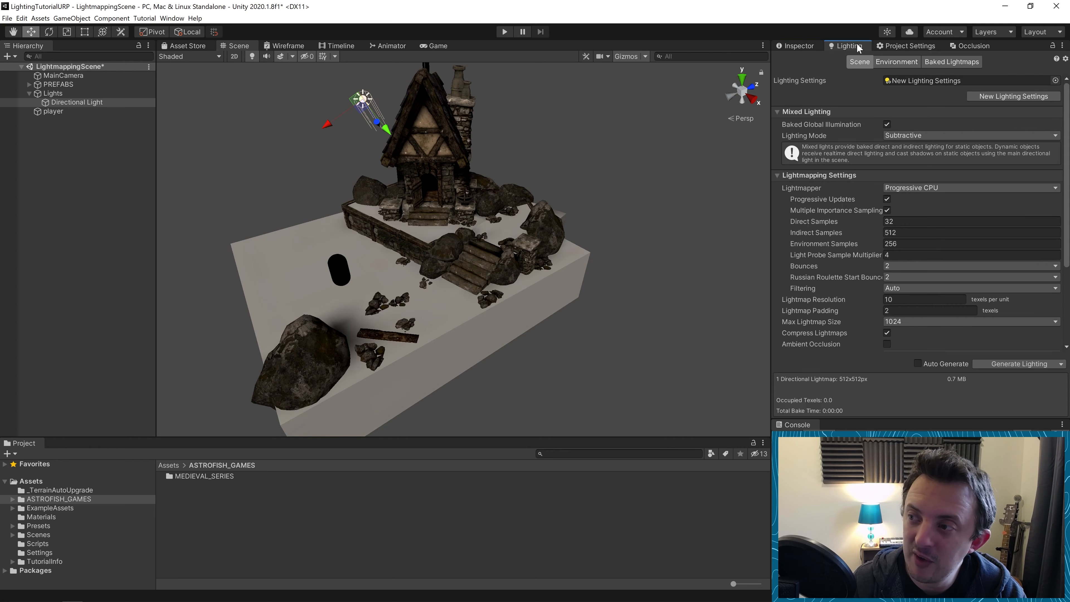
left_click(1060, 364)
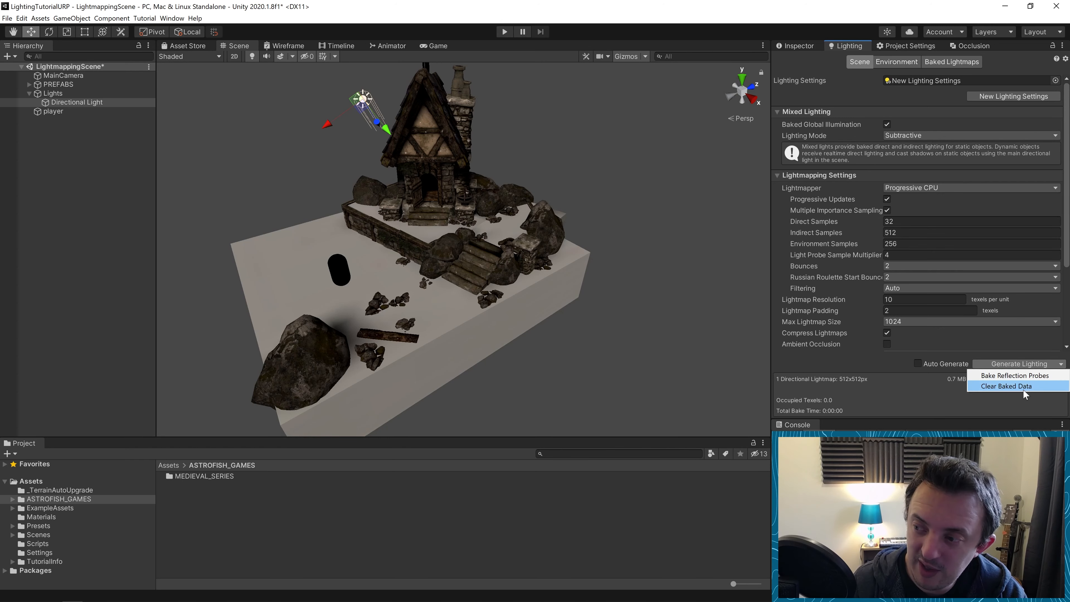
left_click(1010, 387)
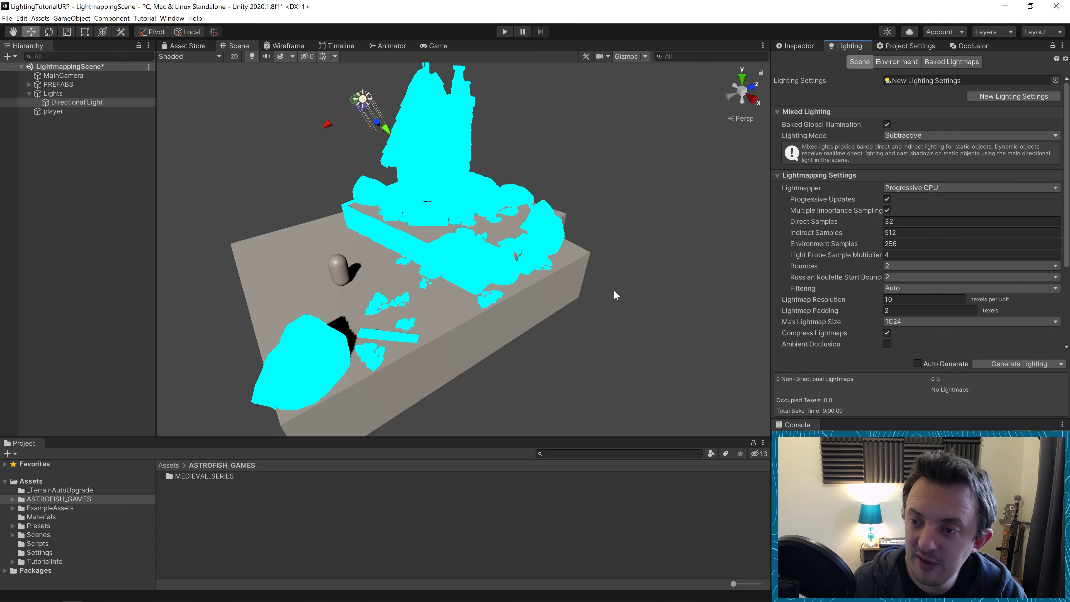
left_click(636, 210)
Step: Rotate the Directional Light to about X 36.8, Y -84.9, Z -142.6 to shift the scene's shadows
left_click(798, 45)
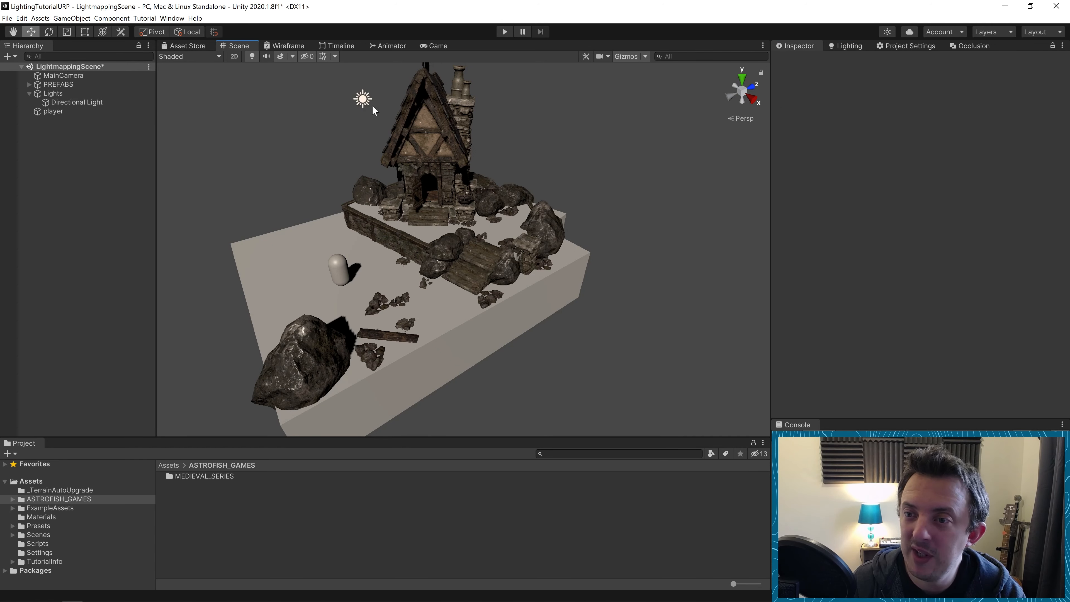
left_click(363, 99)
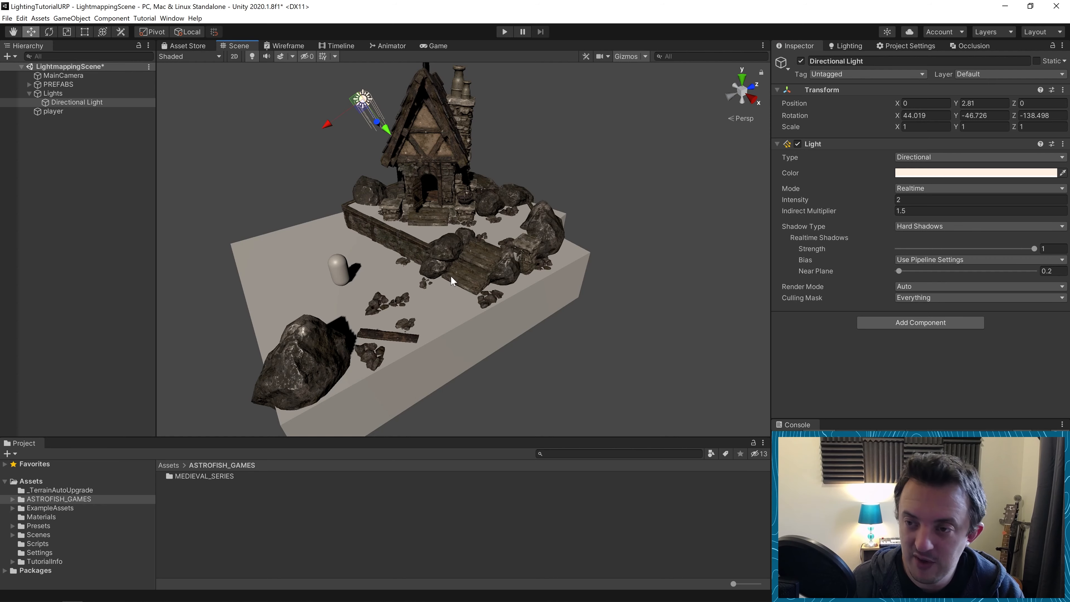
key("e")
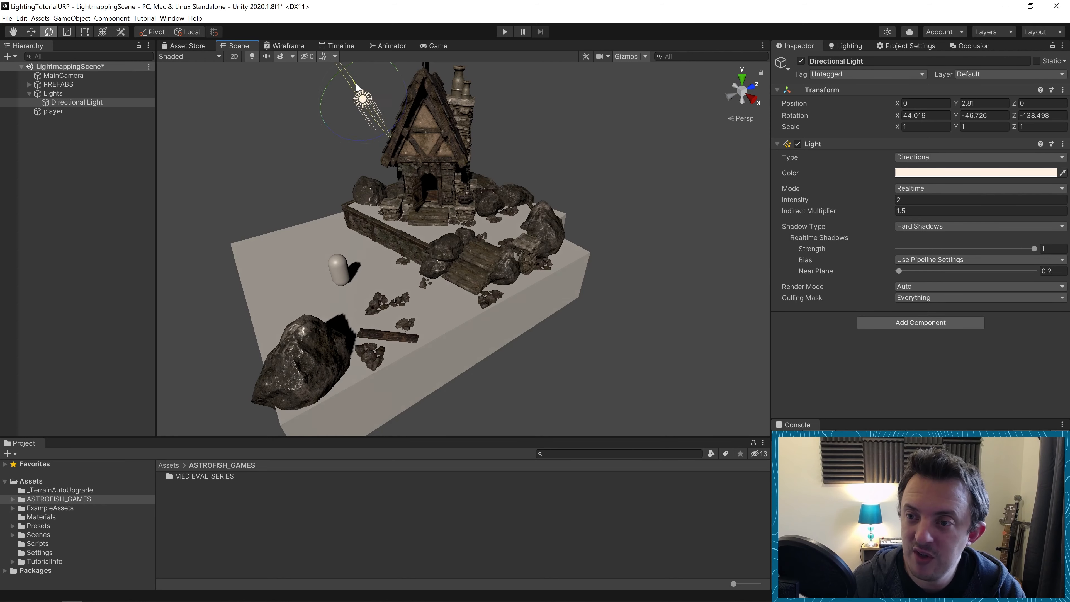
left_click_drag(356, 88, 325, 141)
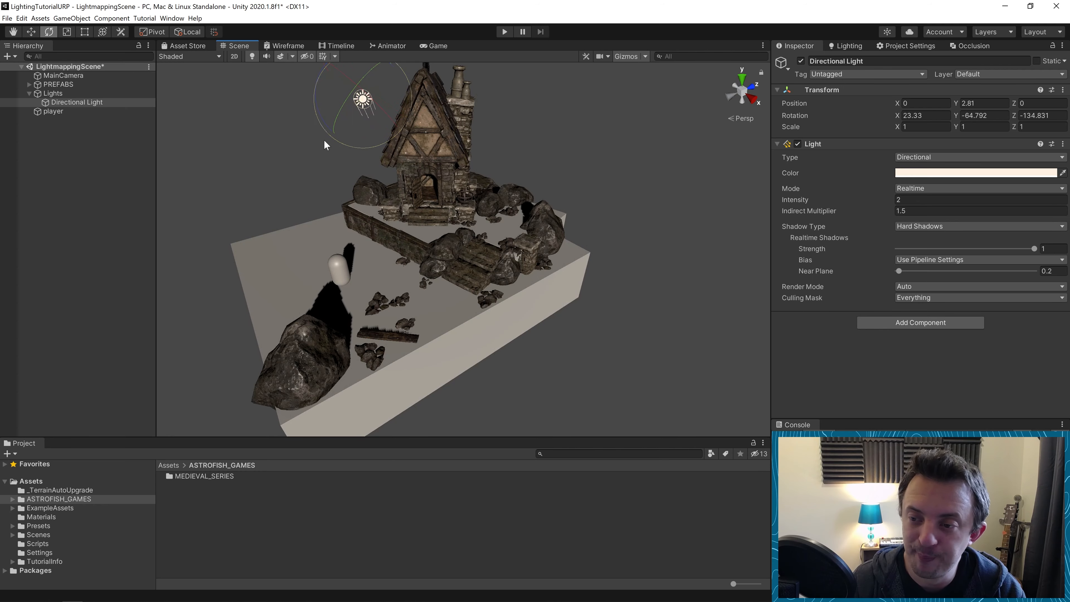
mouse_move(369, 107)
left_mouse_down()
mouse_move(390, 112)
mouse_move(354, 90)
mouse_move(384, 110)
left_mouse_up()
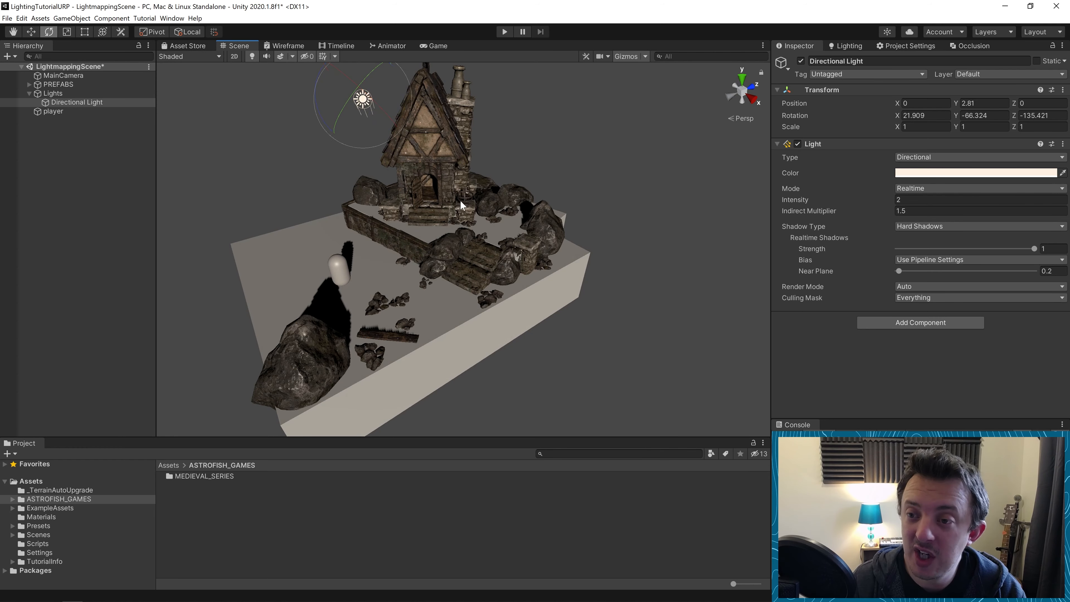
left_click_drag(385, 110, 395, 126)
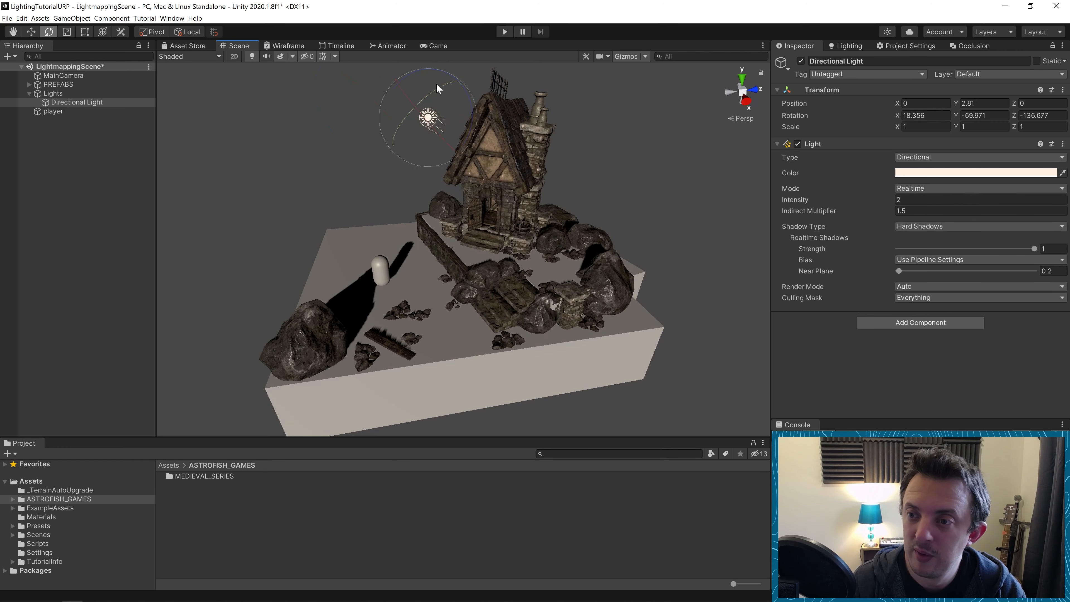
left_click_drag(435, 90, 462, 85)
left_click_drag(448, 134, 416, 161)
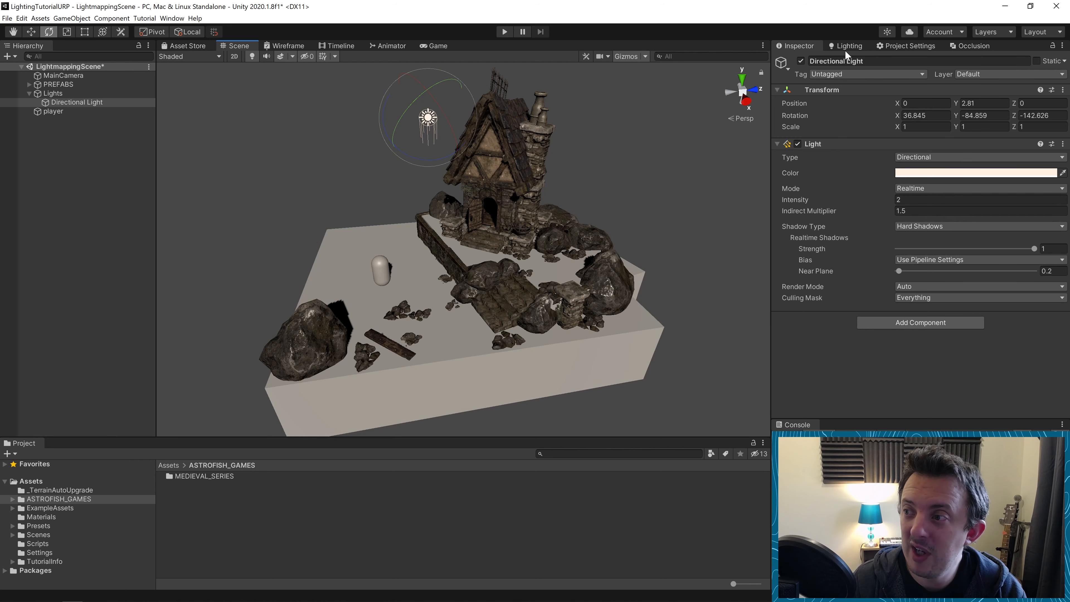
Step: Open the Lighting window and review the scene's mixed lighting, lightmapping and workflow settings
left_click(168, 19)
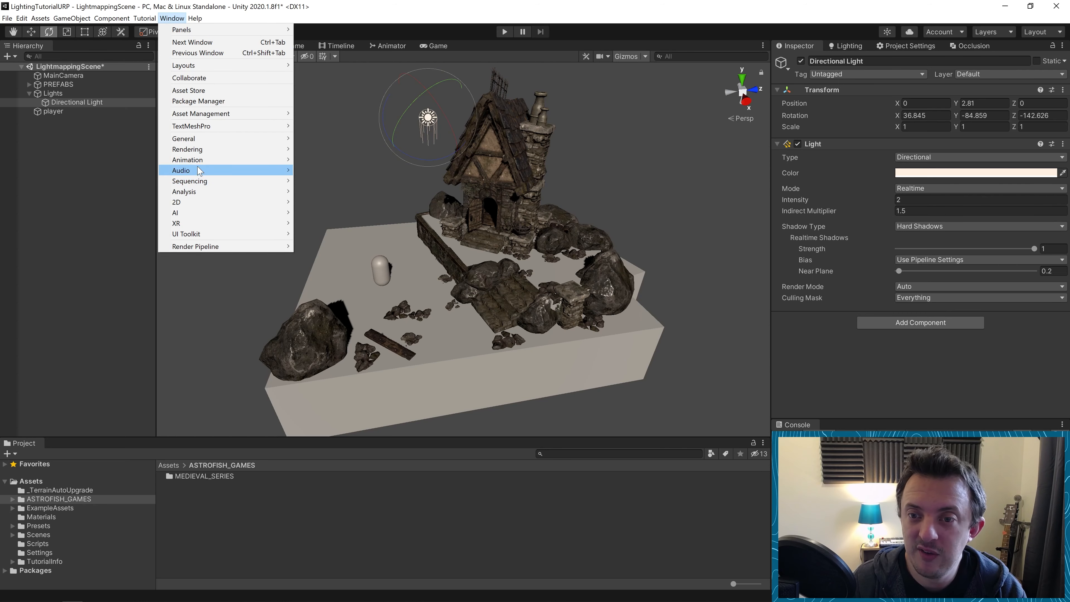
mouse_move(202, 197)
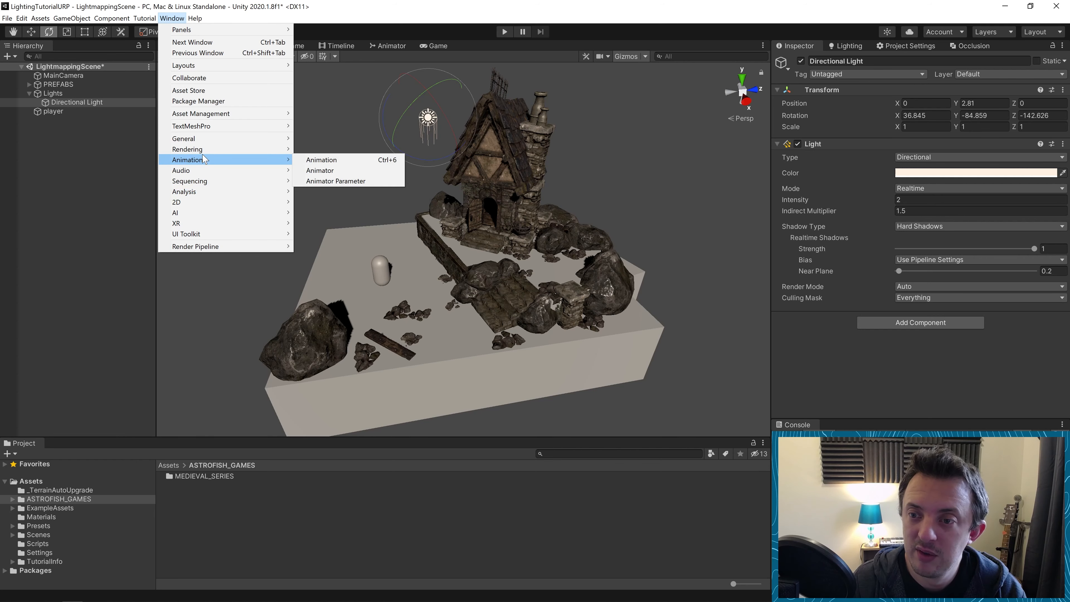
mouse_move(204, 151)
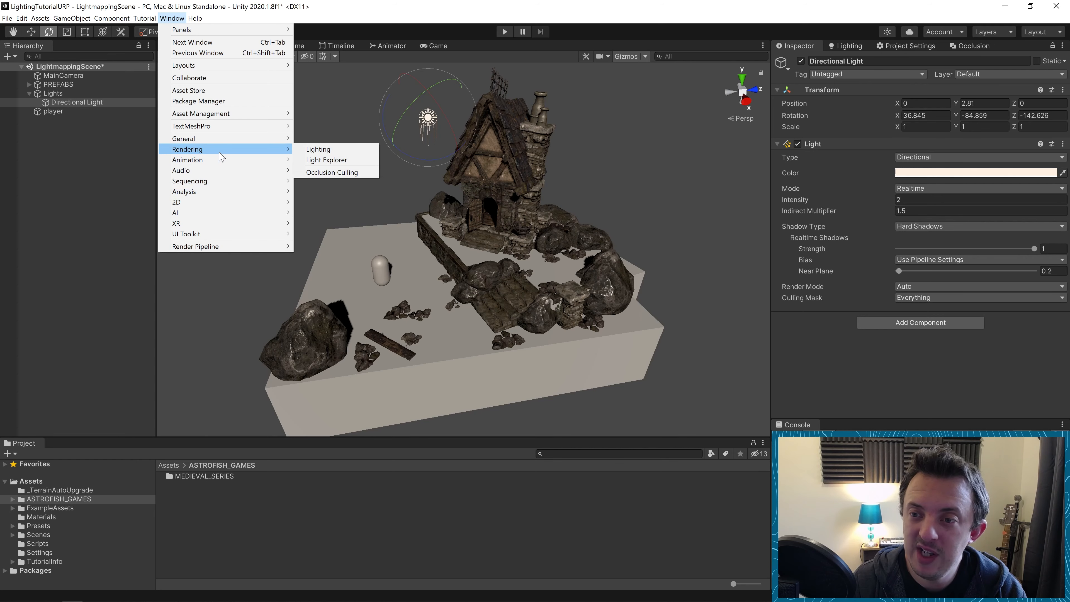
left_click(322, 152)
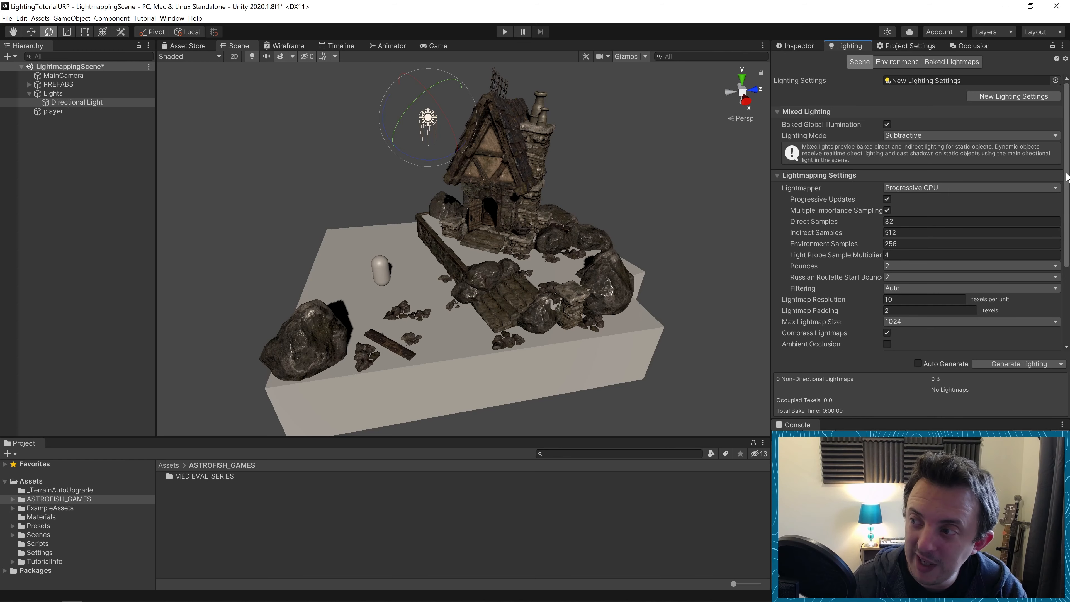
scroll(1067, 182, "down", 1)
scroll(1067, 181, "down", 6)
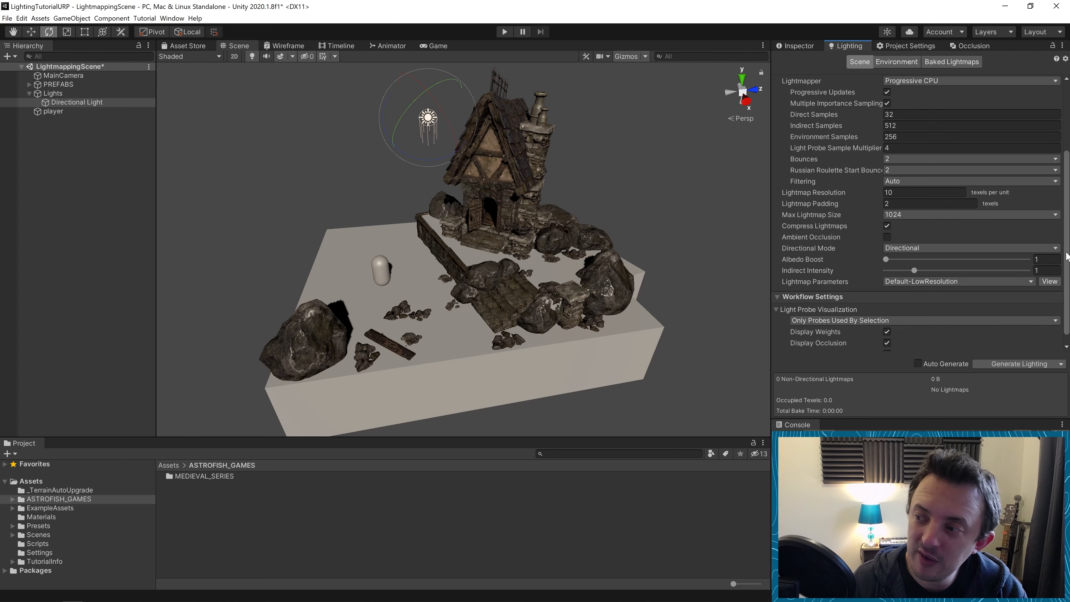
scroll(919, 253, "up", 6)
scroll(919, 253, "up", 1)
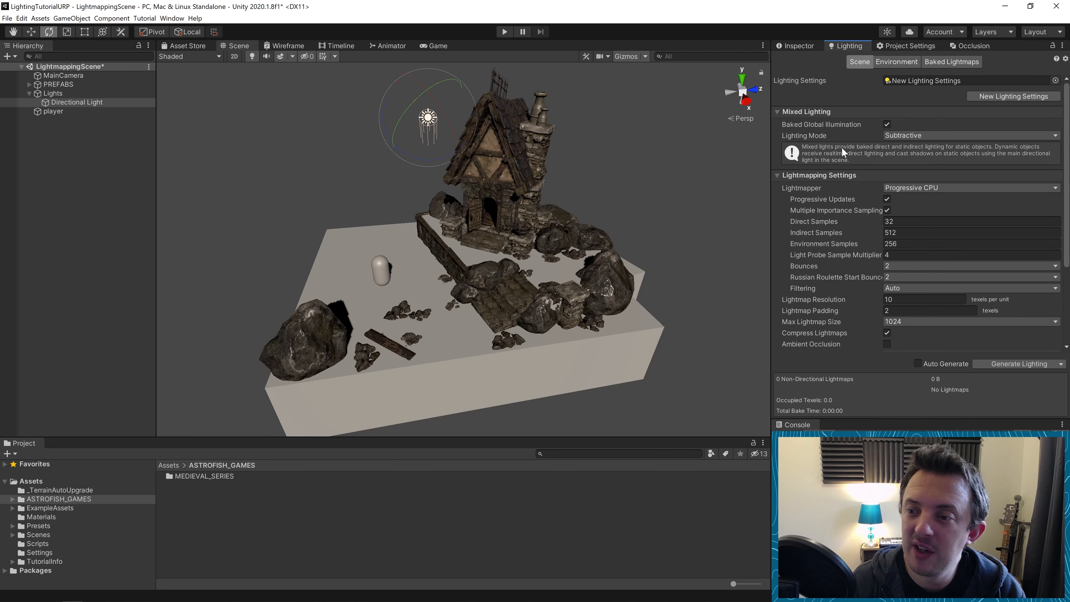
Step: Clear the scene's assigned lighting settings asset by choosing None
mouse_move(813, 236)
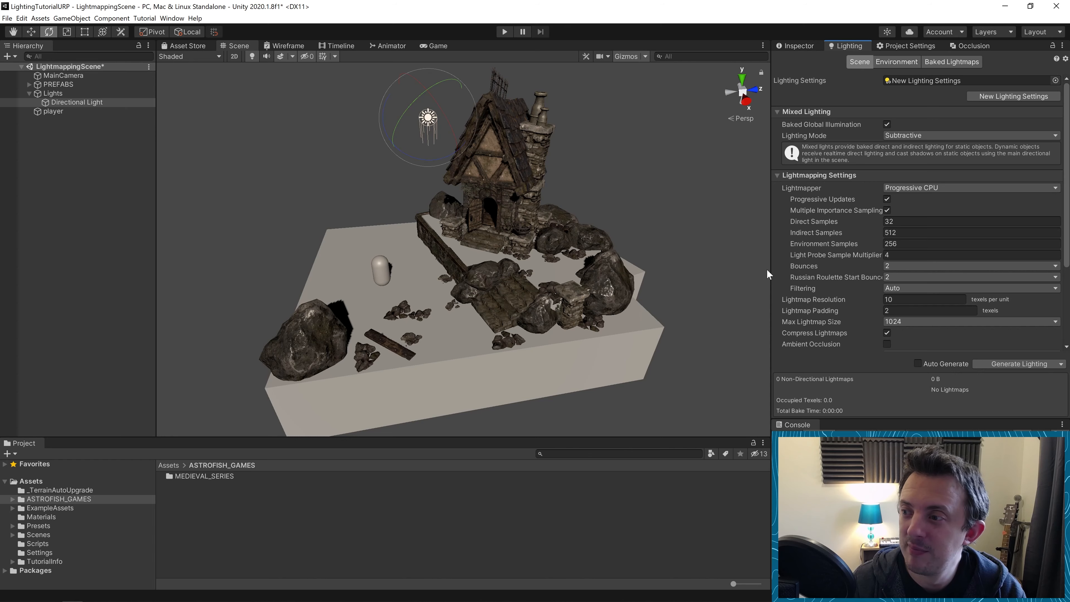
left_click(1055, 80)
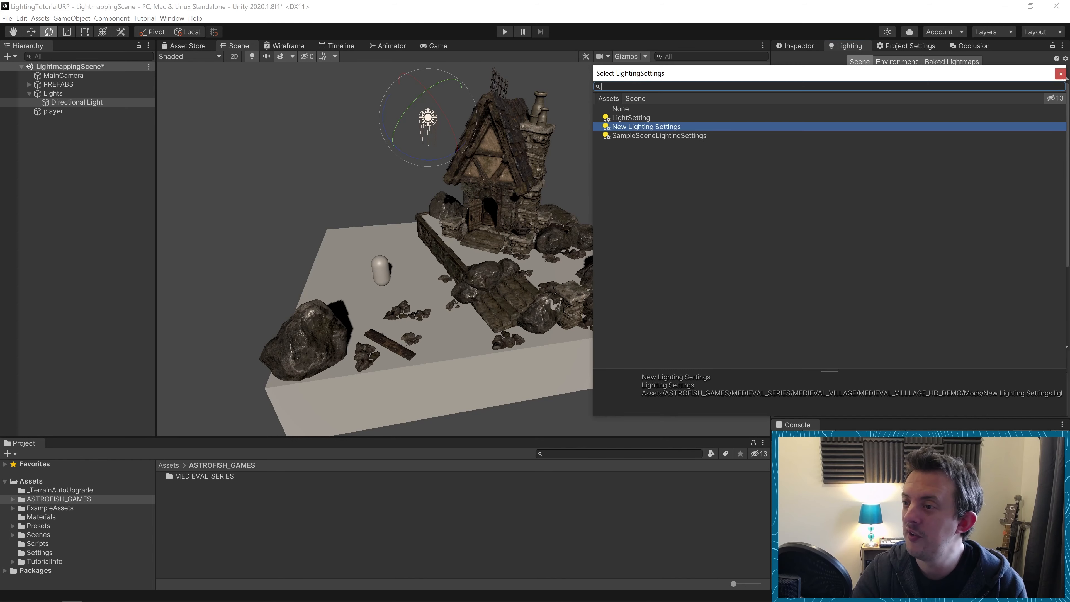
double_click(627, 110)
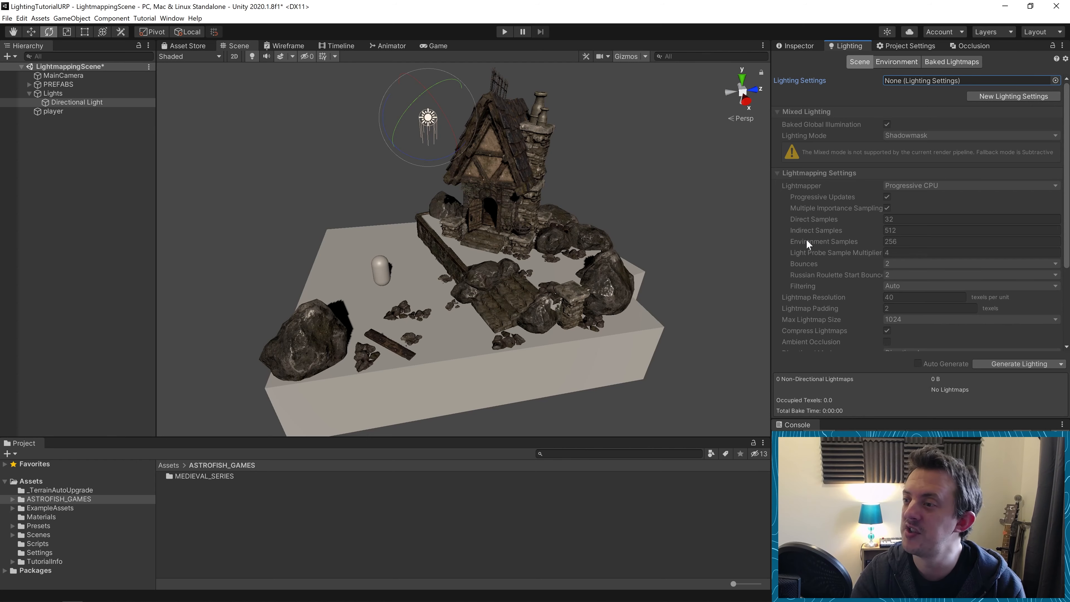
Step: Create a new lighting settings asset for the scene and name it TutorialLightSettings
left_click(1001, 95)
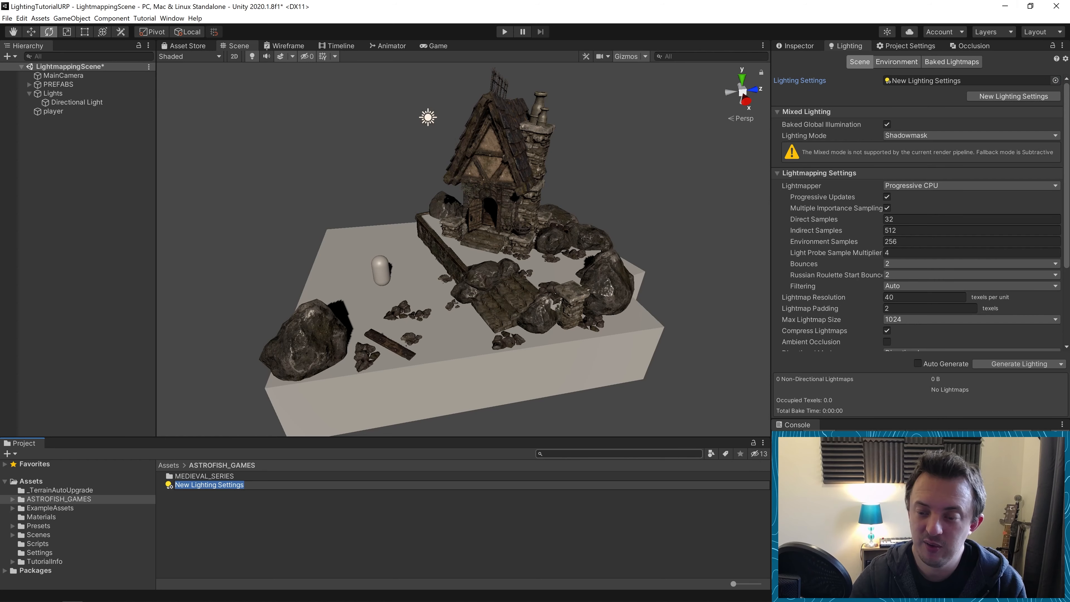
key("BackSpace")
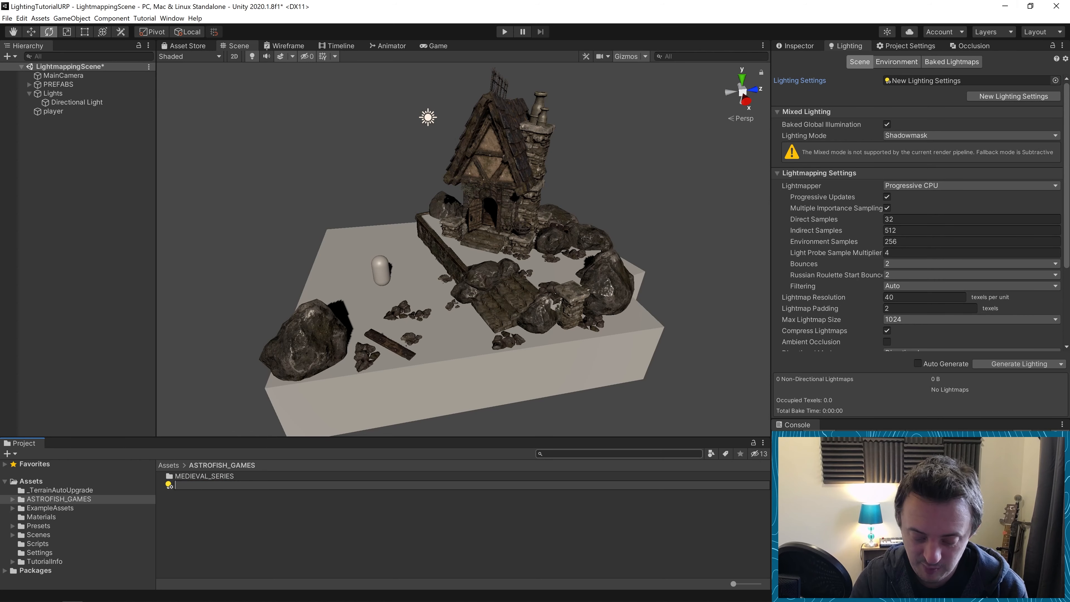
type("Tut")
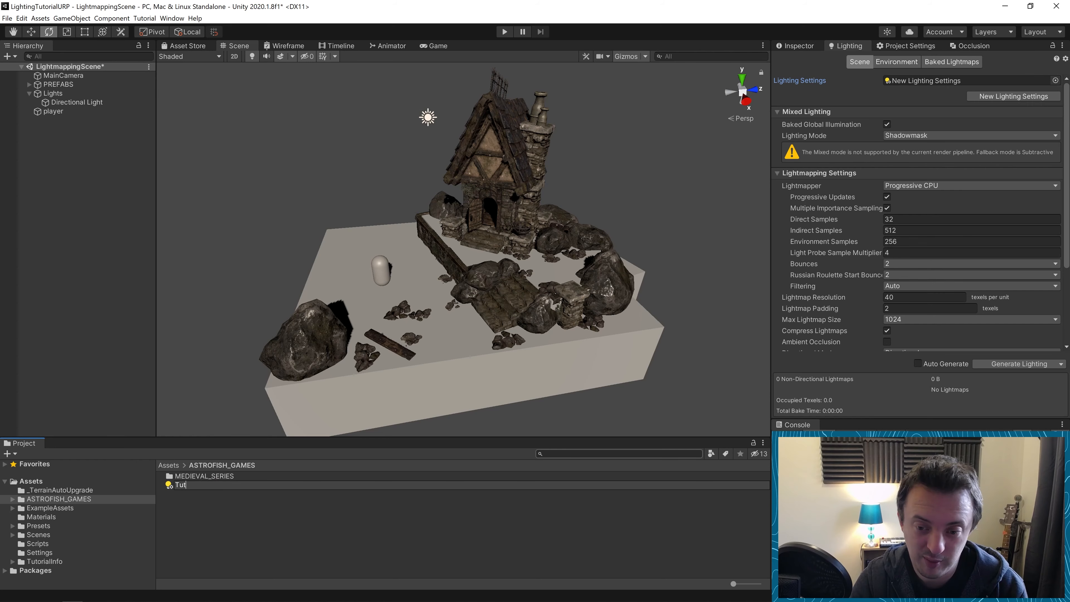
type("oriual")
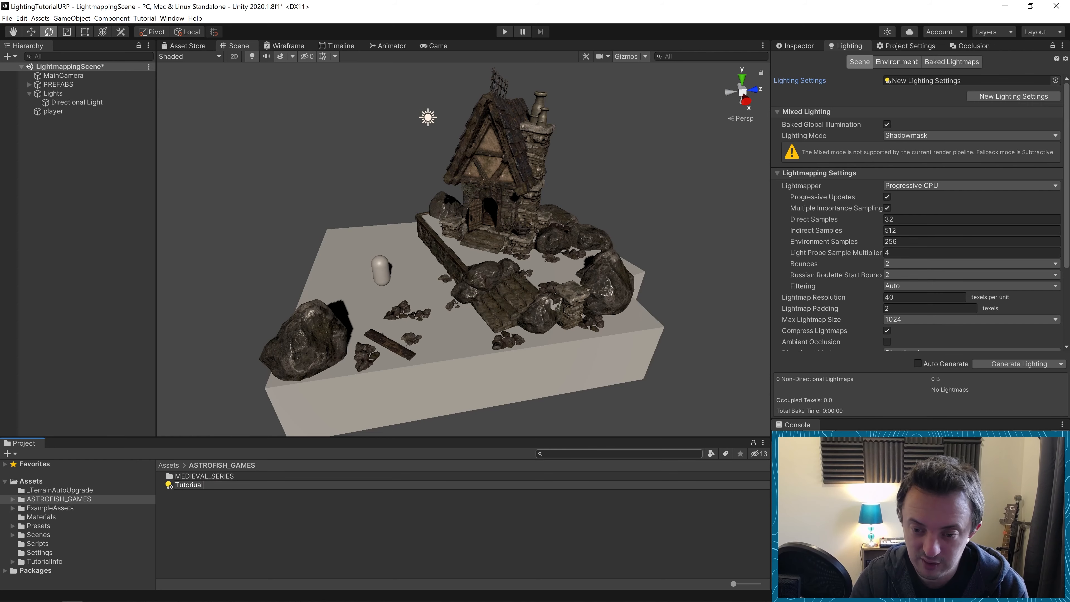
key("BackSpace")
key("BackSpace")
key("BackSpace")
type("al")
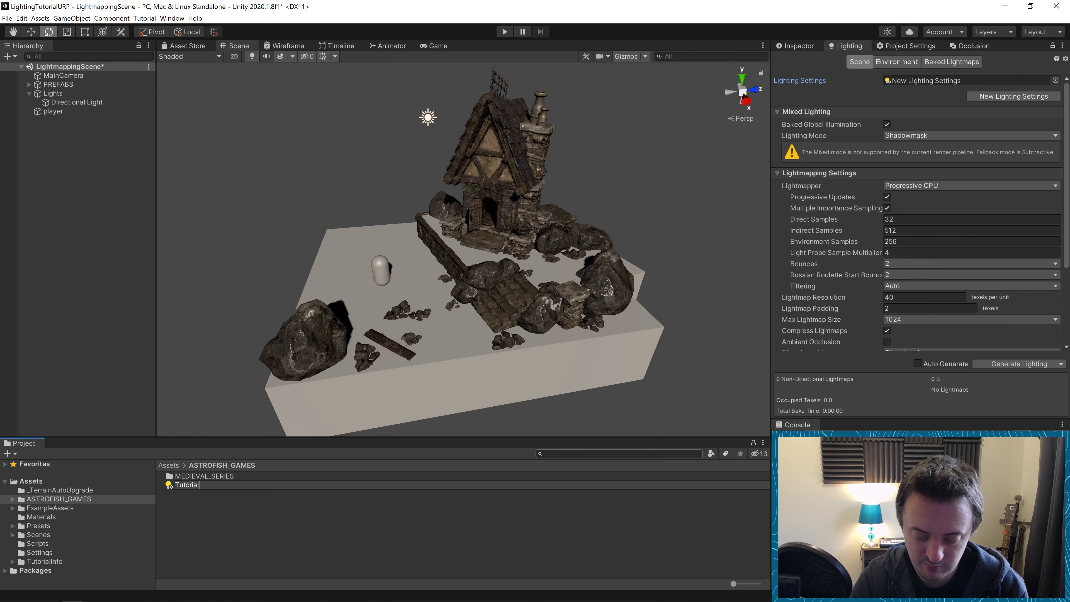
type("LightSettings")
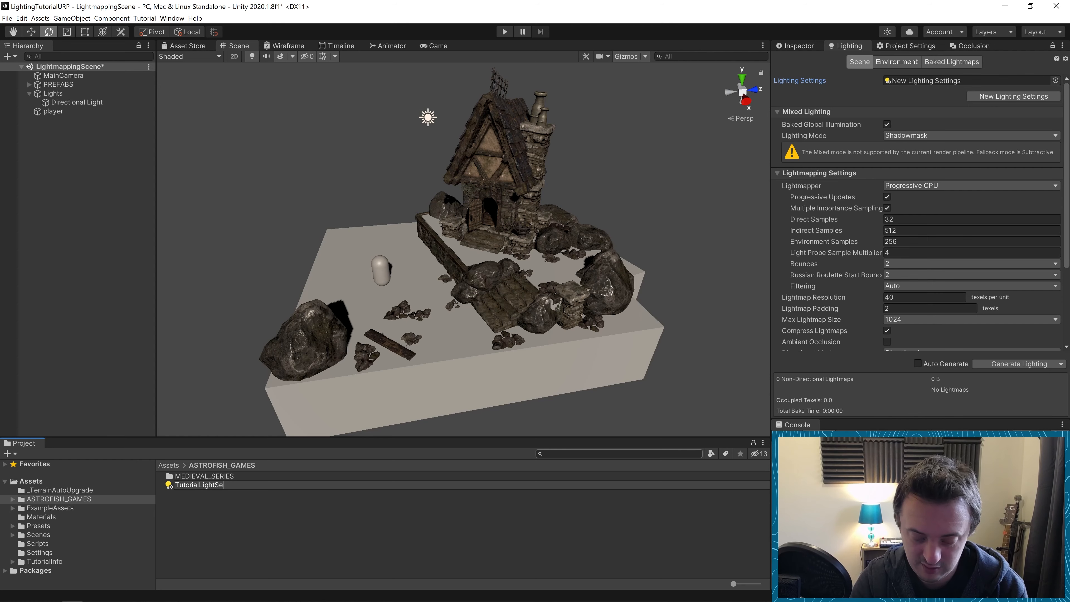
key("Return")
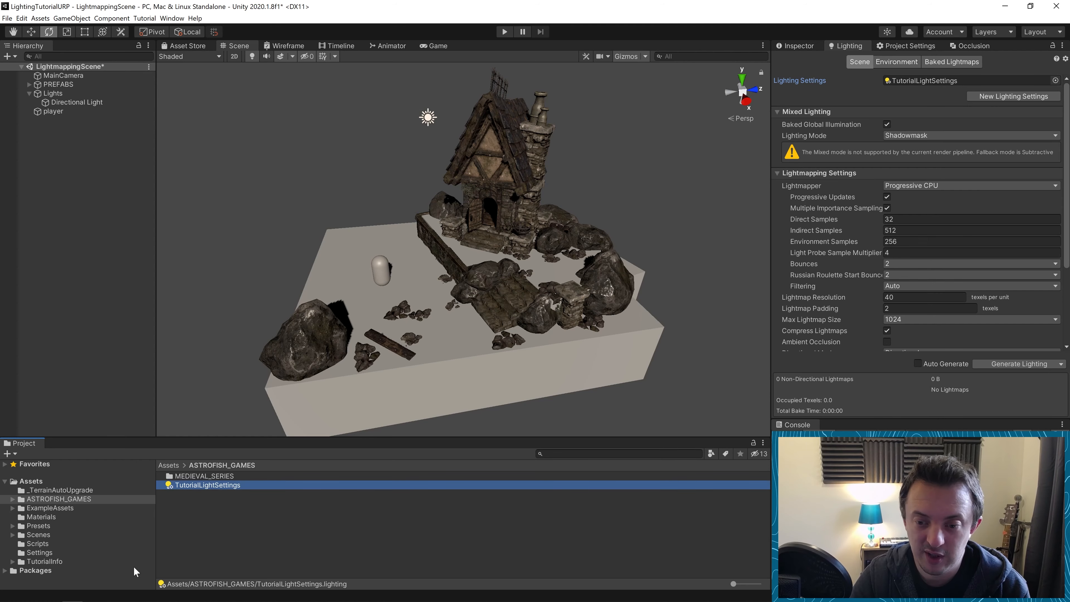
Step: Move the TutorialLightSettings asset from the ASTROFISH_GAMES folder into the root Assets folder and select it there
left_click_drag(195, 489, 33, 481)
left_click(33, 481)
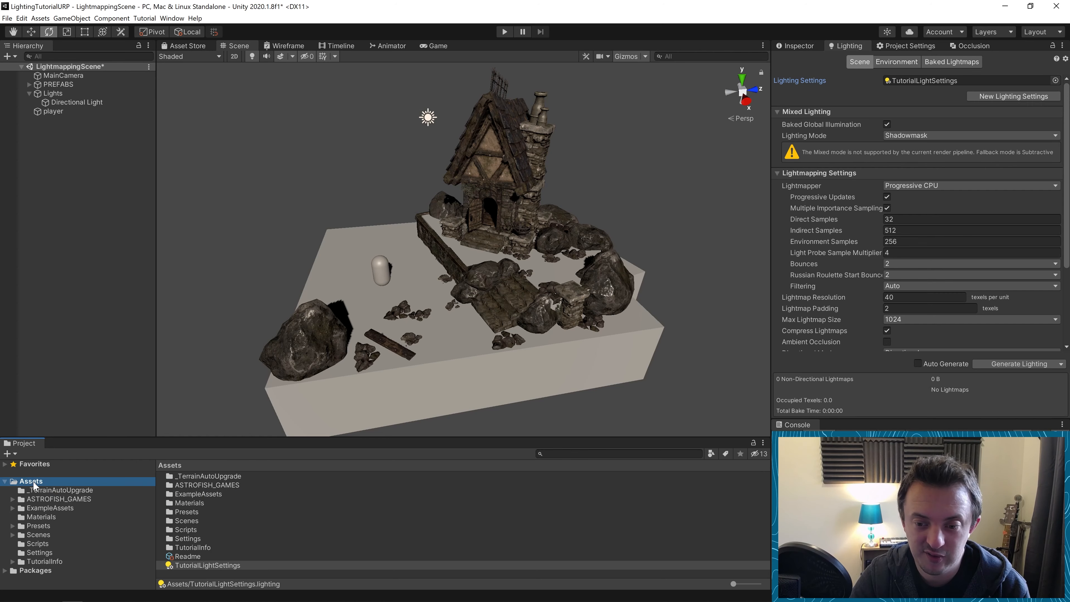
left_click(195, 566)
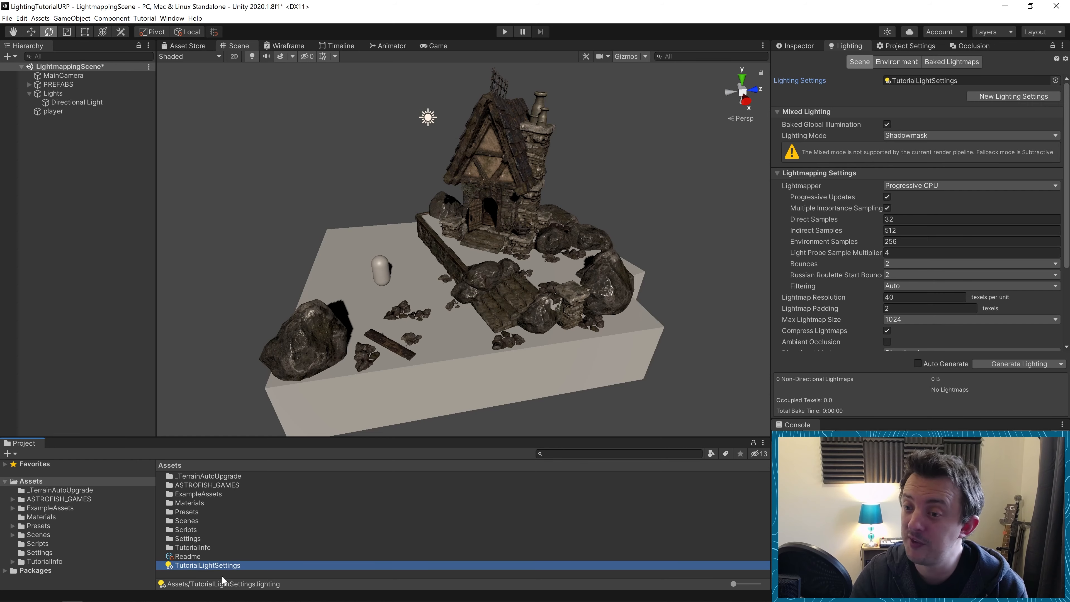
Step: Create a second lighting settings asset in the Assets folder and name it ReallyCrazySettings
right_click(207, 574)
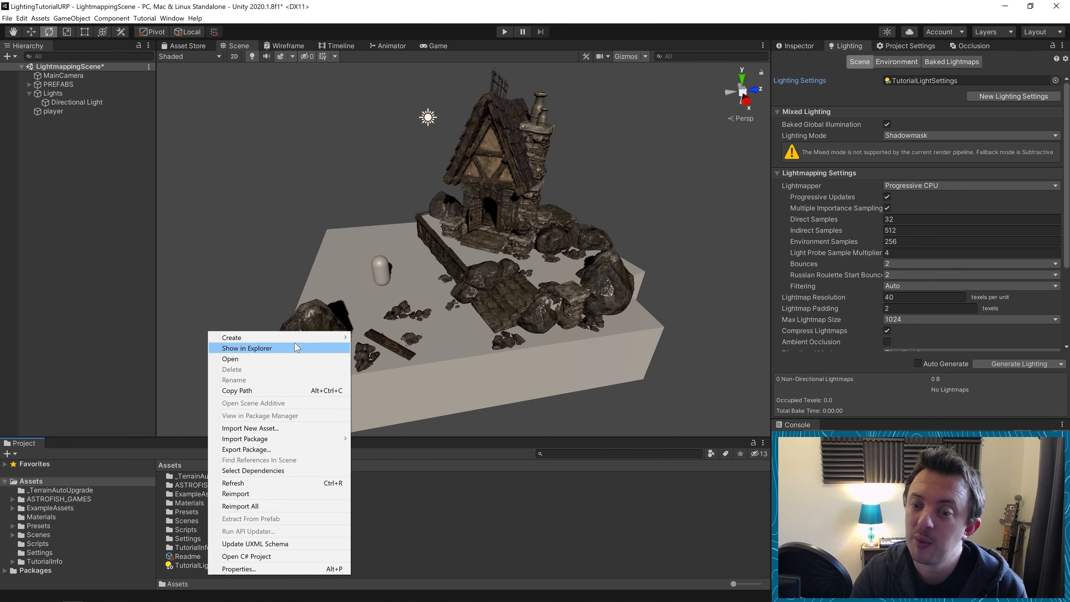
mouse_move(295, 339)
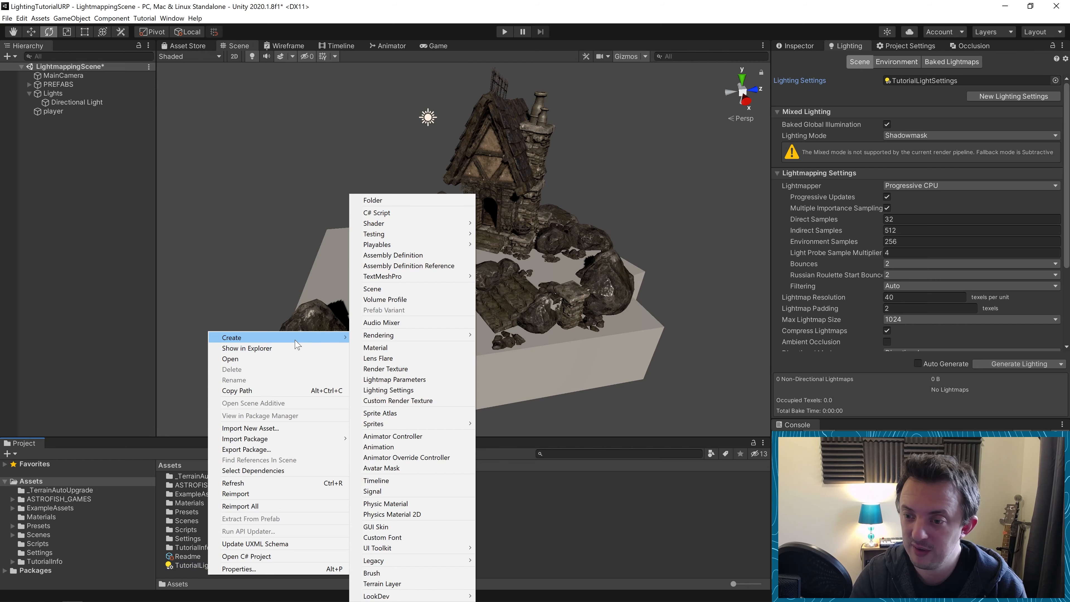
left_click(380, 390)
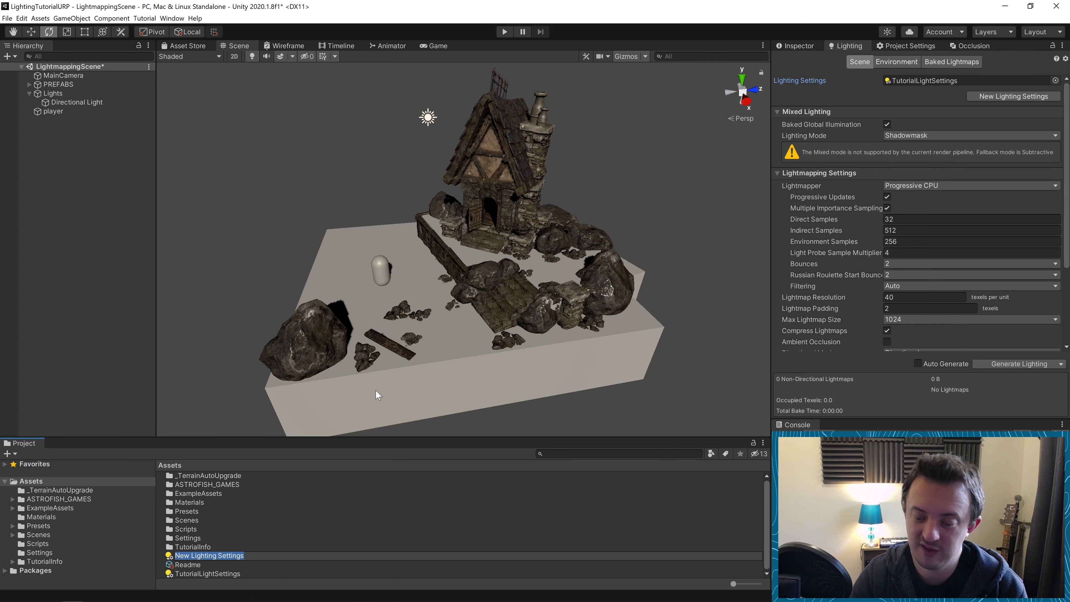
type("Reall")
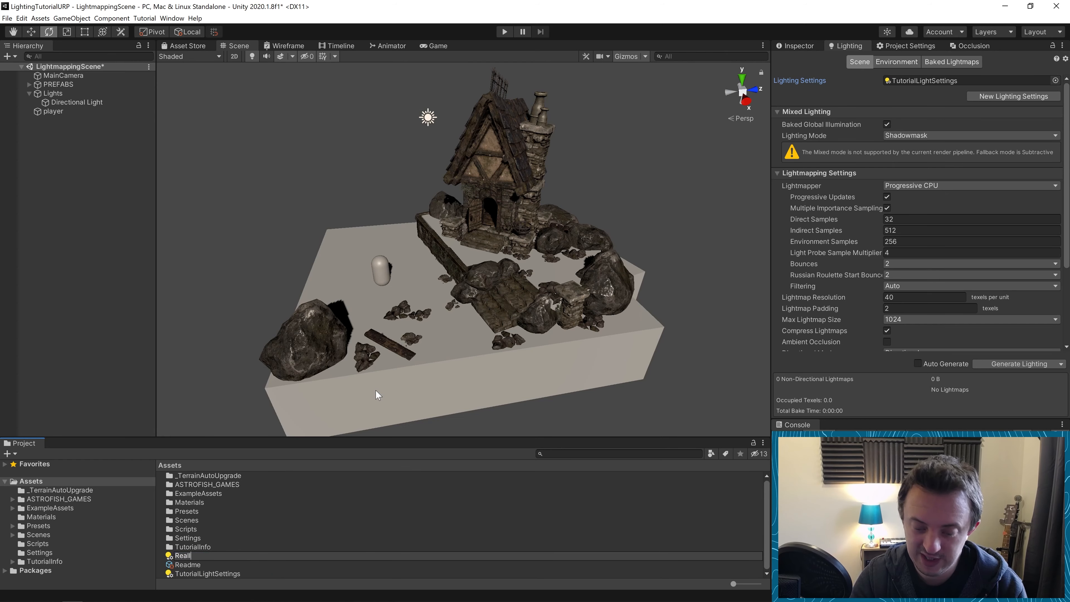
type("yCrazy")
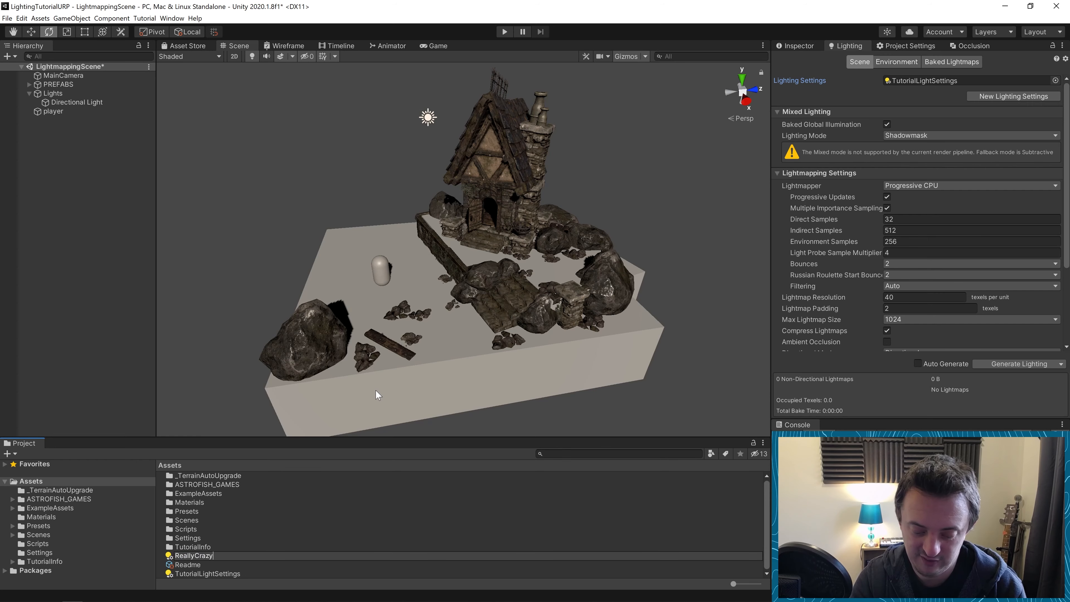
type("Settings")
key("Return")
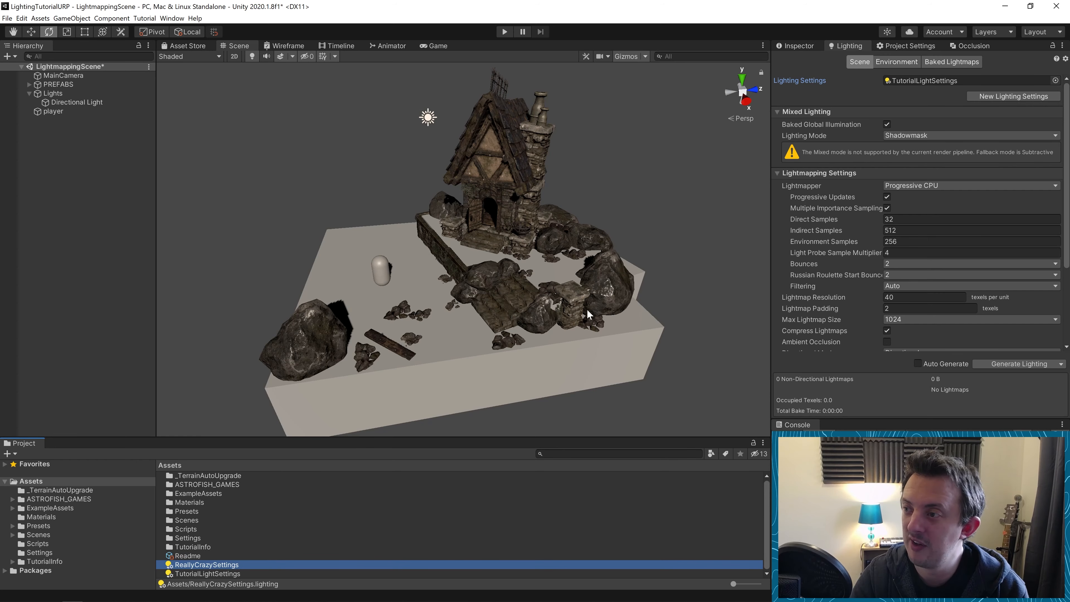
Step: Select the TutorialLightSettings asset and switch the scene's Baked Global Illumination off and back on
left_click(207, 574)
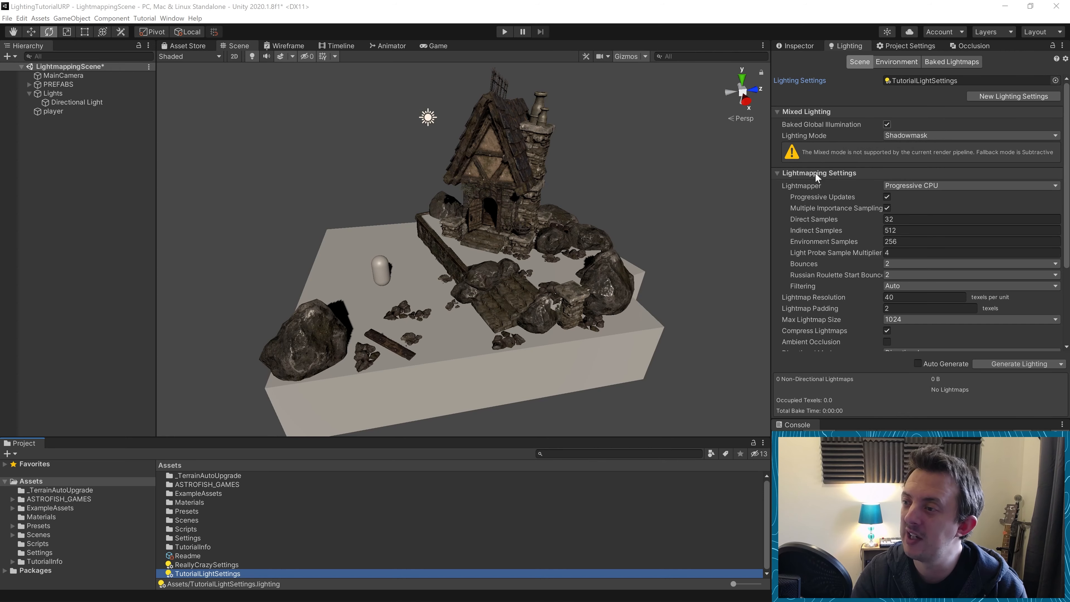
left_click(887, 125)
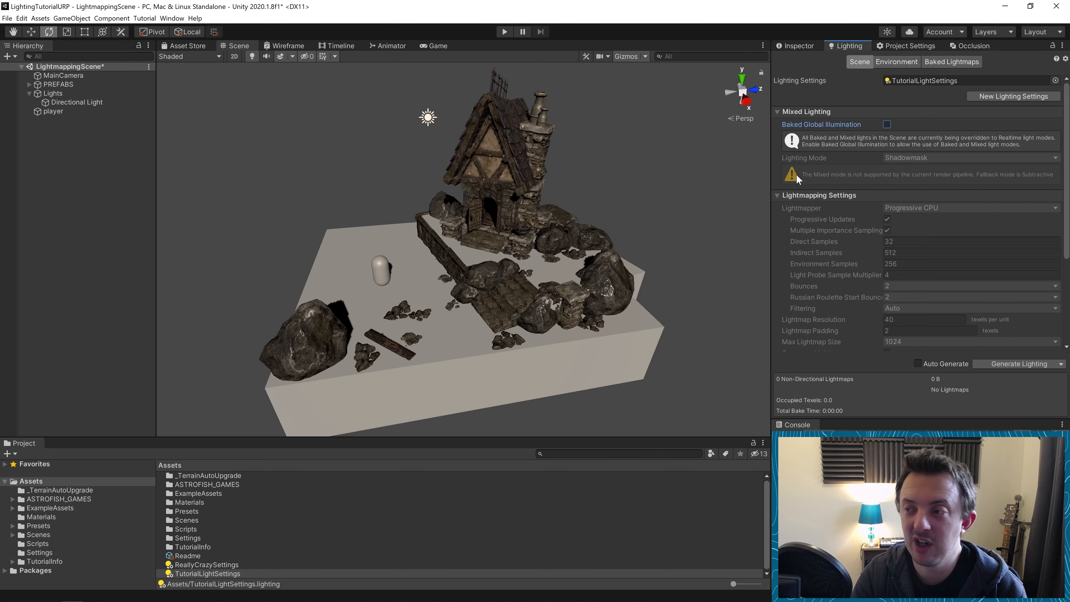
left_click(887, 124)
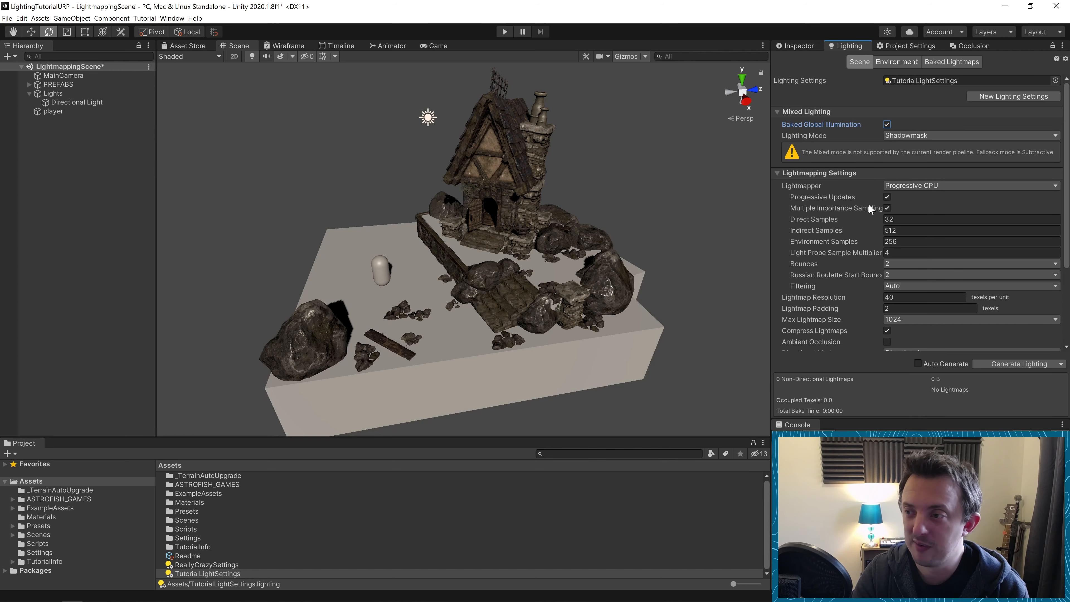
Step: Check the available mixed lighting modes and set the scene's Lighting Mode to Subtractive
mouse_move(799, 198)
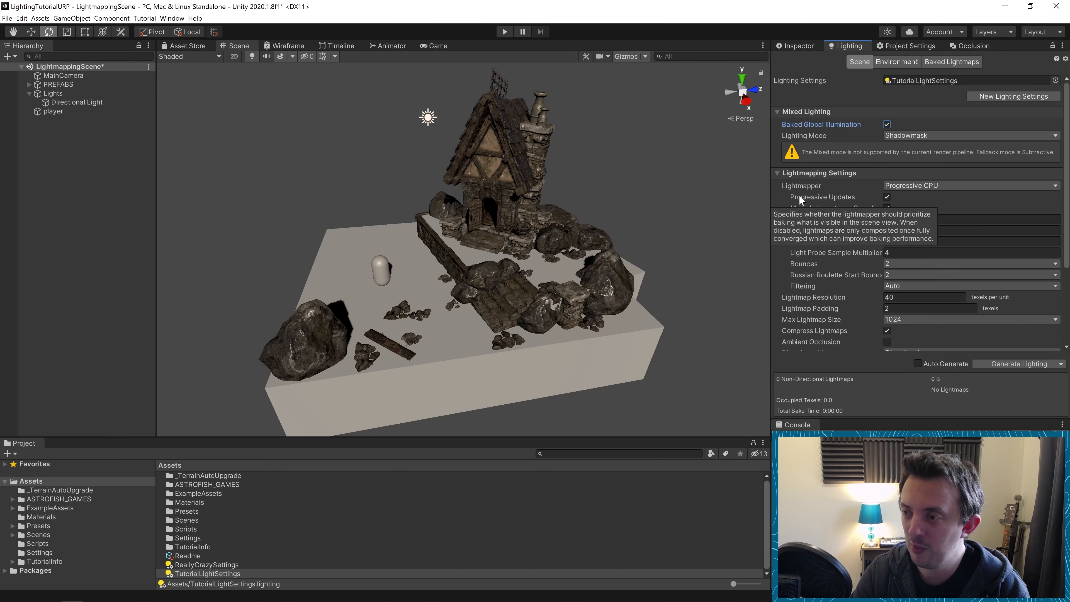
left_click(943, 134)
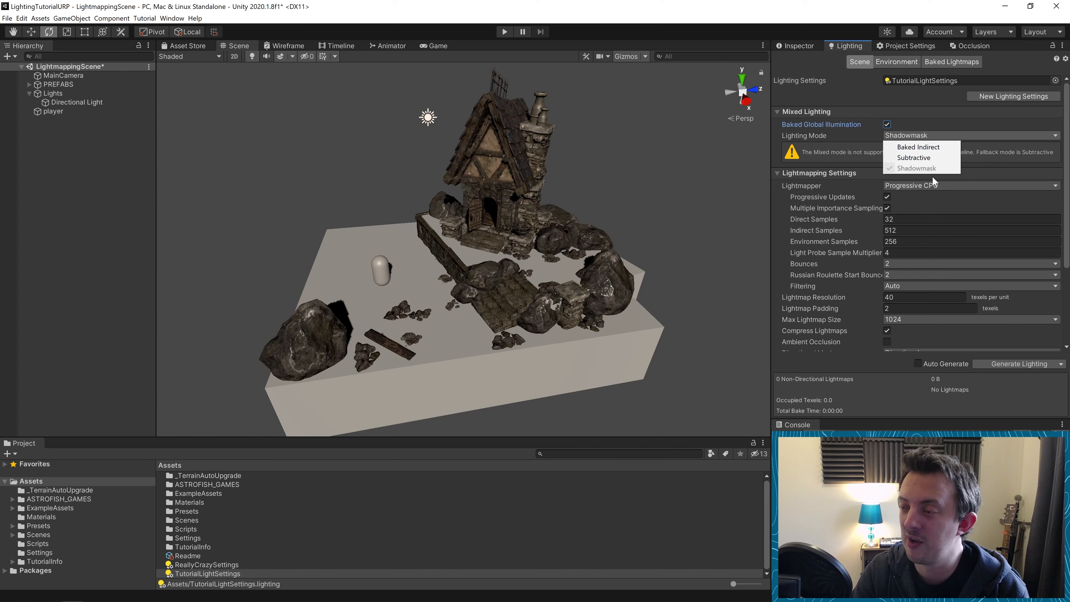
left_click(856, 113)
left_click(897, 137)
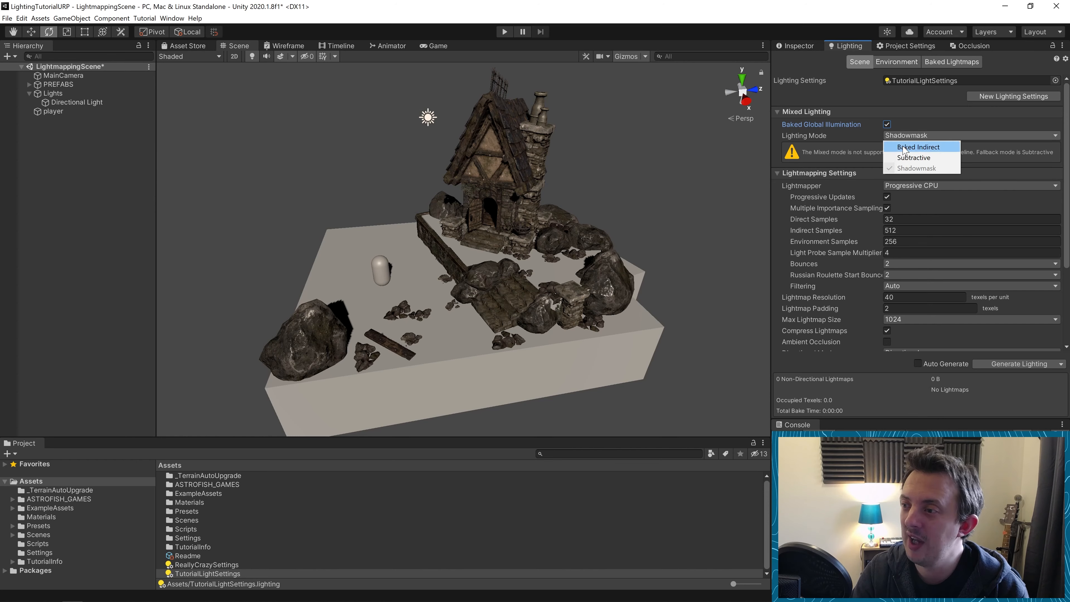
left_click(910, 158)
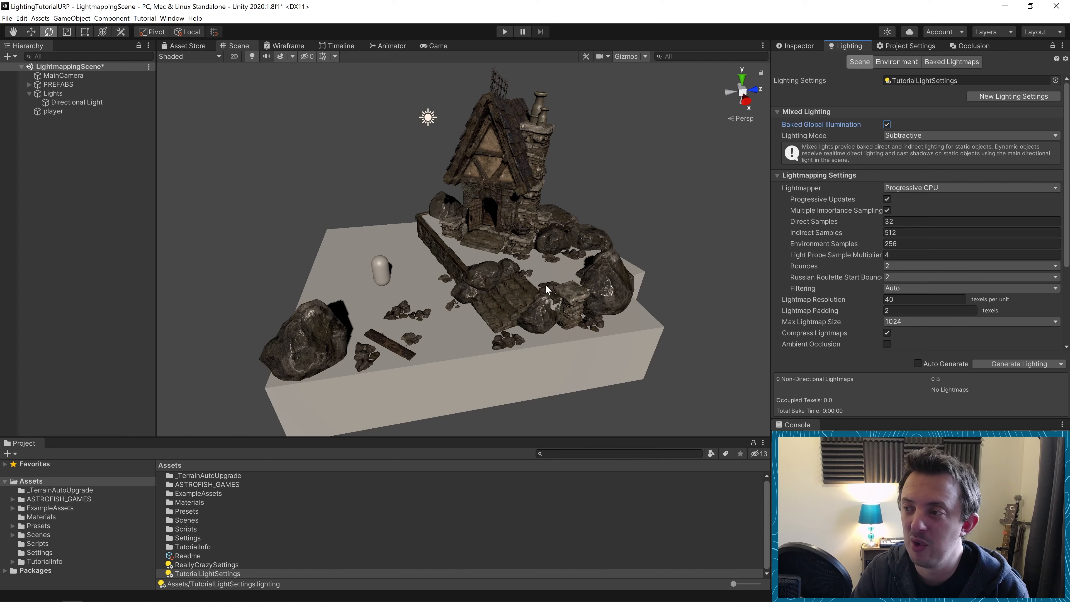
Step: Move the player capsule a short distance across the platform, away from the low wall, to check its shadow
left_click(388, 272)
key("w")
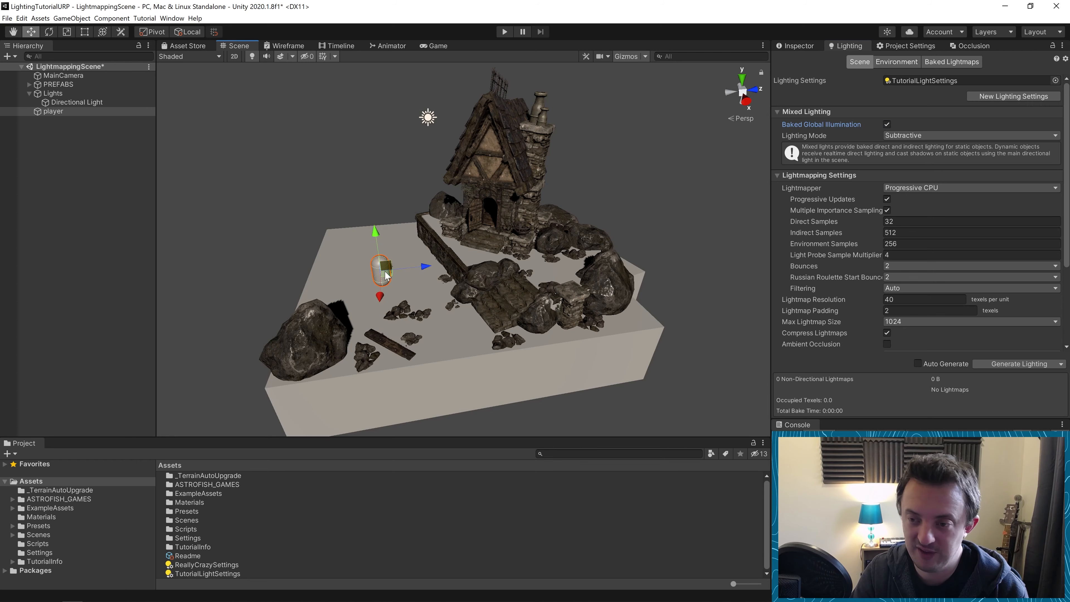
mouse_move(393, 277)
left_mouse_down()
mouse_move(418, 276)
mouse_move(379, 276)
left_mouse_up()
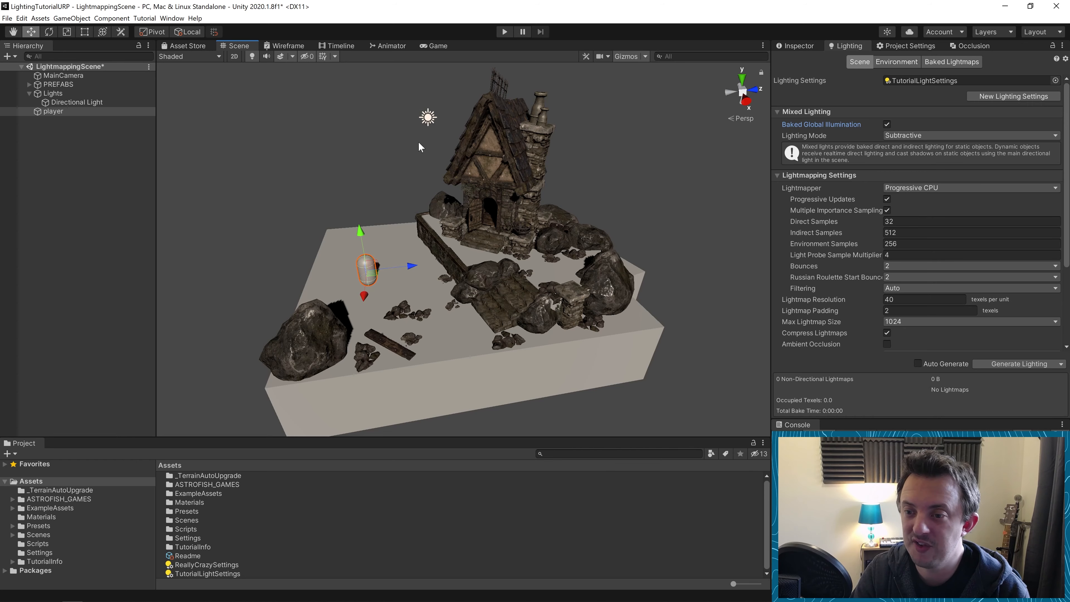
mouse_move(378, 282)
left_mouse_down()
mouse_move(435, 312)
mouse_move(491, 304)
mouse_move(407, 297)
mouse_move(370, 264)
left_mouse_up()
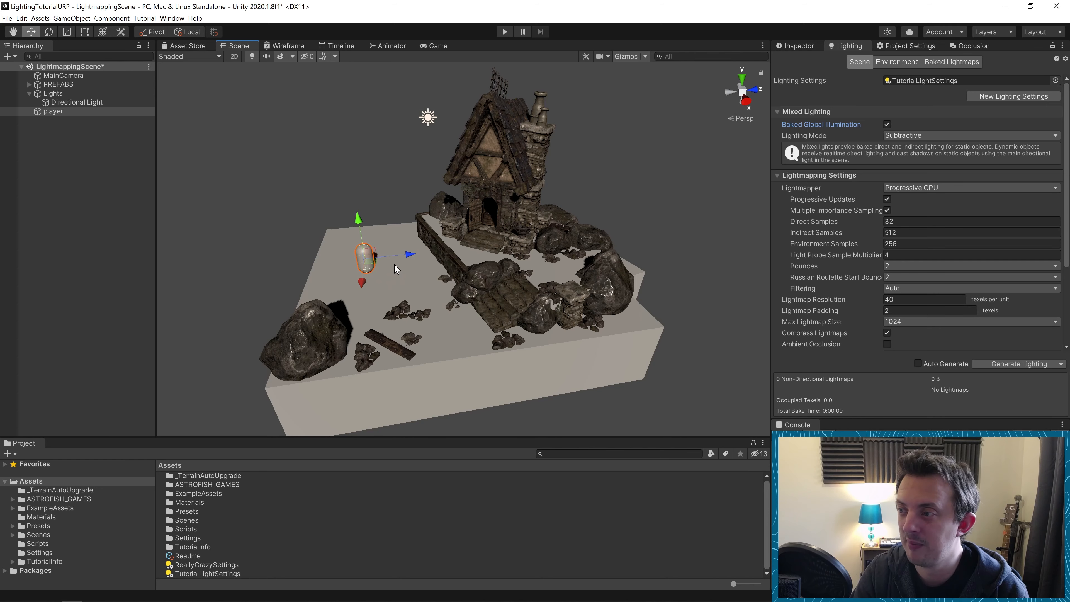
Step: Switch the Lighting Mode to Baked Indirect and back to Subtractive, and move the player capsule closer to the low wall
left_click(923, 136)
left_click(921, 147)
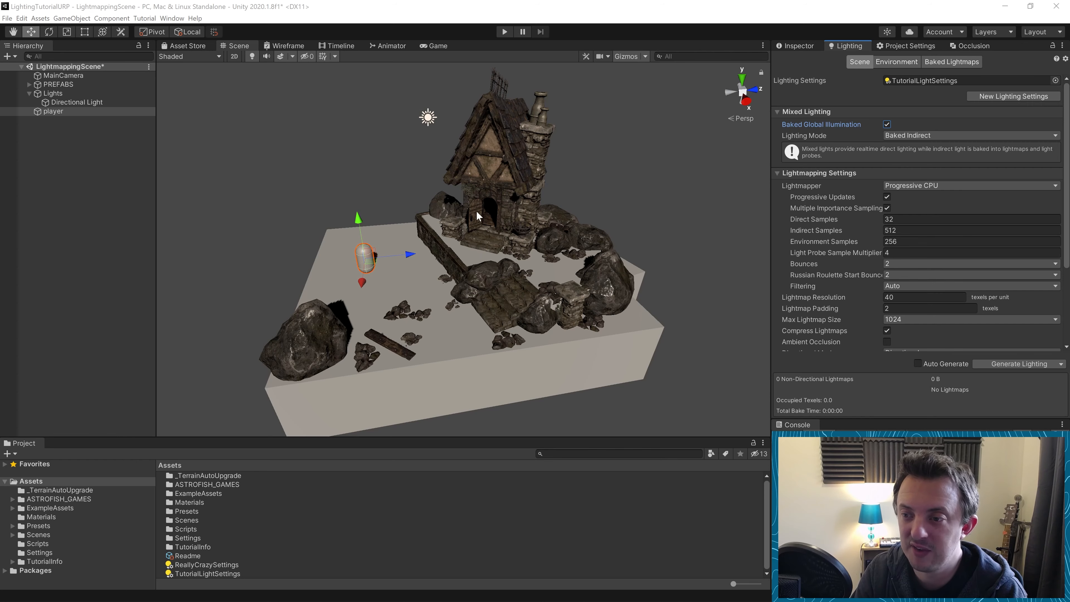
left_click(911, 136)
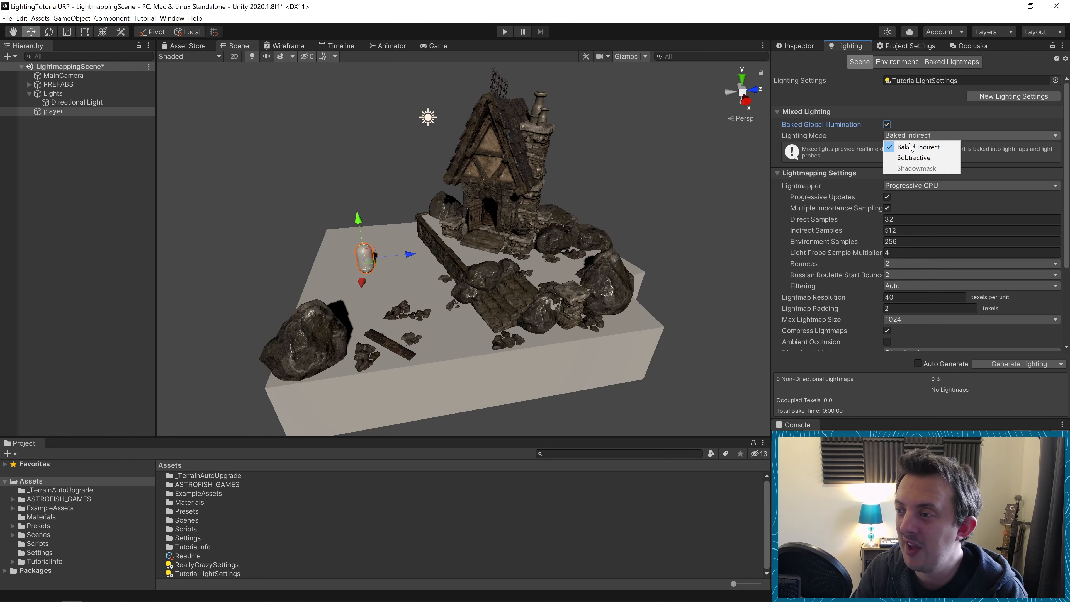
left_click(904, 157)
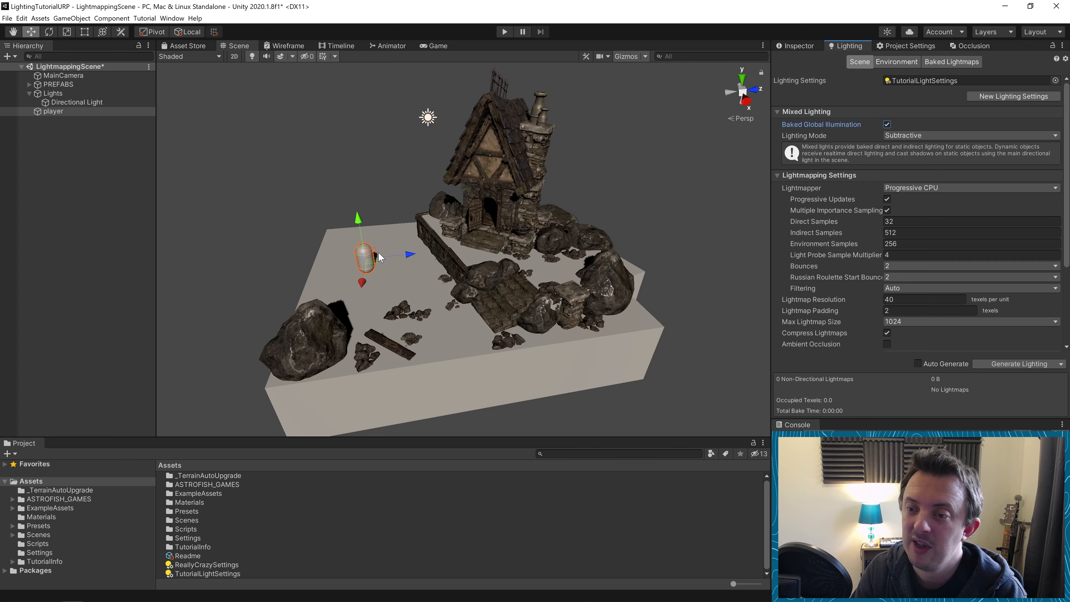
left_click_drag(375, 265, 409, 269)
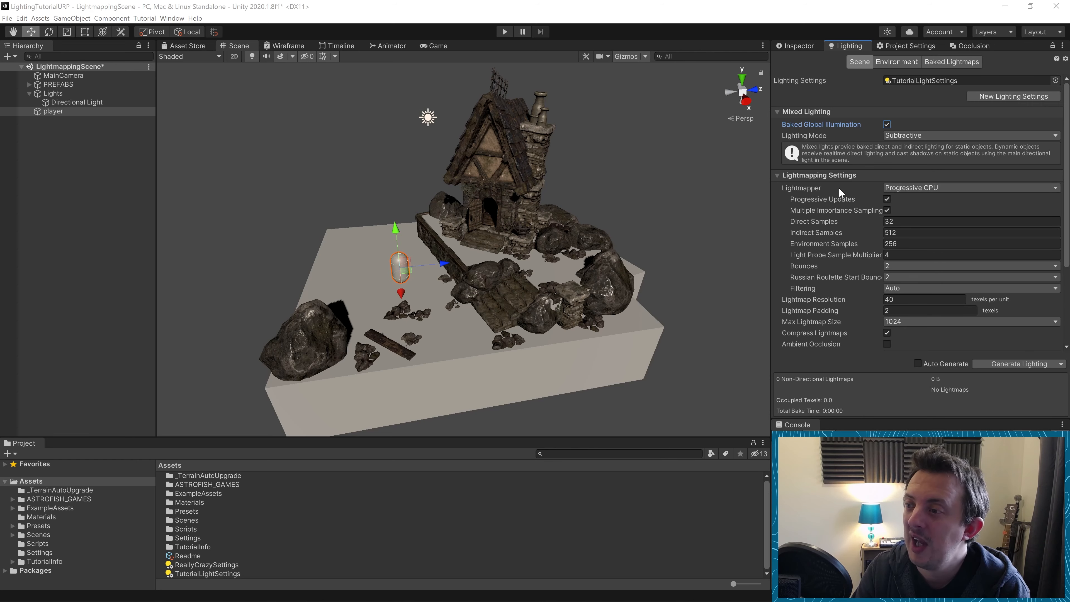
Step: Review the available Lightmapper options and the Multiple Importance Sampling setting in the lightmapping settings
left_click(969, 188)
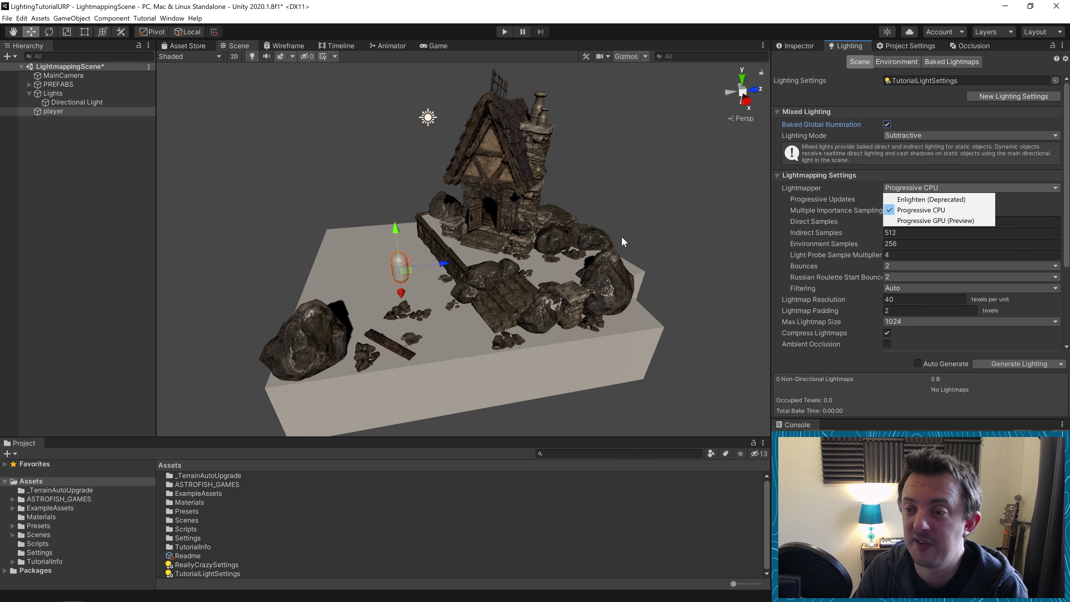
left_click(828, 212)
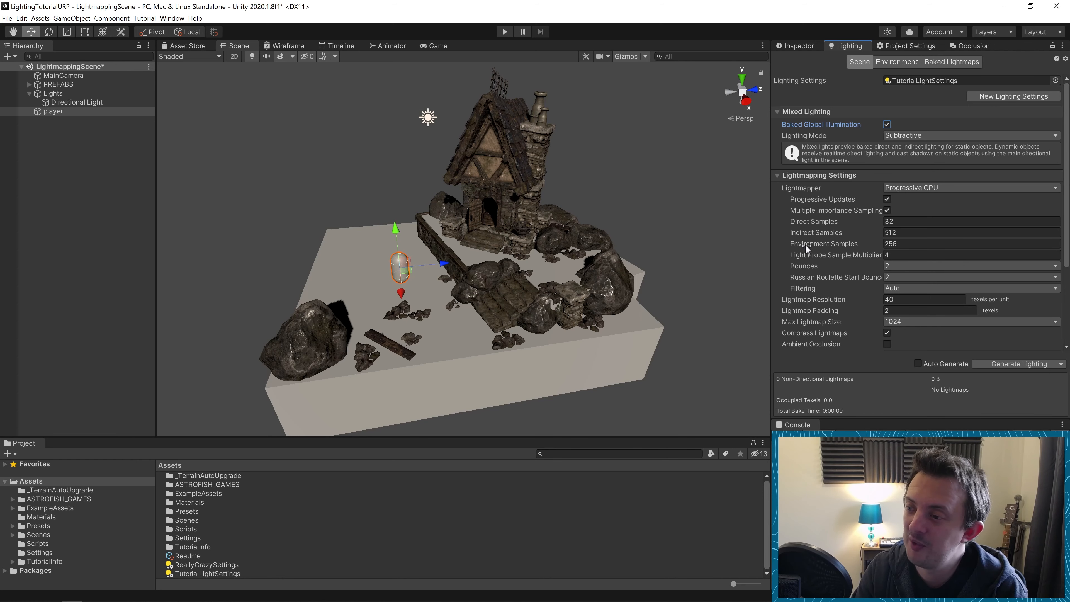
mouse_move(817, 209)
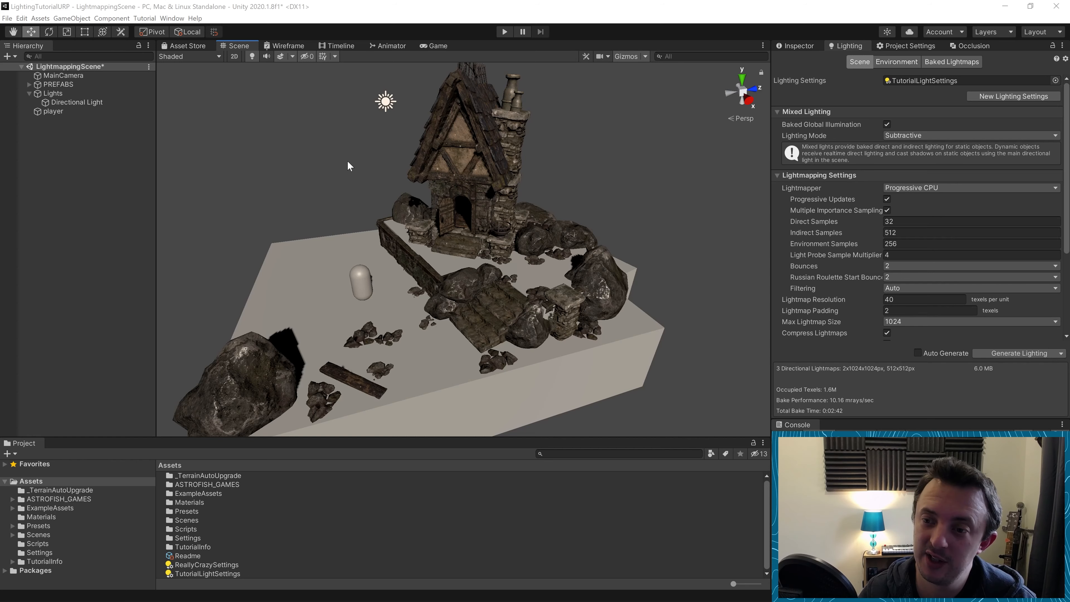
Step: Preview the Baked Lightmap and Directionality draw modes in the scene view and switch it to Albedo
left_click(207, 57)
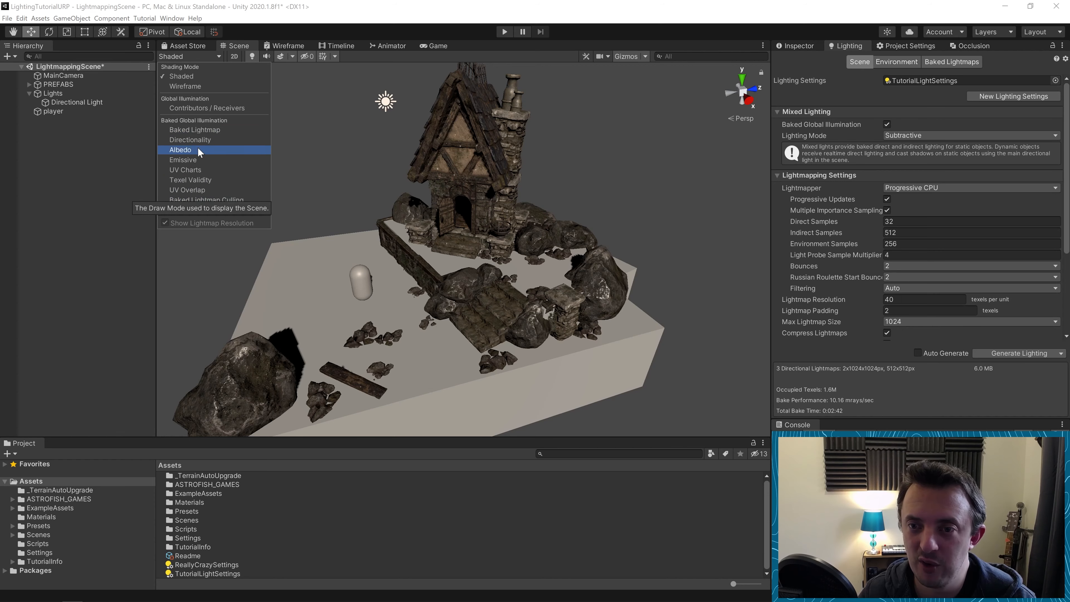
left_click(202, 131)
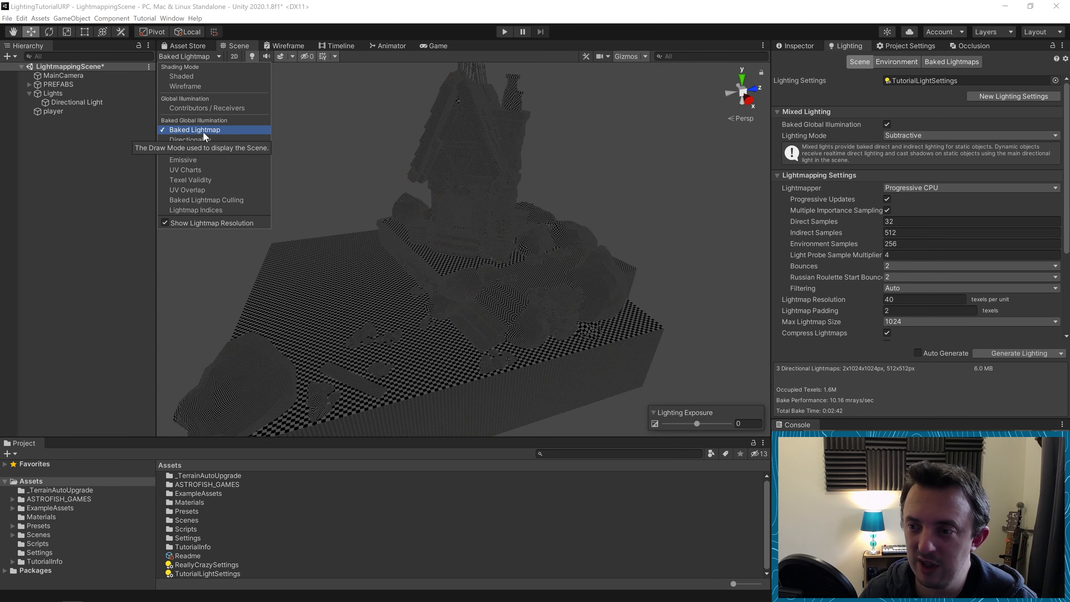
left_click(180, 139)
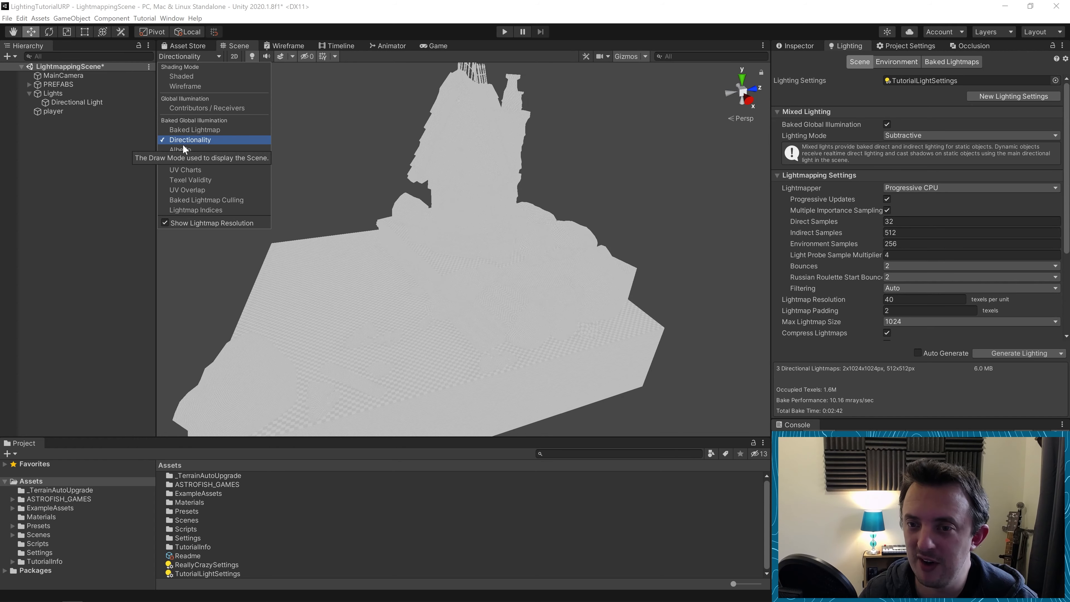
left_click(198, 149)
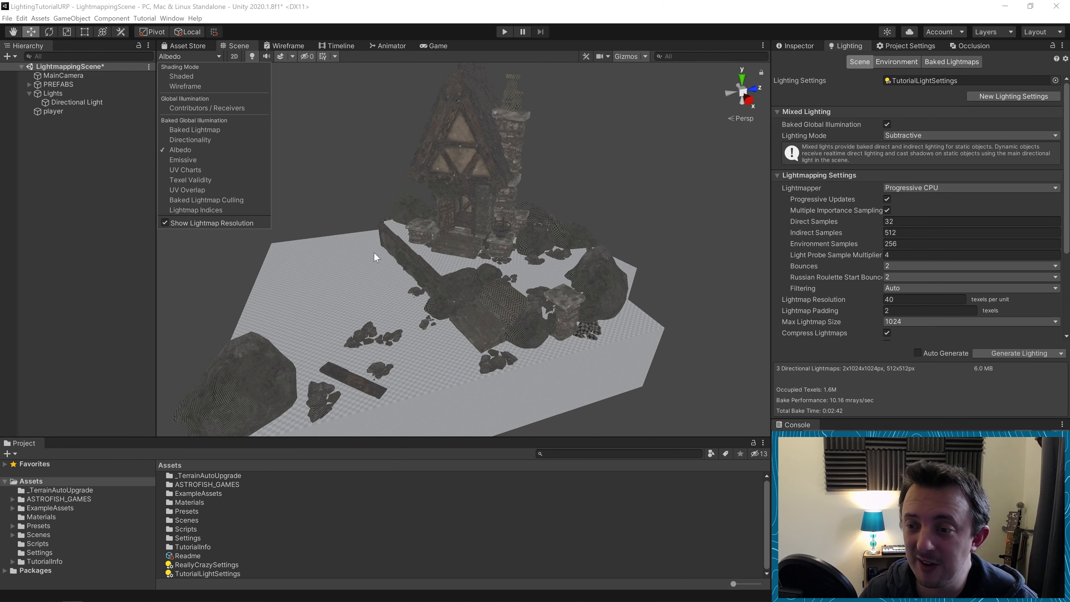
left_click(341, 220)
Step: Examine the lightmap resolution checkerboard on the low wall, the boulders, the small rocks and the ground
scroll(386, 277, "up", 10)
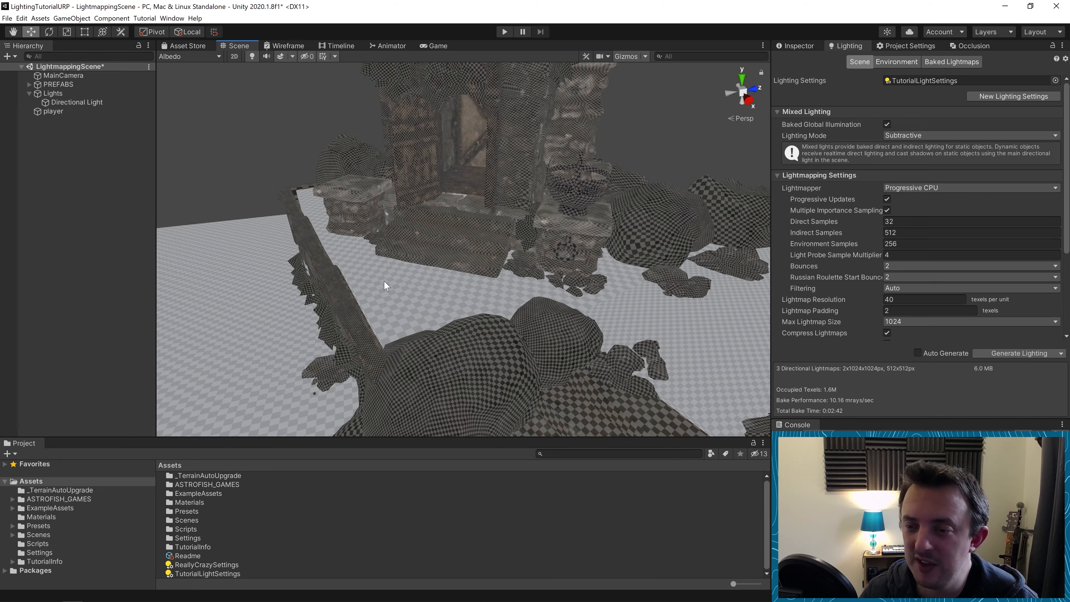
right_click_drag(384, 282, 380, 308)
middle_click_drag(380, 308, 399, 270)
right_click_drag(399, 270, 430, 310)
middle_click_drag(429, 311, 412, 327)
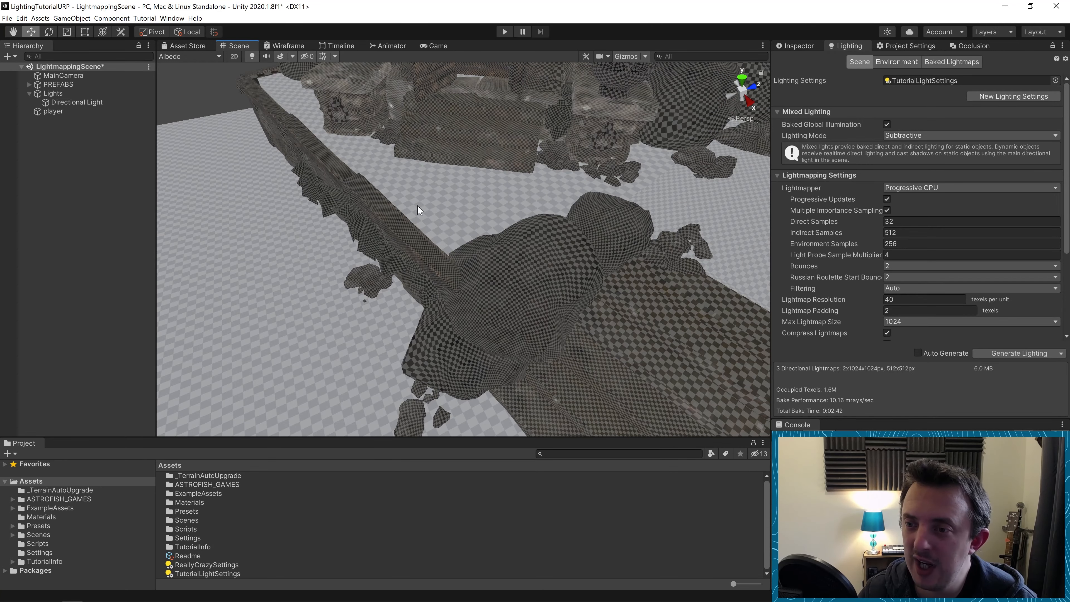
middle_click_drag(283, 333, 314, 318)
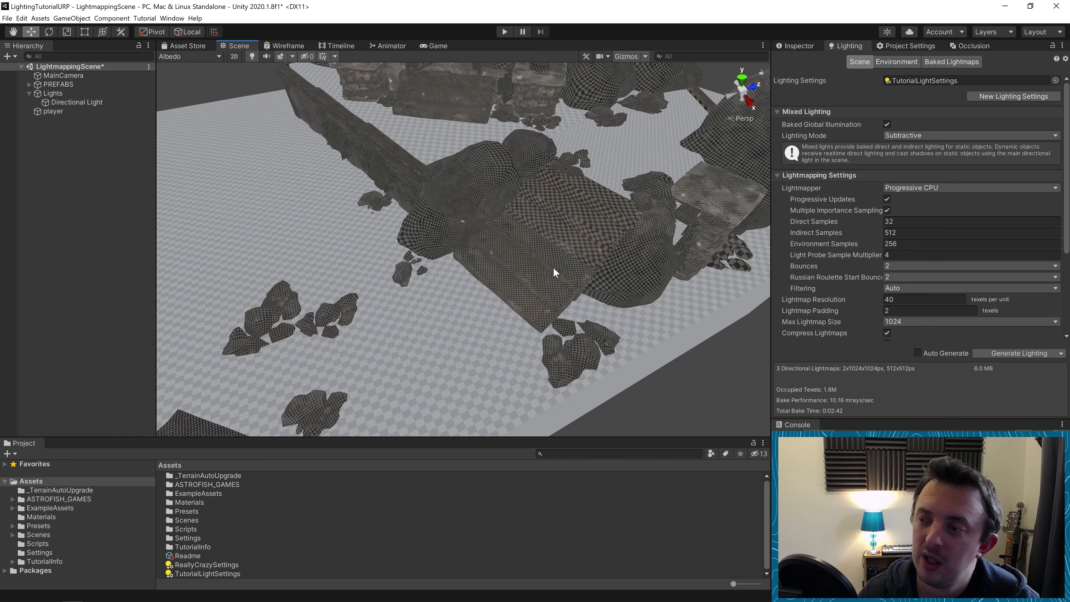
right_click_drag(405, 289, 408, 274)
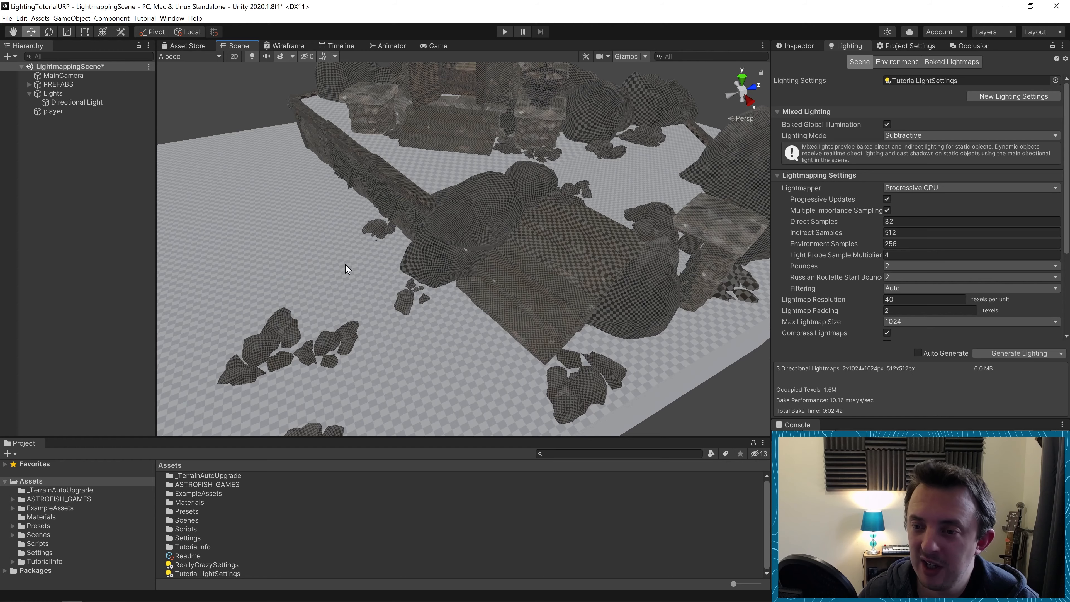
right_click_drag(344, 267, 316, 277)
scroll(379, 333, "down", 5)
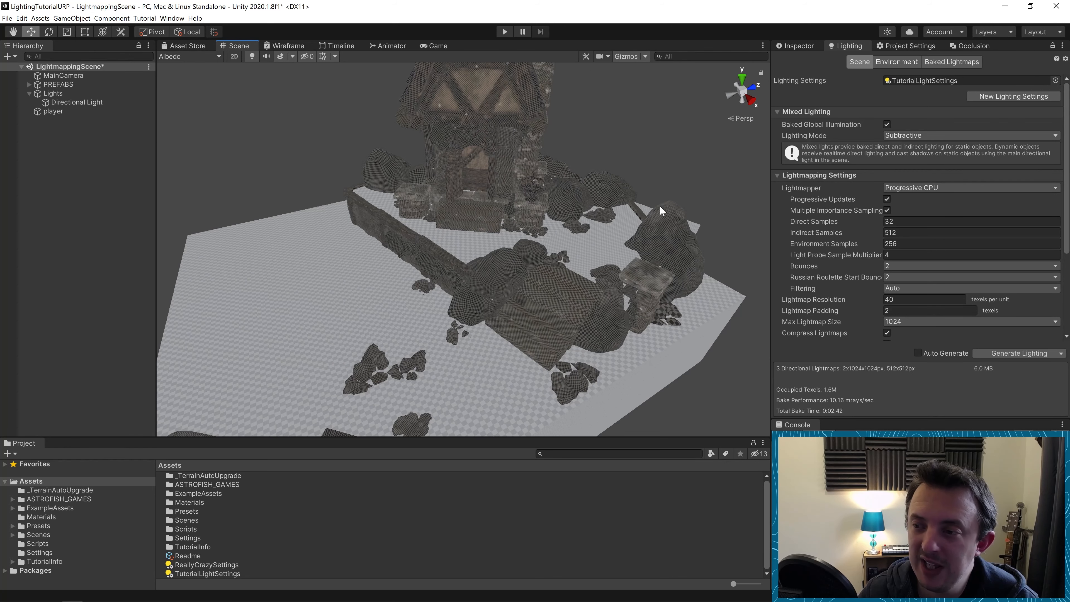
Step: Inspect the checker pattern around the stone pillar and the cottage entrance, and read the Direct Samples description
mouse_move(429, 285)
right_mouse_down()
mouse_move(413, 271)
mouse_move(448, 281)
right_mouse_up()
key("d")
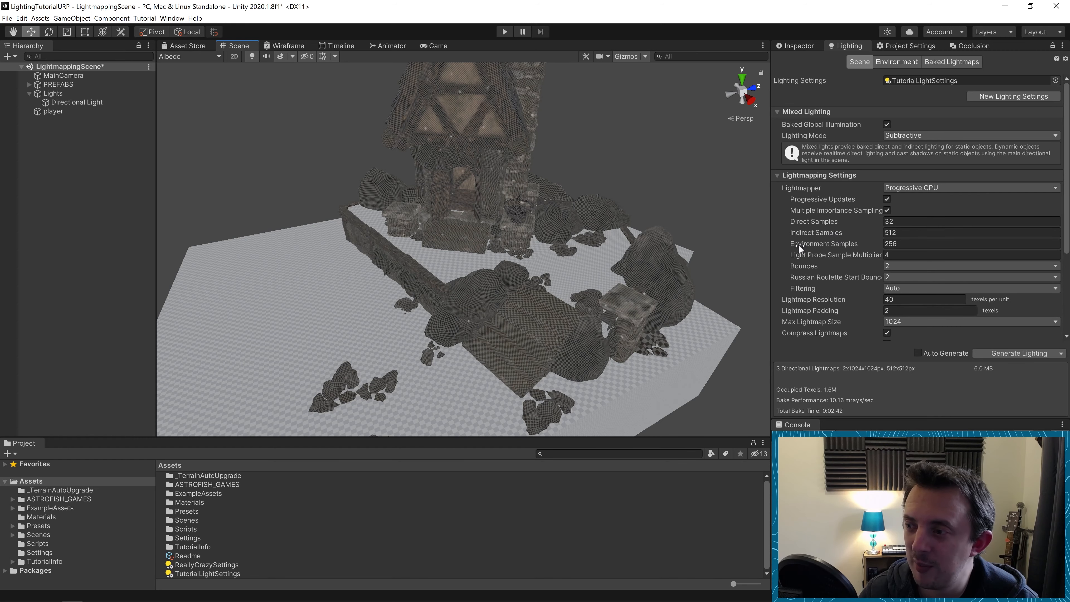
middle_click_drag(462, 227, 495, 283)
left_click_drag(496, 282, 426, 258, "alt")
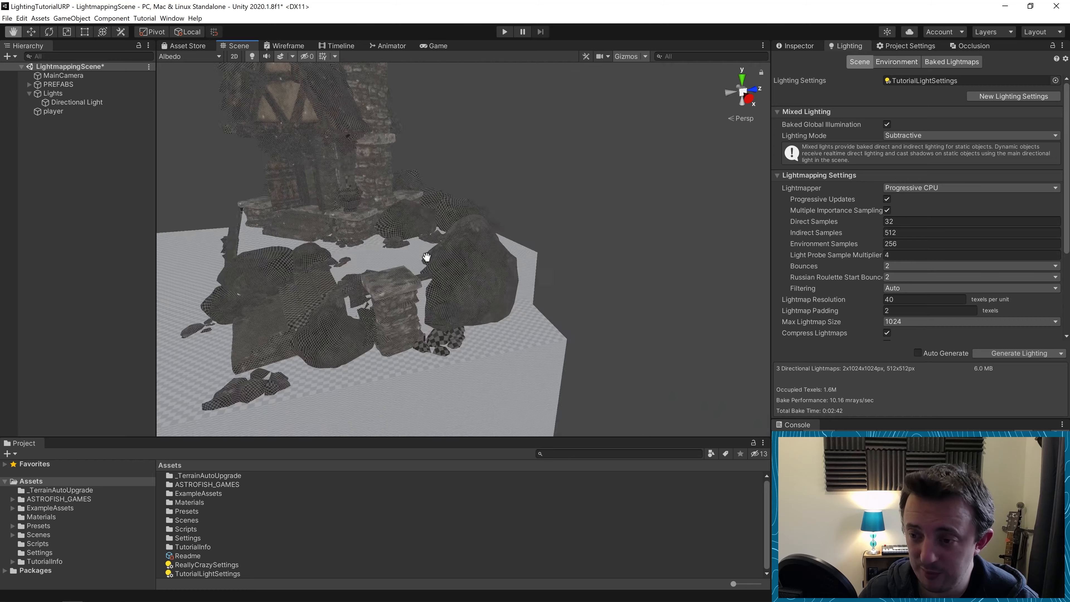
middle_click_drag(426, 259, 462, 289)
scroll(456, 273, "up", 10)
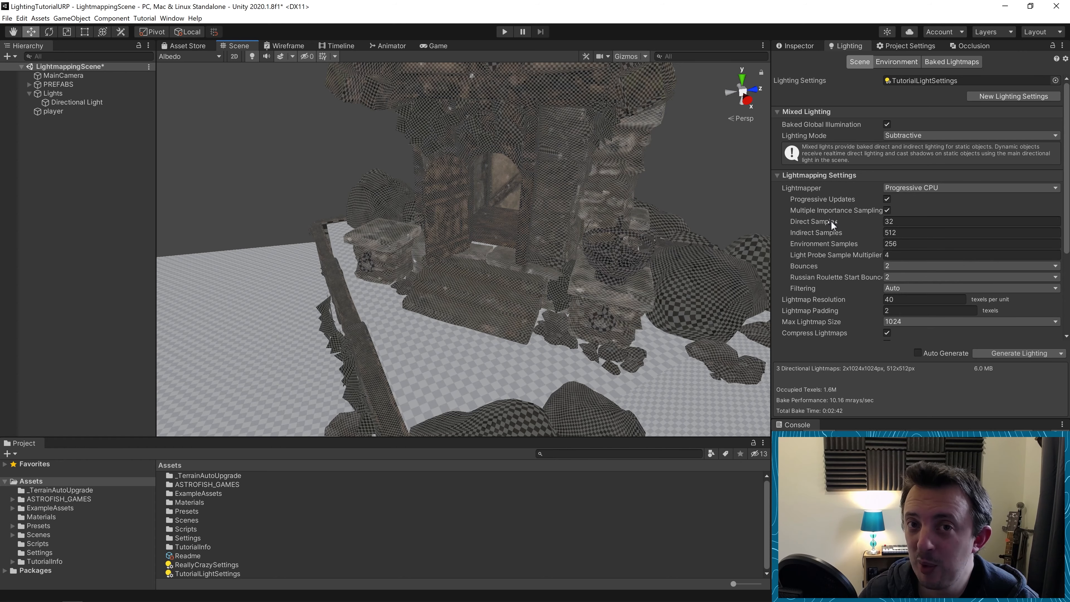
mouse_move(829, 224)
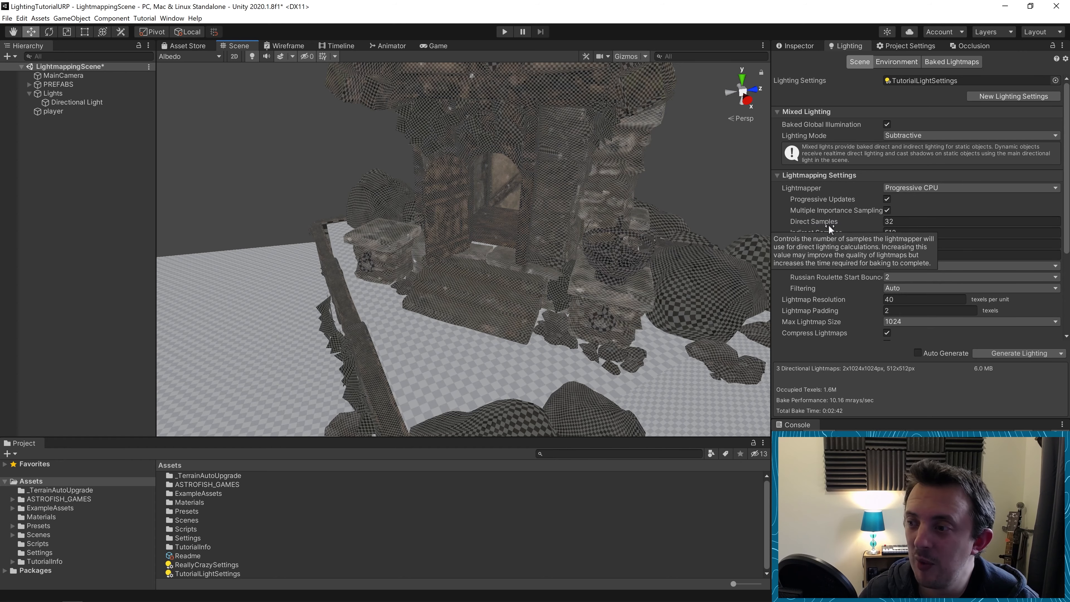
Step: Inspect the cottage doorway and surrounding boulders from near and far, and read the Indirect Samples description
right_click_drag(439, 346, 384, 354)
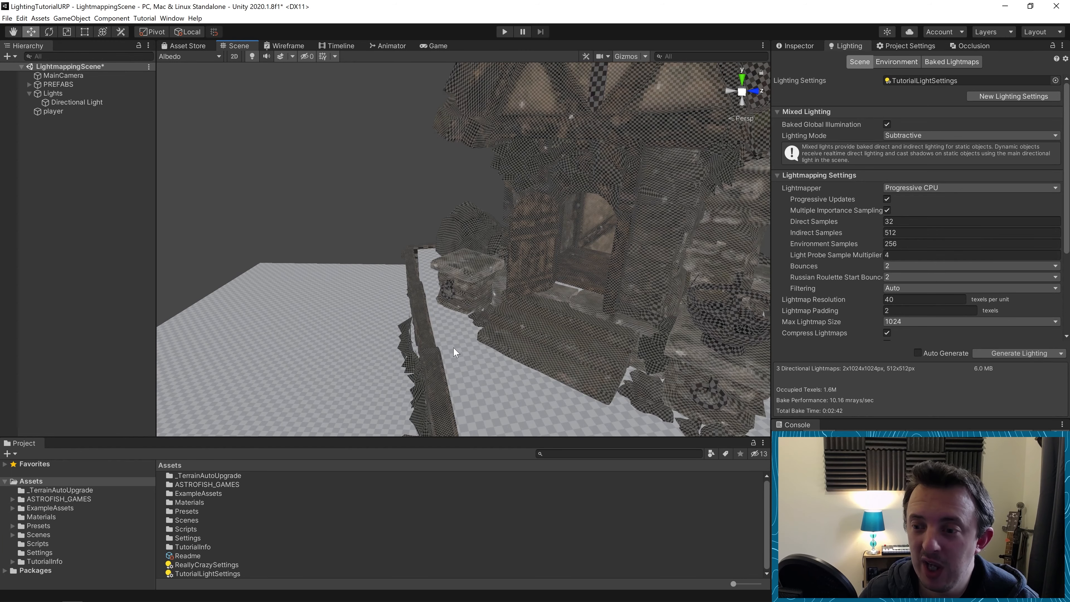
mouse_move(453, 349)
right_mouse_down()
mouse_move(447, 374)
mouse_move(471, 357)
right_mouse_up()
scroll(477, 354, "down", 5)
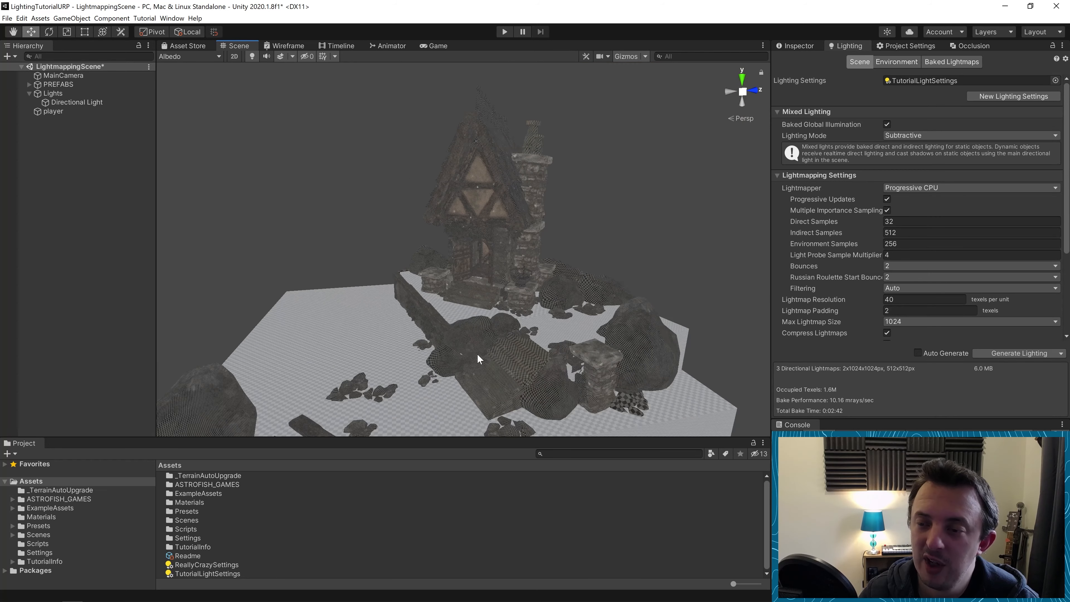
scroll(477, 354, "up", 5)
right_click_drag(377, 325, 362, 352)
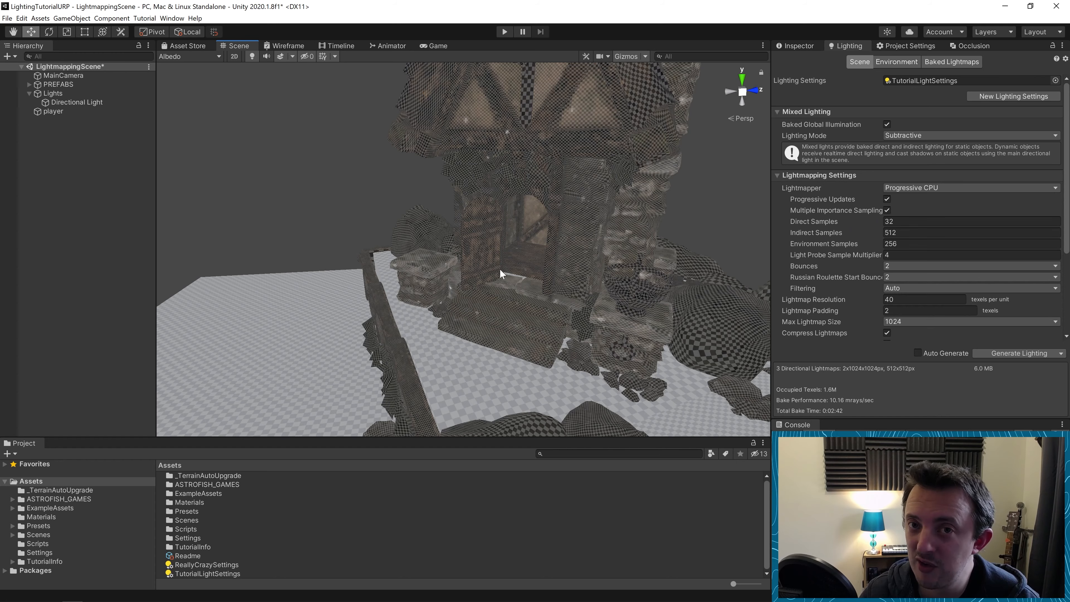
right_click_drag(489, 276, 512, 311)
scroll(506, 313, "down", 3)
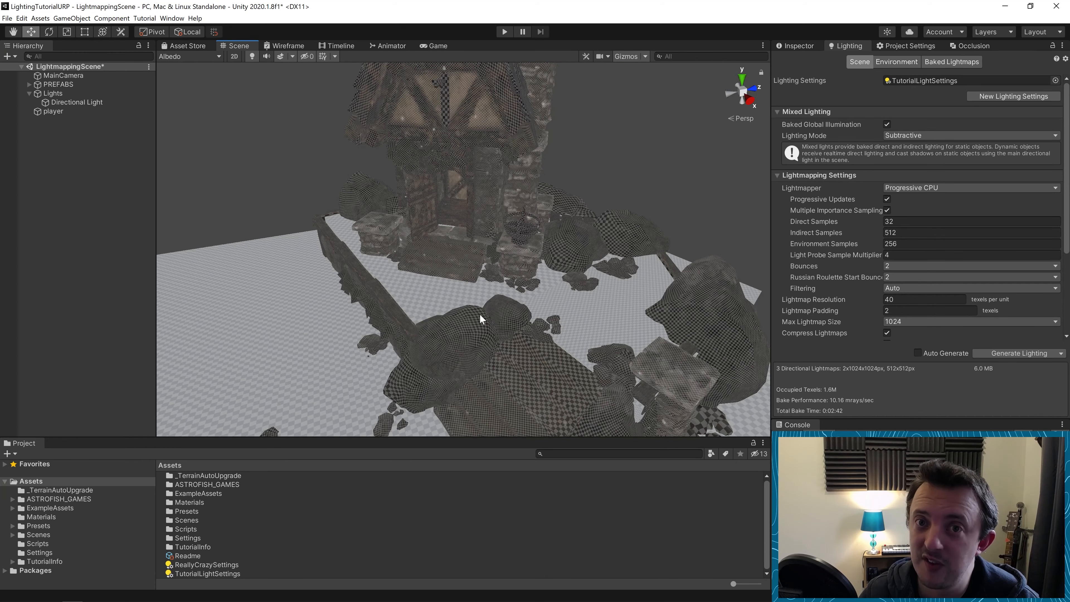
mouse_move(480, 313)
middle_mouse_down()
mouse_move(485, 298)
mouse_move(476, 305)
middle_mouse_up()
scroll(436, 282, "up", 4)
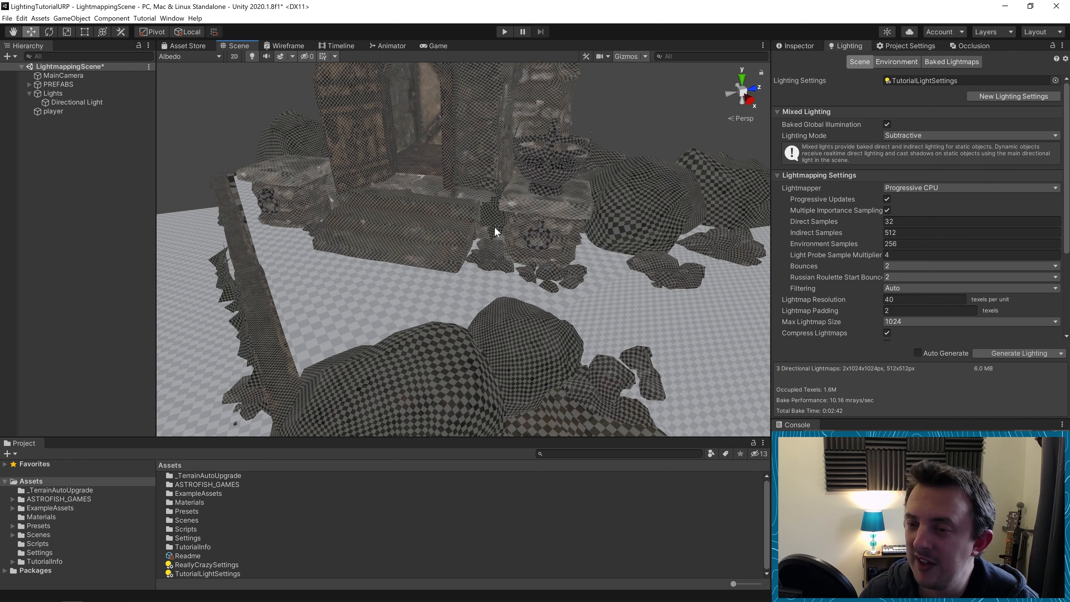
right_click_drag(406, 235, 383, 217)
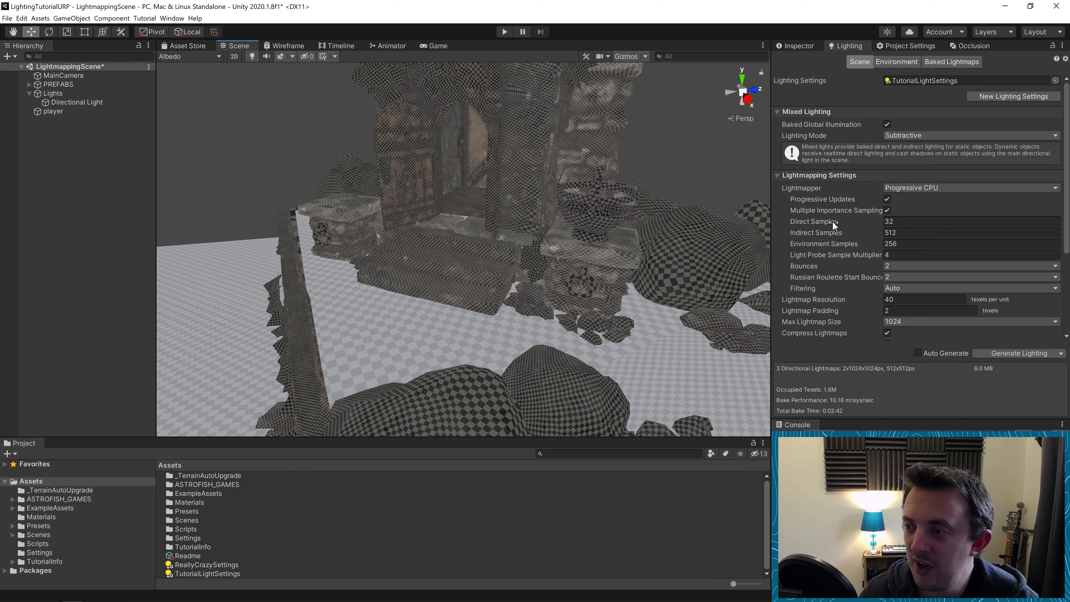
mouse_move(832, 222)
mouse_move(792, 242)
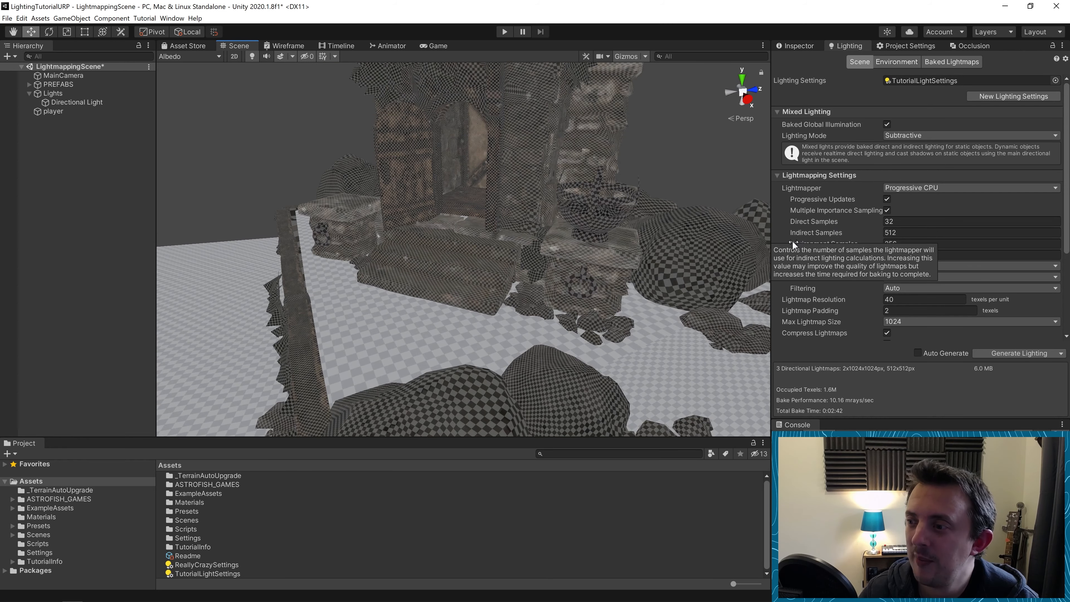
right_click_drag(414, 258, 365, 302)
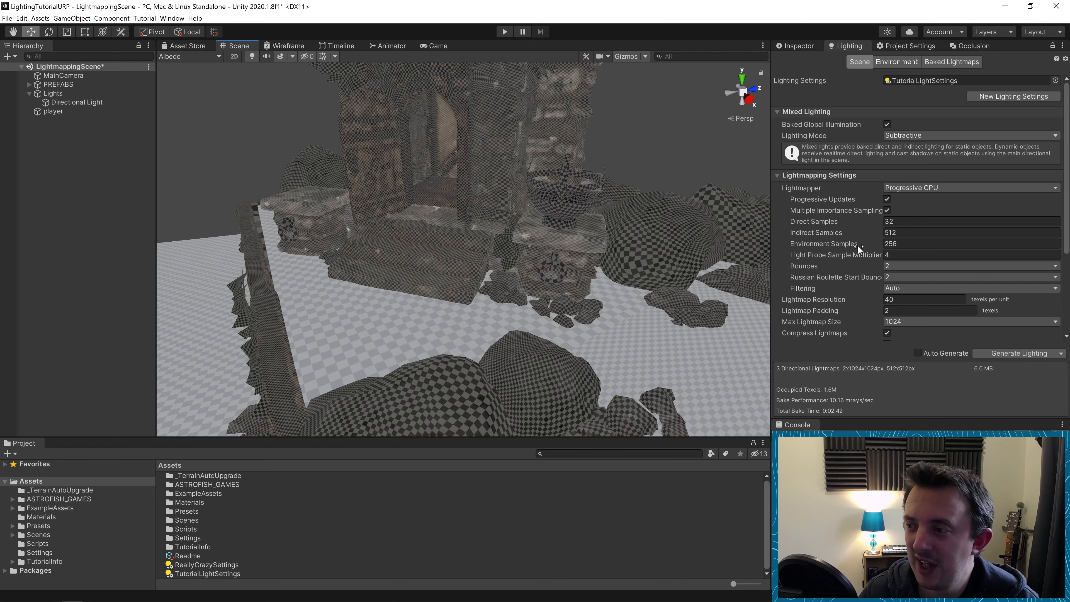
right_click_drag(477, 283, 437, 254)
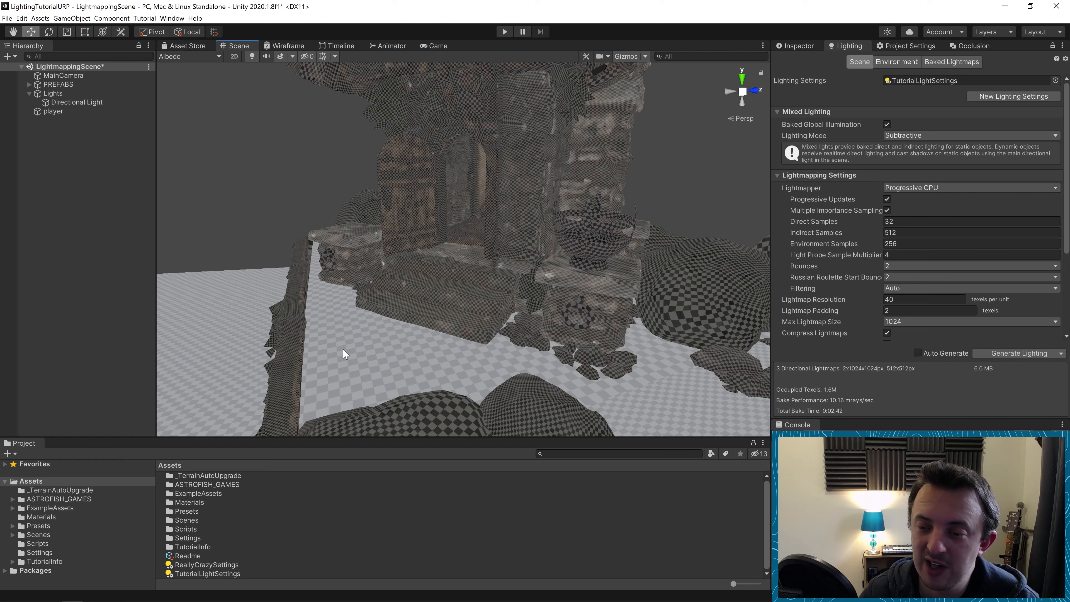
Step: Compare the checker size on the cottage's front steps, the ground and the wooden bridge up close and from a distance
scroll(343, 355, "up", 5)
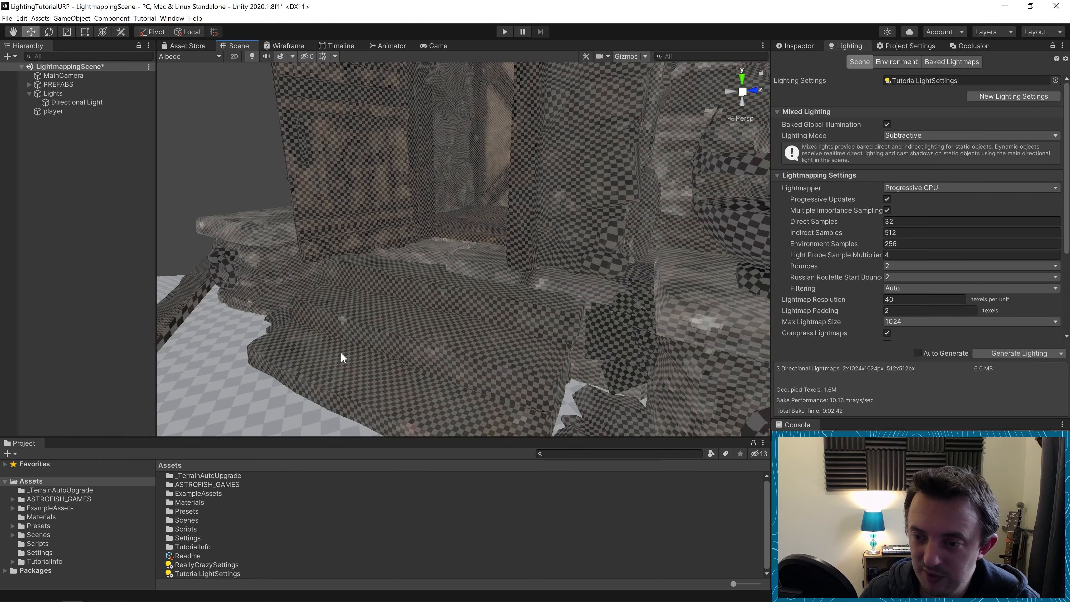
middle_click_drag(341, 353, 359, 343)
scroll(401, 365, "up", 3)
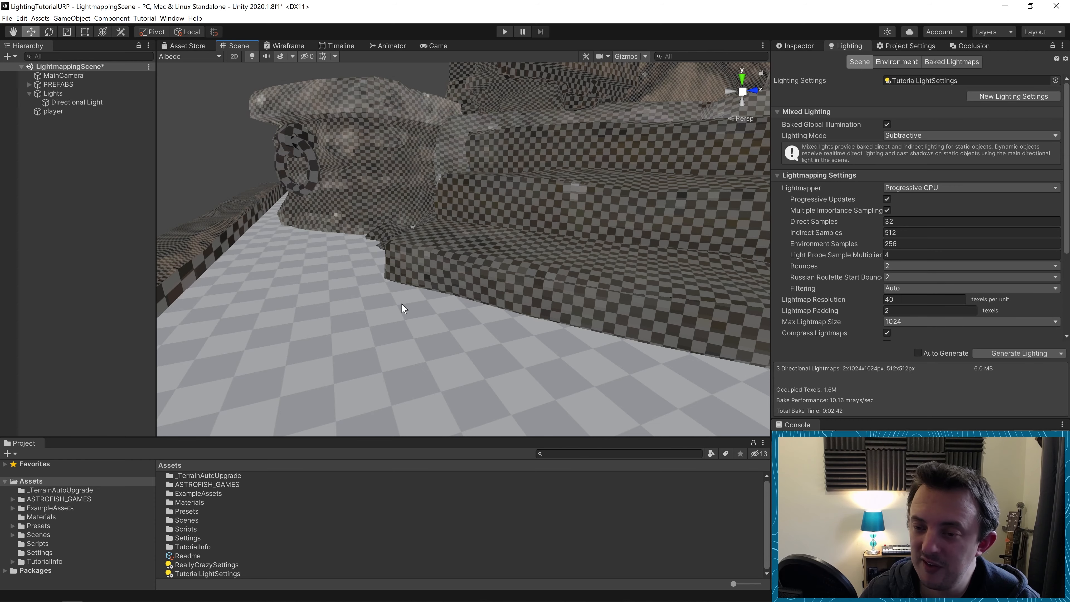
scroll(401, 302, "down", 2)
middle_click_drag(401, 303, 395, 307)
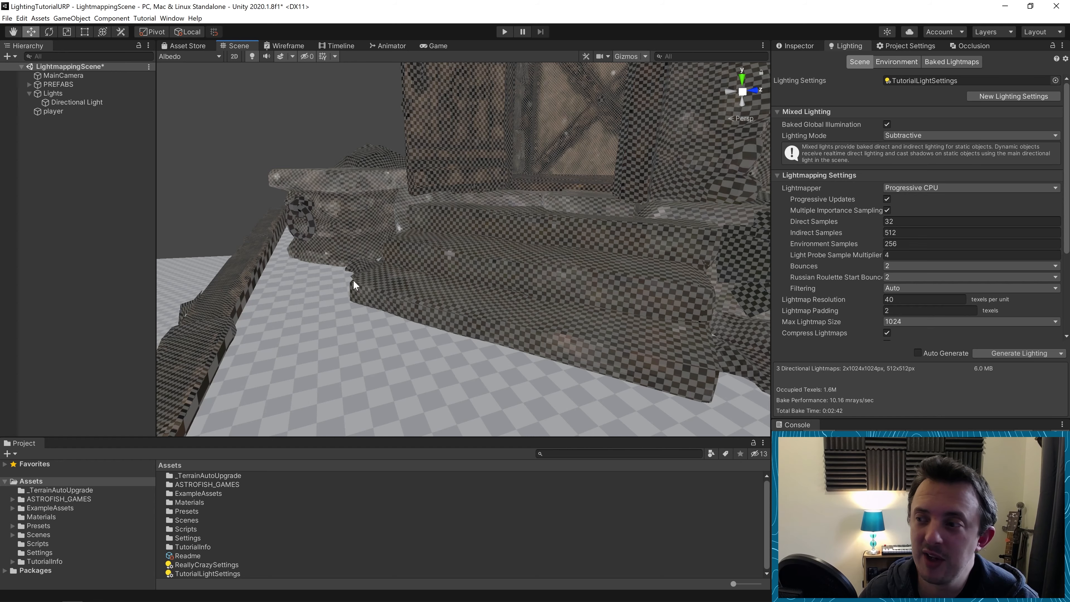
scroll(439, 294, "down", 5)
scroll(426, 278, "up", 2)
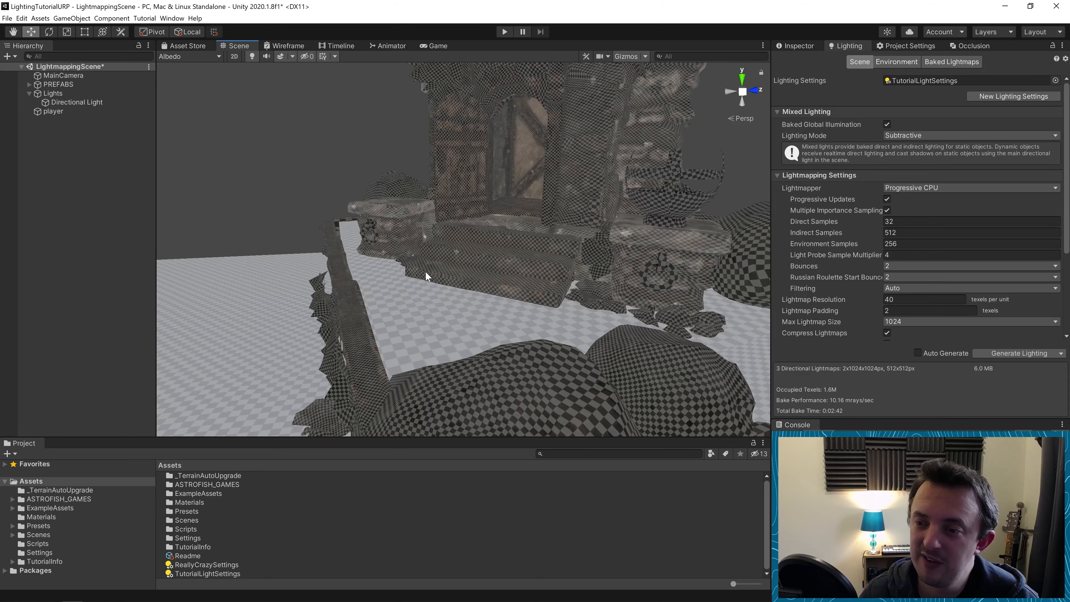
scroll(435, 294, "up", 3)
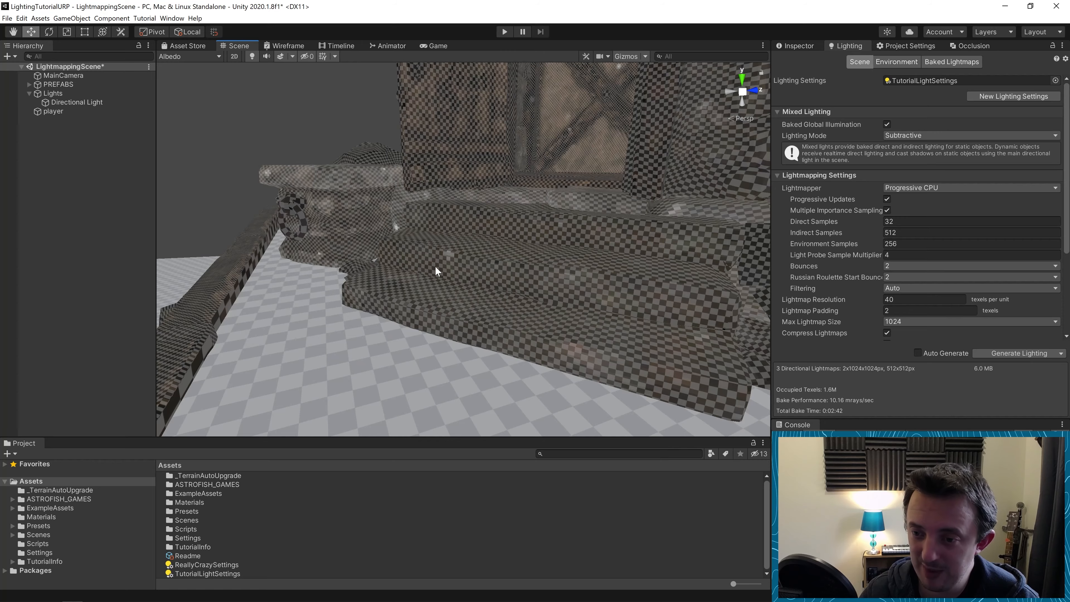
scroll(435, 266, "down", 3)
right_click_drag(435, 266, 479, 326)
scroll(480, 327, "down", 3)
mouse_move(354, 342)
middle_mouse_down()
mouse_move(418, 292)
mouse_move(335, 337)
mouse_move(345, 333)
middle_mouse_up()
right_click_drag(355, 316, 400, 319)
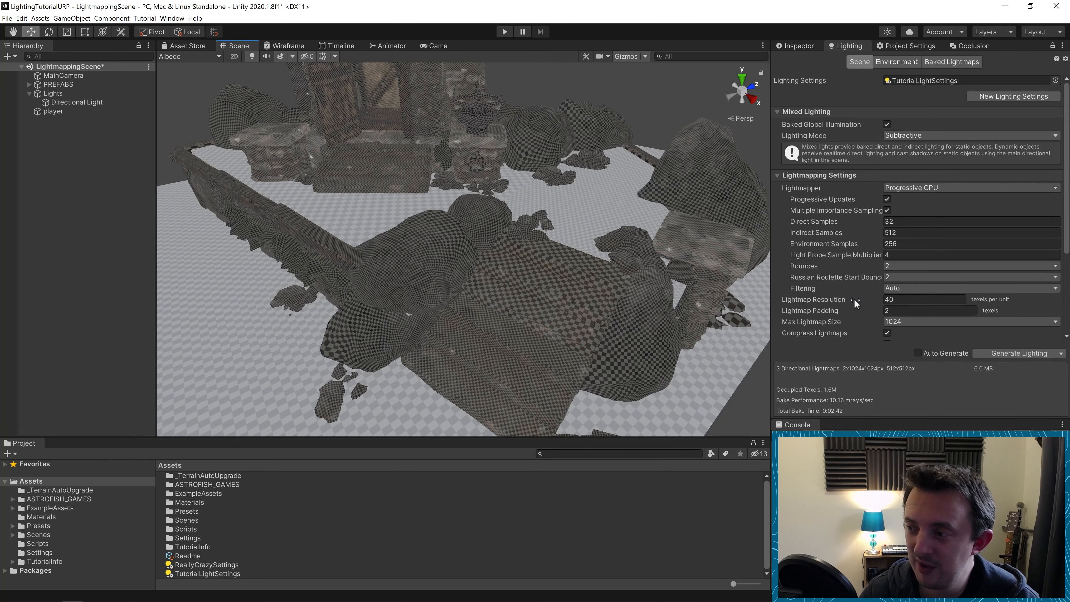
Step: Add a cube to the scene and reset its Transform
right_click_drag(580, 269, 522, 264)
right_click_drag(370, 259, 381, 278)
right_click(77, 160)
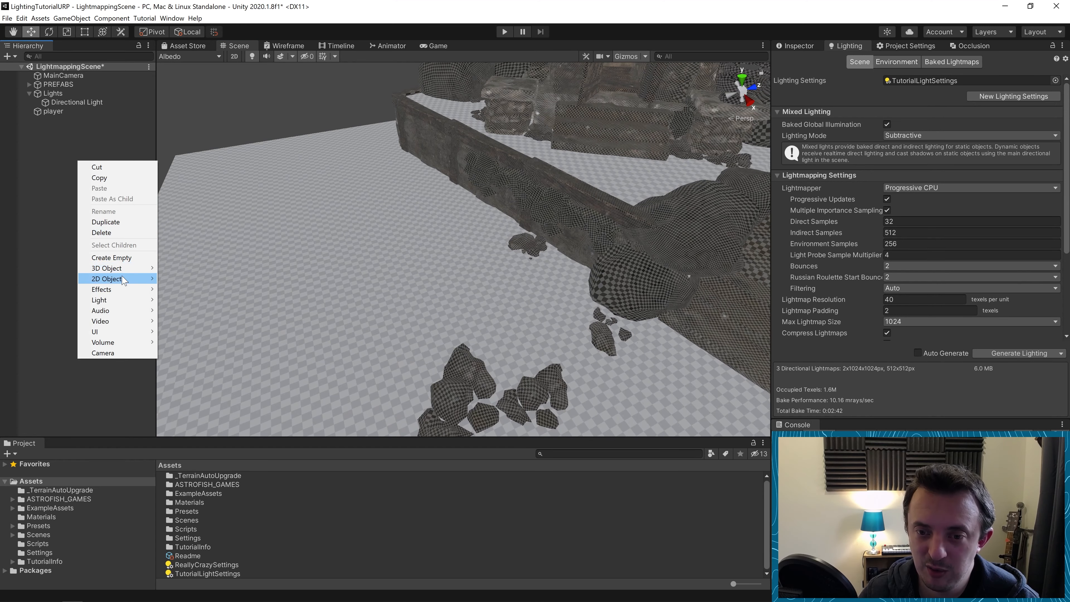
mouse_move(126, 270)
left_click(180, 269)
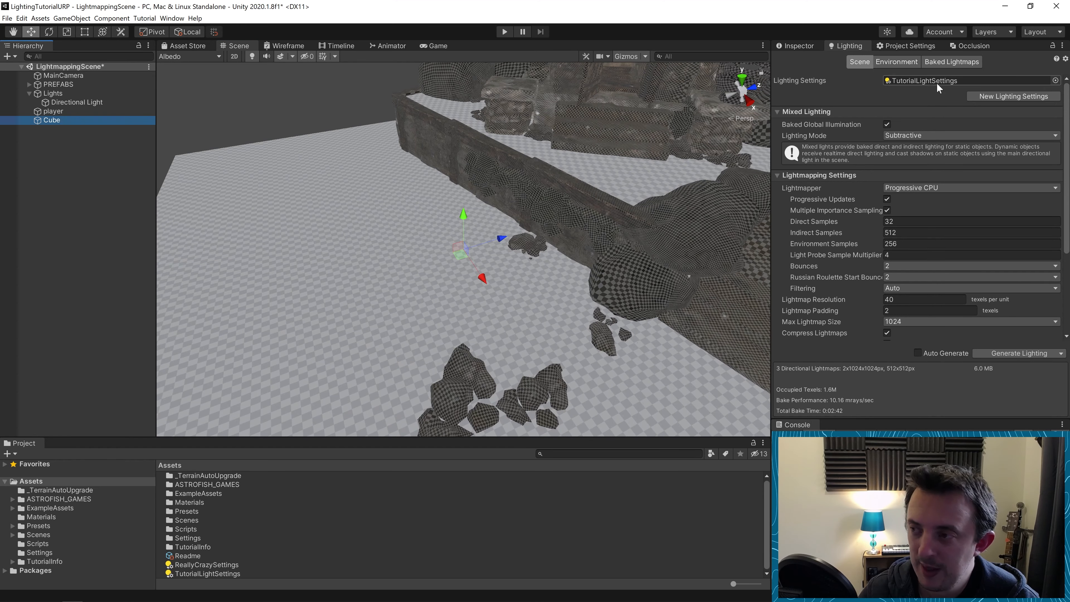
left_click(799, 46)
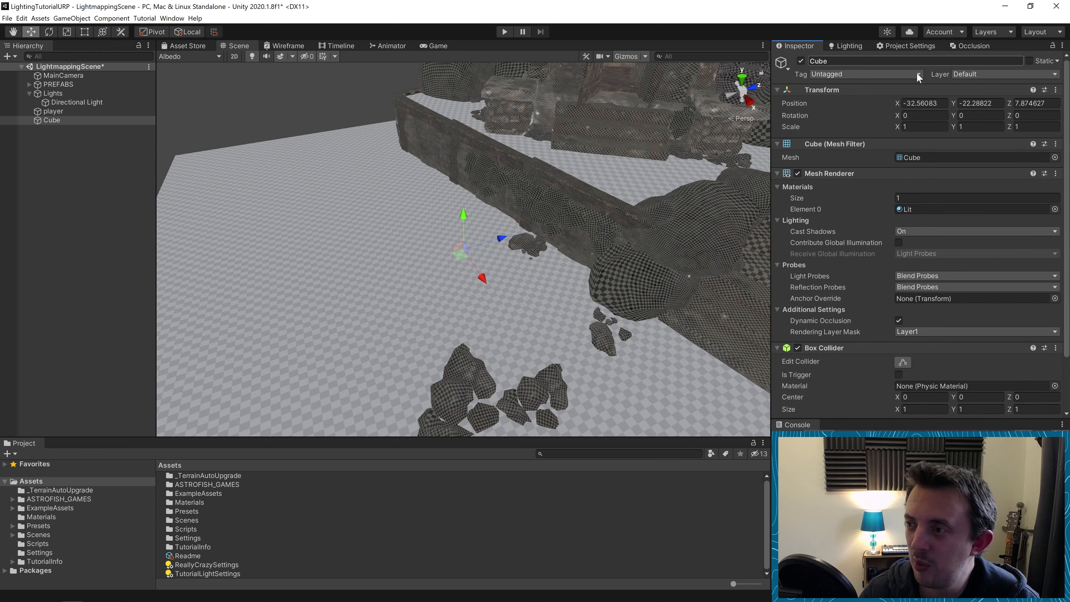
left_click(1055, 90)
left_click(981, 101)
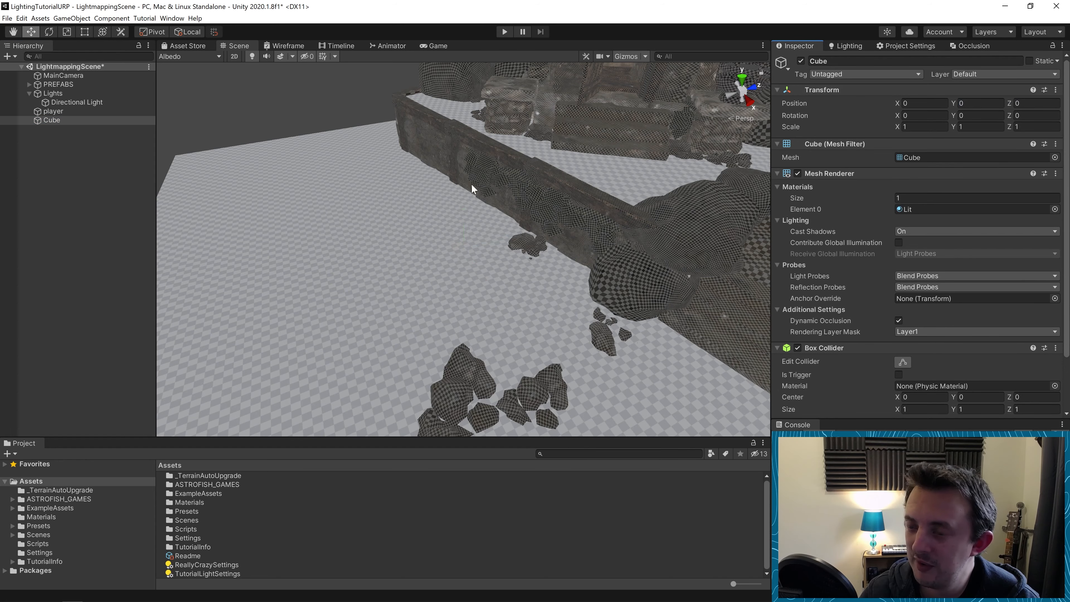
Step: Examine the cube's lightmap checker pattern in comparison with the ground around it
scroll(311, 223, "down", 10)
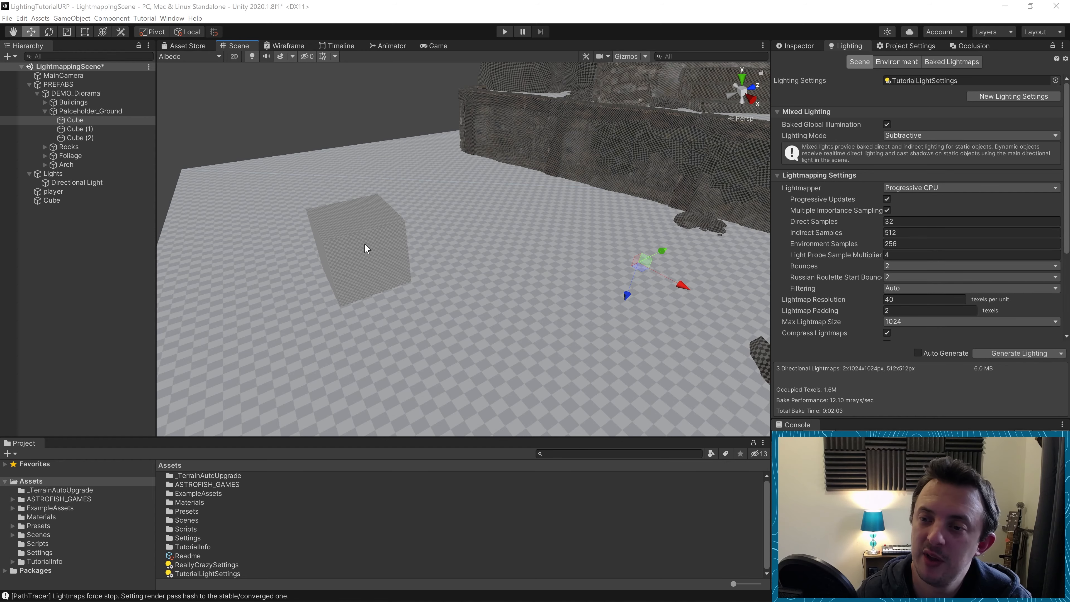
middle_click_drag(365, 246, 362, 247)
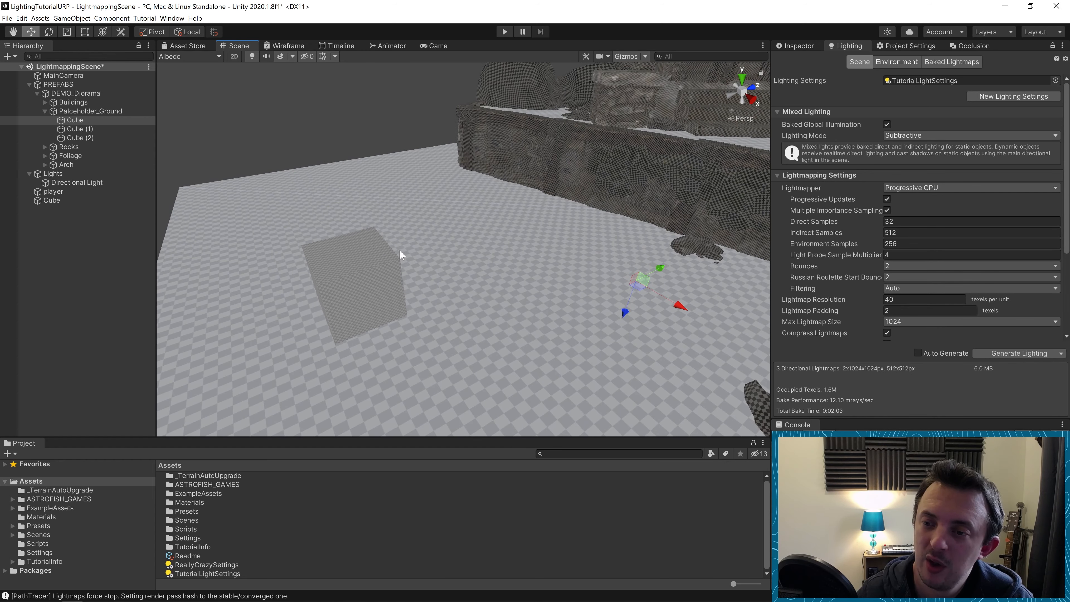
middle_click_drag(380, 285, 317, 288)
scroll(347, 281, "down", 3)
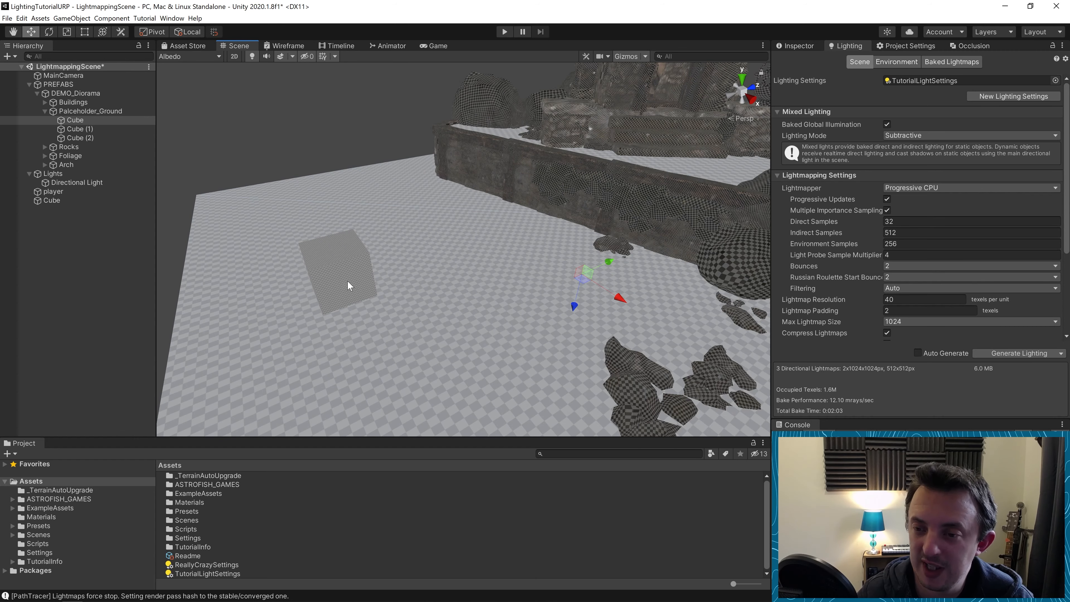
Step: Delete the standalone test cube from the scene
left_click(349, 285)
key("Delete")
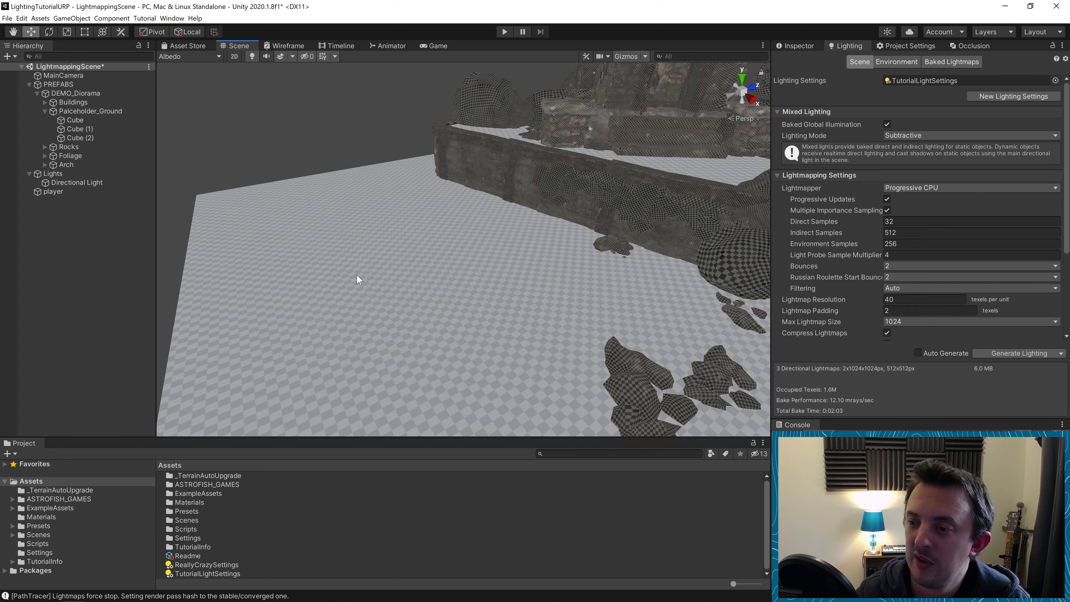
Step: Set the Lightmap Resolution to 10 texels per unit in the lighting settings
scroll(403, 303, "down", 5)
scroll(402, 300, "up", 3)
middle_click_drag(586, 268, 475, 278)
left_click_drag(506, 256, 509, 251, "alt")
middle_click_drag(509, 250, 487, 270)
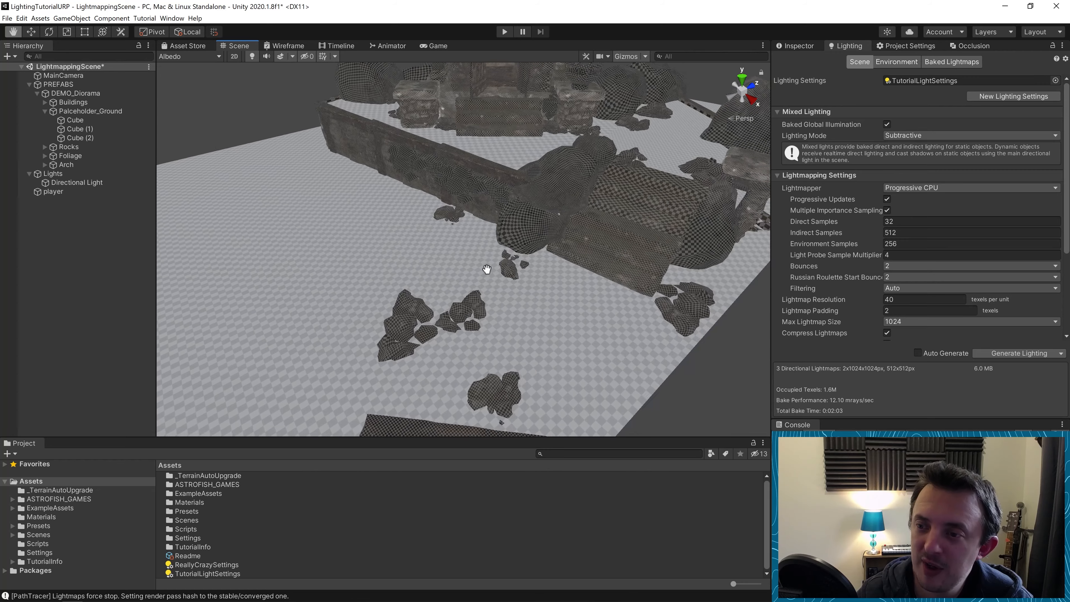
left_click_drag(487, 270, 647, 254, "alt")
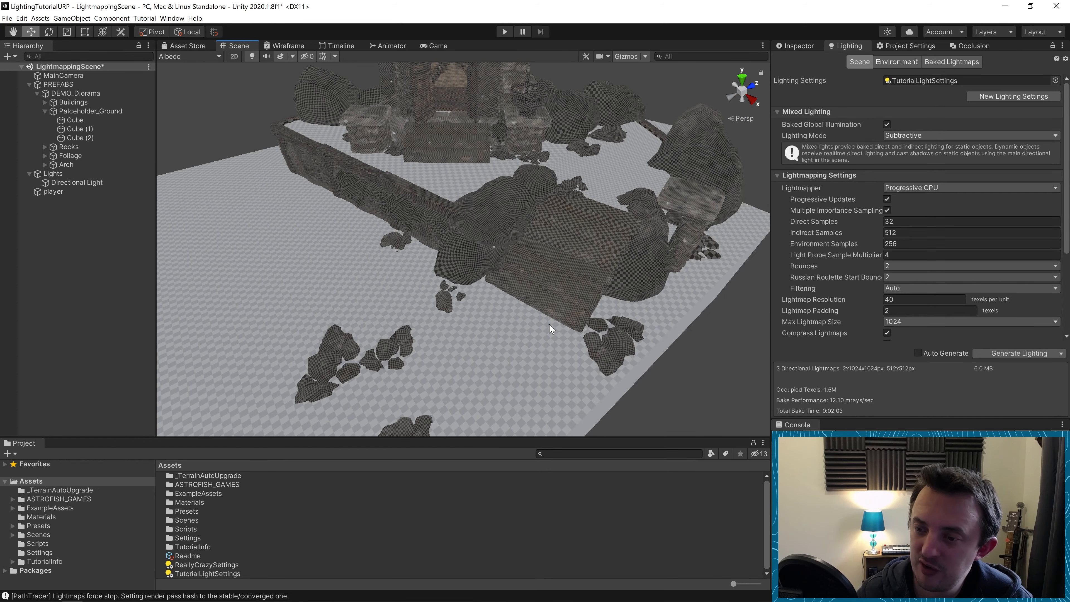
right_click_drag(549, 325, 554, 294)
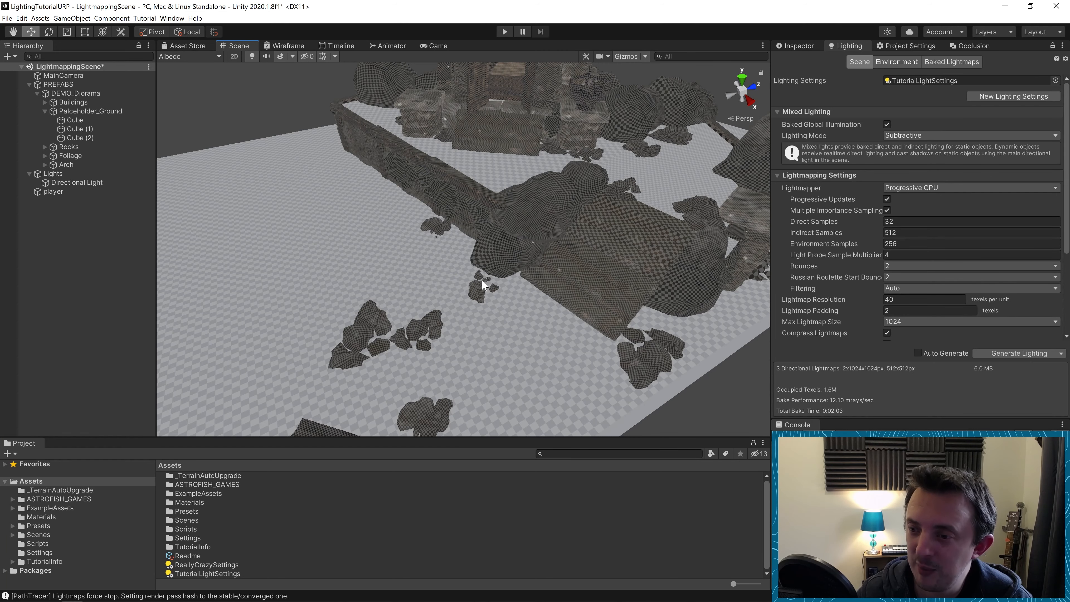
right_click_drag(485, 286, 466, 281)
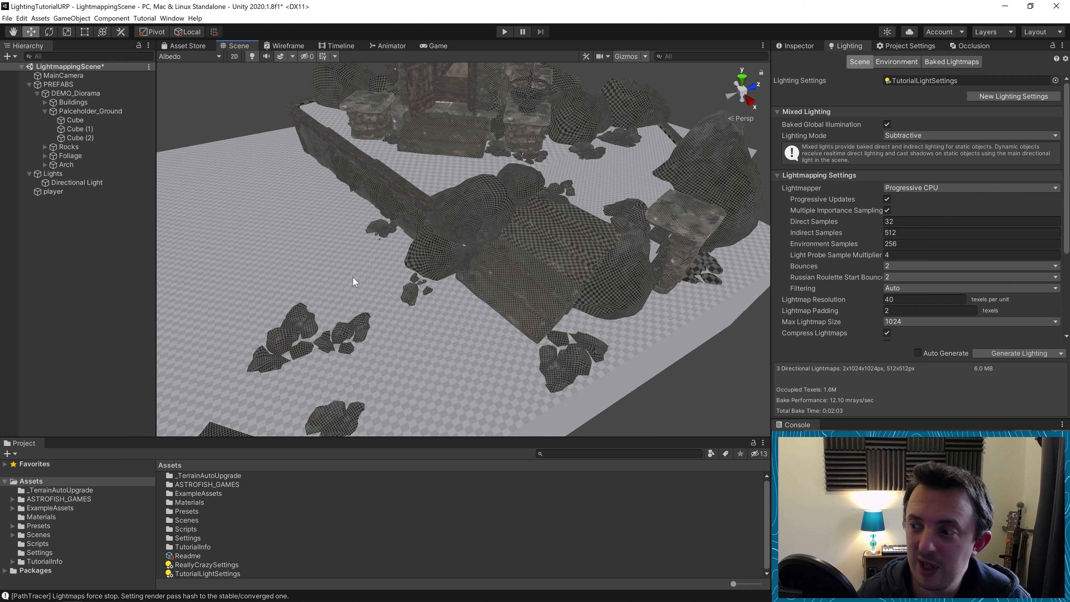
left_click(910, 300)
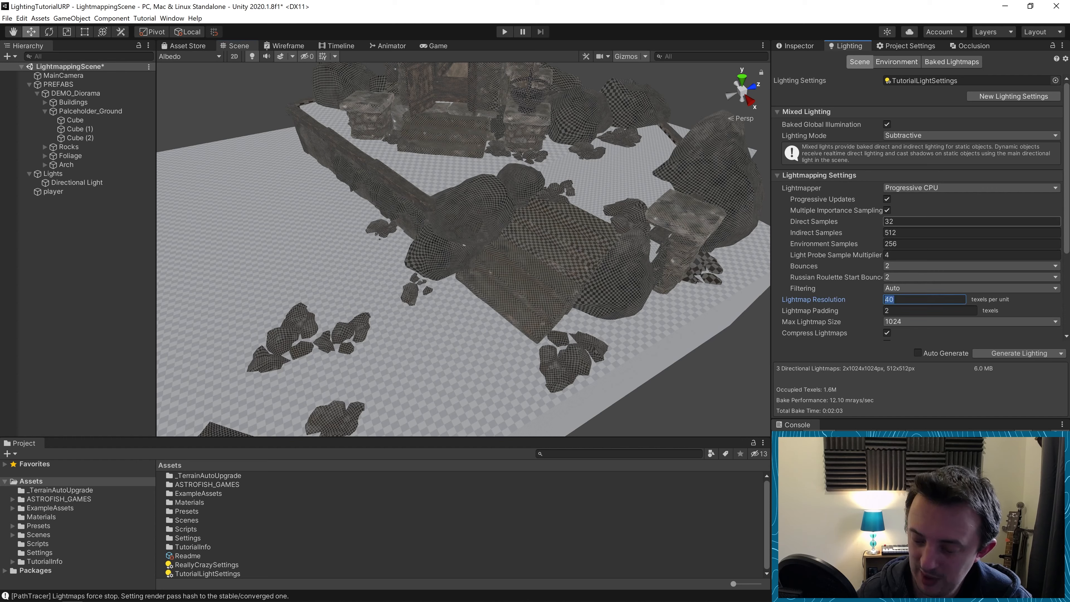
type("10")
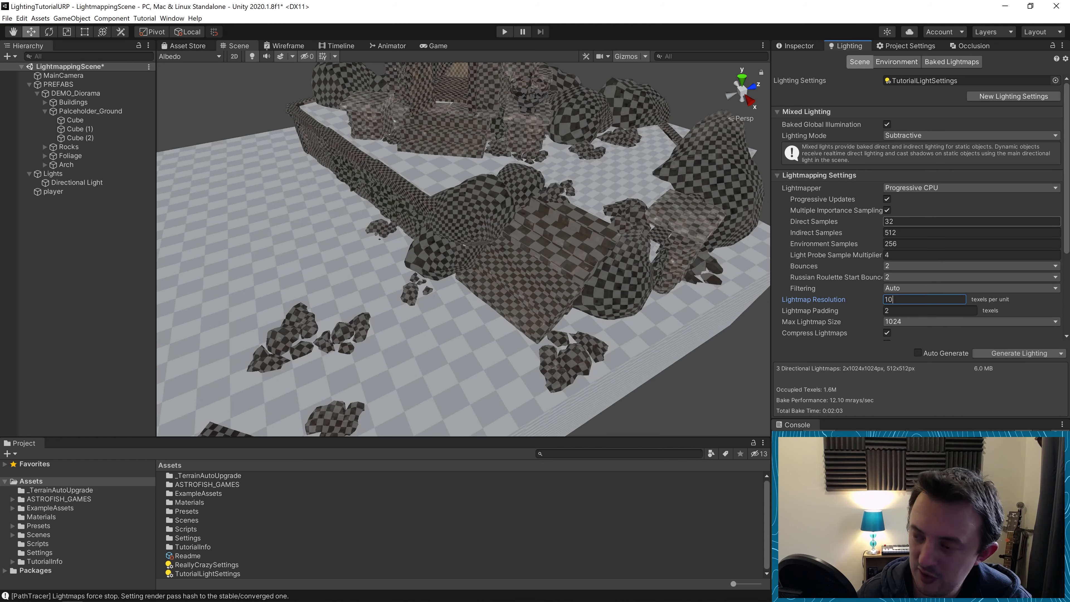
Step: Examine the lightmap checker pattern on the ground, stone wall, bridge, boulders and cottage from near and far
middle_click_drag(443, 211, 449, 224)
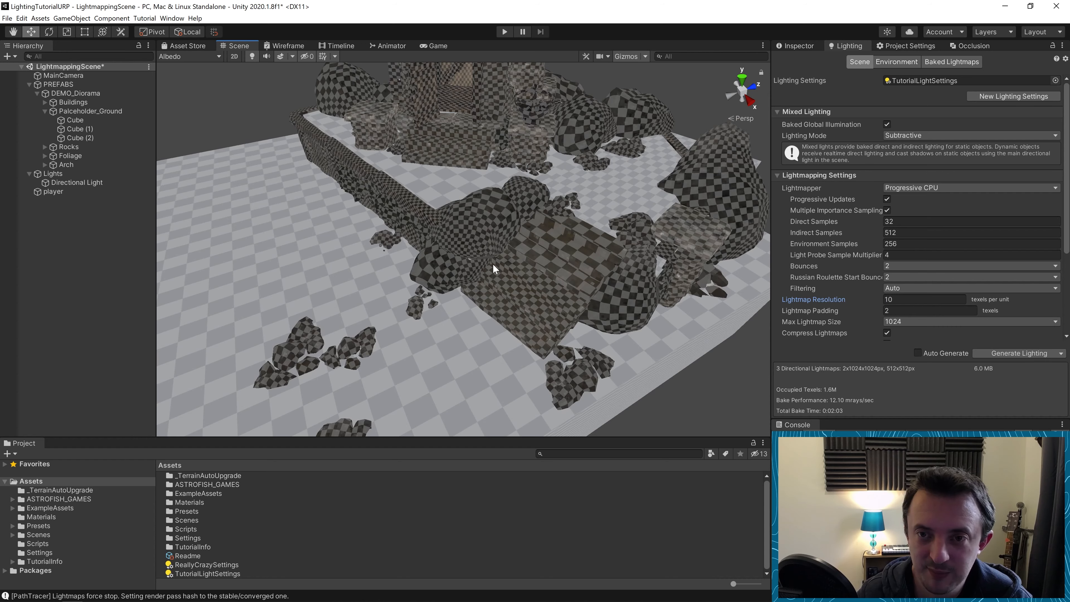
scroll(492, 264, "up", 2)
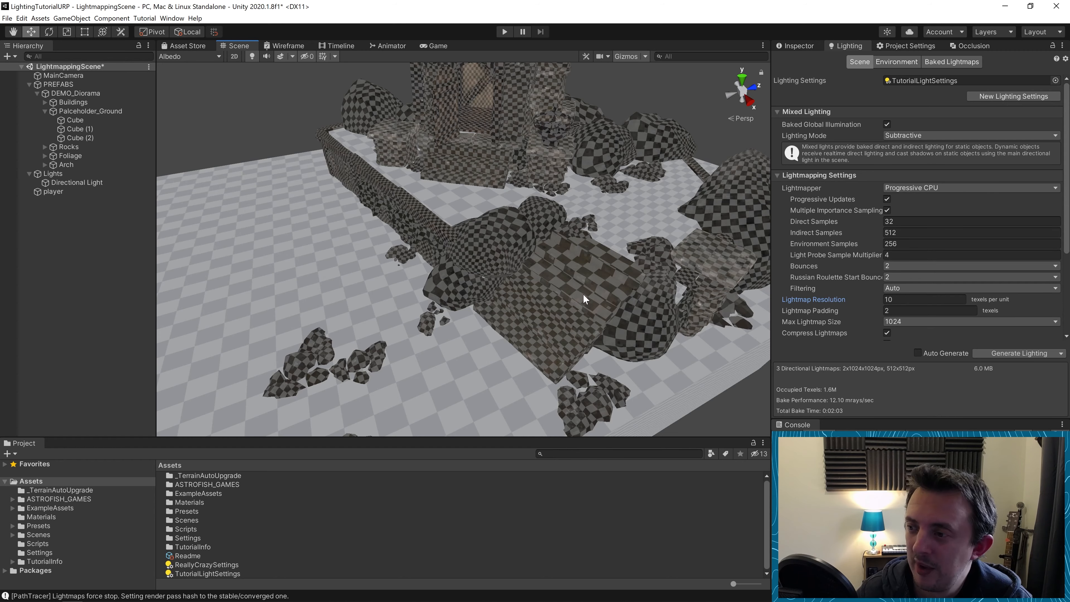
right_click_drag(481, 294, 383, 371)
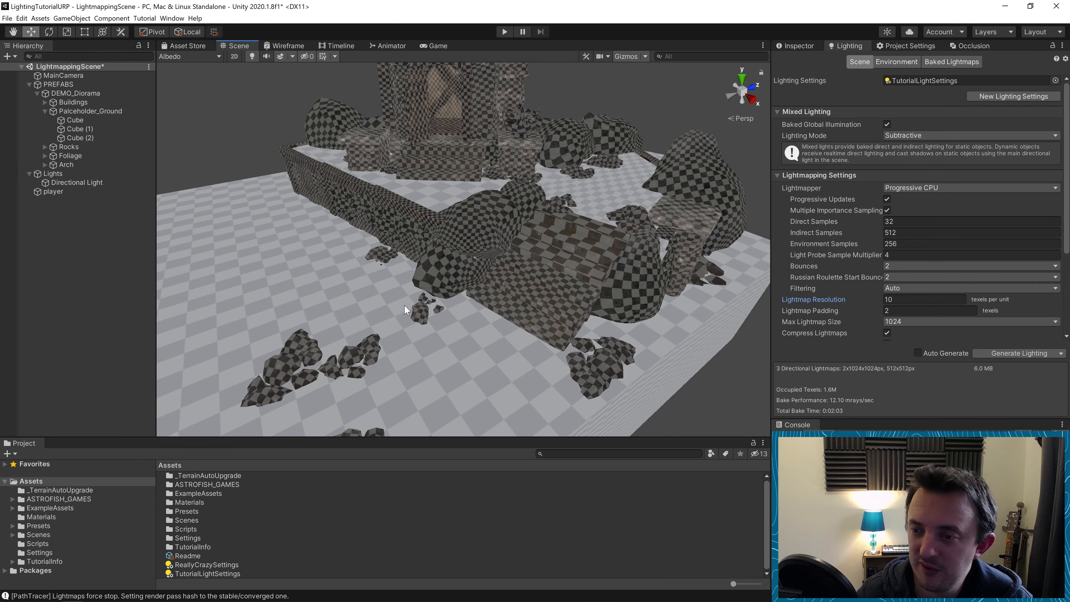
middle_click_drag(429, 172, 385, 205)
middle_click_drag(522, 229, 522, 234)
scroll(400, 199, "up", 4)
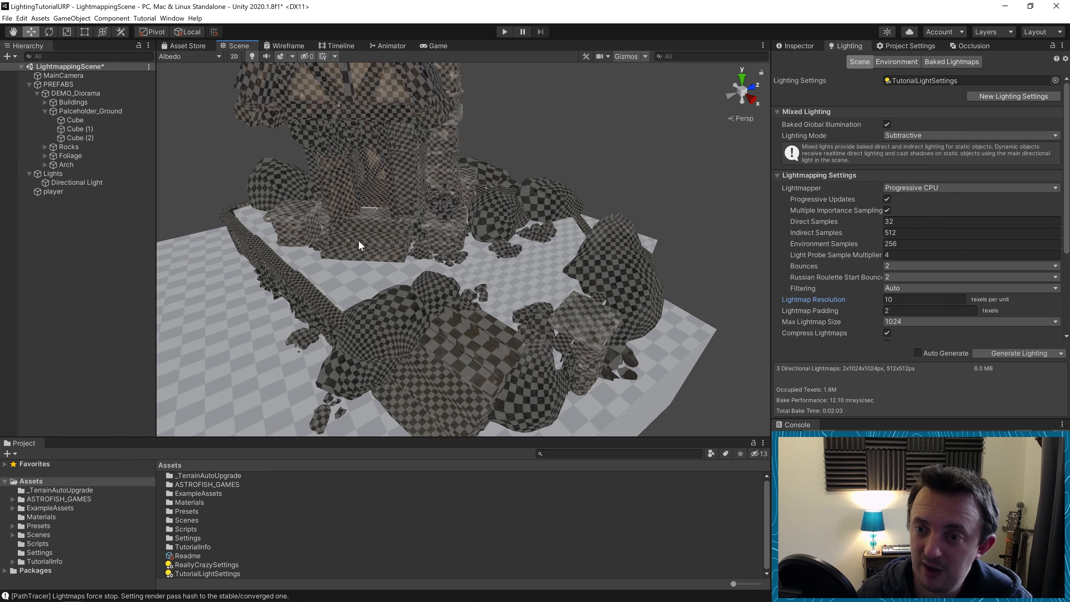
middle_click_drag(359, 241, 430, 256)
scroll(412, 261, "down", 3)
scroll(430, 256, "down", 2)
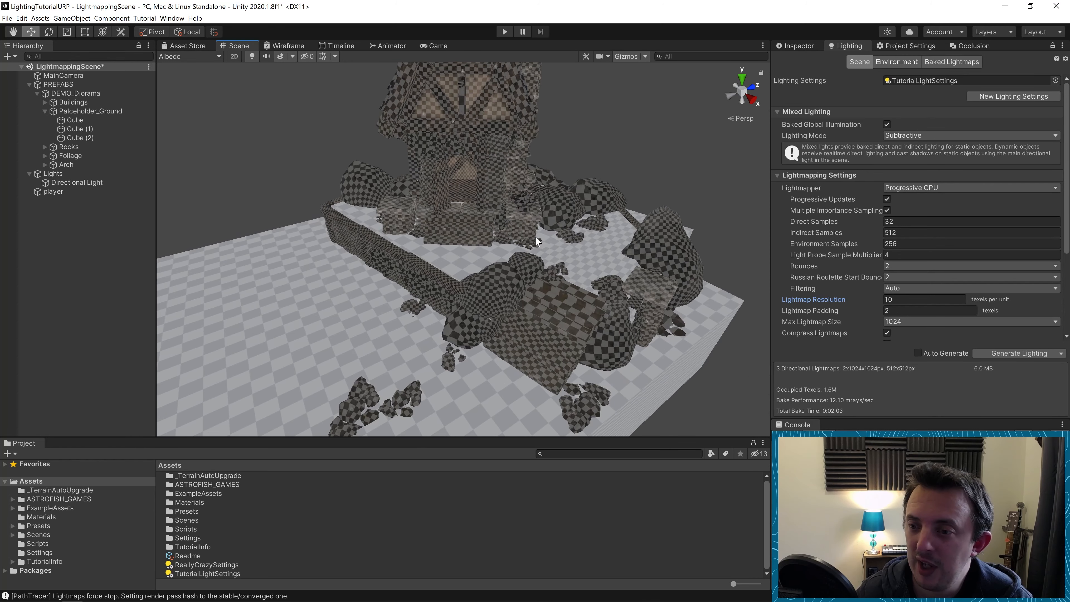
middle_click_drag(491, 244, 471, 238)
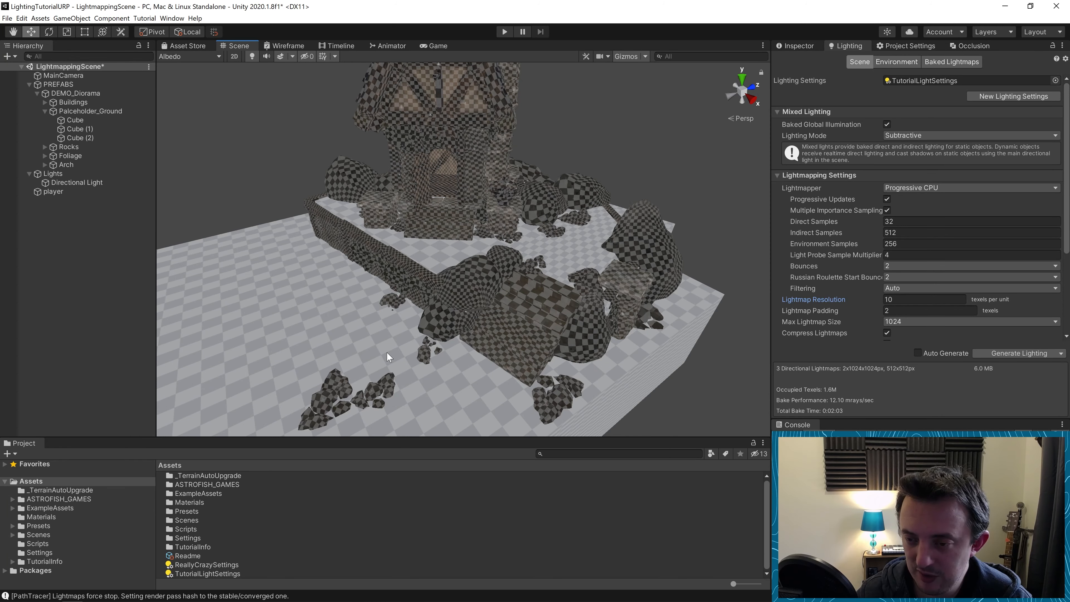
scroll(376, 377, "up", 5)
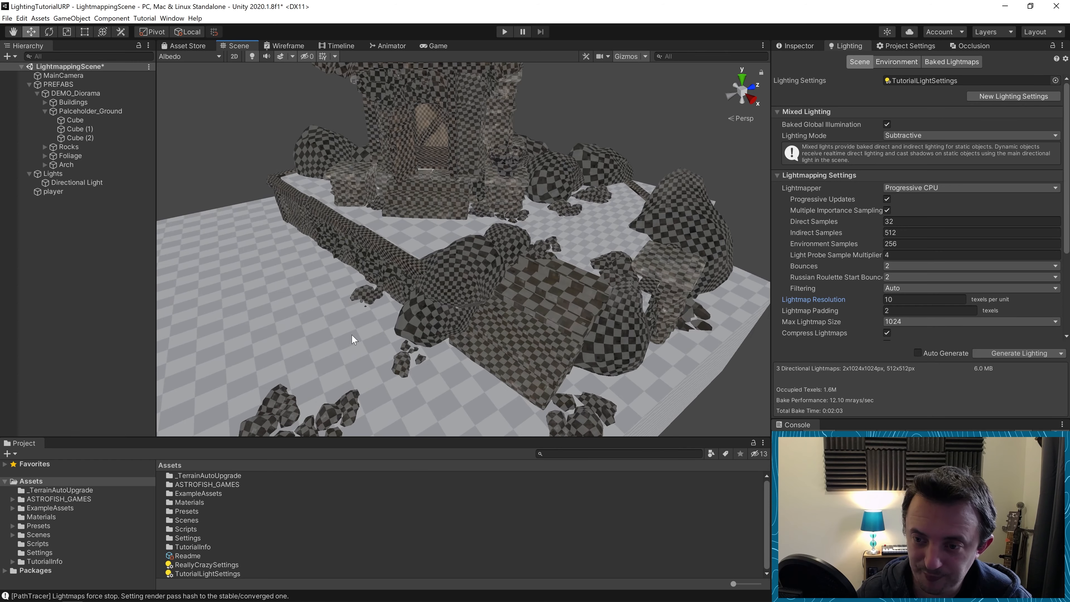
scroll(354, 330, "up", 3)
middle_click_drag(363, 337, 302, 360)
scroll(302, 361, "up", 2)
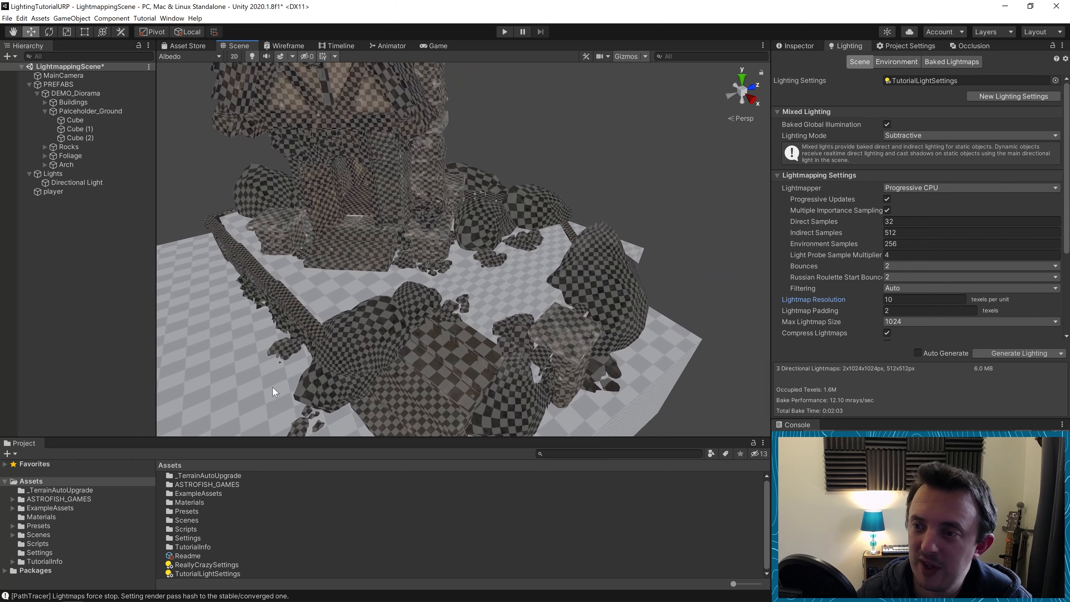
scroll(464, 273, "up", 2)
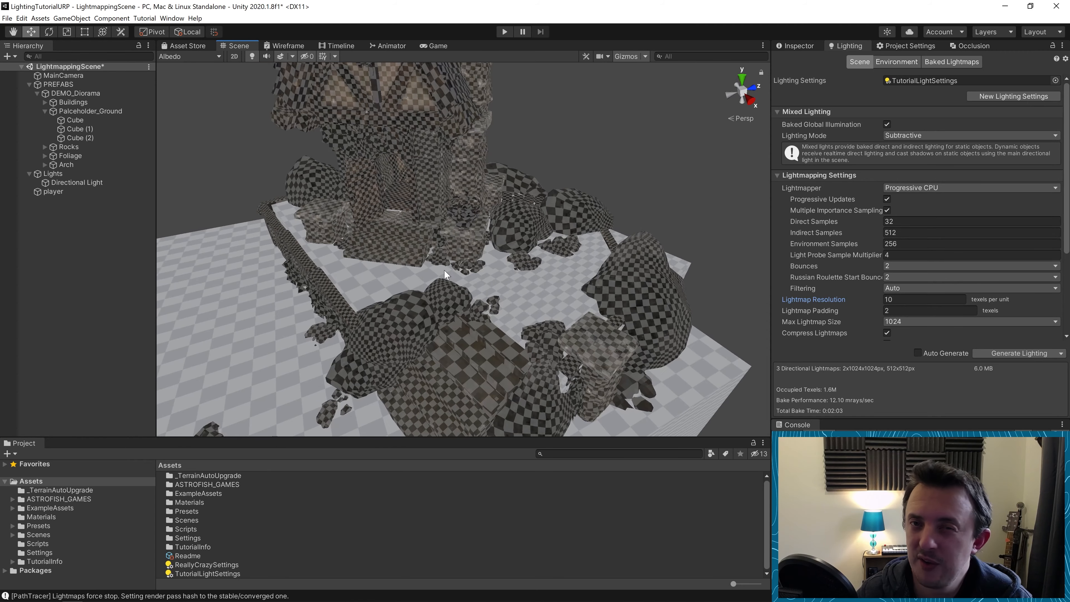
scroll(457, 268, "up", 1)
middle_click_drag(457, 268, 370, 359)
left_click_drag(505, 283, 447, 289, "alt")
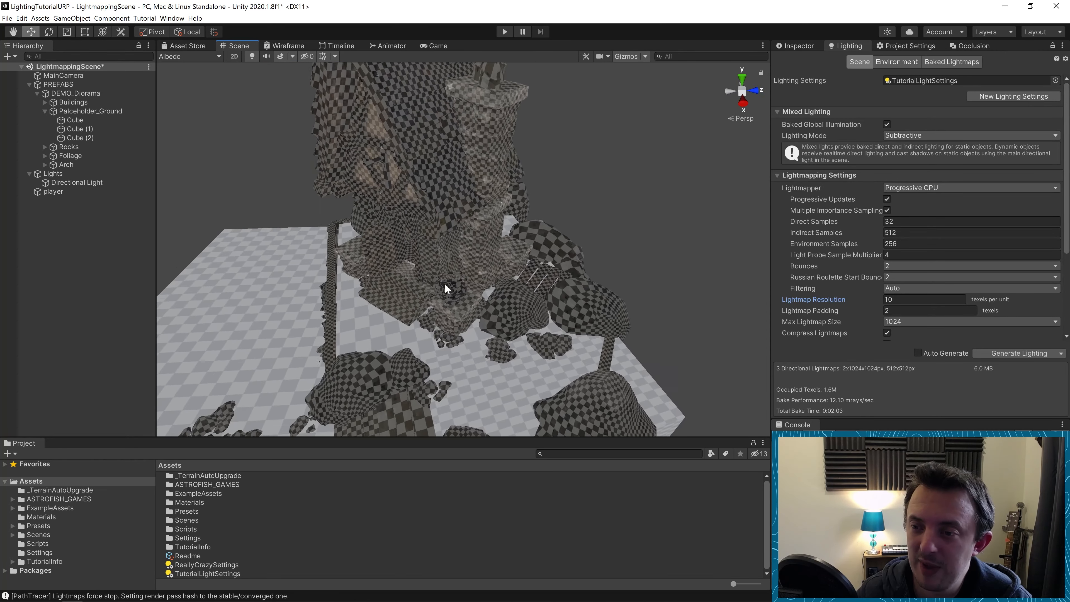
Step: Set Scale In Lightmap to 1 for the boulder behind the cottage's side wall
scroll(491, 284, "up", 1)
left_click(529, 246)
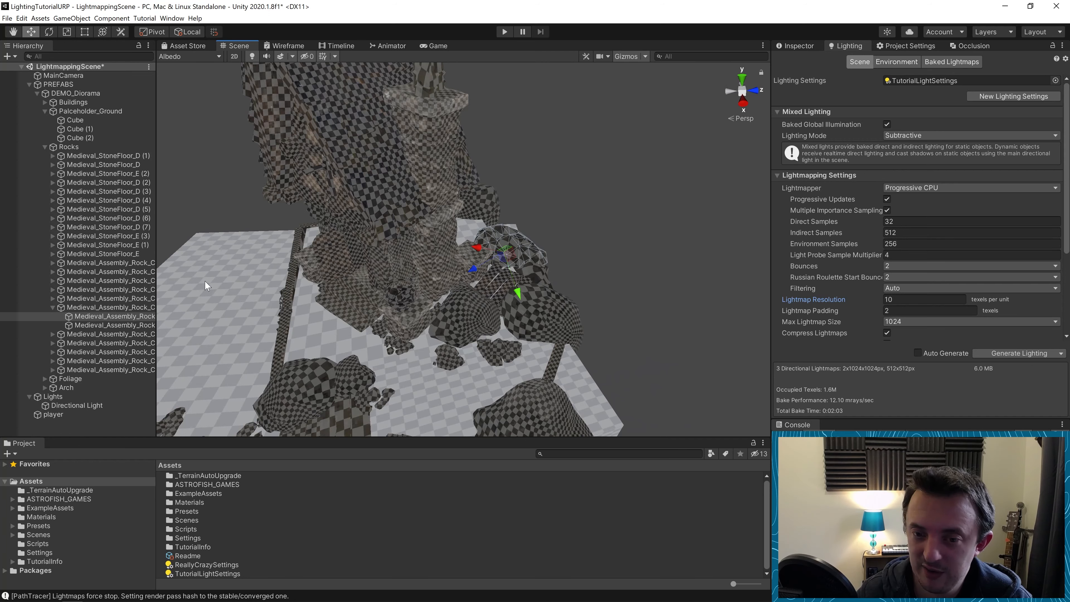
left_click(793, 43)
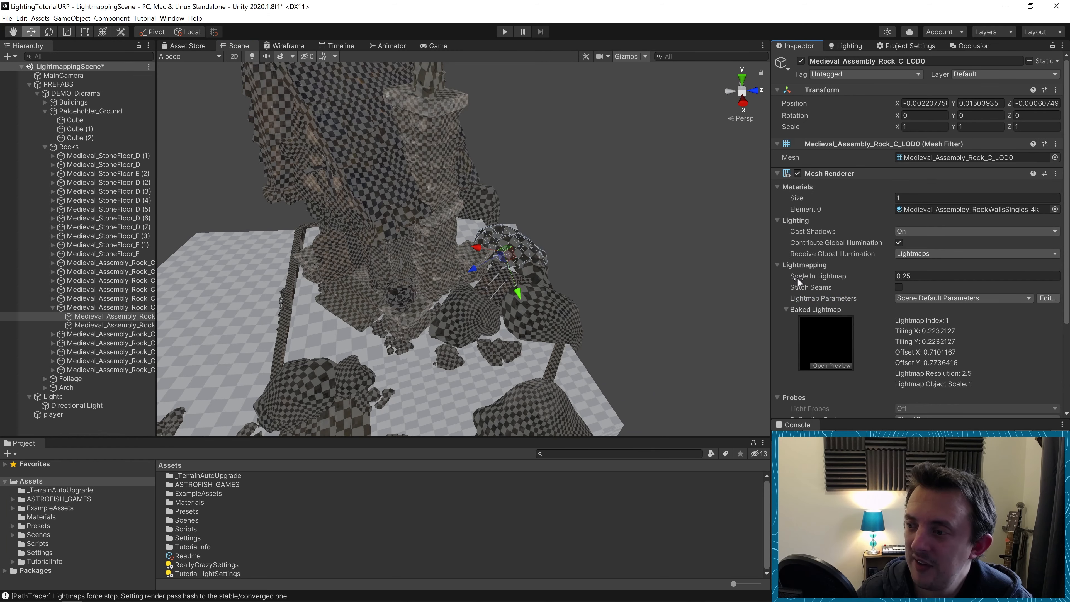
middle_click_drag(593, 310, 470, 315)
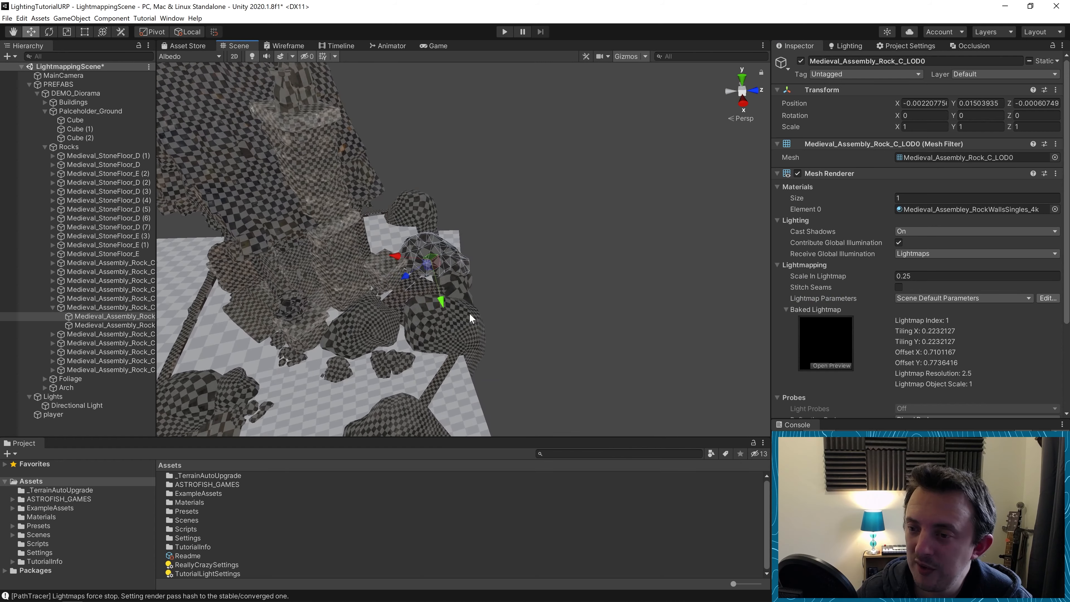
scroll(450, 276, "up", 10)
left_click(868, 275)
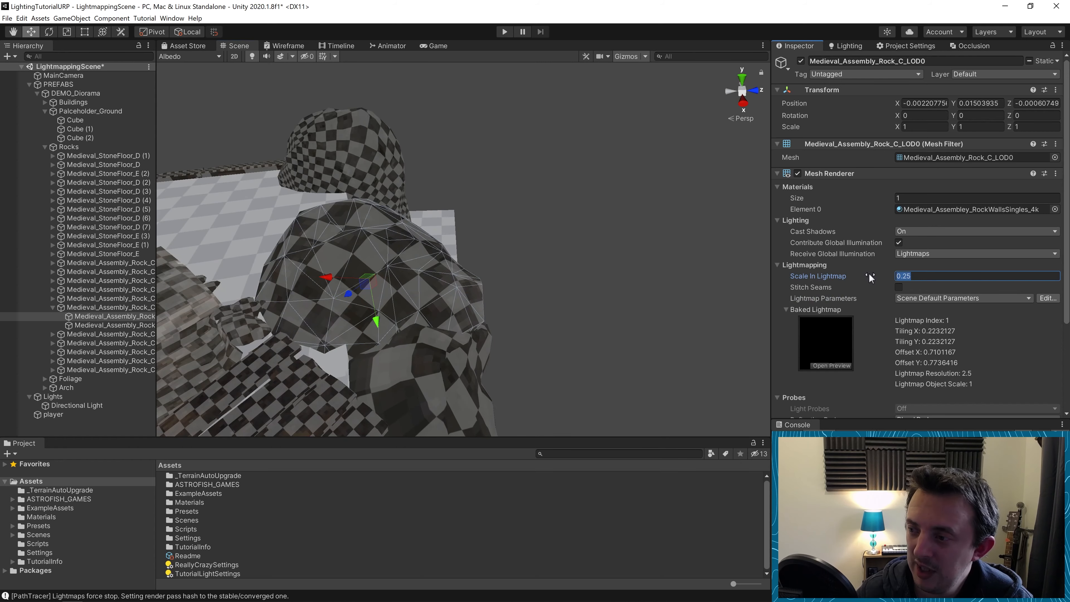
type("1")
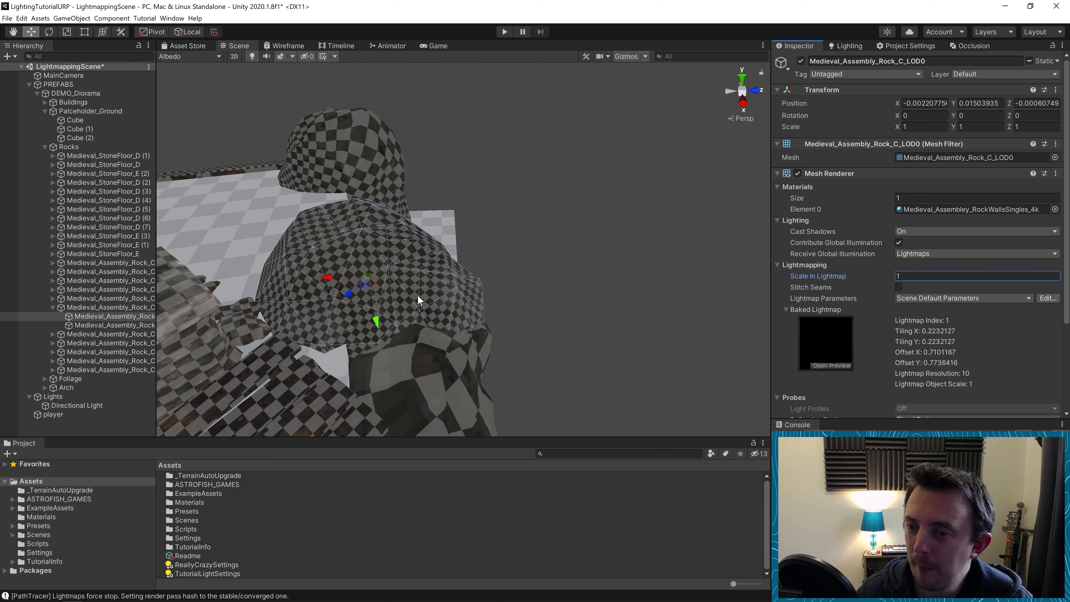
Step: Lower the same boulder's Scale In Lightmap to 0.1 and clear the selection
middle_click_drag(417, 295, 630, 295)
scroll(407, 299, "down", 4)
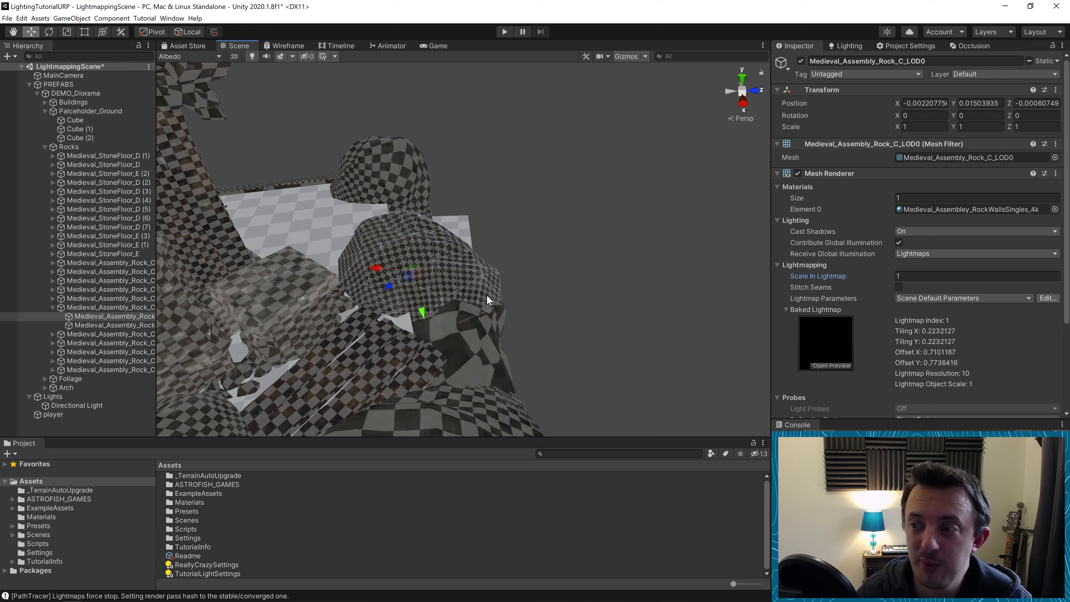
left_click(898, 277)
type(".")
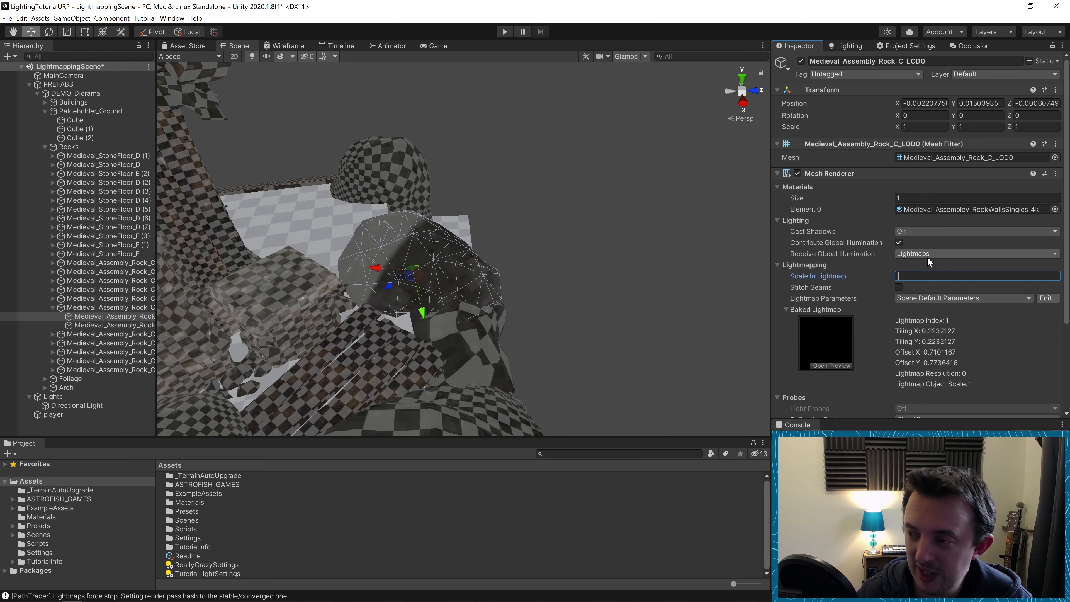
type("1")
left_click(533, 260)
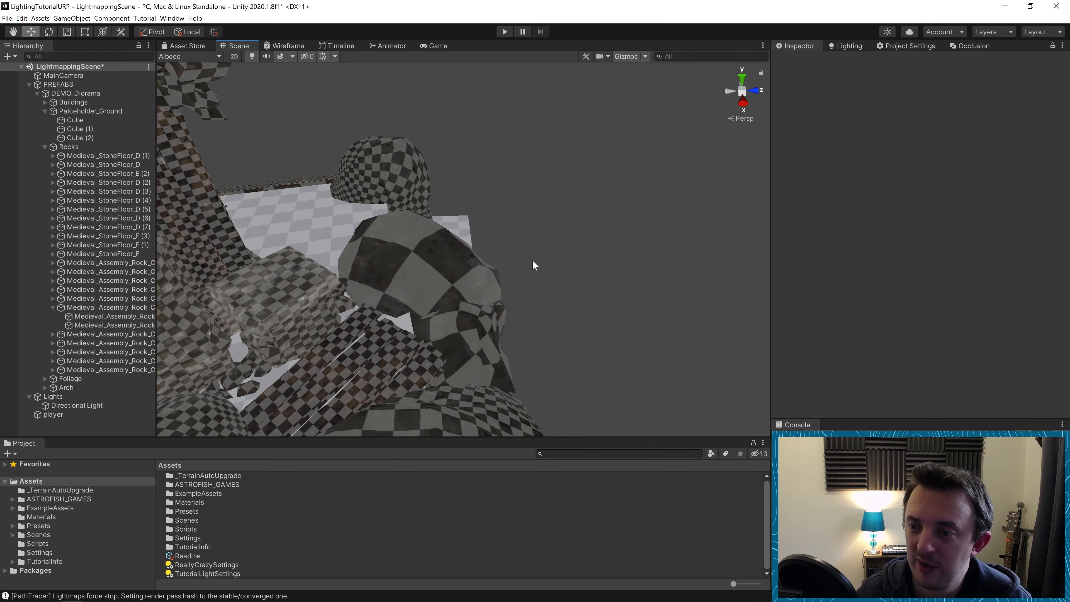
Step: Set Scale In Lightmap to 0.1 for the neighbouring boulder farther back on the ground, and deselect it
middle_click_drag(469, 248, 486, 222)
left_click(419, 175)
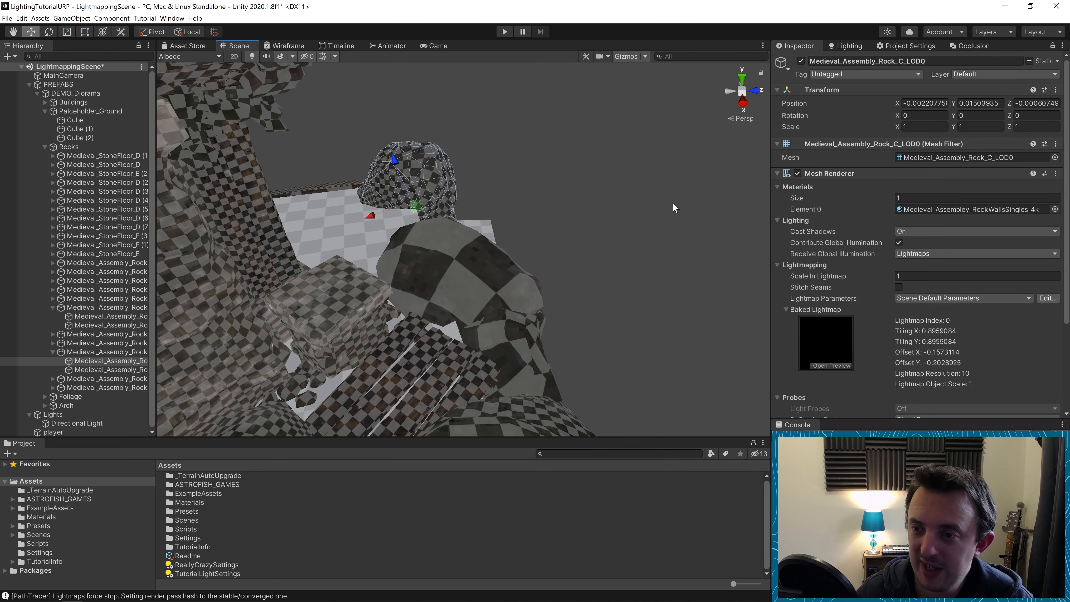
left_click(965, 275)
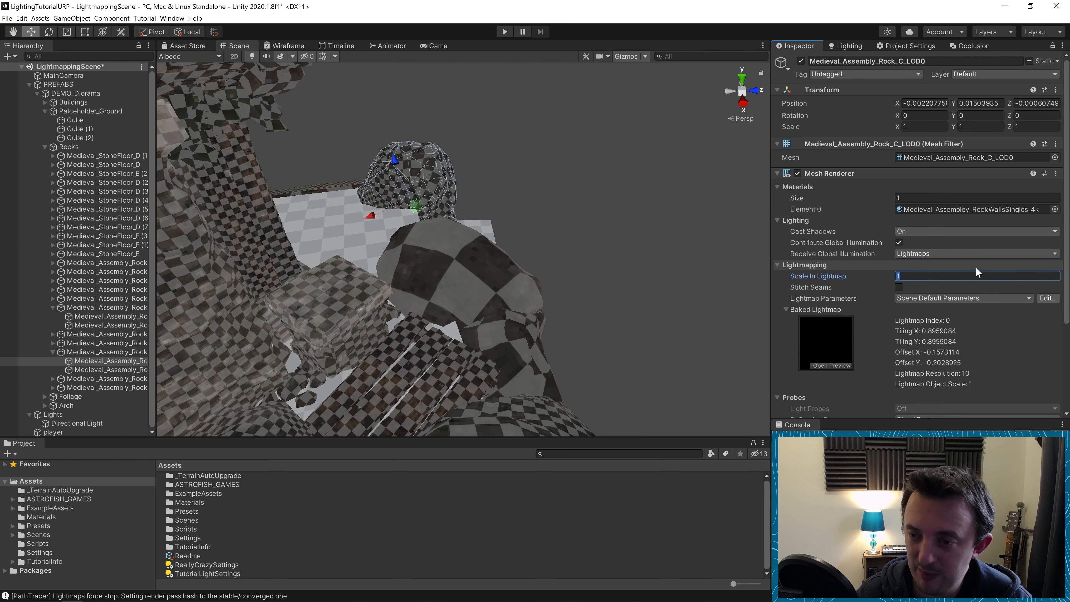
type(".1")
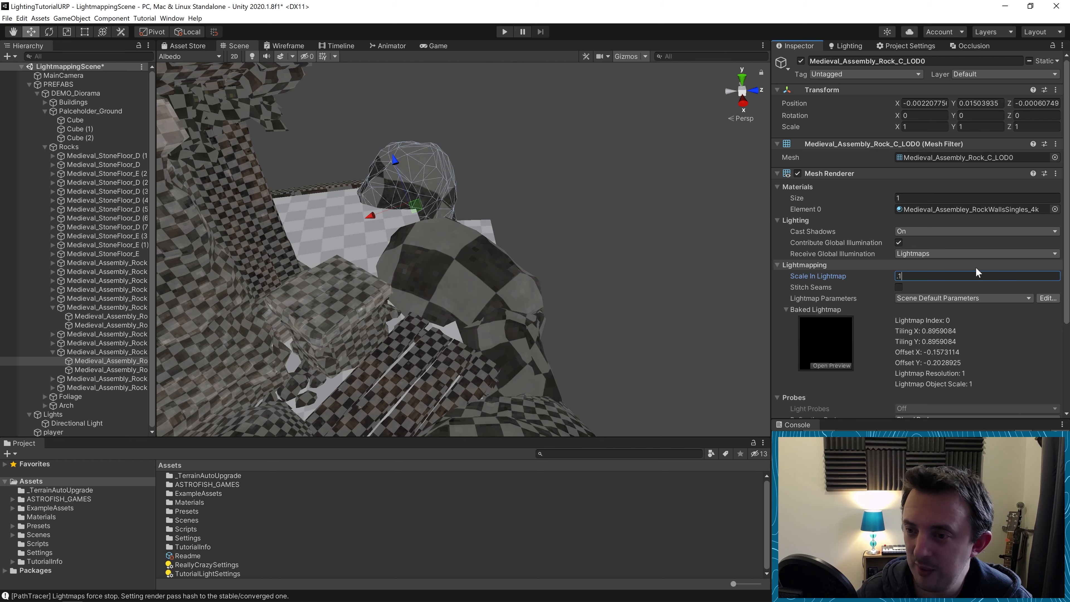
key("Return")
left_click(590, 256)
Step: Set Scale In Lightmap to 0.5 for the boulder beside the cottage's front entrance, behind the long stone wall
scroll(575, 258, "down", 5)
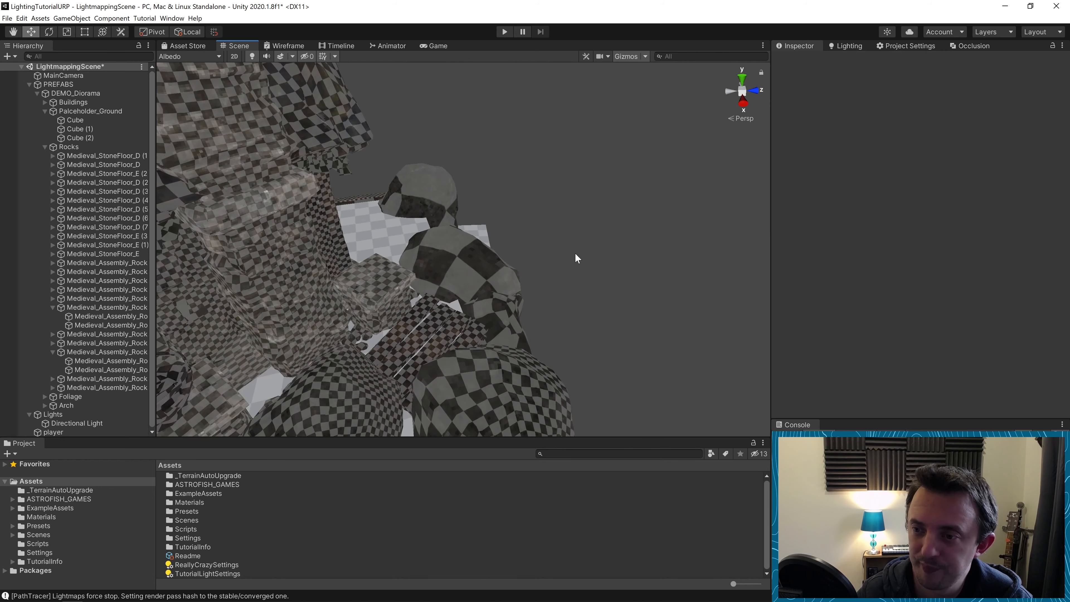
scroll(571, 266, "down", 3)
middle_click_drag(562, 271, 686, 184)
middle_click_drag(417, 239, 504, 211)
left_click_drag(442, 226, 567, 257, "alt")
middle_click_drag(496, 275, 618, 237)
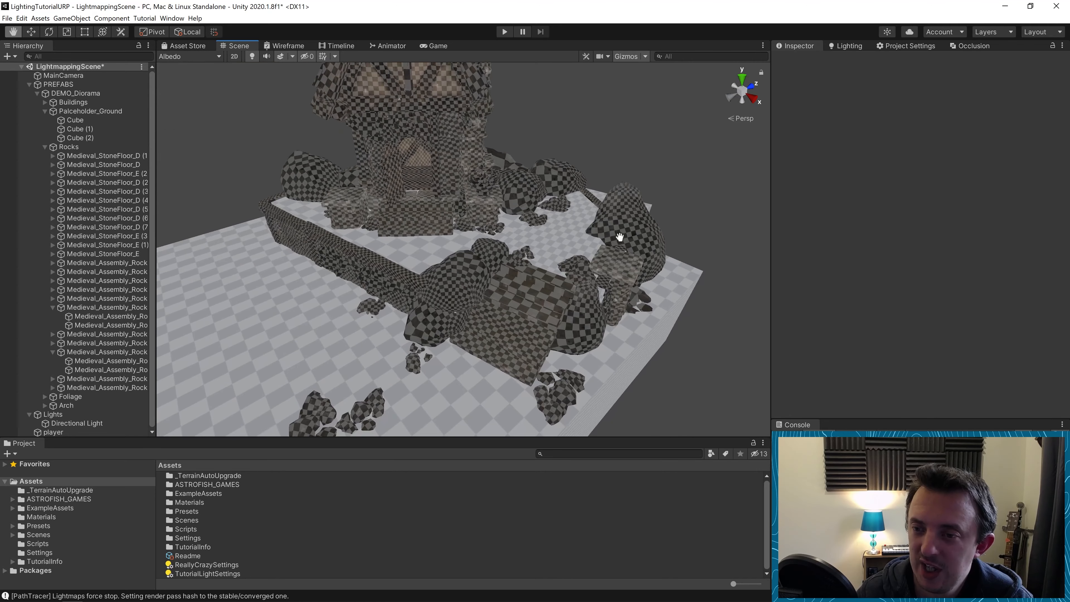
scroll(373, 272, "up", 6)
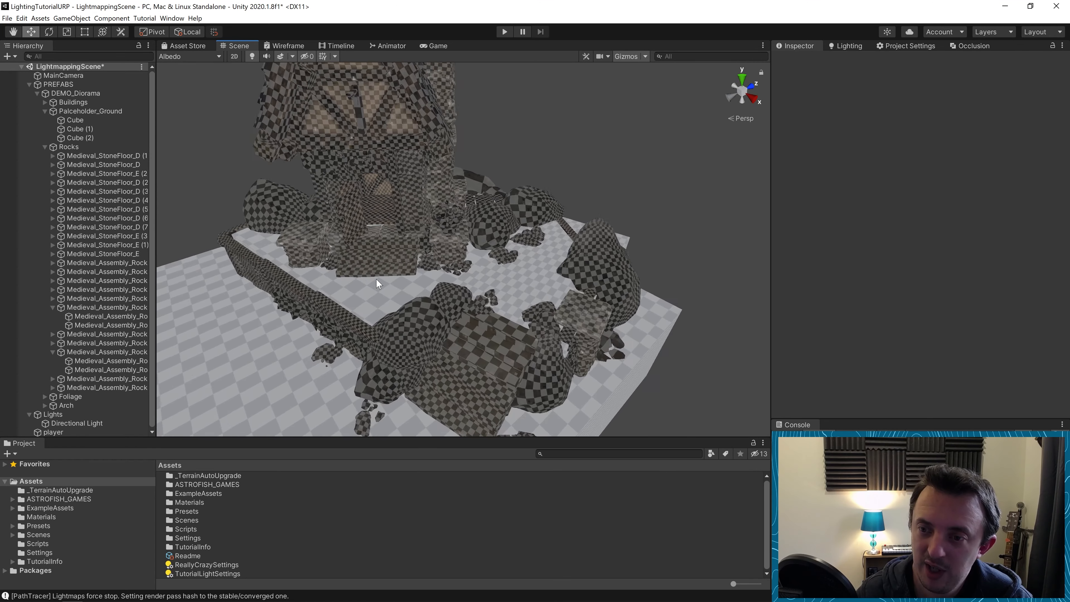
left_click_drag(402, 292, 394, 270, "alt")
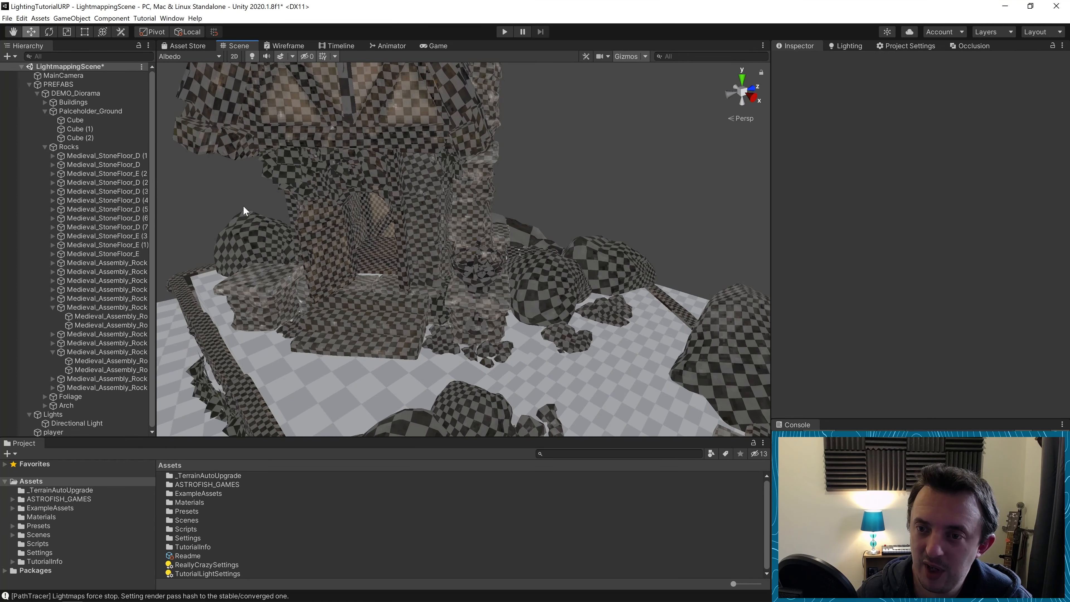
left_click_drag(246, 211, 280, 266, "alt")
left_click(278, 266)
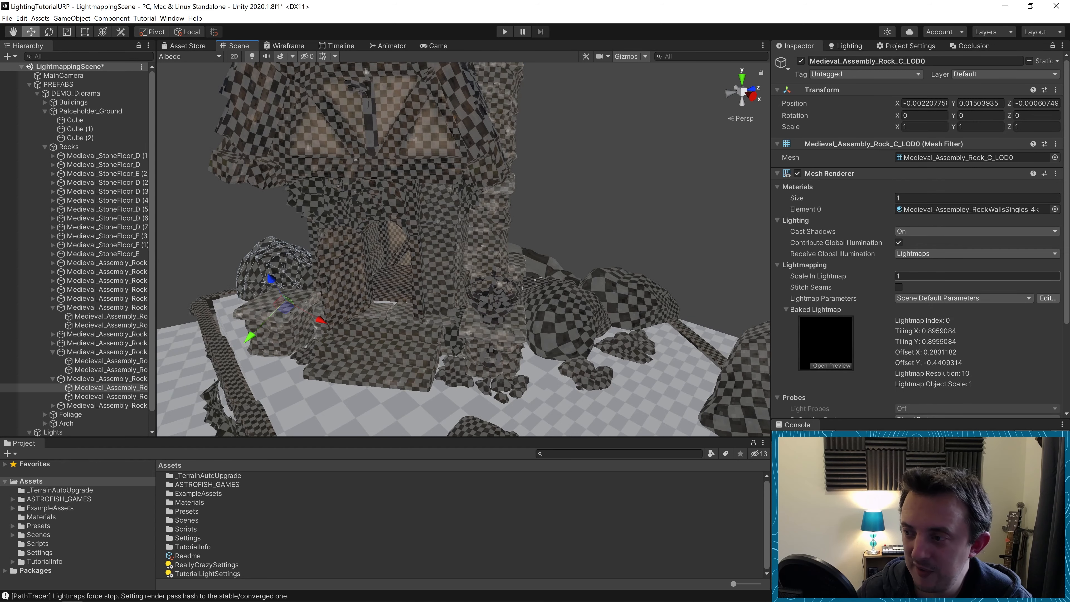
left_click(914, 276)
type("0.5")
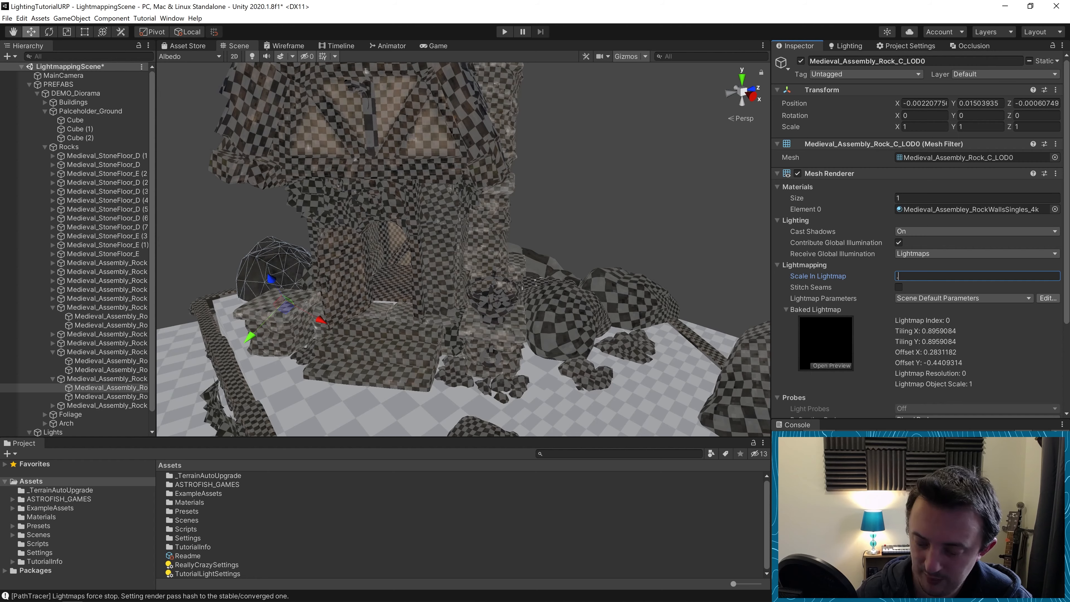
left_click_drag(557, 233, 526, 293, "alt")
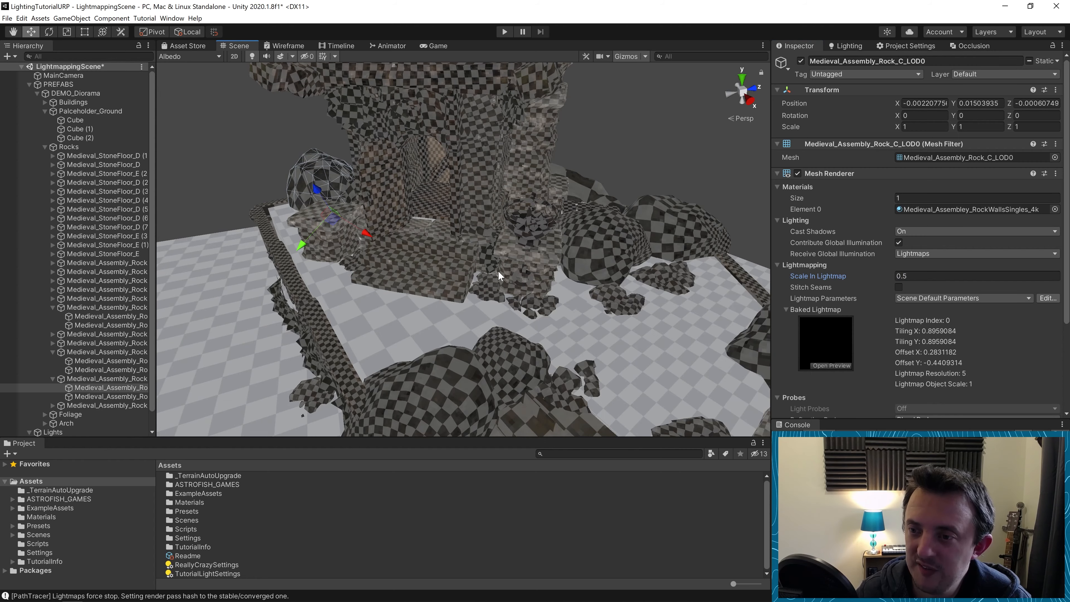
Step: Set Scale In Lightmap to 1 for the upper flight of masonry steps between the front boulders
middle_click_drag(446, 335, 418, 206)
left_click_drag(417, 206, 494, 258, "alt")
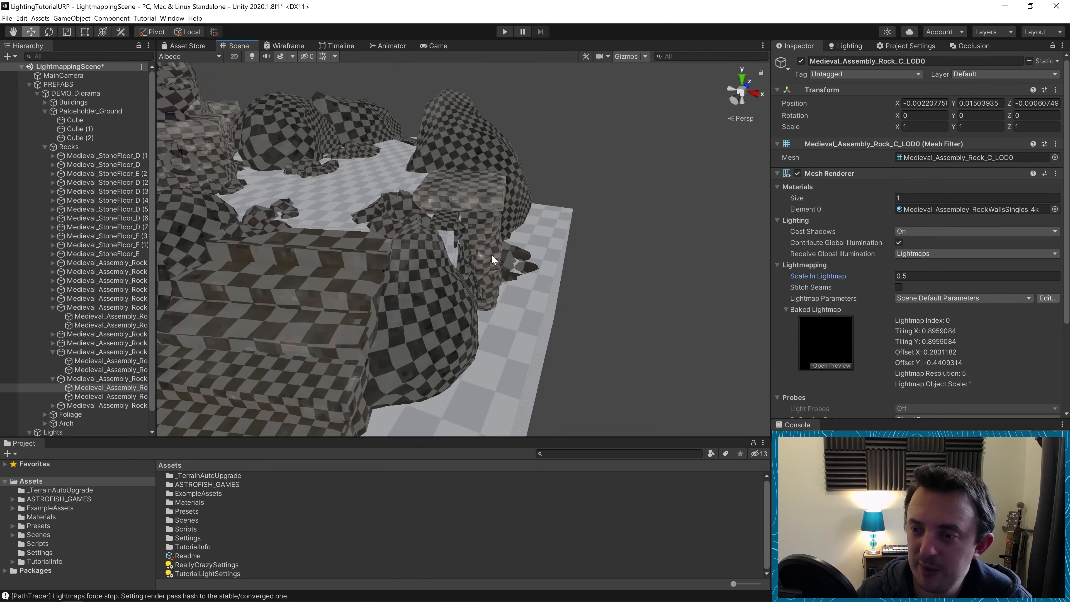
middle_click_drag(495, 259, 533, 208)
middle_click_drag(481, 174, 479, 253)
left_click(258, 244)
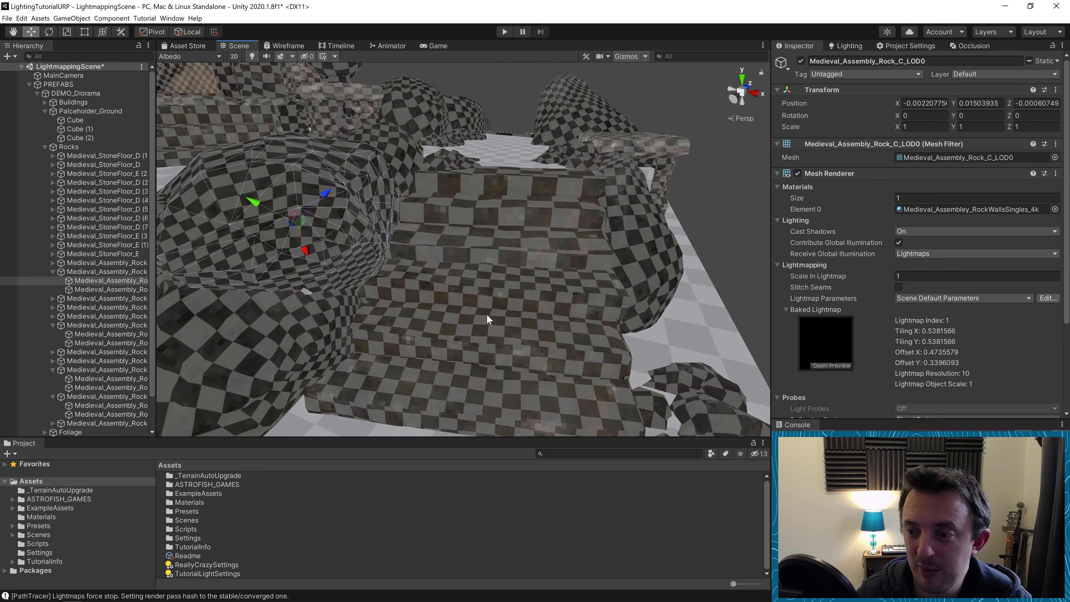
left_click_drag(554, 315, 500, 273, "alt")
left_click(500, 273)
key("f")
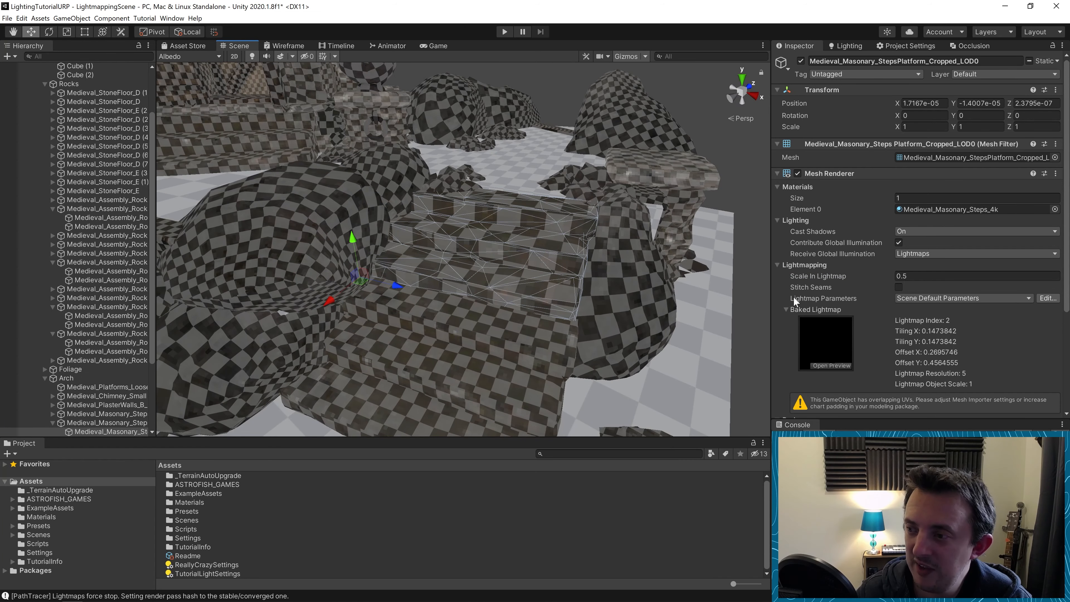
scroll(483, 273, "up", 6)
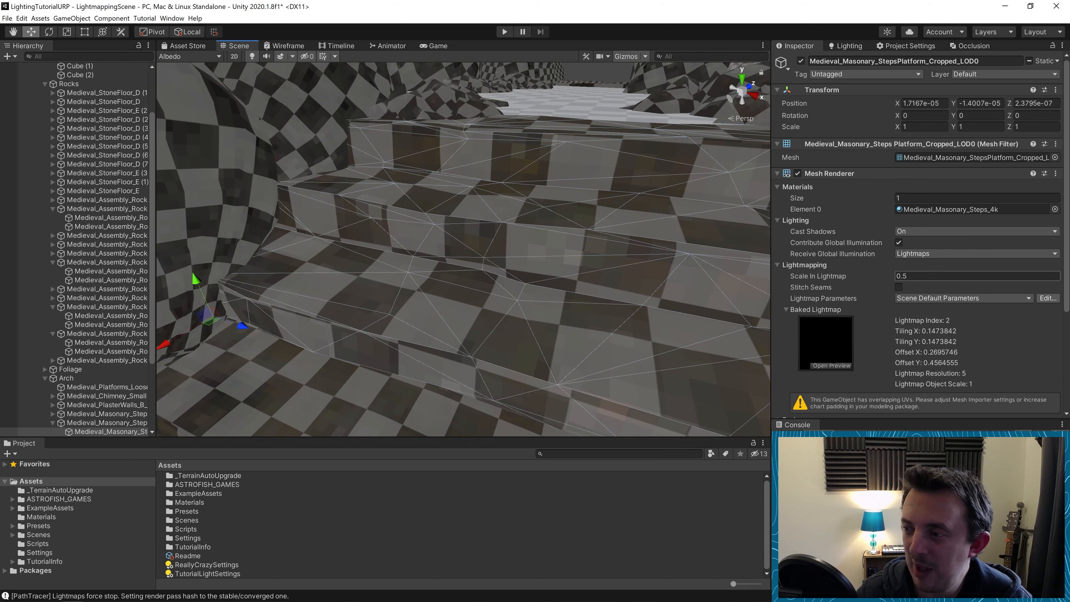
left_click_drag(518, 284, 544, 276, "alt")
scroll(544, 276, "down", 8)
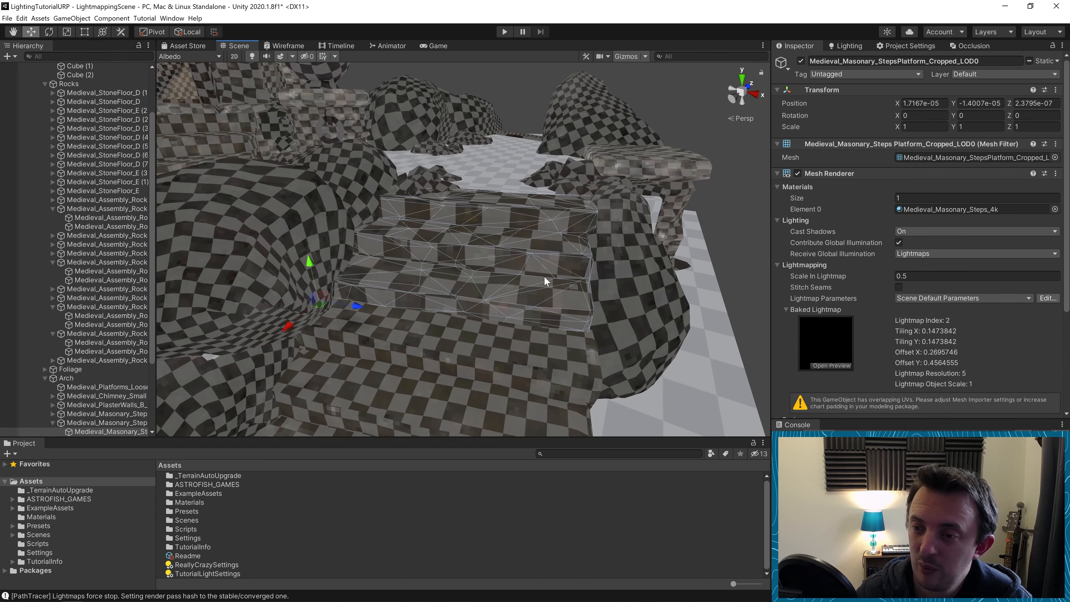
left_click(901, 276)
type("1")
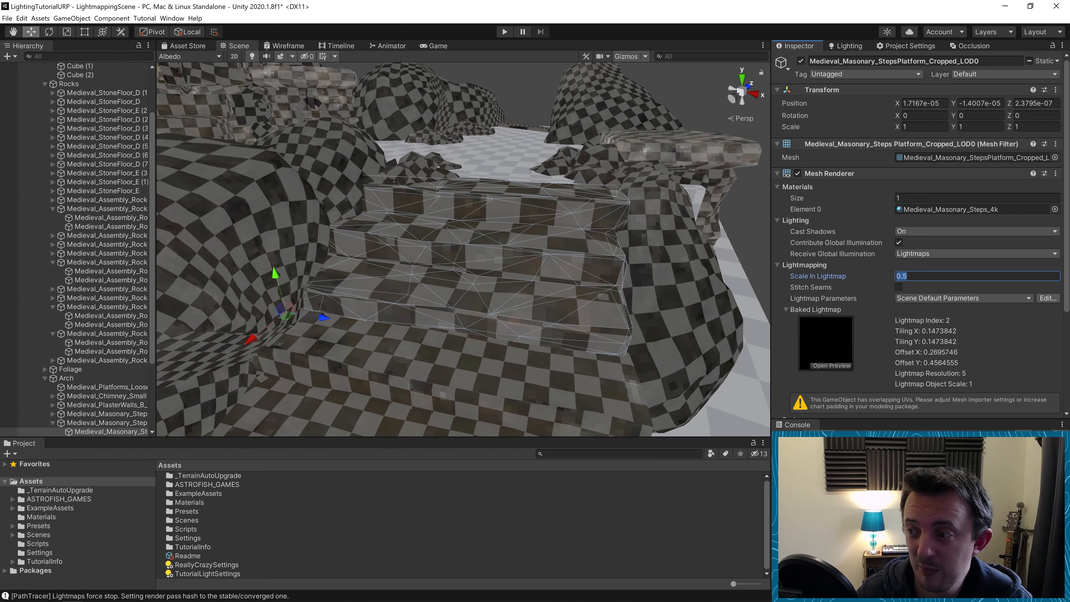
key("Return")
scroll(475, 180, "down", 5)
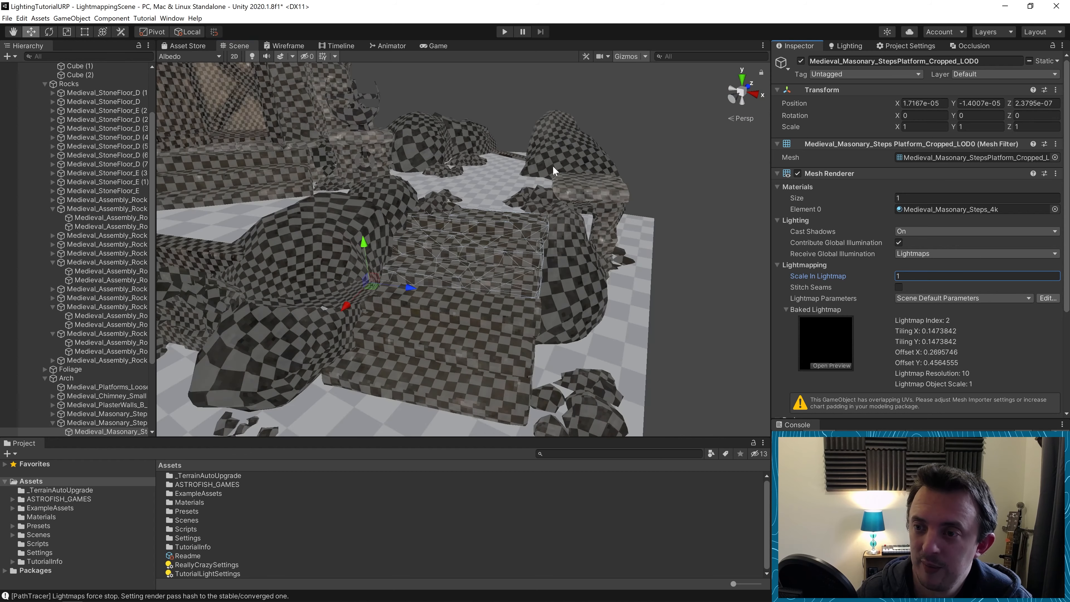
Step: Set Scale In Lightmap to 0.25 for the nailed wooden plank platform among the boulders beside the cottage, and deselect it
scroll(553, 166, "down", 5)
left_click_drag(552, 166, 522, 192, "alt")
middle_click_drag(522, 191, 453, 288)
scroll(453, 289, "up", 4)
scroll(454, 288, "down", 4)
left_click_drag(454, 289, 476, 240, "alt")
middle_click_drag(476, 239, 437, 306)
scroll(437, 306, "up", 4)
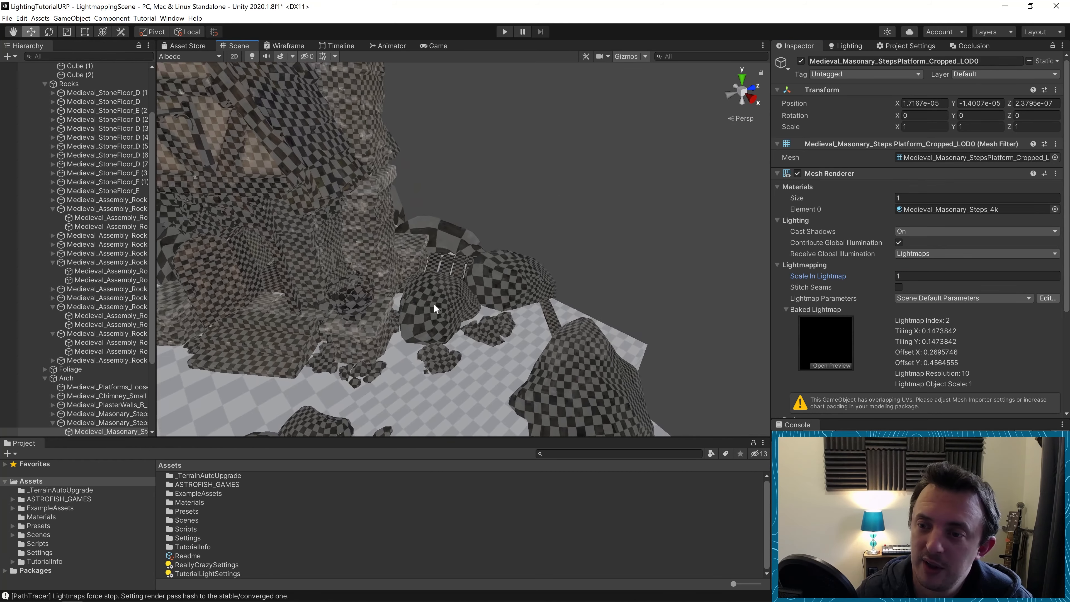
scroll(437, 306, "down", 4)
left_click_drag(437, 306, 504, 277, "alt")
middle_click_drag(504, 277, 460, 279)
scroll(461, 279, "up", 3)
left_click(461, 276)
left_click(464, 275)
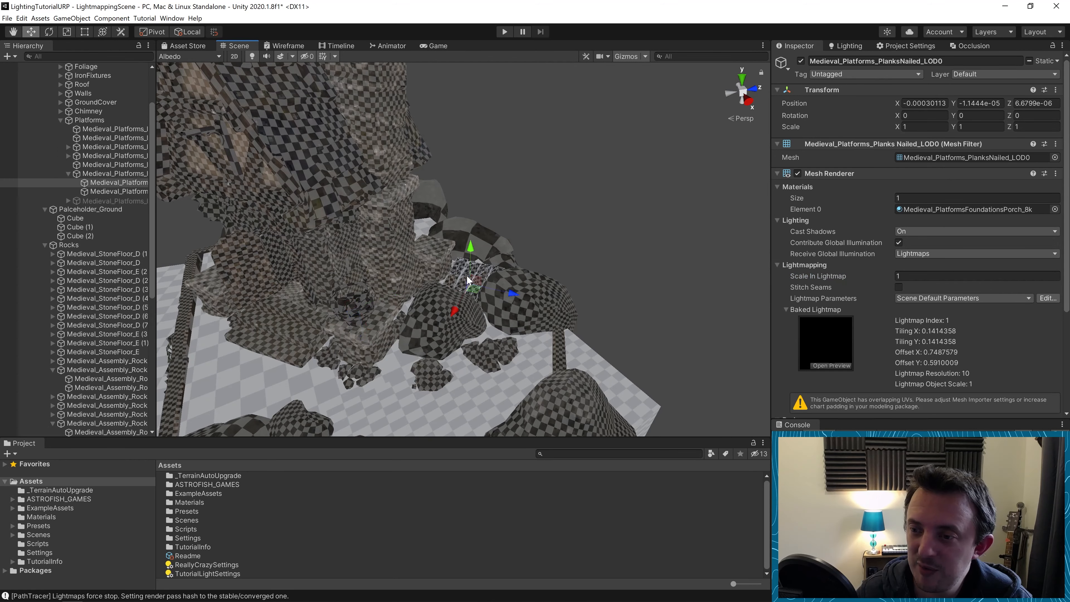
right_click_drag(465, 276, 496, 280, "alt")
right_click_drag(519, 322, 538, 387)
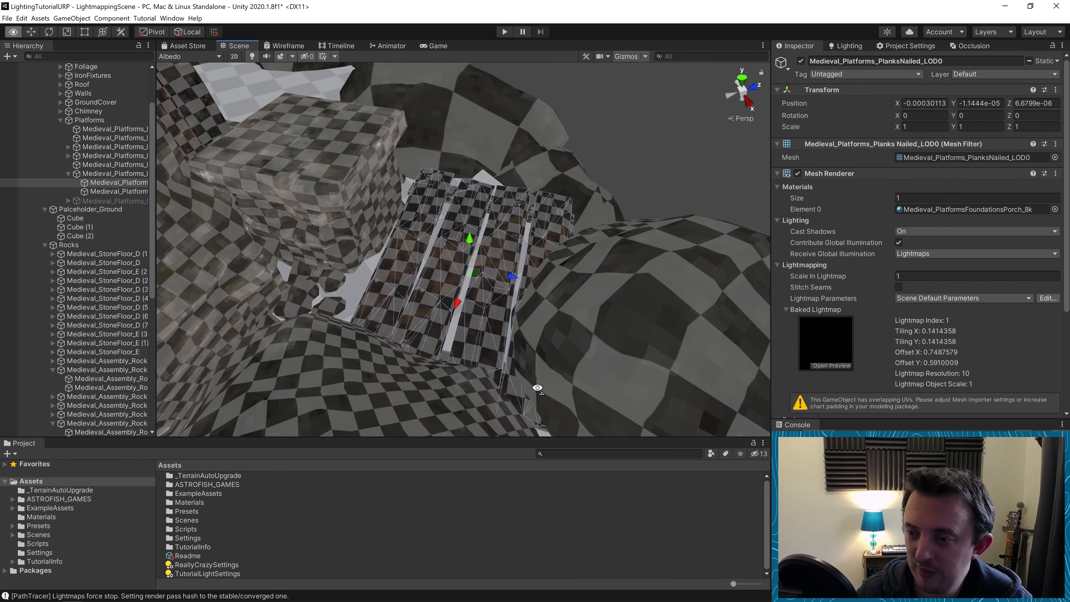
left_click(949, 277)
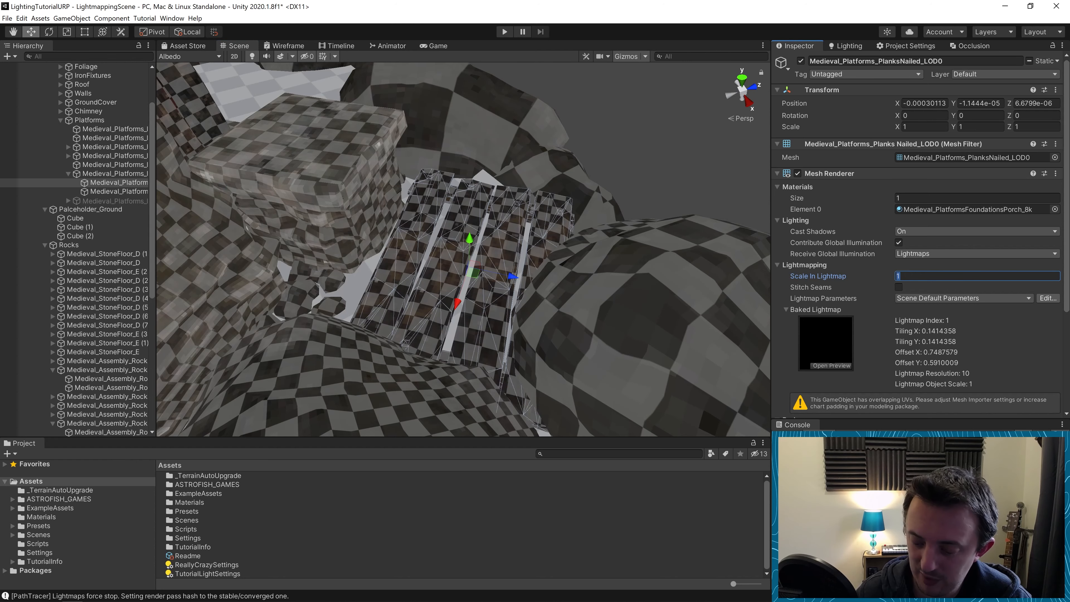
type(".25")
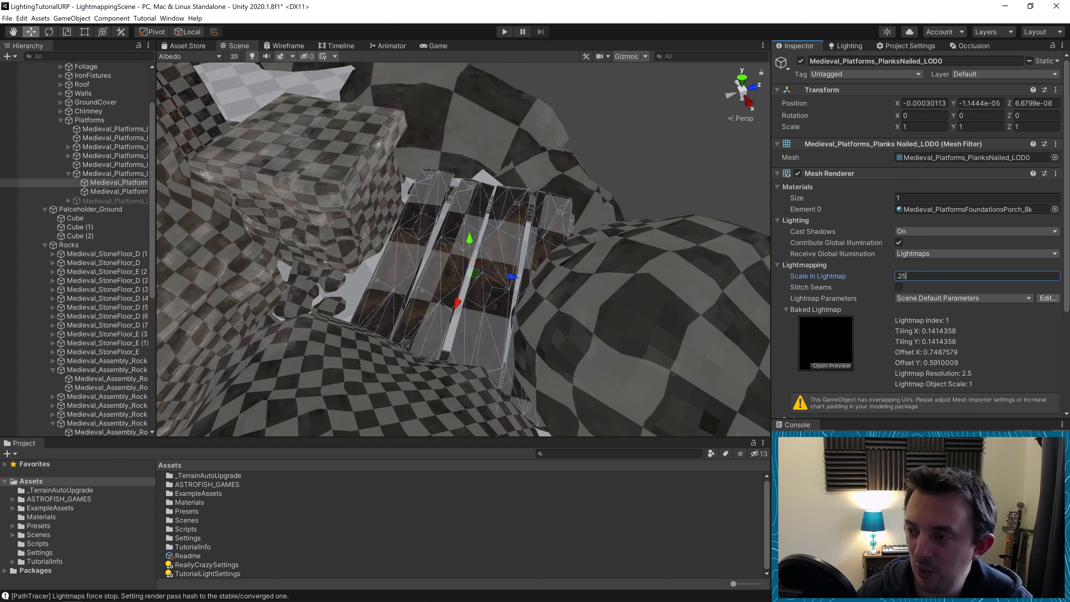
key("Return")
scroll(527, 222, "down", 8)
left_click(565, 281)
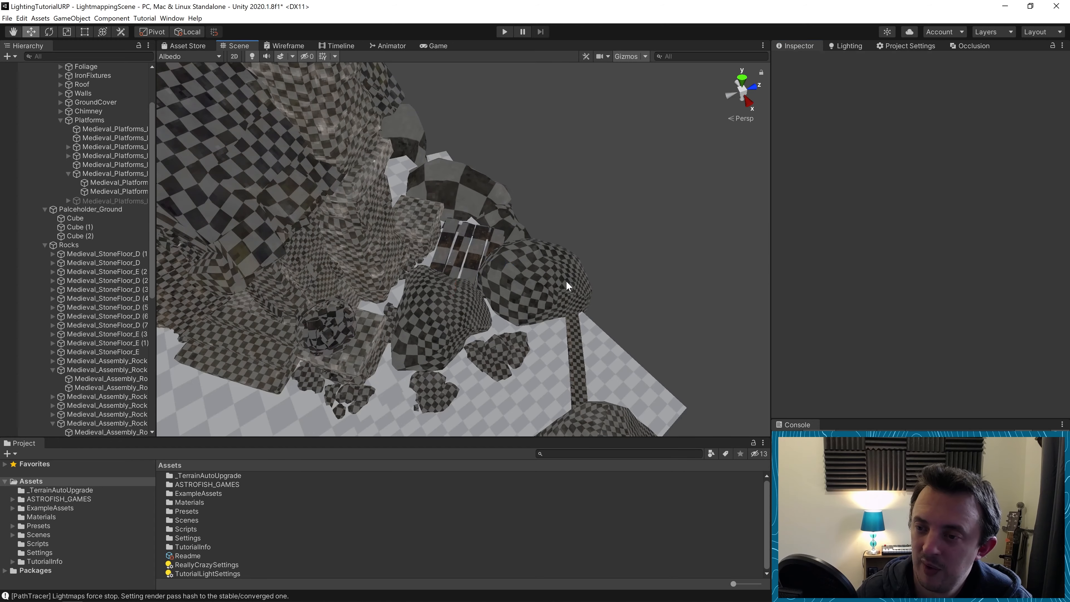
Step: Set Scale In Lightmap to 0.25 for the far end section of the long masonry wall, and clear the selection
middle_click_drag(566, 280, 579, 205)
scroll(579, 206, "down", 4)
middle_click_drag(417, 253, 569, 169)
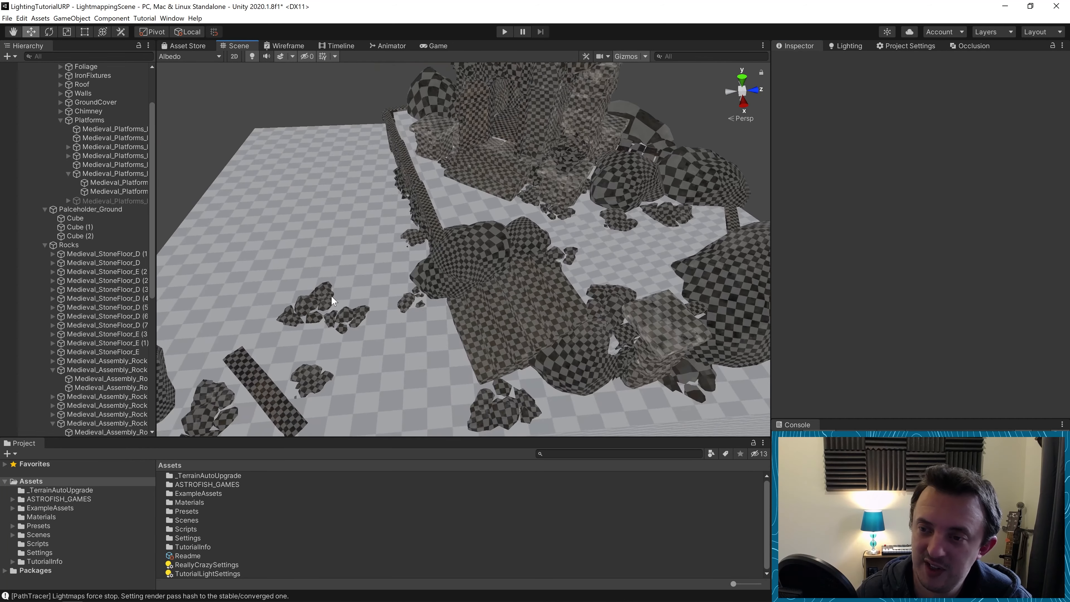
left_click_drag(362, 295, 393, 192, "alt")
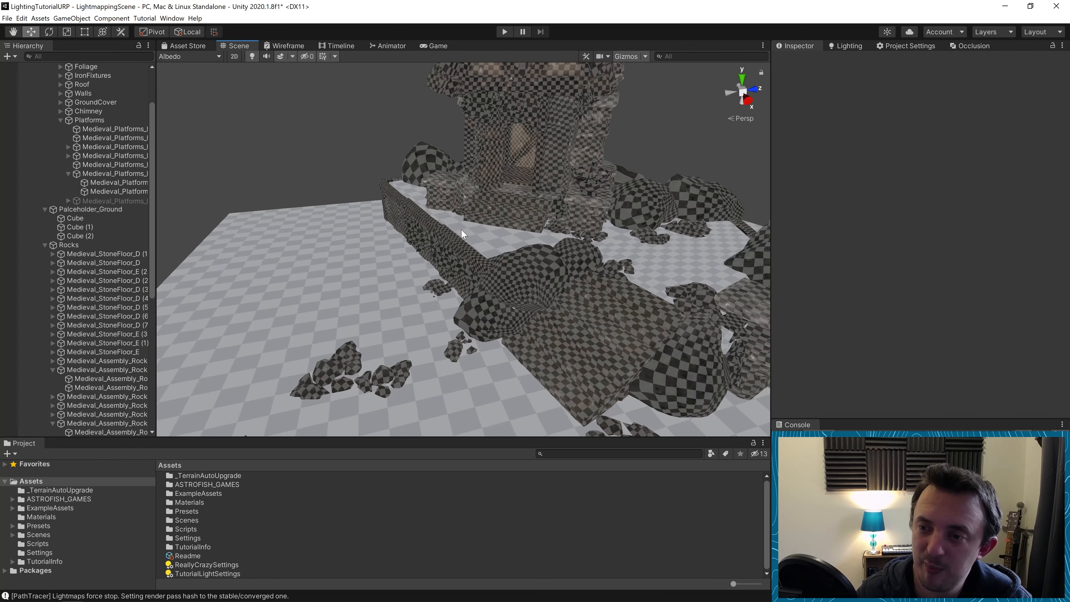
left_click(393, 194)
right_click_drag(570, 266, 613, 249)
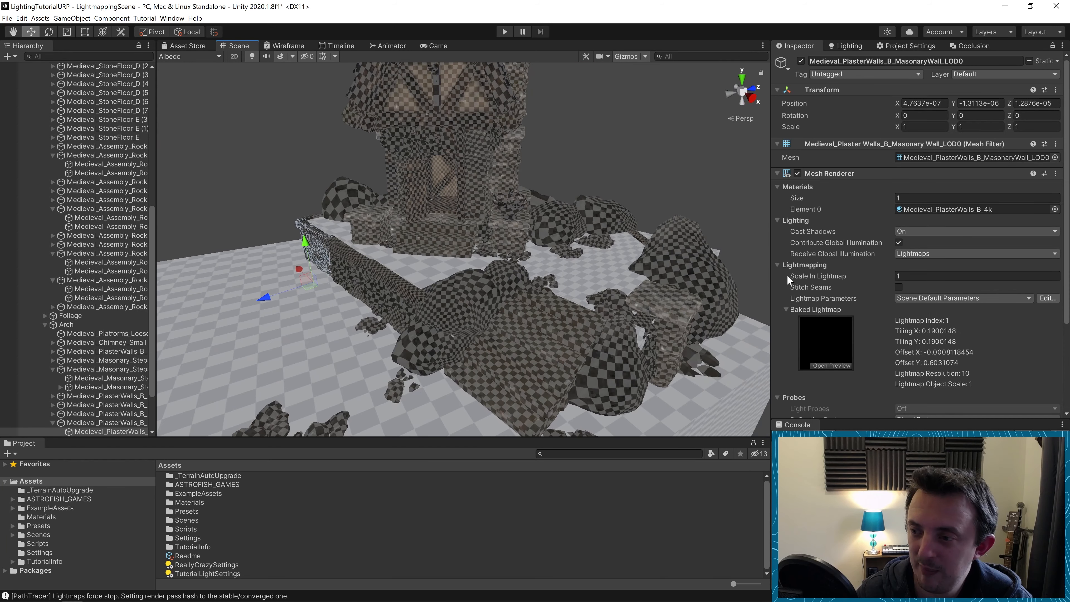
left_click(970, 276)
type(".")
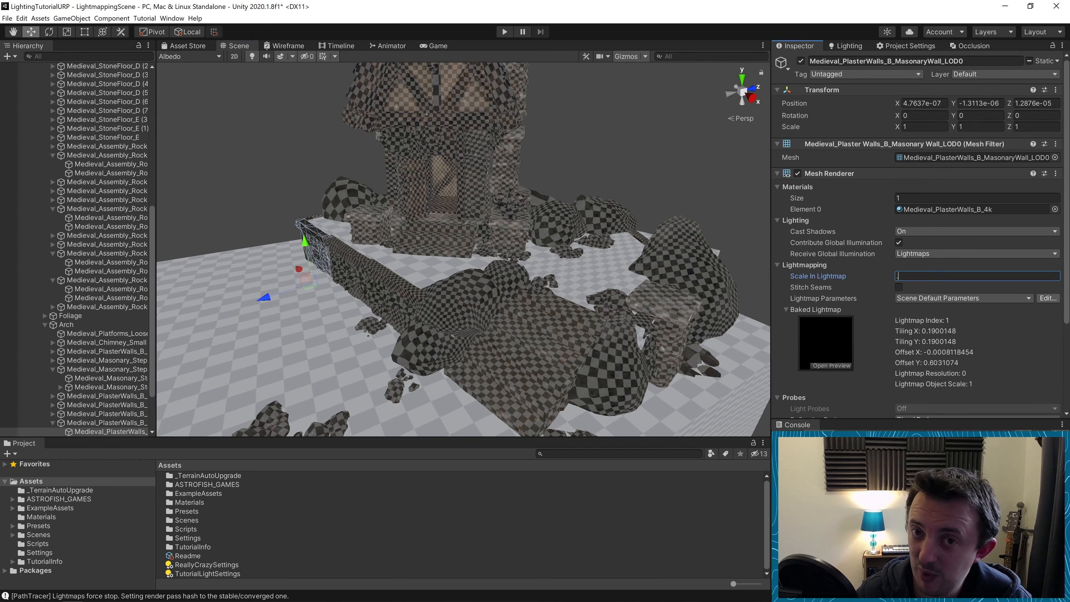
type("25")
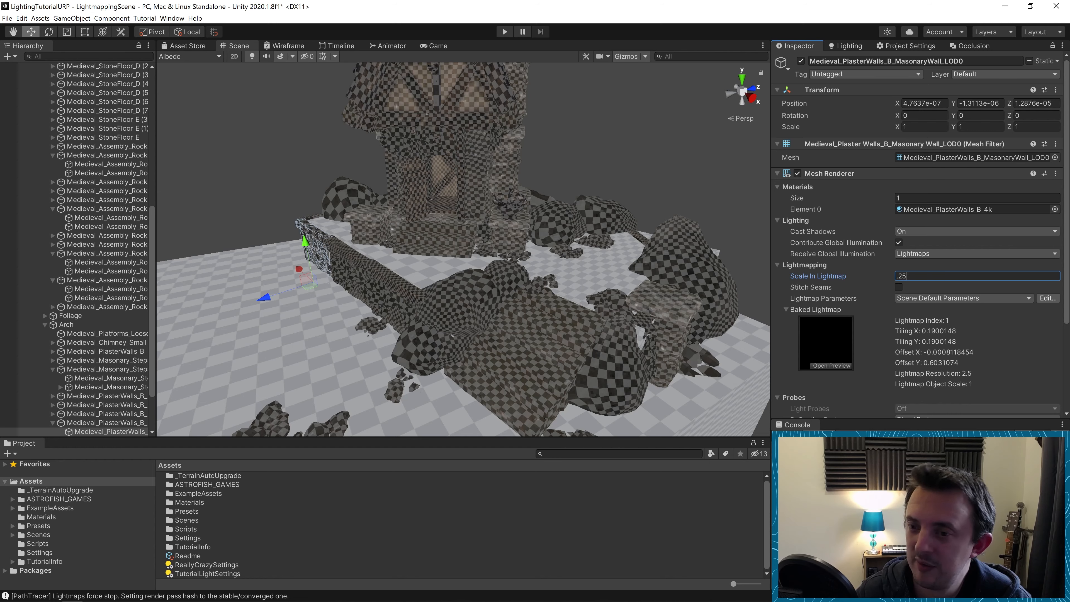
key("Return")
left_click(340, 221)
scroll(384, 225, "down", 3)
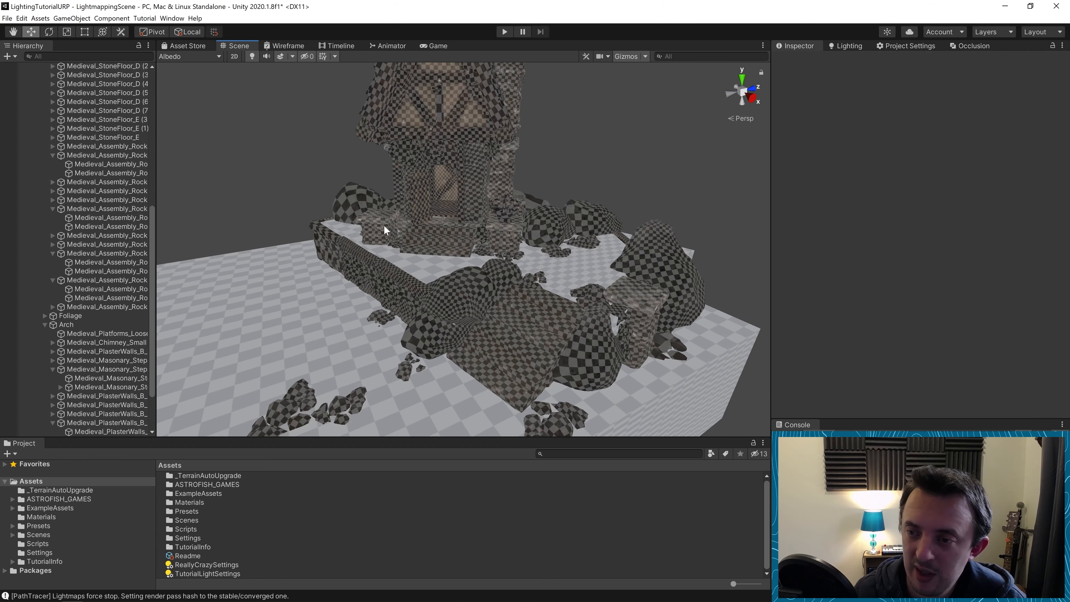
Step: Review the available Bounces and Russian Roulette Start Bounce options in the scene's lightmapping settings
left_click(850, 46)
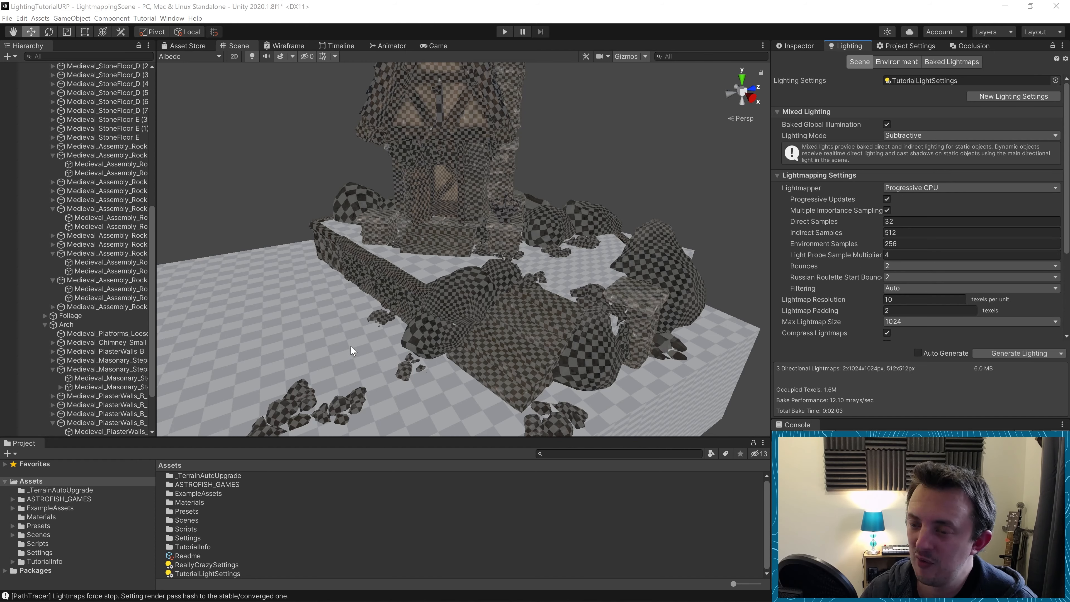
left_click(919, 268)
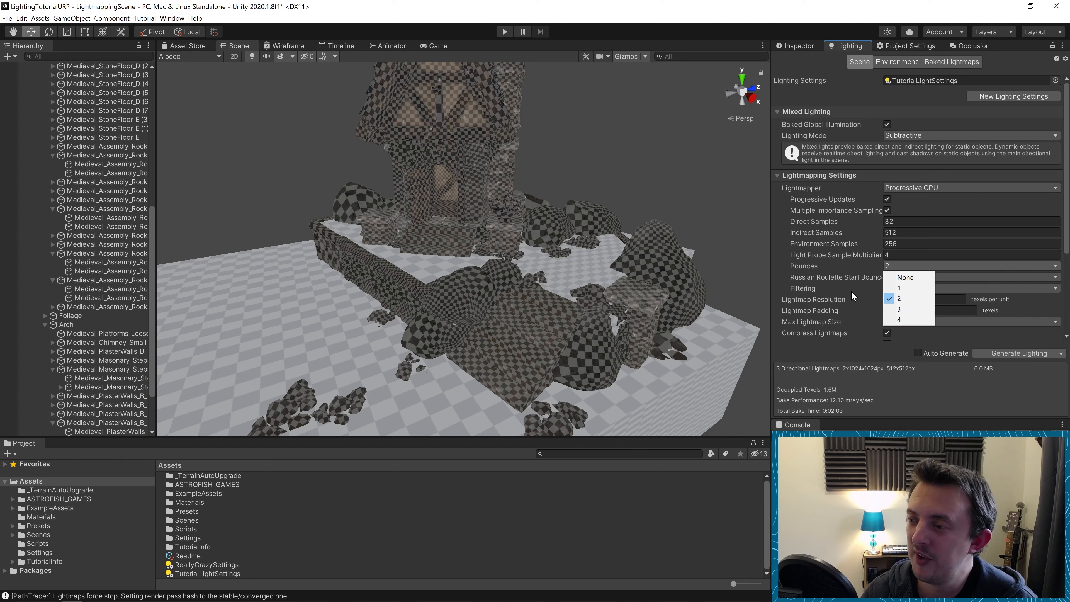
left_click(812, 2)
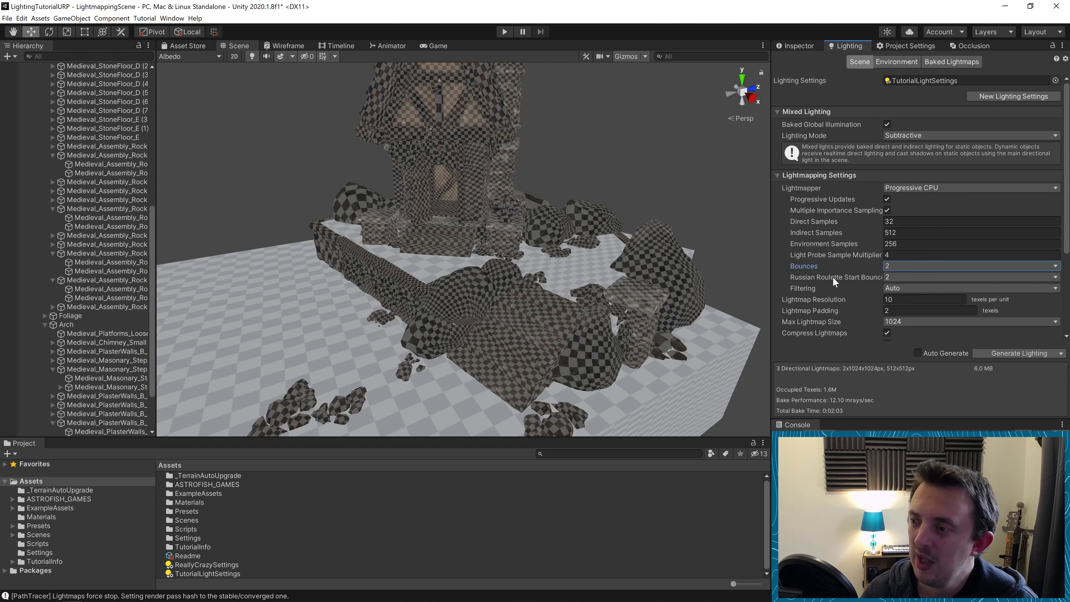
mouse_move(805, 278)
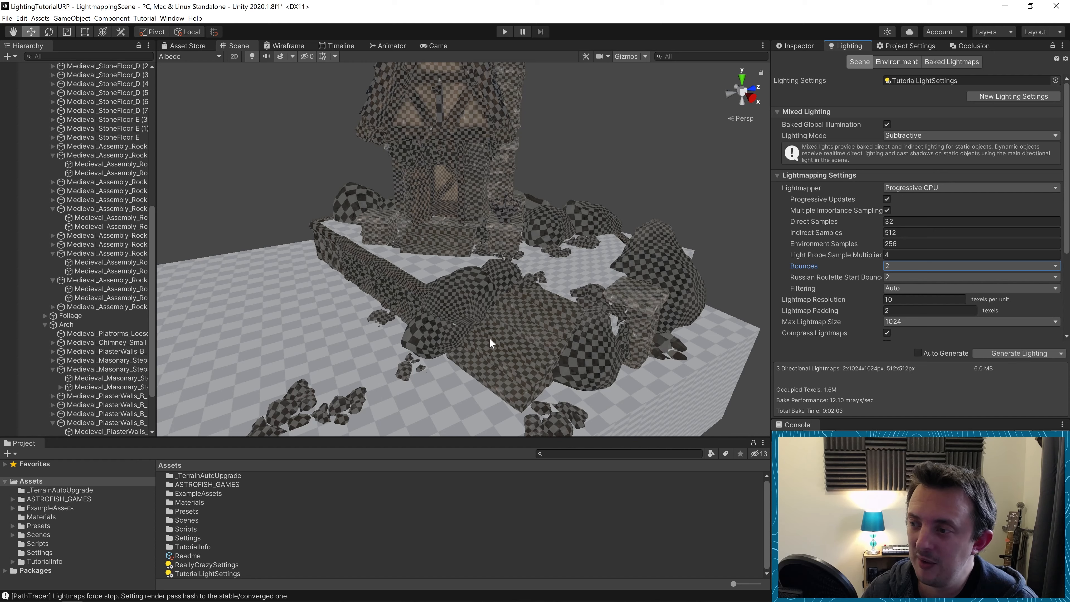
left_click(910, 278)
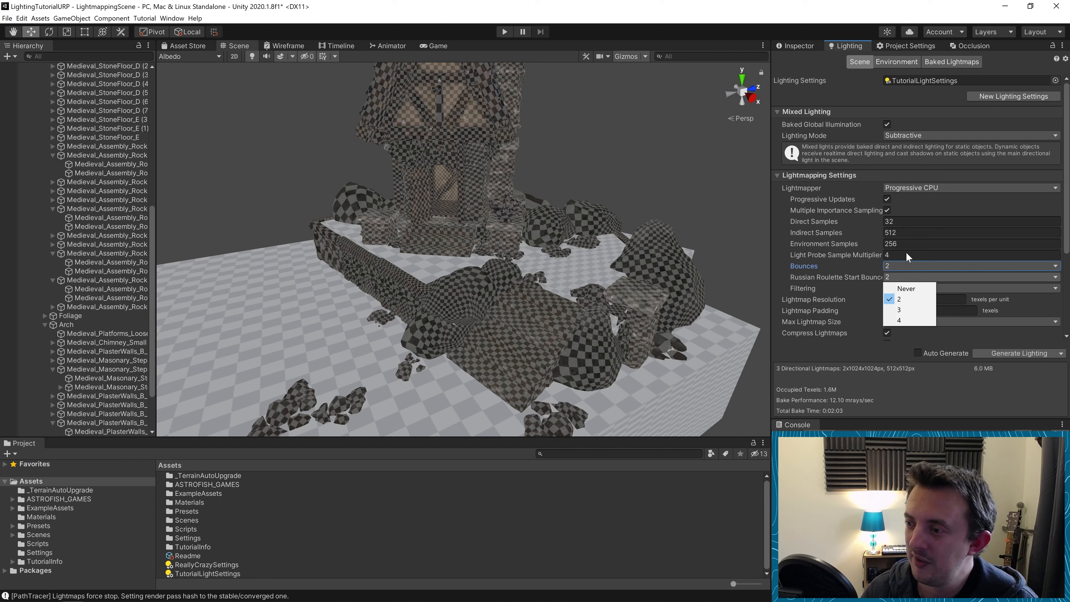
left_click(905, 265)
Step: Set the lightmapping Bounces to 3, and check the Russian Roulette Start Bounce options without changing them
left_click(906, 266)
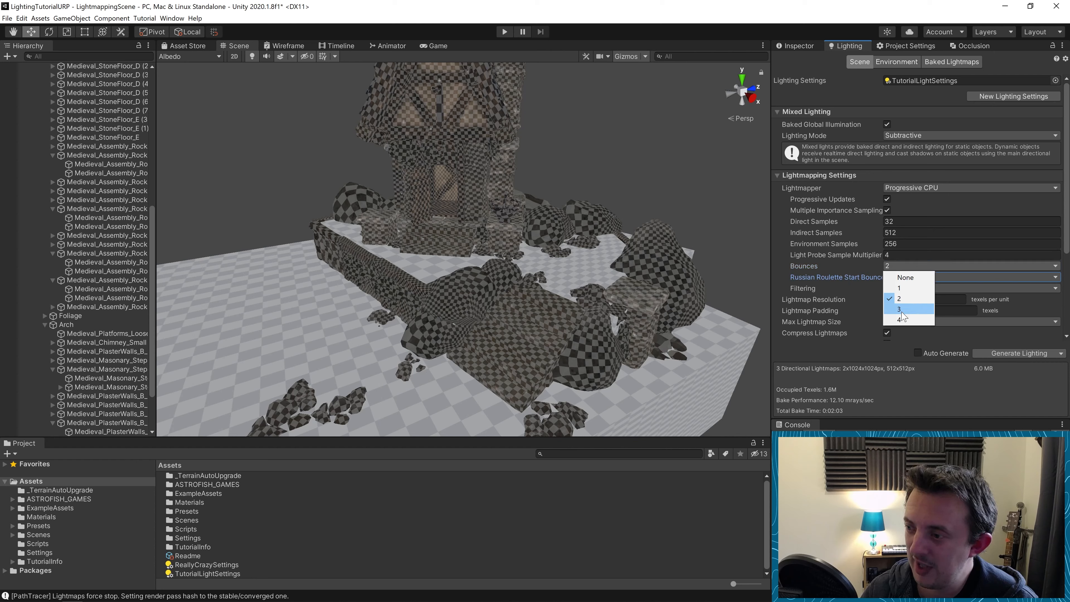
left_click(901, 282)
left_click(900, 278)
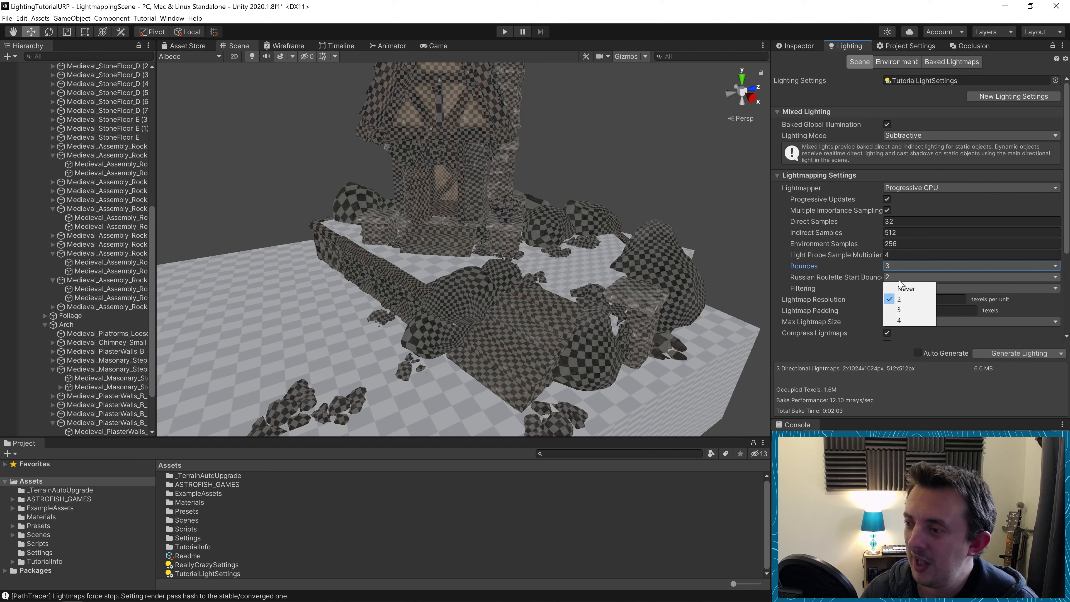
left_click(859, 282)
mouse_move(859, 282)
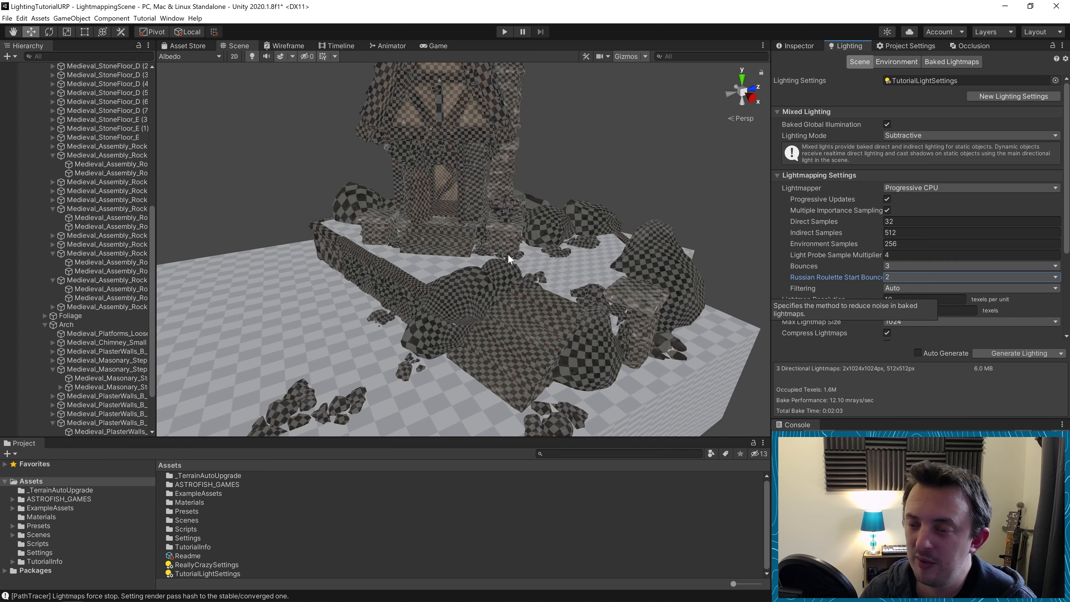
Step: Switch the scene's draw mode to UV Charts to show the lightmap charts of the cottage diorama
mouse_move(492, 245)
right_mouse_down()
mouse_move(479, 263)
mouse_move(466, 256)
mouse_move(485, 254)
right_mouse_up()
scroll(485, 253, "down", 2)
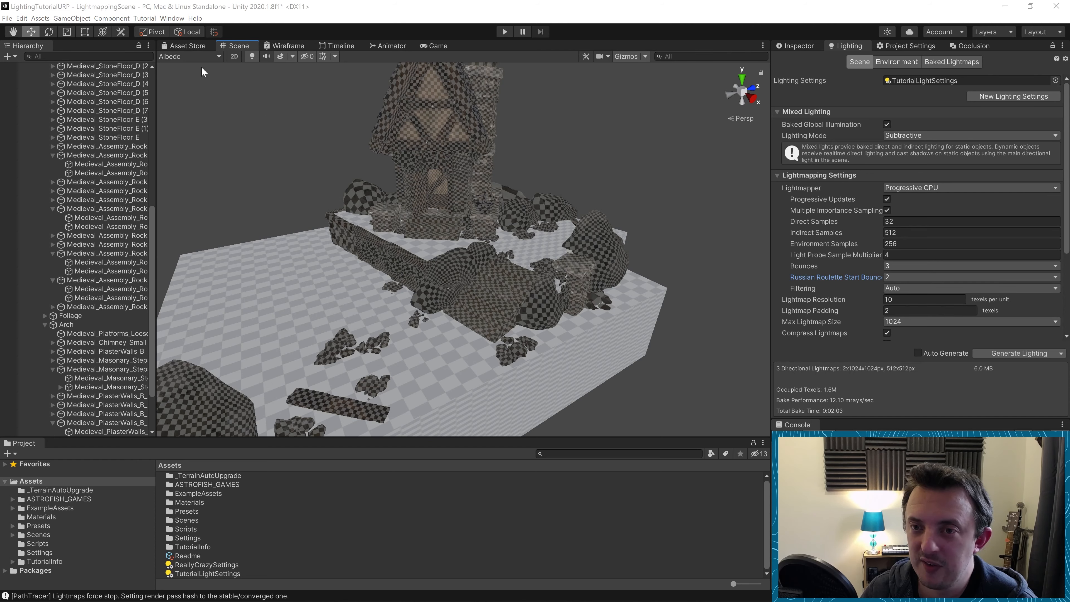
left_click(197, 56)
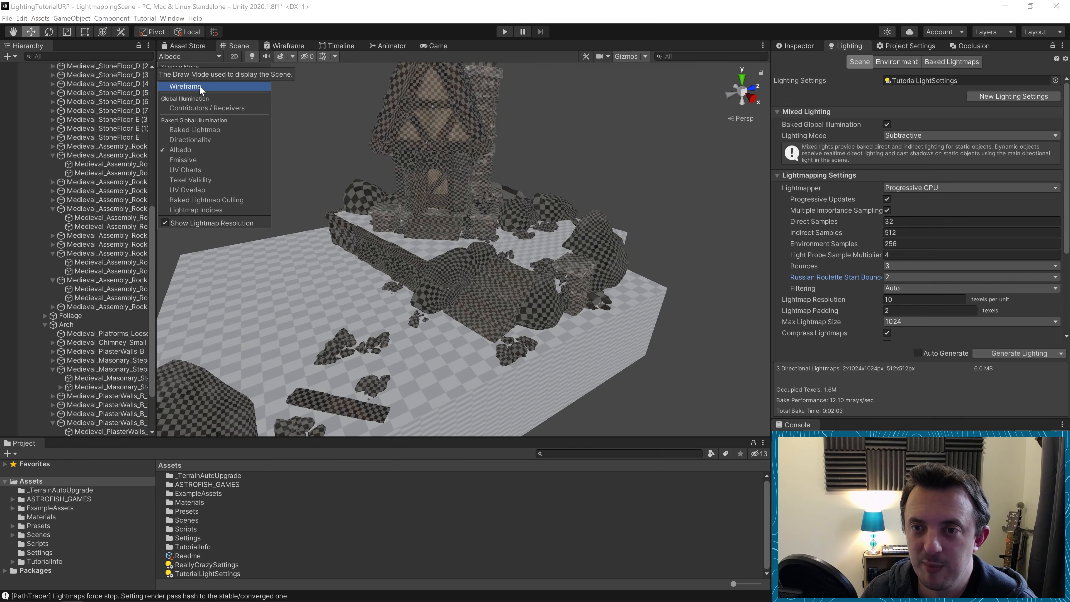
left_click(194, 170)
scroll(603, 193, "up", 2)
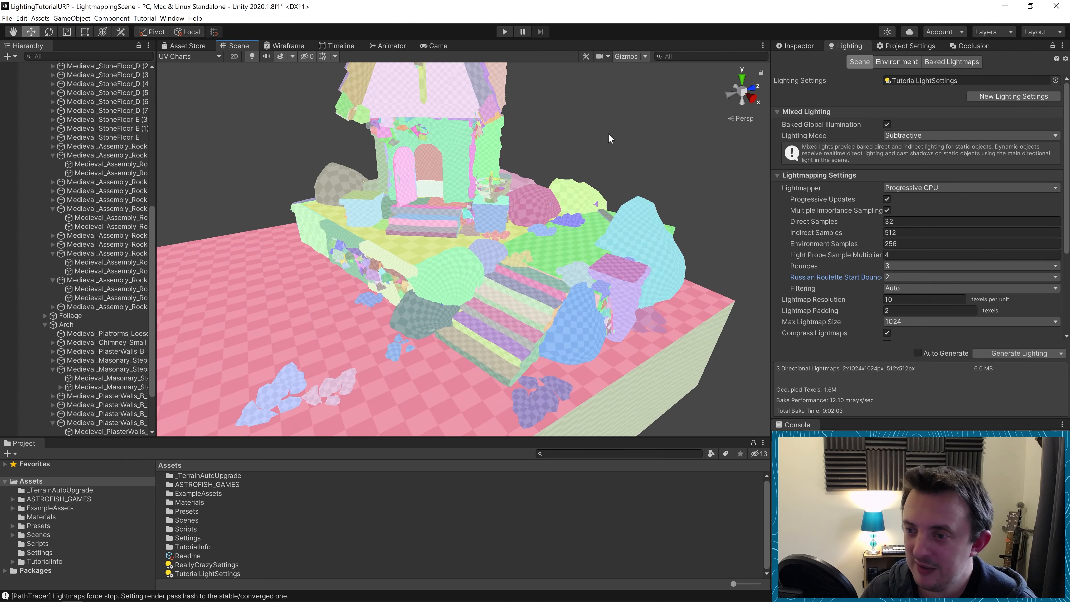
Step: Select the boulder beside the top of the front steps and open the baked lightmap preview for index 1 in a floating window
left_click(444, 278)
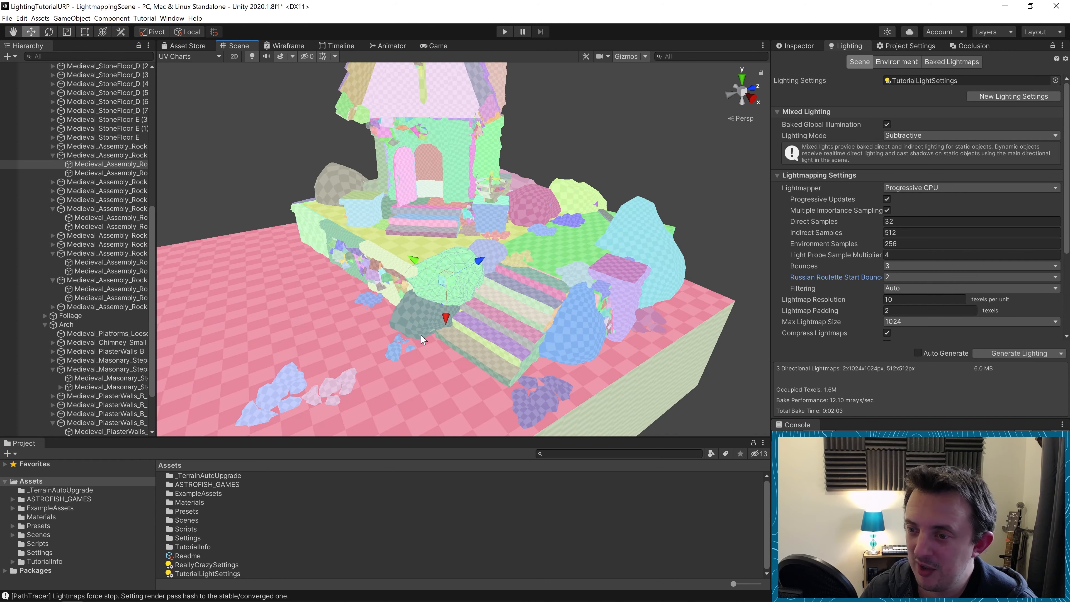
right_click_drag(420, 336, 458, 321)
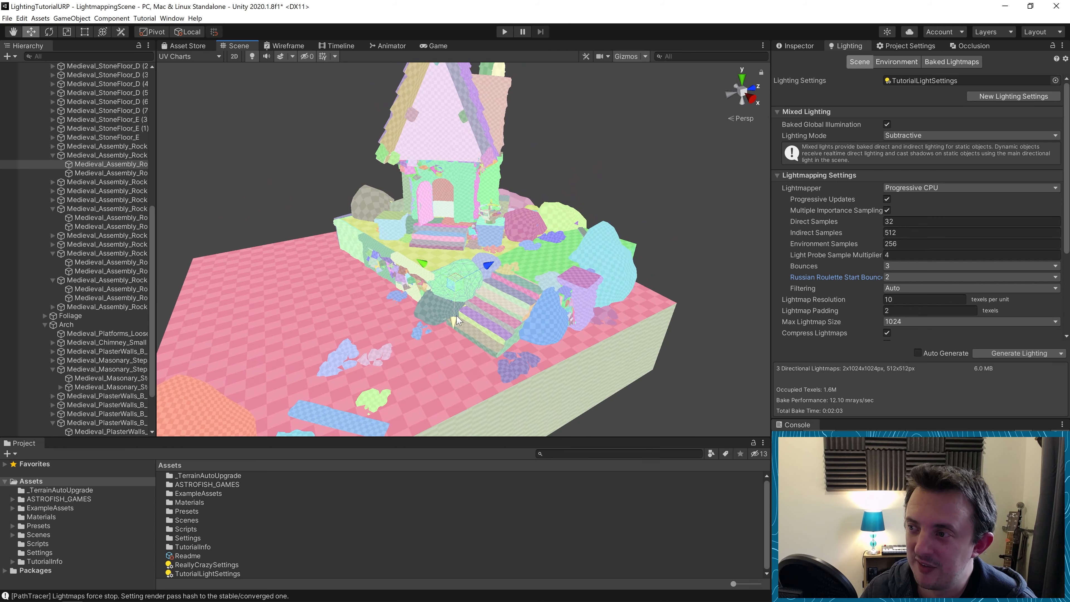
left_click(896, 61)
left_click(948, 62)
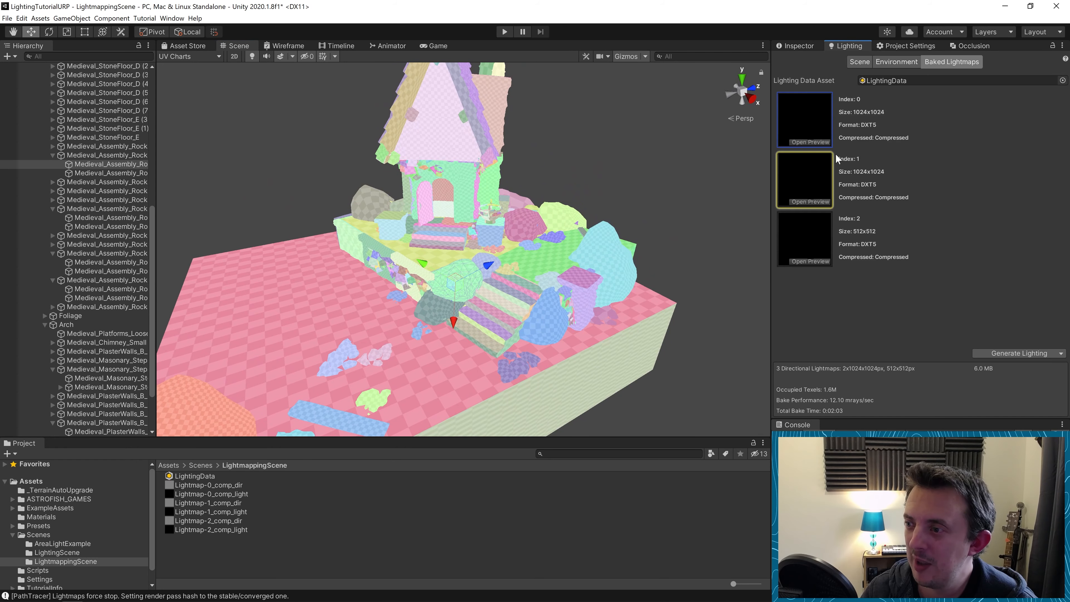
left_click(813, 201)
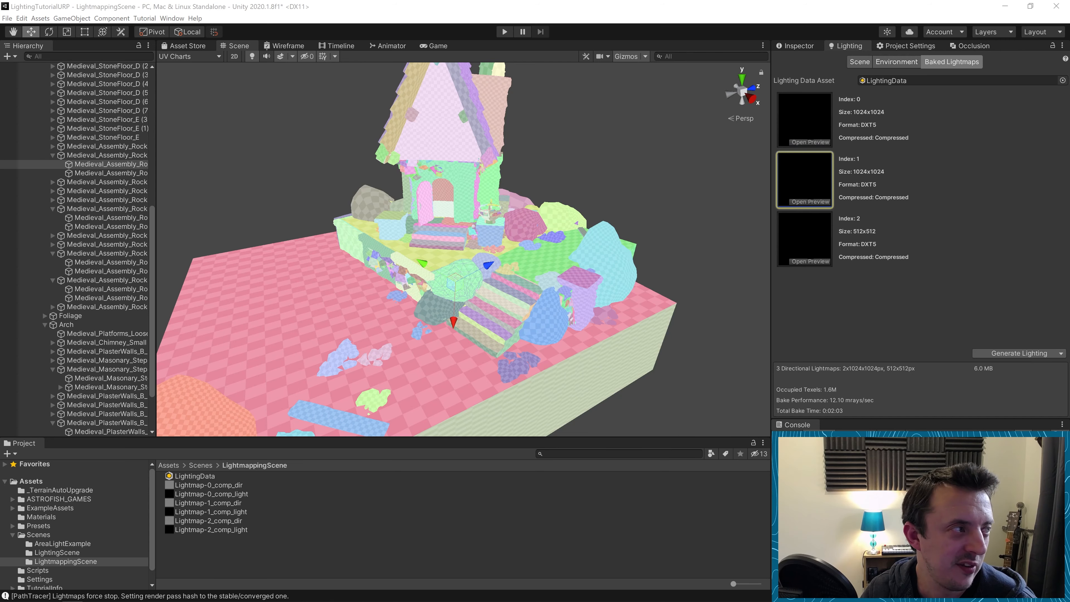
left_click_drag(331, 181, 818, 92)
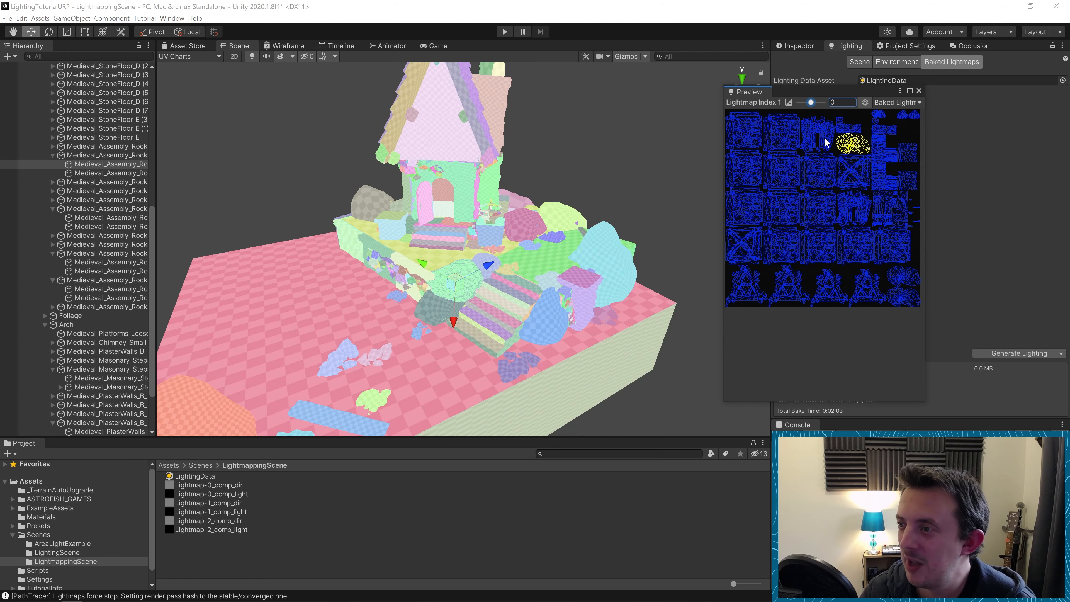
Step: Examine the UV charts in the index 1 lightmap preview, including the selected boulder's highlighted chart
scroll(795, 178, "up", 10)
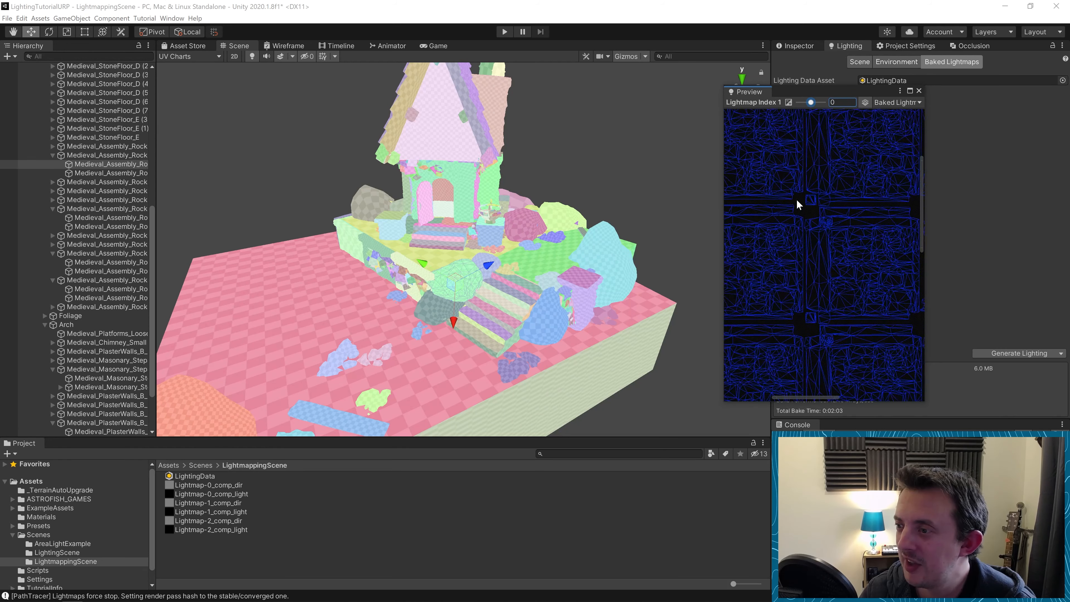
scroll(796, 199, "up", 5)
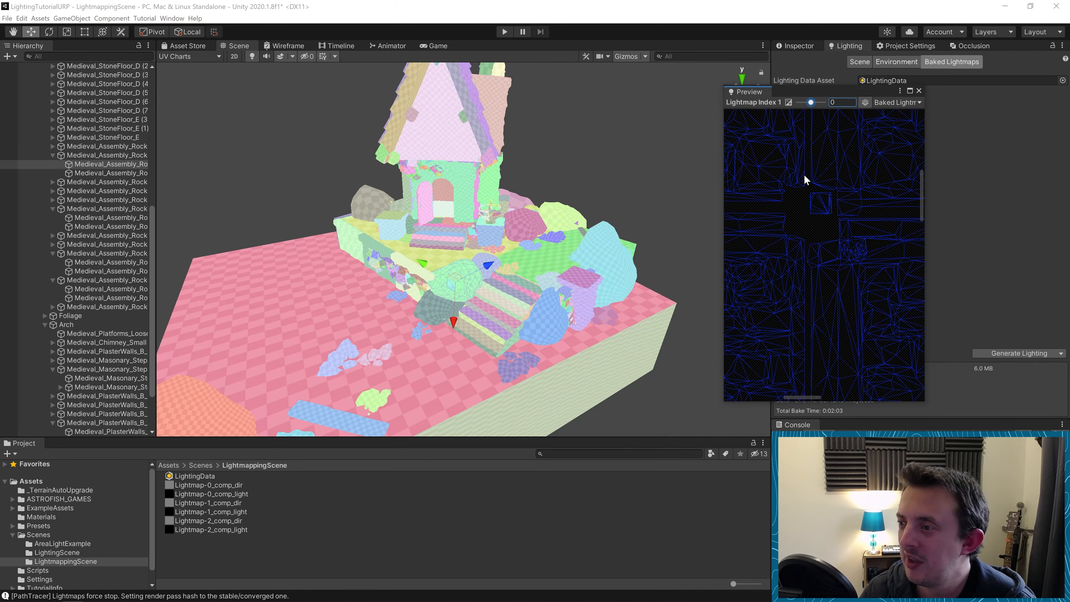
left_click_drag(804, 211, 837, 156)
scroll(808, 198, "down", 8)
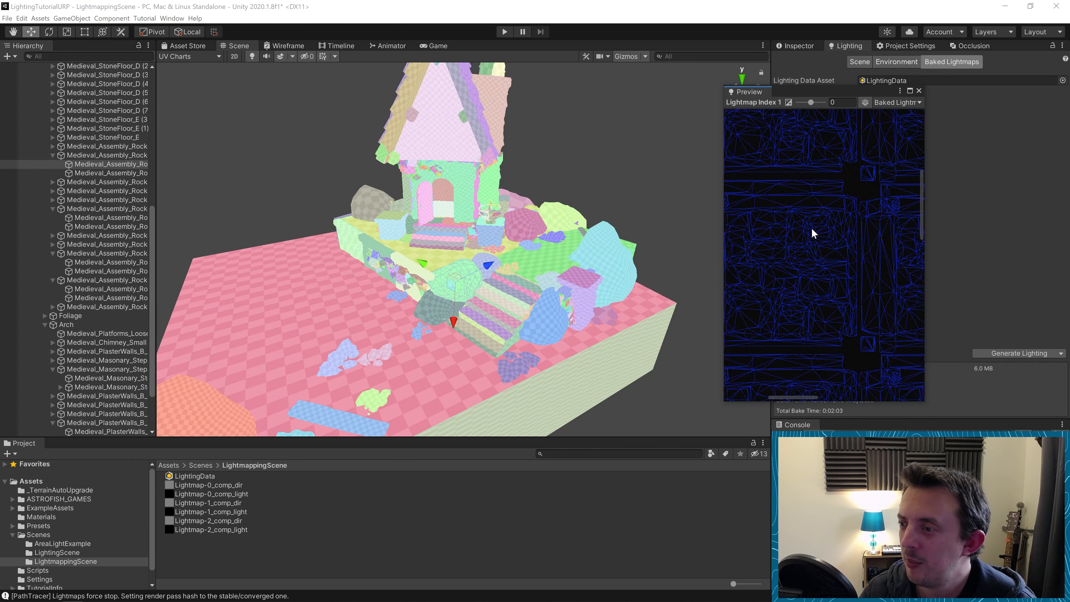
scroll(800, 230, "down", 4)
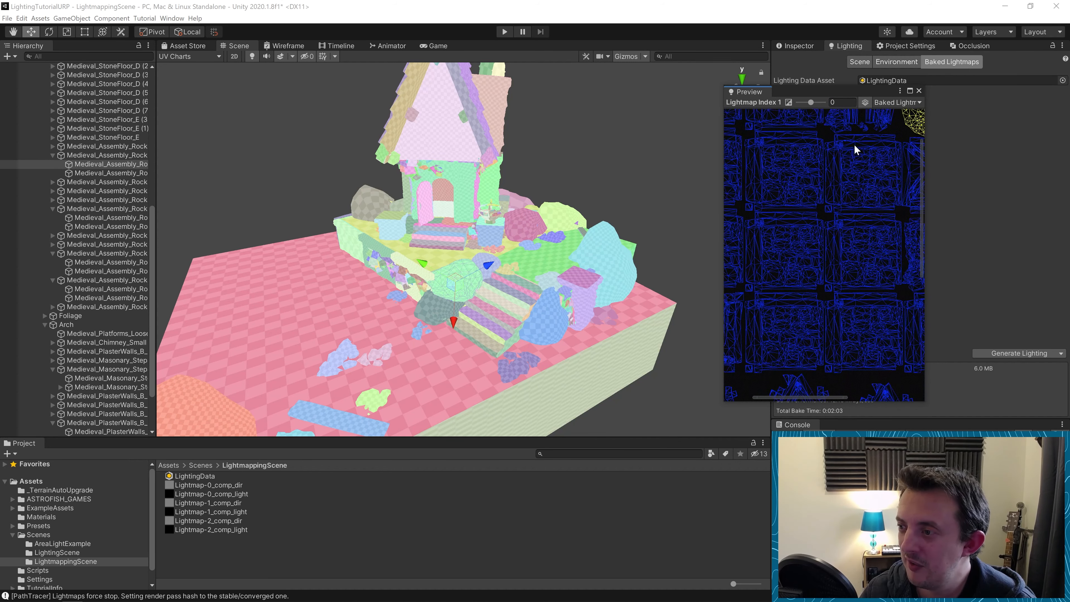
middle_click_drag(909, 141, 832, 210)
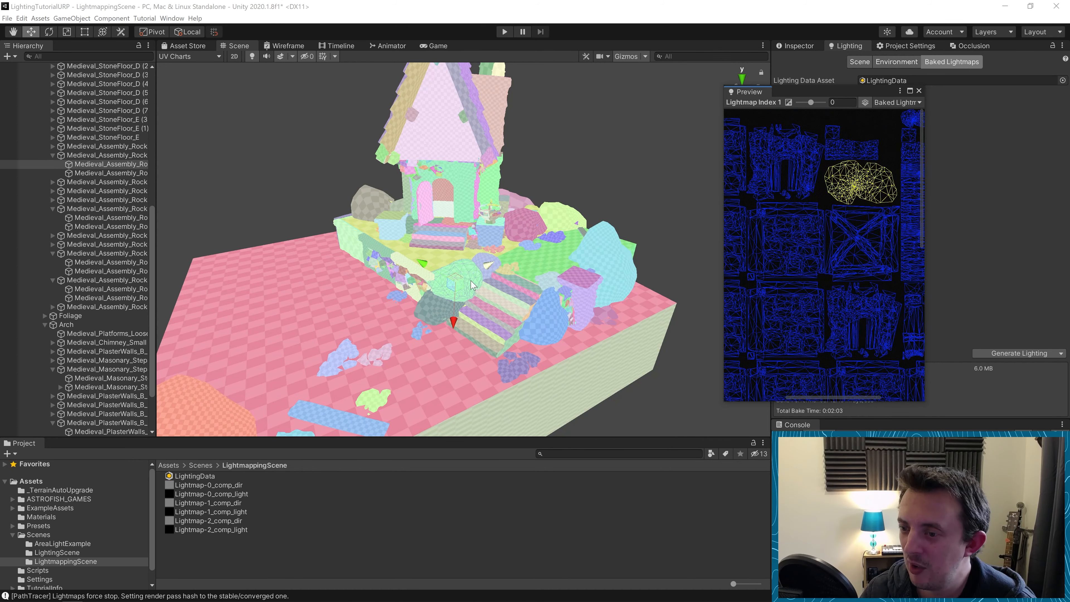
scroll(851, 168, "up", 4)
scroll(853, 161, "up", 5)
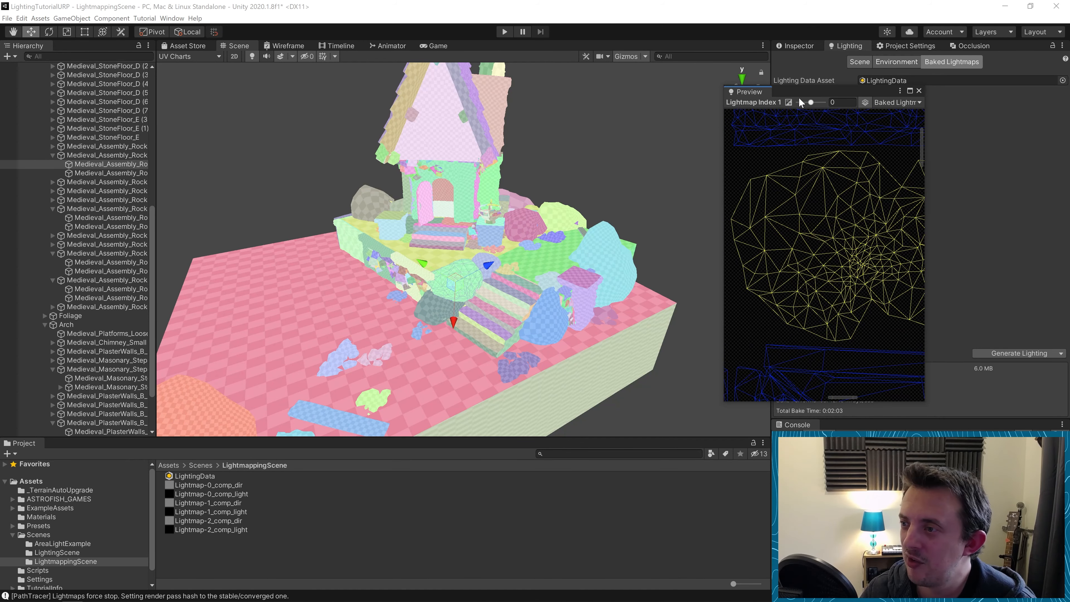
Step: Check the boulder's Mesh Renderer lightmapping properties and the scene's lightmapping settings alongside its UV chart in the lightmap preview
left_click_drag(798, 92, 551, 116)
left_click(801, 46)
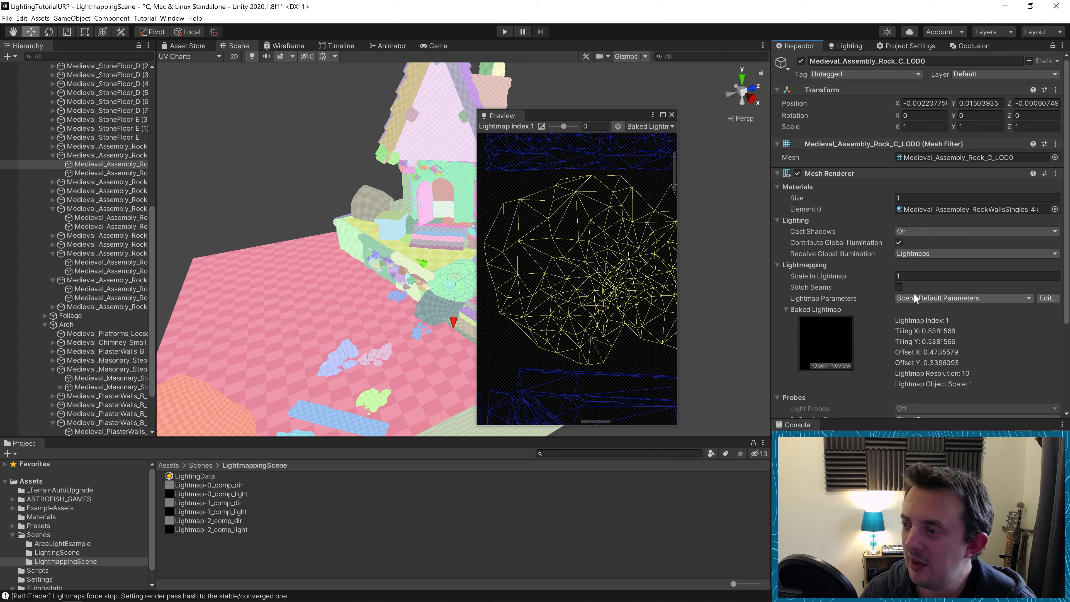
left_click(847, 46)
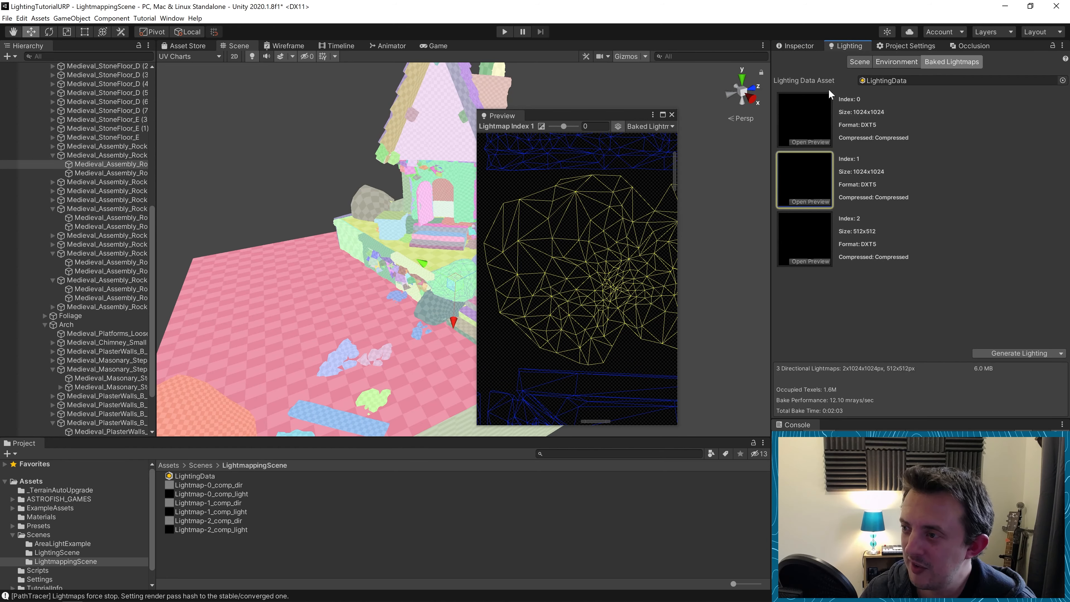
left_click(860, 62)
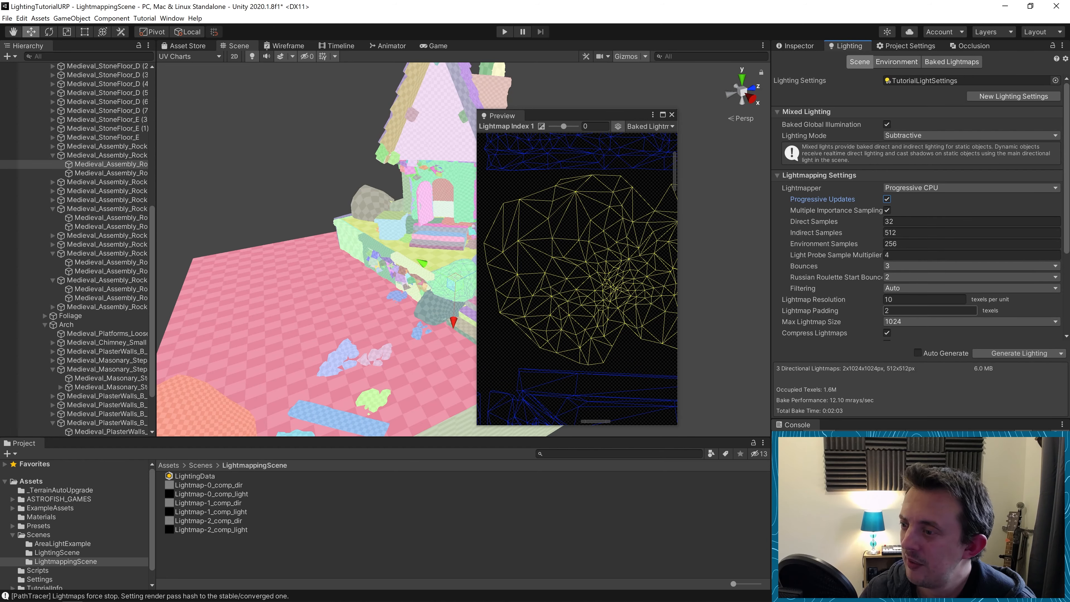
scroll(606, 174, "up", 5)
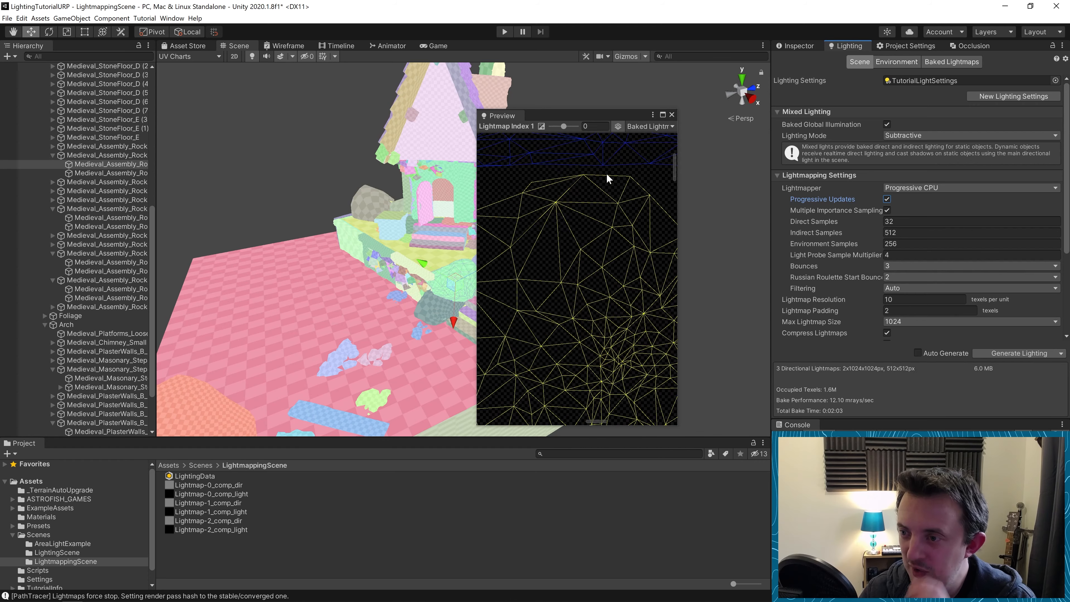
scroll(604, 173, "down", 6)
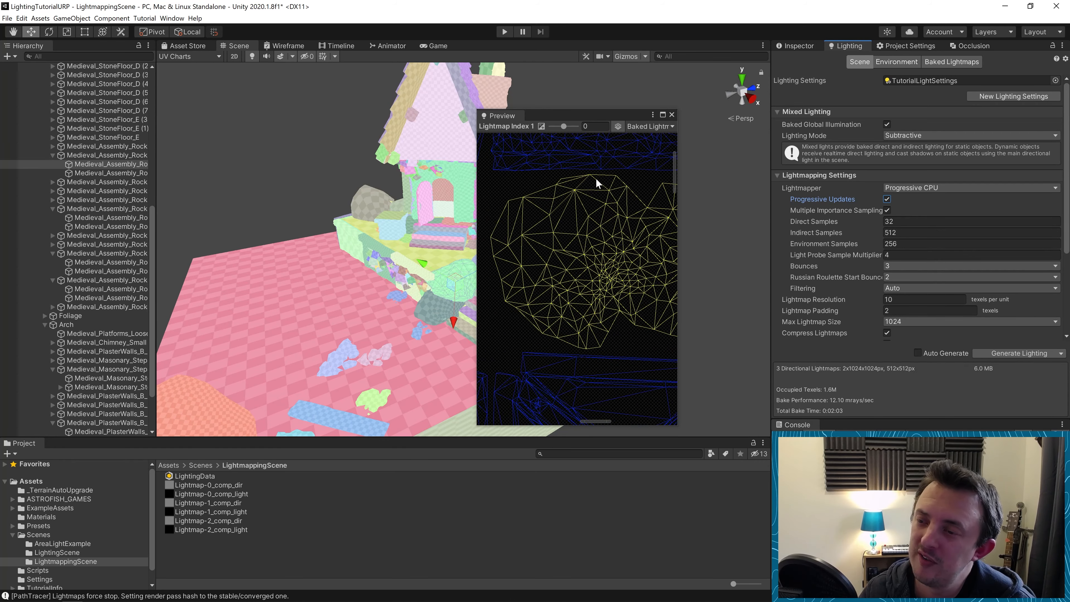
scroll(591, 231, "down", 4)
Step: Close the lightmap preview and review the Max Lightmap Size options without changing the setting
left_click(671, 114)
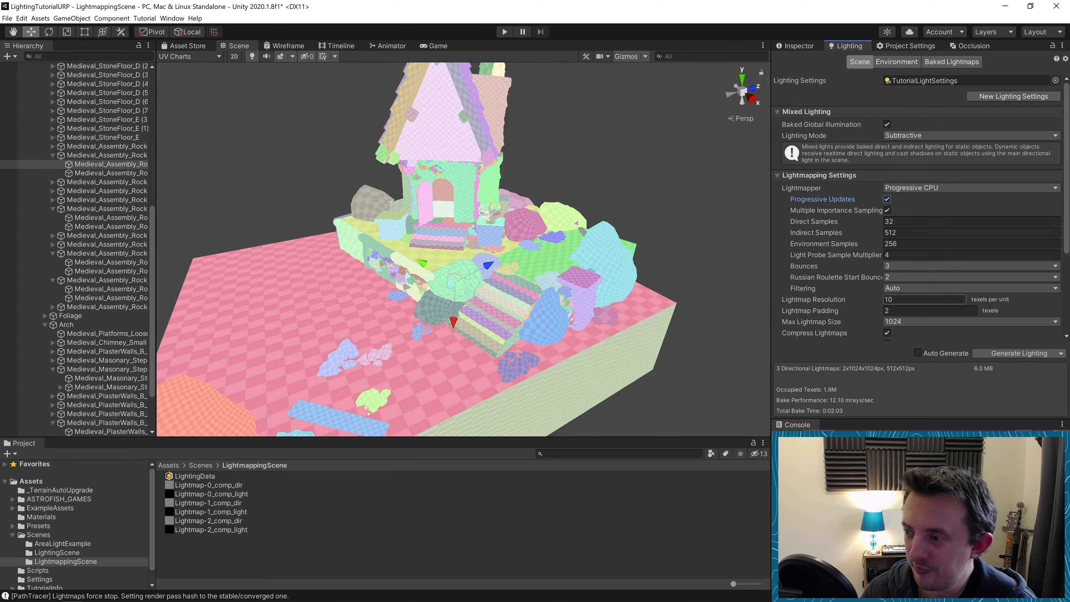
left_click(903, 322)
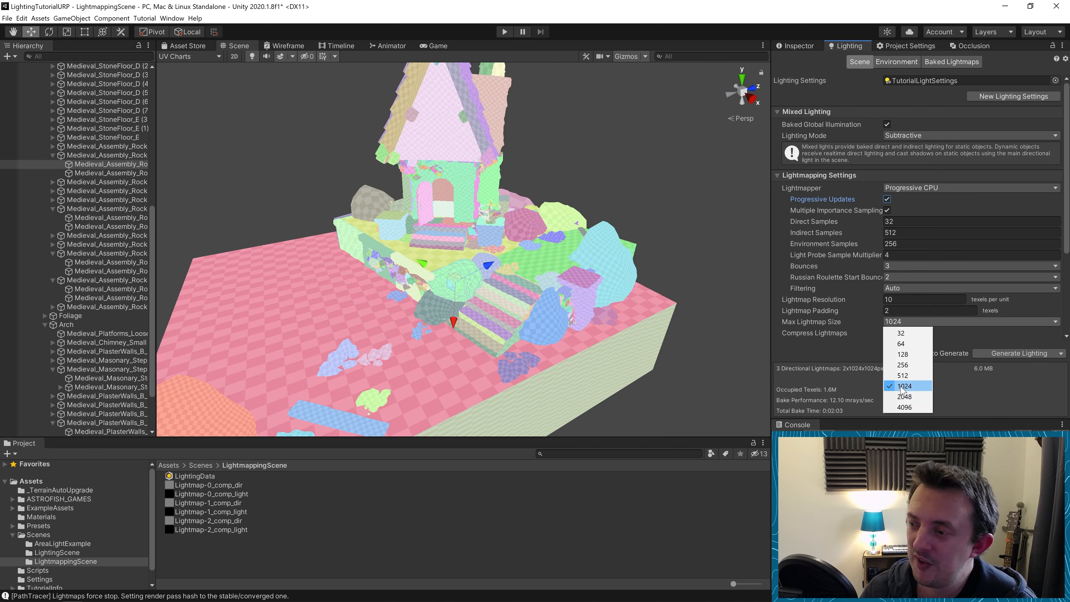
left_click(818, 350)
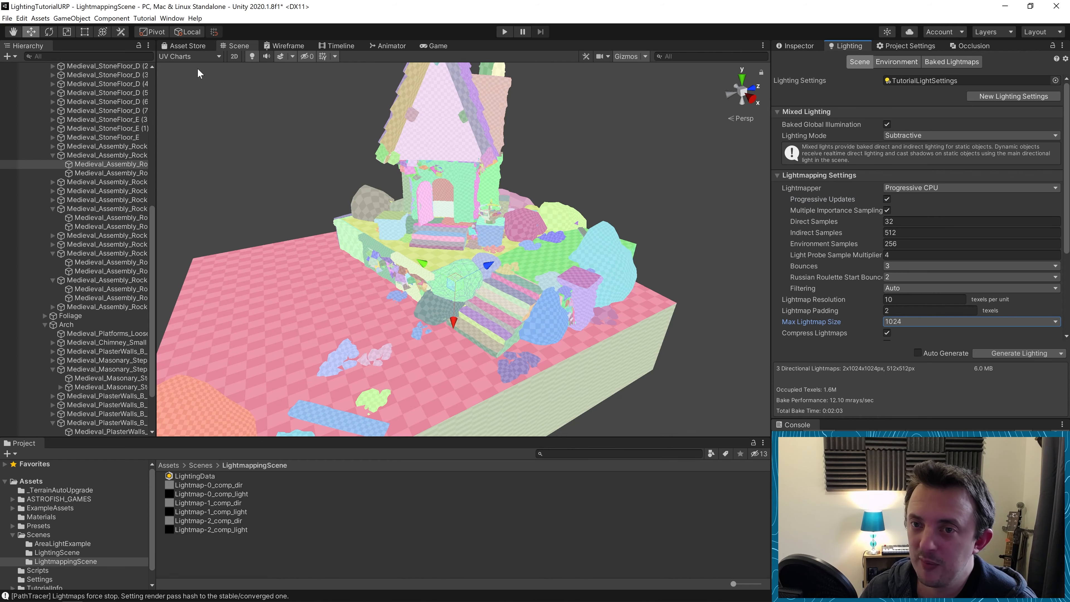
Step: Switch the scene's draw mode back to Shaded and deselect the boulder
left_click(189, 56)
left_click(185, 70)
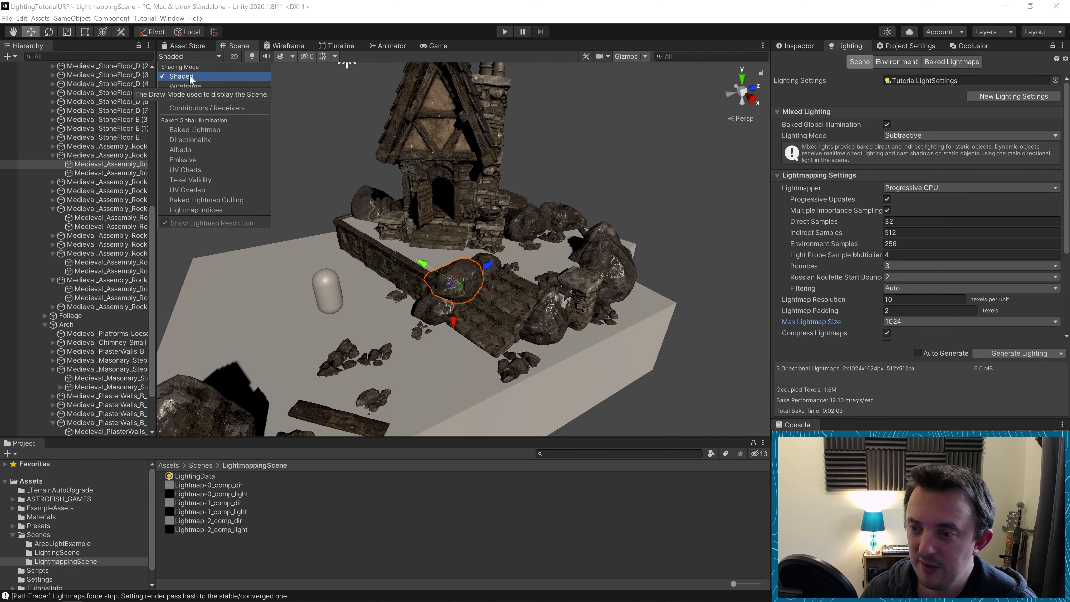
left_click(636, 141)
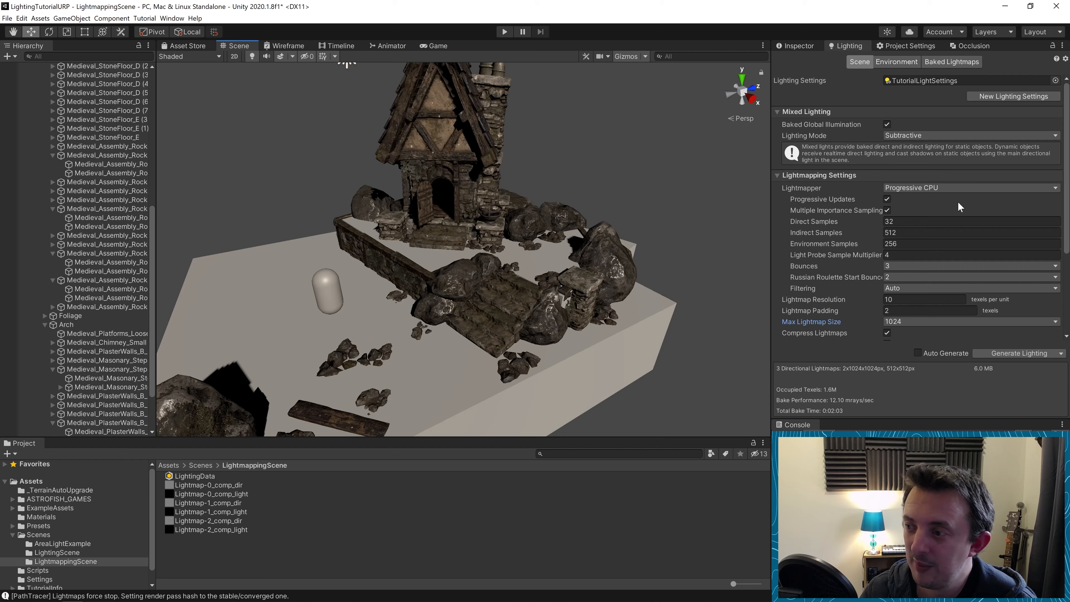
Step: Set the scene's lightmapping Direct Samples to 15 and Indirect Samples to 200
left_click(878, 221)
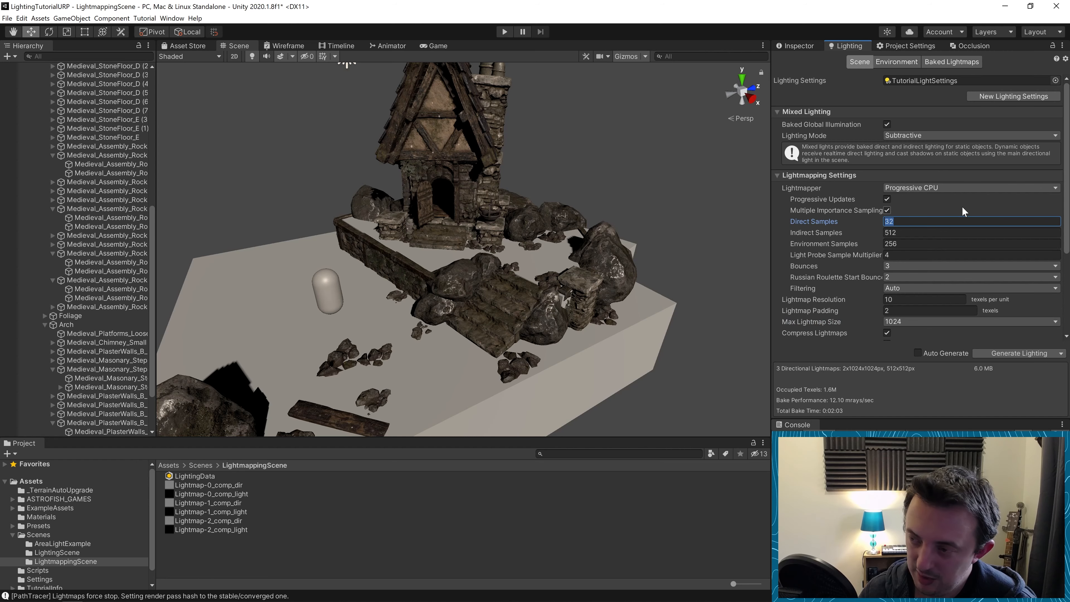
type("15")
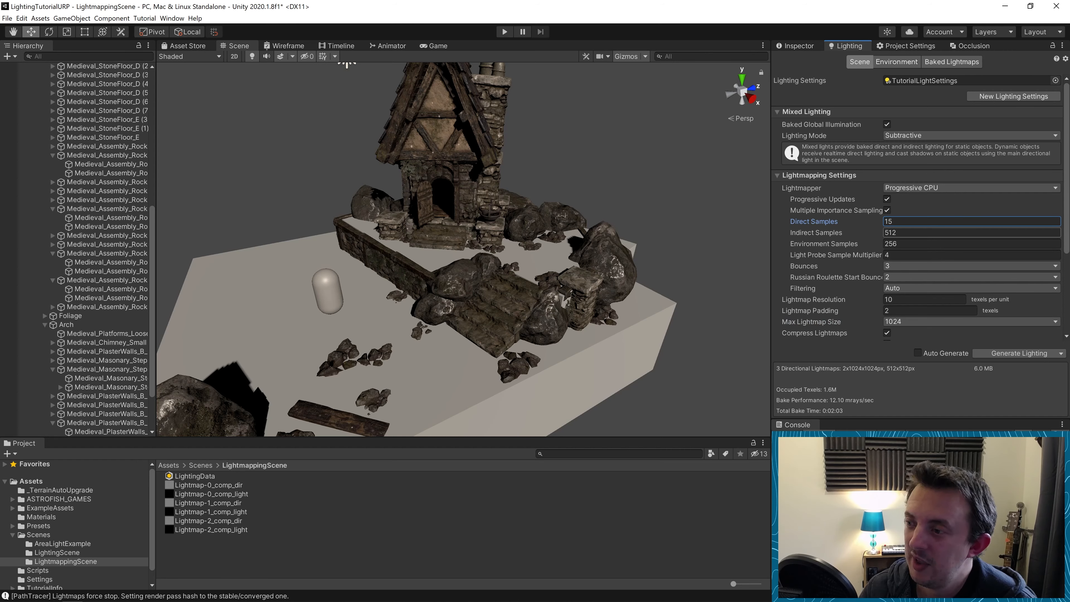
left_click_drag(920, 235, 872, 230)
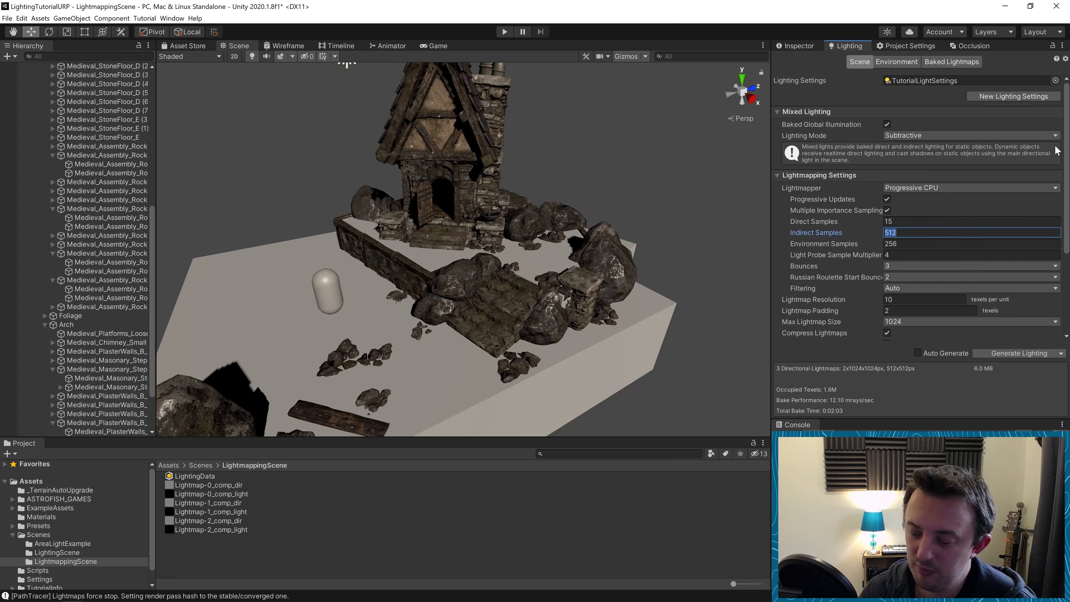
type("200")
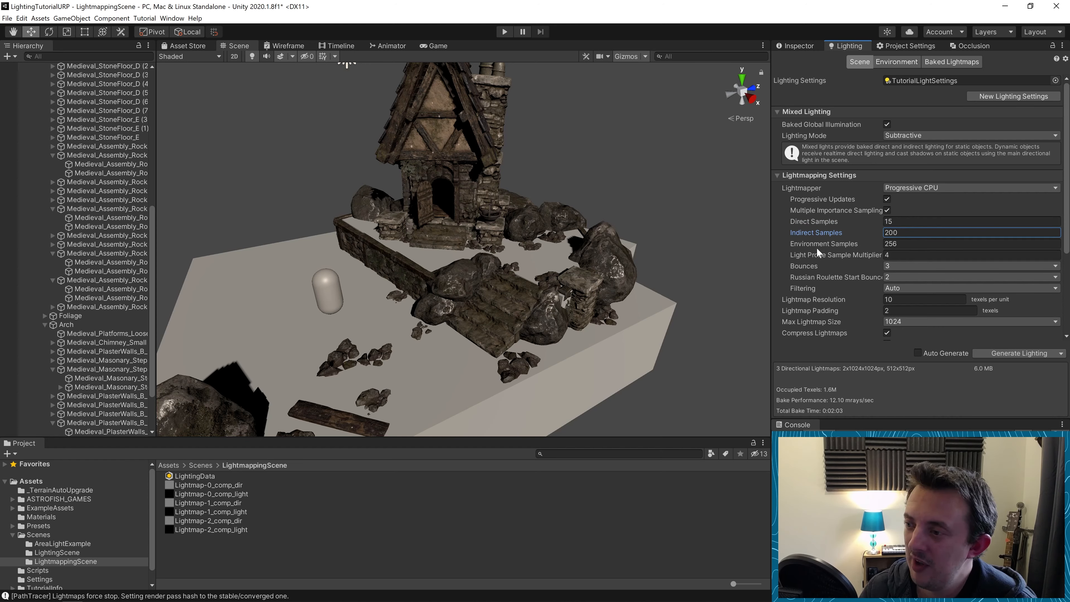
Step: Set the lightmapping Bounces to 2 and generate the scene's lighting
scroll(831, 303, "down", 3)
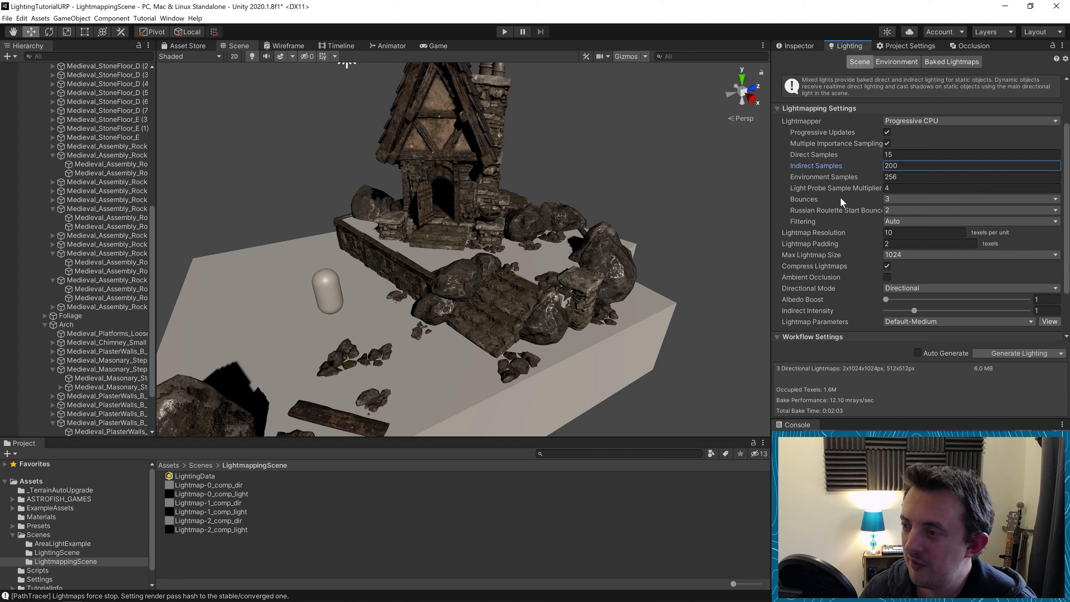
left_click(908, 199)
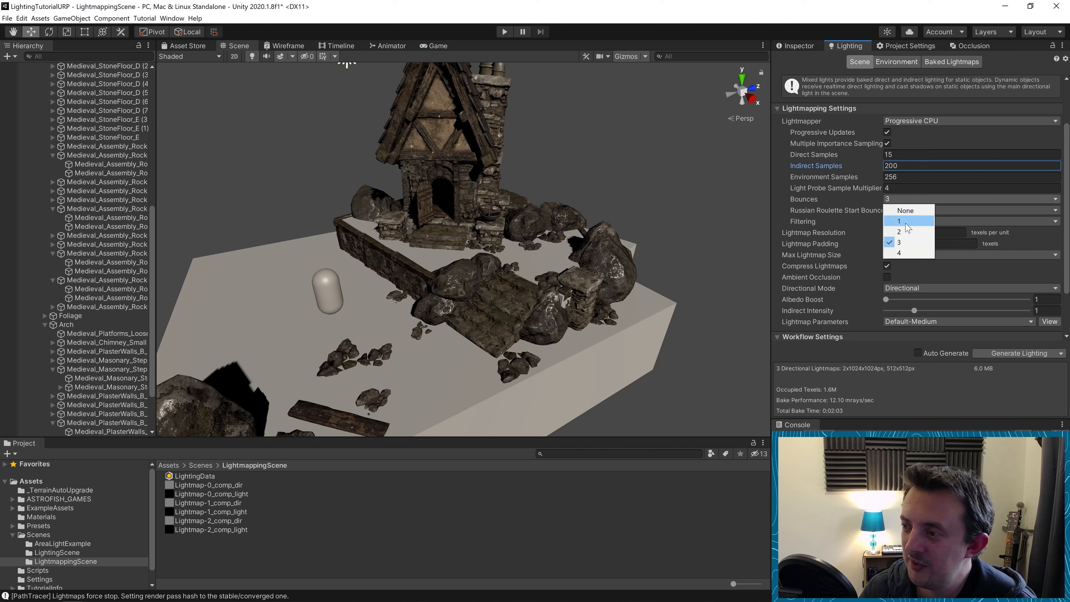
left_click(901, 232)
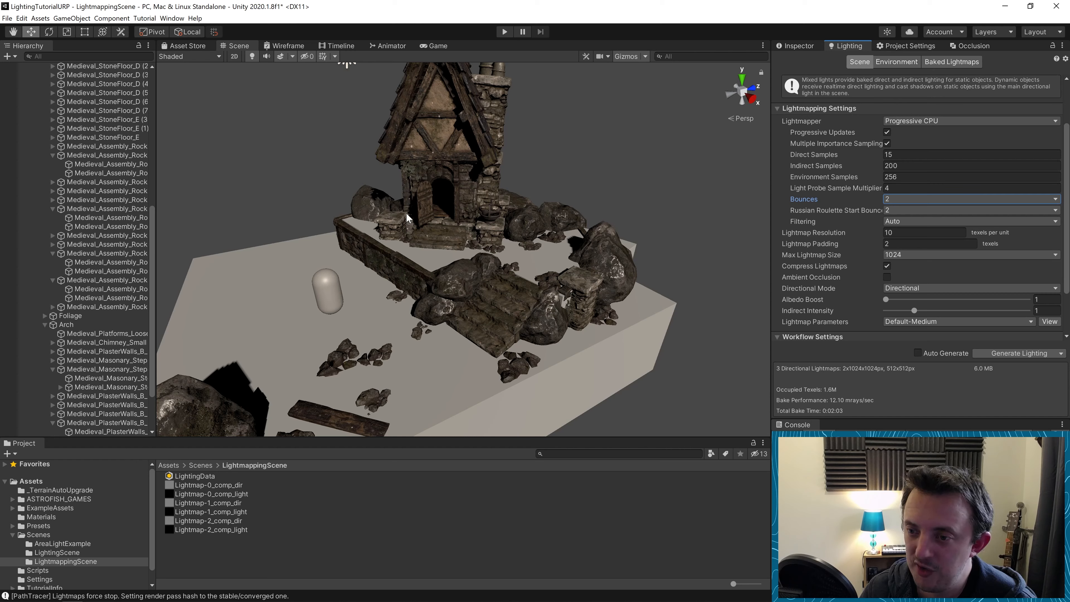
mouse_move(825, 269)
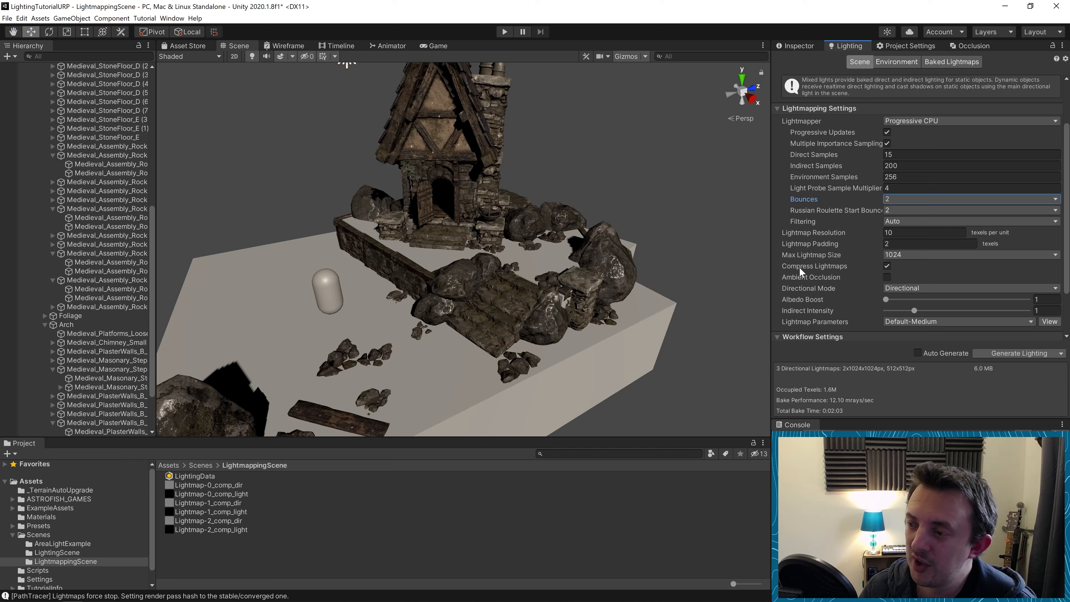
mouse_move(880, 263)
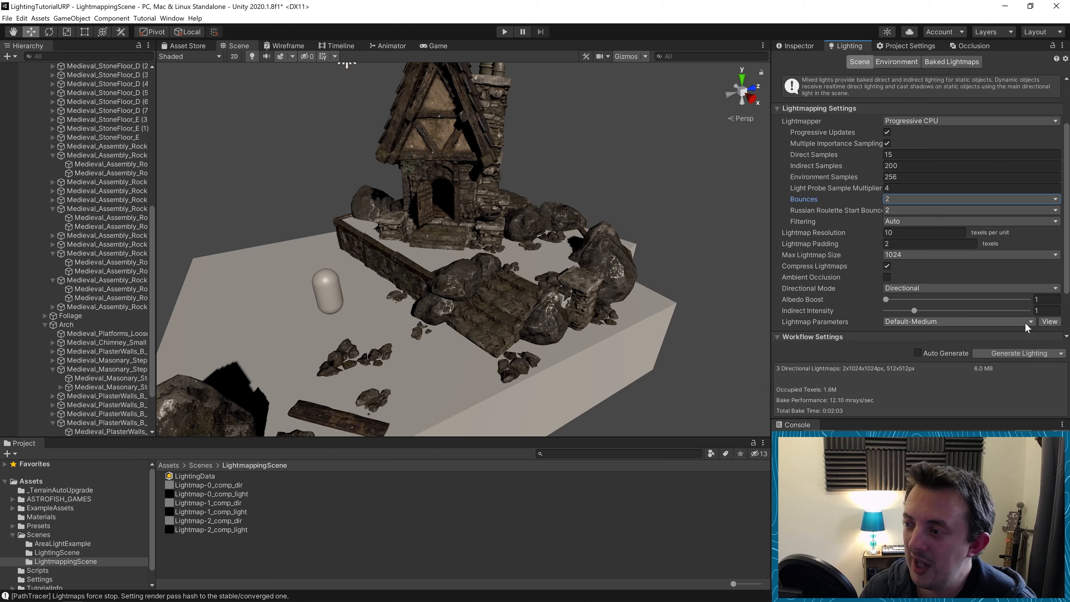
left_click(1010, 352)
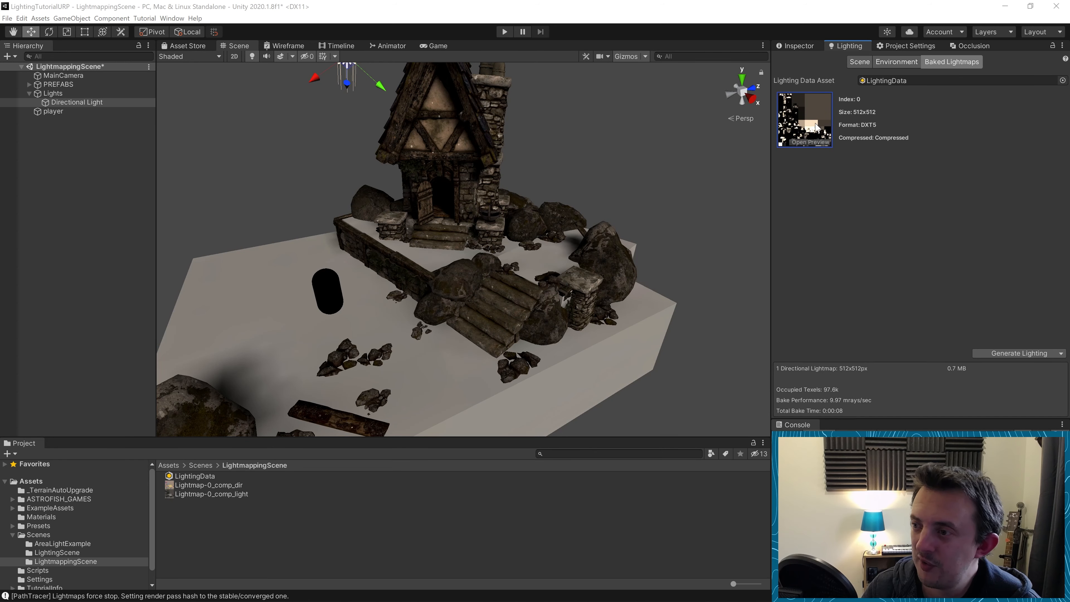
Step: Open the baked lightmap preview for index 0 and place it in an enlarged floating window over the scene
left_click(808, 141)
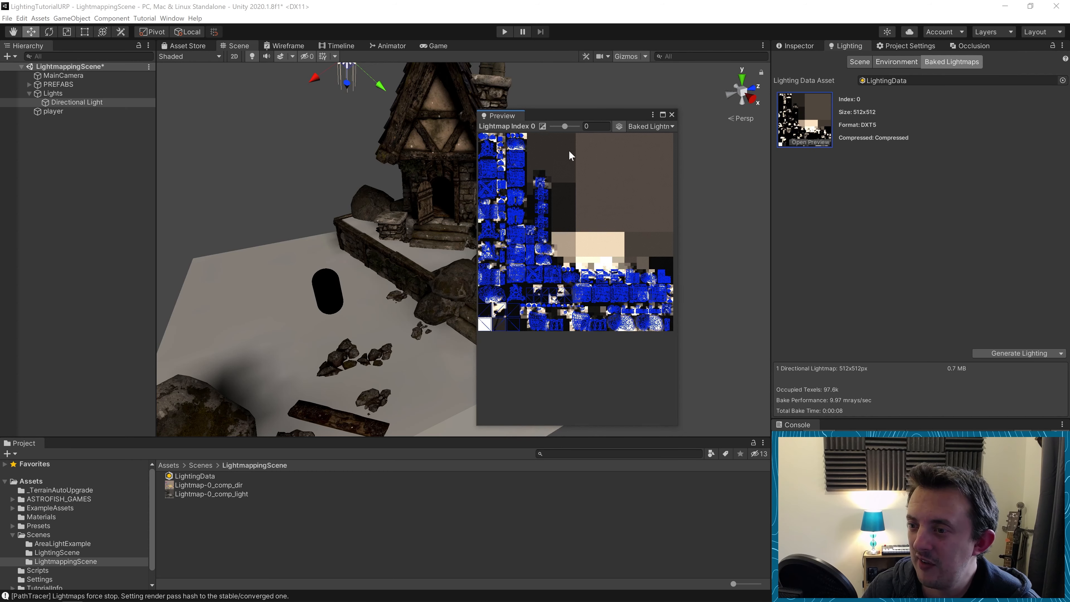
scroll(569, 150, "up", 3)
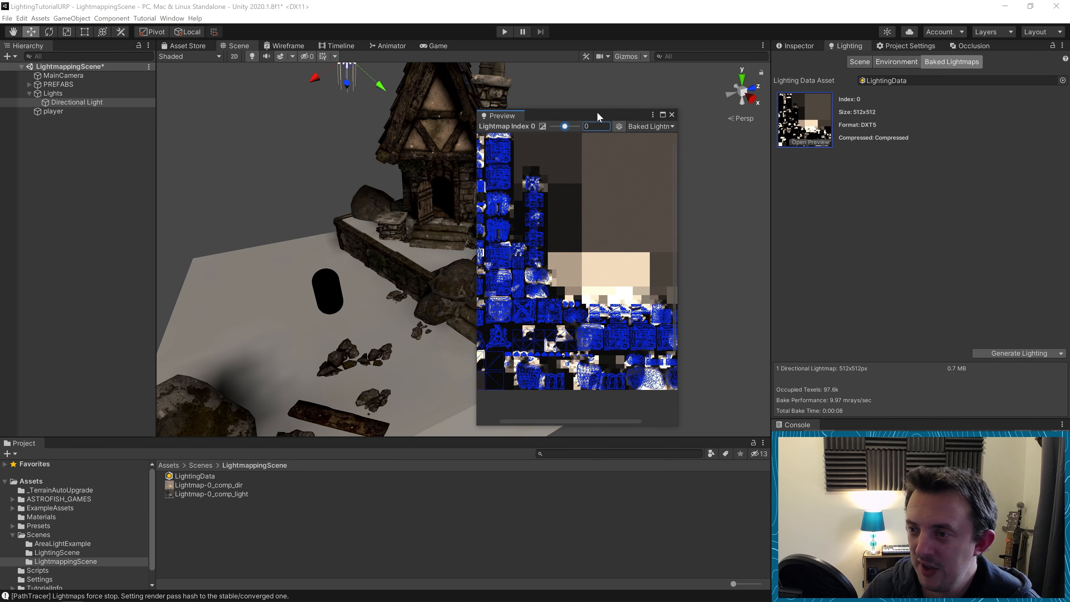
left_click_drag(499, 116, 442, 112)
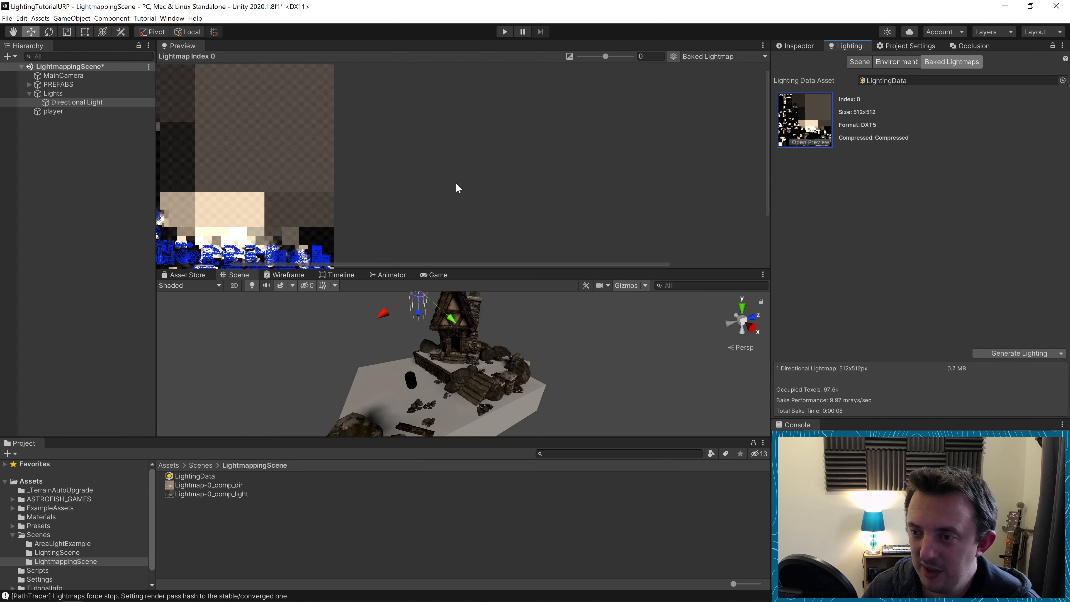
left_click_drag(199, 46, 448, 360)
left_click_drag(424, 254, 420, 72)
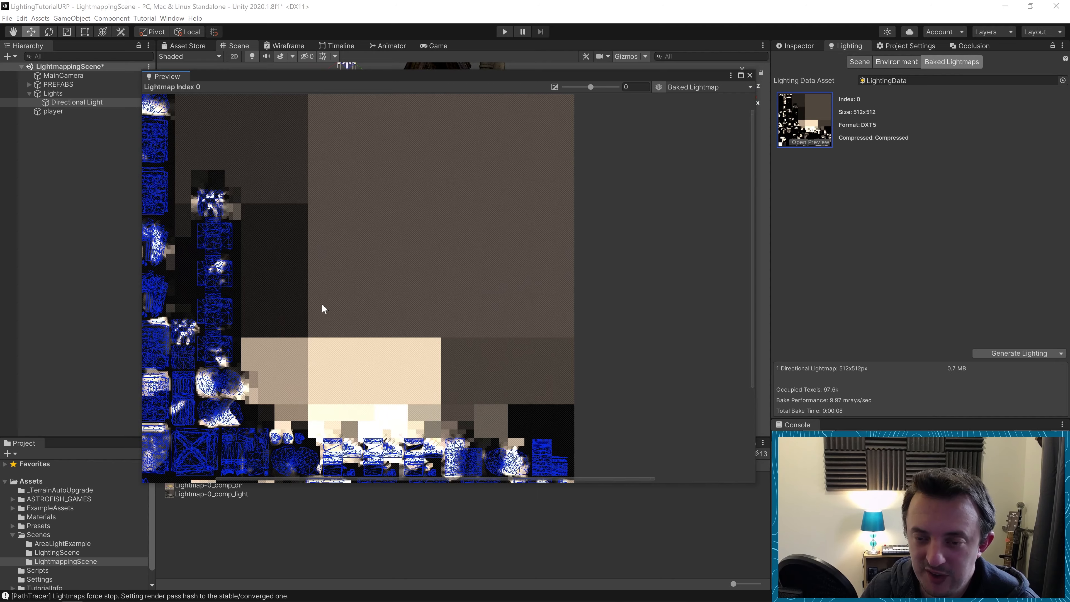
Step: Examine the baked lightmap at index 0 in its preview, close the preview and deselect the directional light
middle_click_drag(321, 303, 485, 285)
scroll(252, 341, "down", 12)
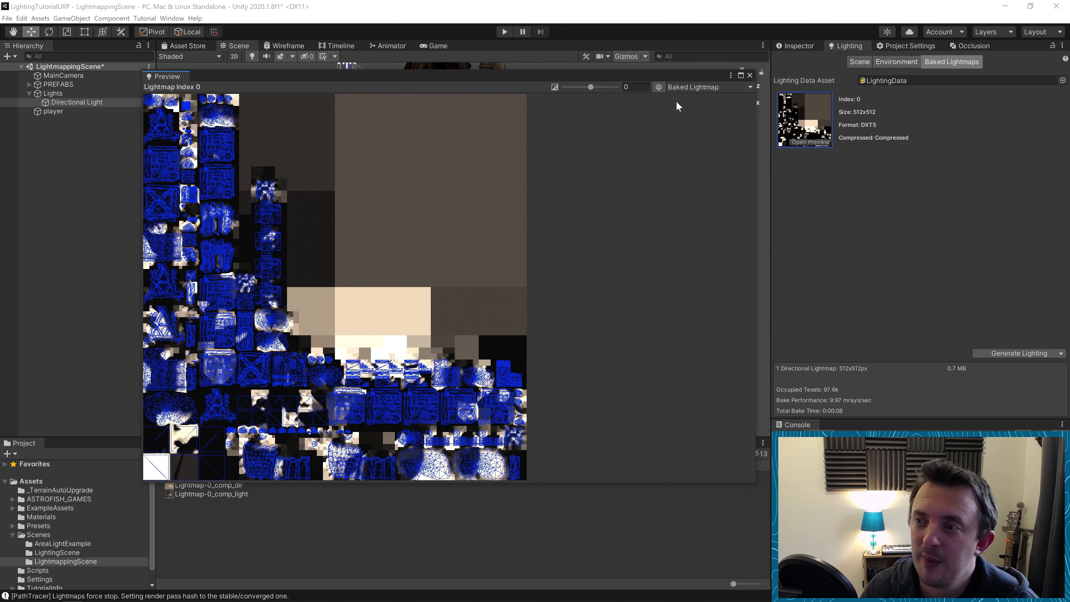
left_click(750, 76)
scroll(611, 152, "down", 2)
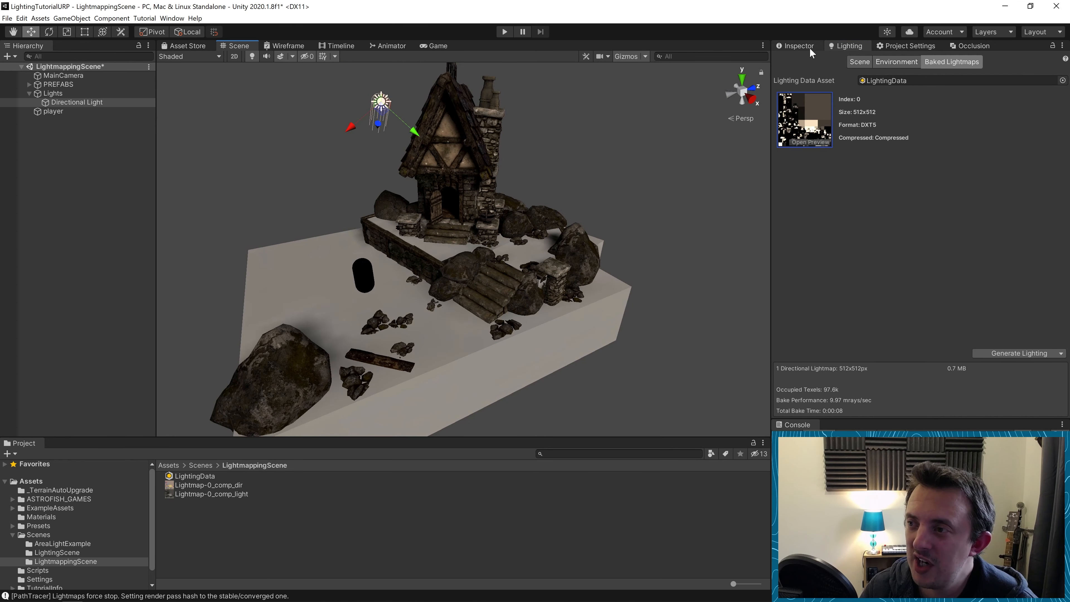
left_click(564, 163)
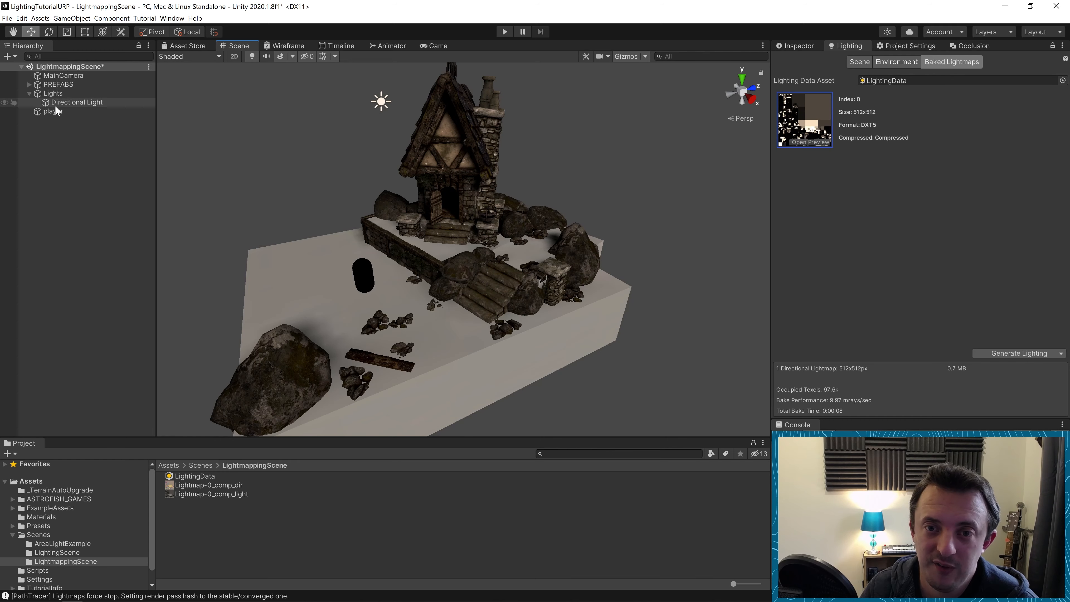
Step: Inspect the static flags of the medieval roof wall mesh on the front gable
left_click(29, 84)
left_click(447, 139)
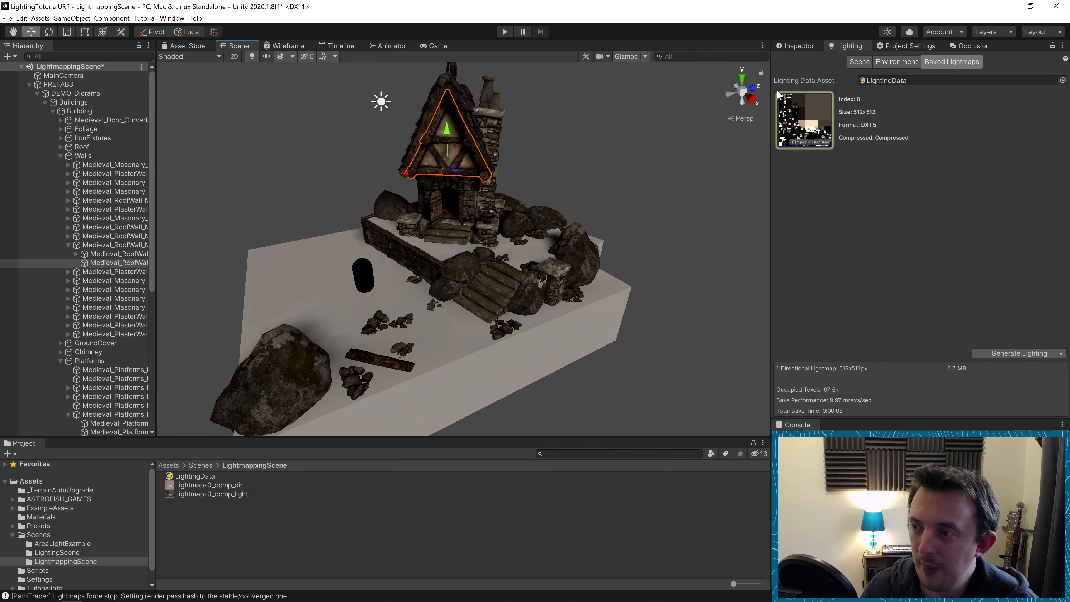
left_click(803, 47)
mouse_move(642, 134)
right_mouse_down()
mouse_move(624, 137)
mouse_move(662, 134)
right_mouse_up()
left_click(1057, 62)
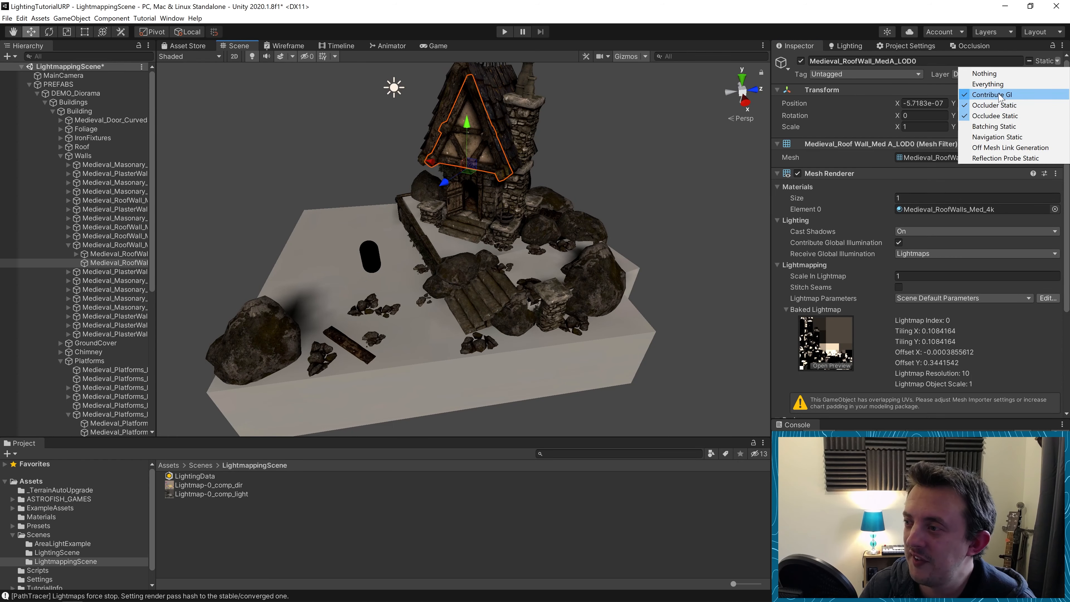
left_click(612, 149)
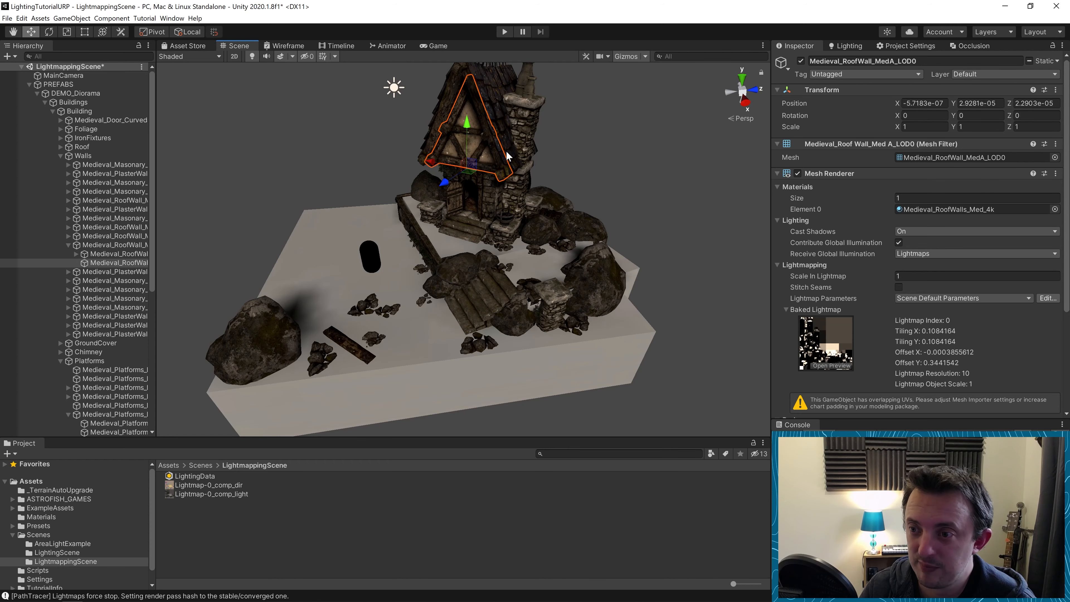
Step: Try moving the large foreground rock to about X -3.06, Y 0.97, check its static flags, and undo the move
left_click(427, 216)
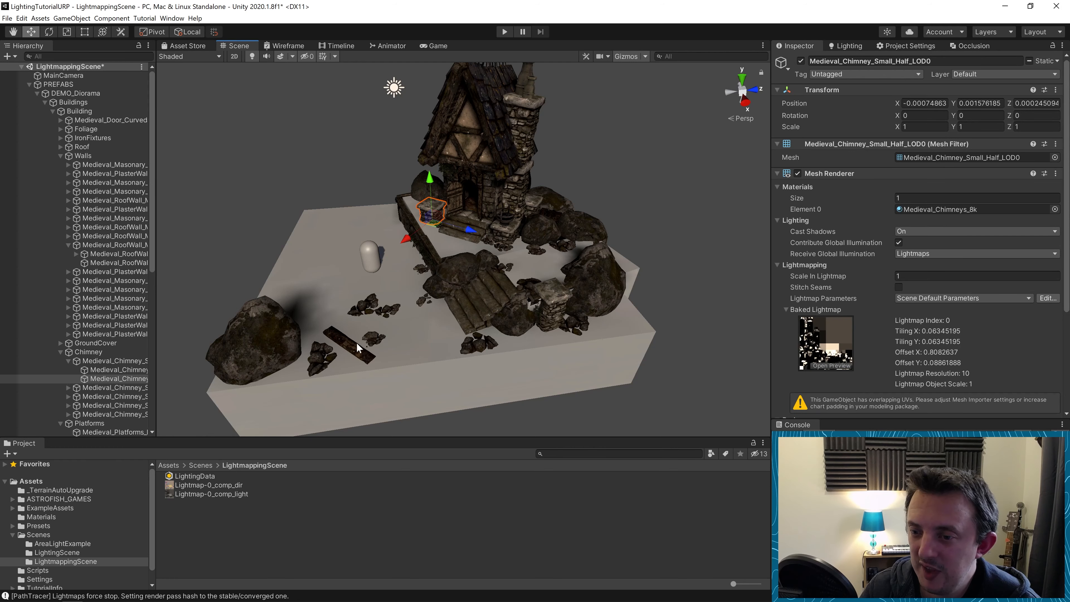
left_click(279, 358)
left_click_drag(252, 357, 216, 270)
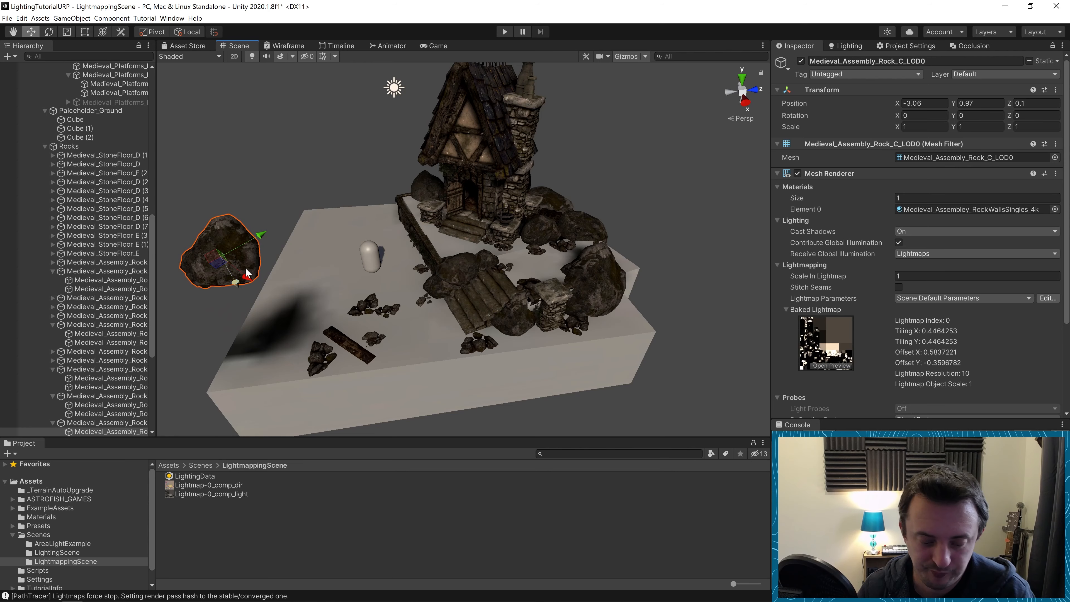
left_click(1057, 61)
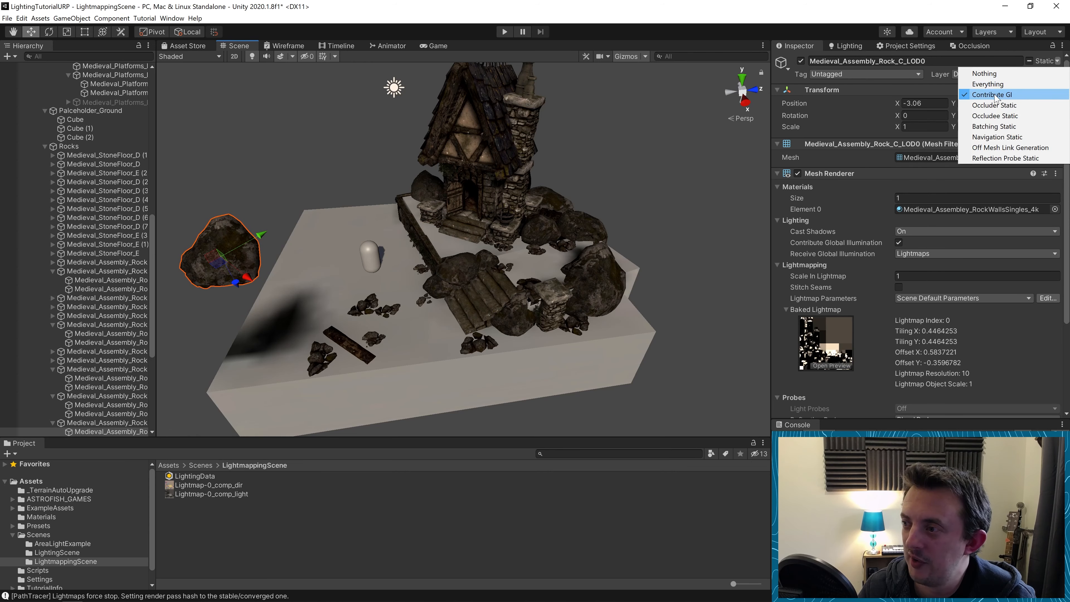
left_click(291, 291)
key("ctrl+z")
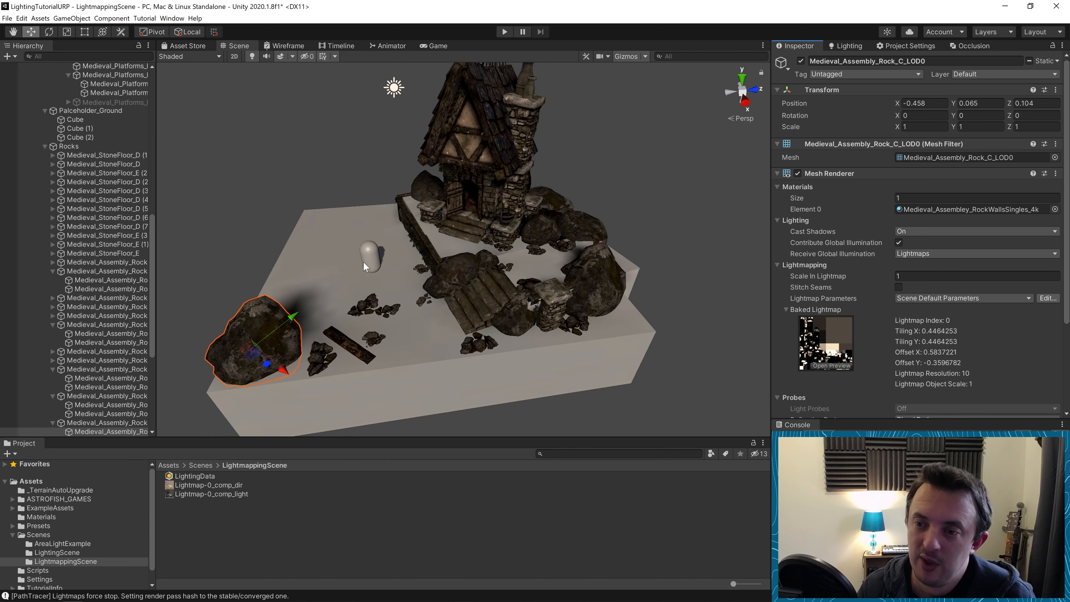
Step: Move the player capsule across the ground to about X -12.39, Z -3.01
left_click(369, 257)
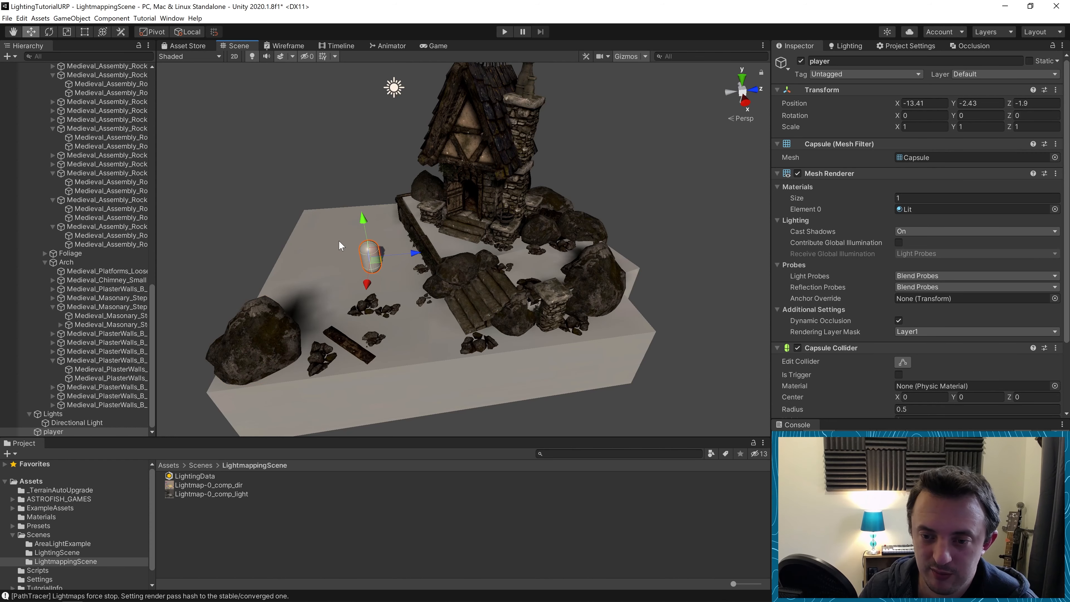
left_click_drag(378, 262, 357, 269)
scroll(355, 270, "up", 6)
right_click_drag(435, 258, 368, 260)
right_click_drag(463, 291, 424, 194)
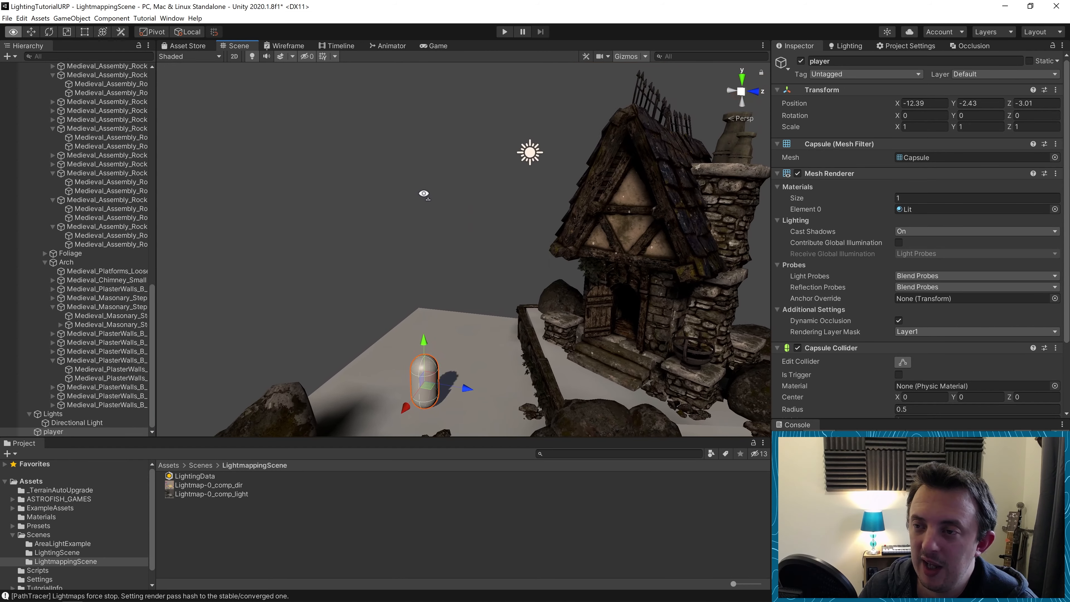
Step: Check the available light modes of the directional light without changing its mode
left_click(529, 157)
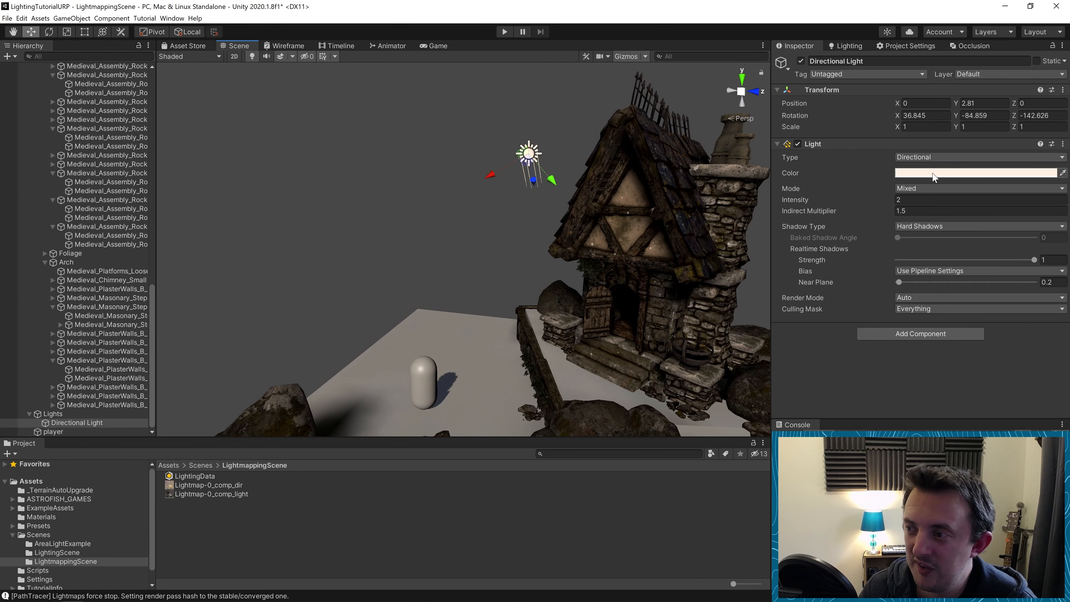
left_click(930, 189)
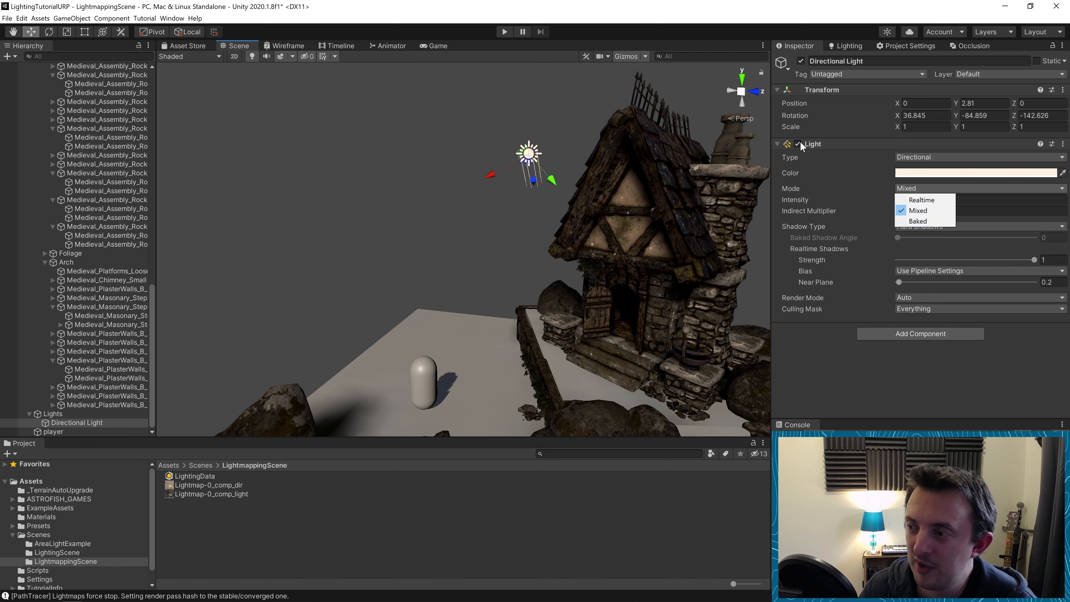
left_click(570, 9)
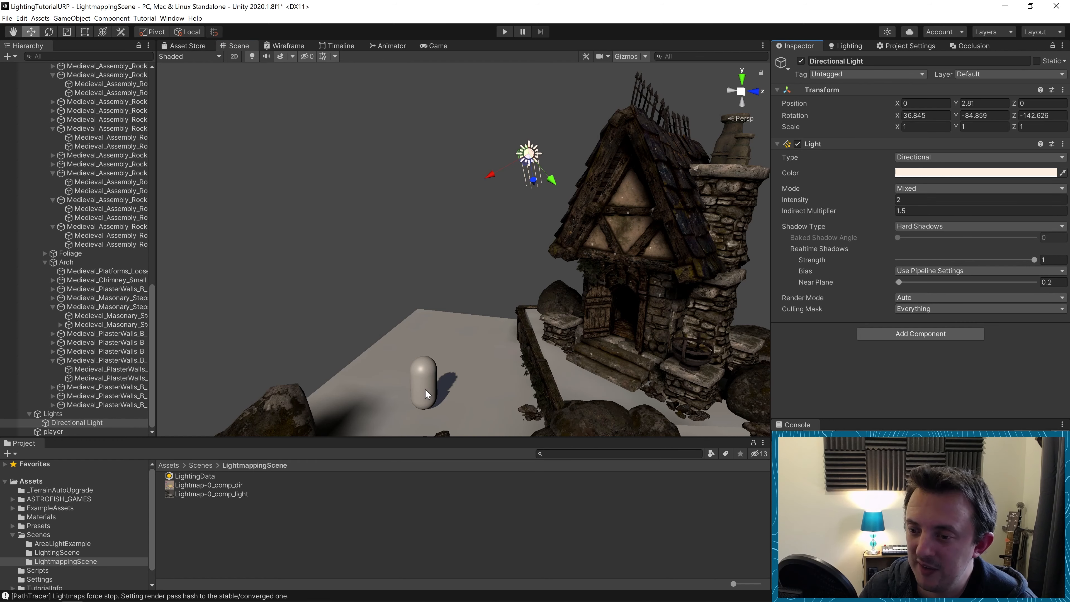
right_click_drag(404, 244, 436, 290)
Step: Check the player capsule's static flags without changing them and shift the capsule across the ground
left_click(114, 434)
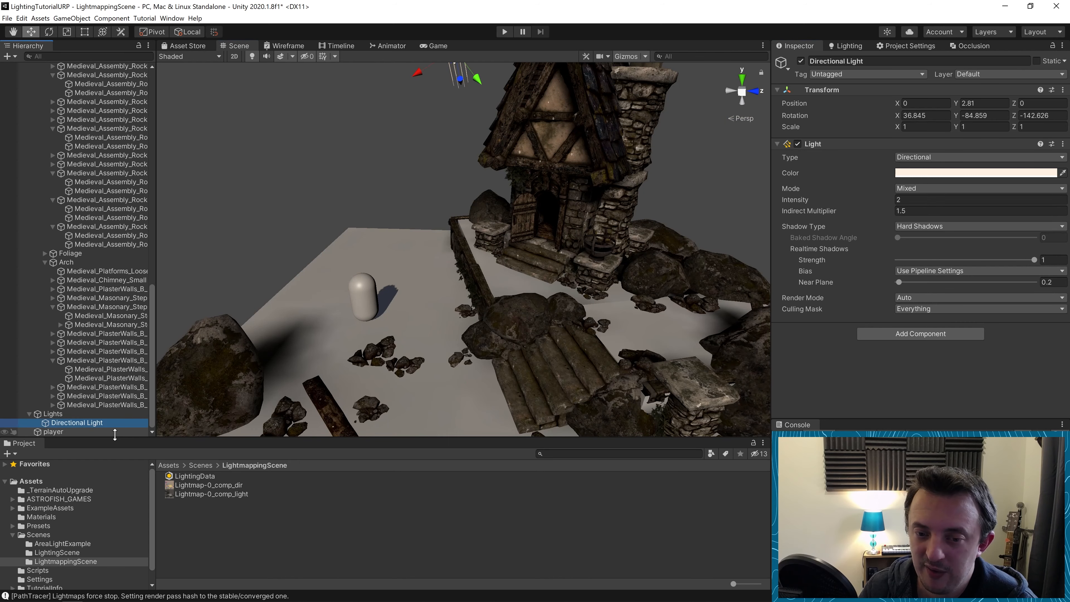
left_click(91, 432)
left_click(1057, 60)
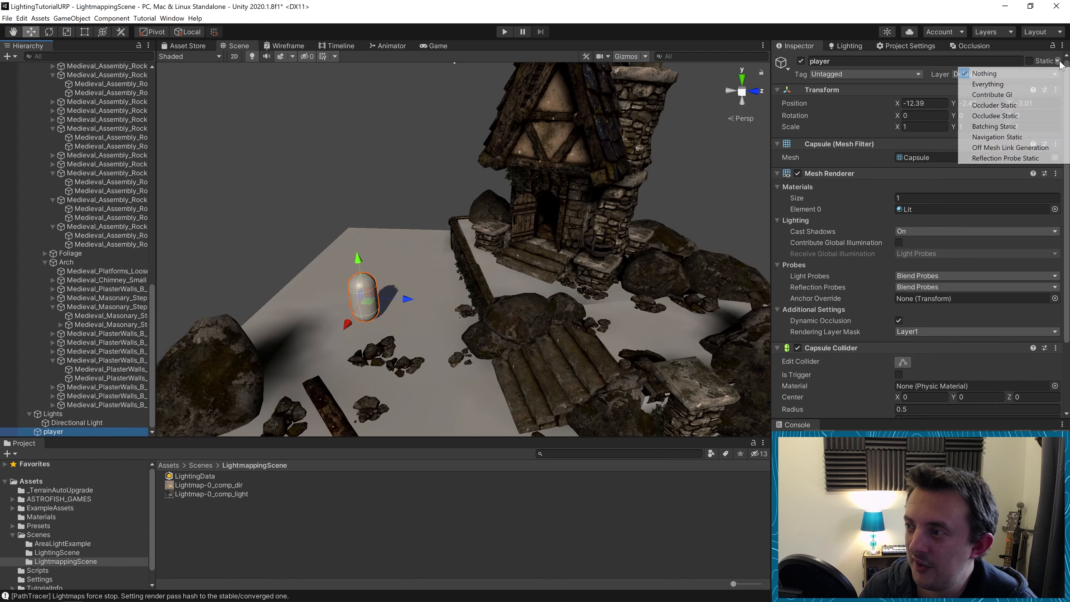
left_click(457, 178)
scroll(436, 216, "down", 4)
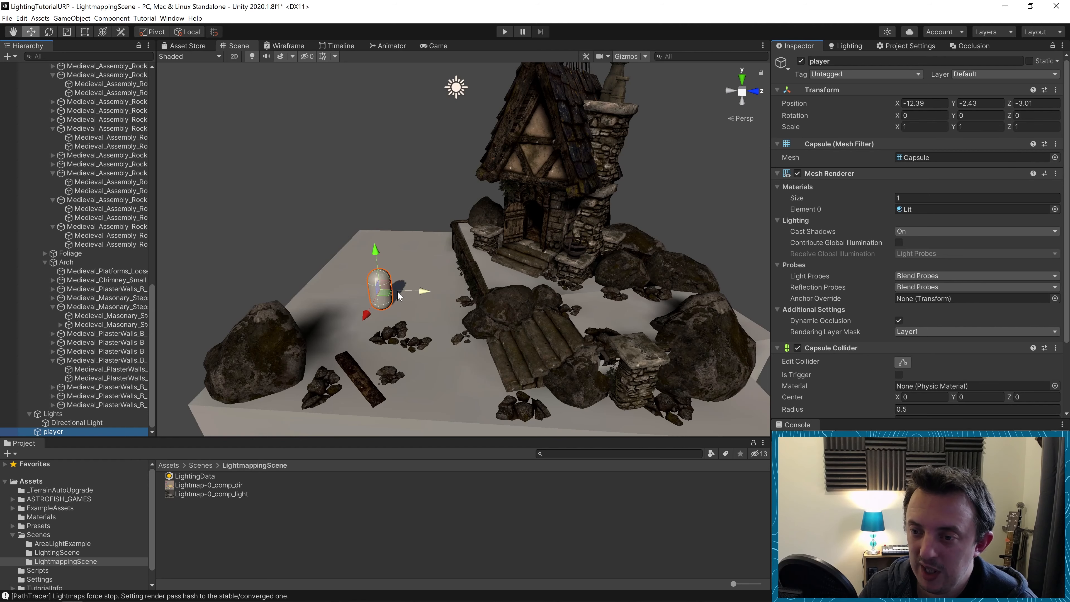
left_click_drag(396, 296, 464, 358)
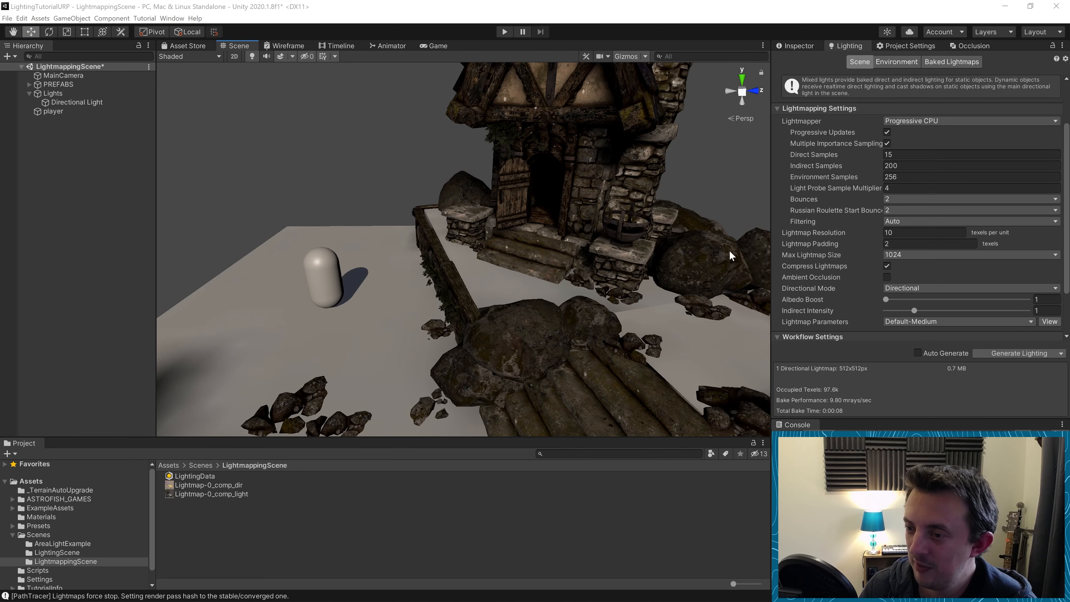
Step: Examine the scene in the Albedo and Texel Validity draw modes
scroll(613, 272, "down", 3)
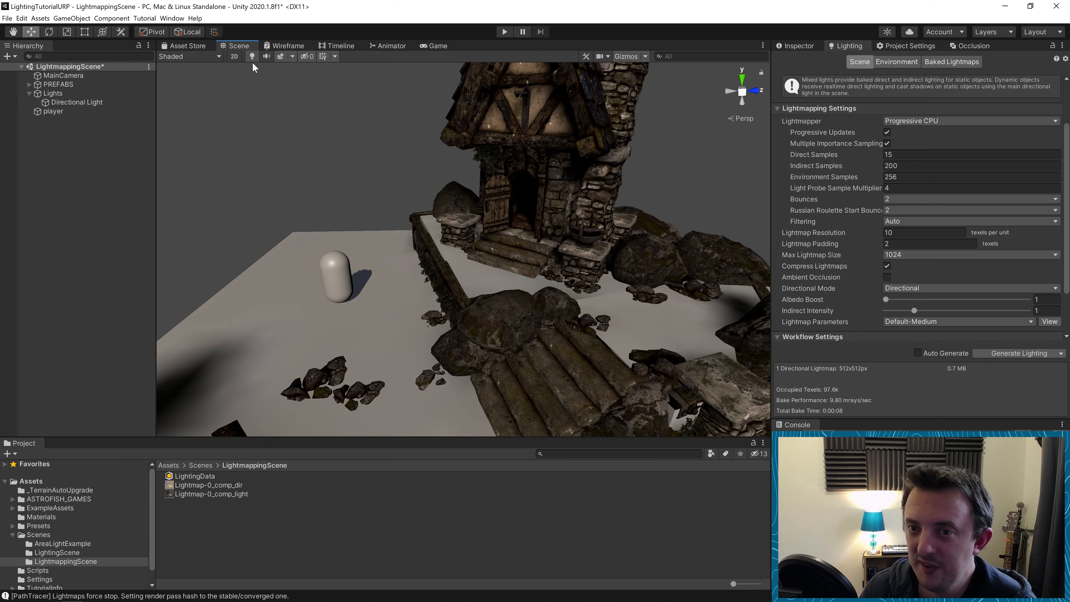
left_click(189, 56)
left_click(180, 150)
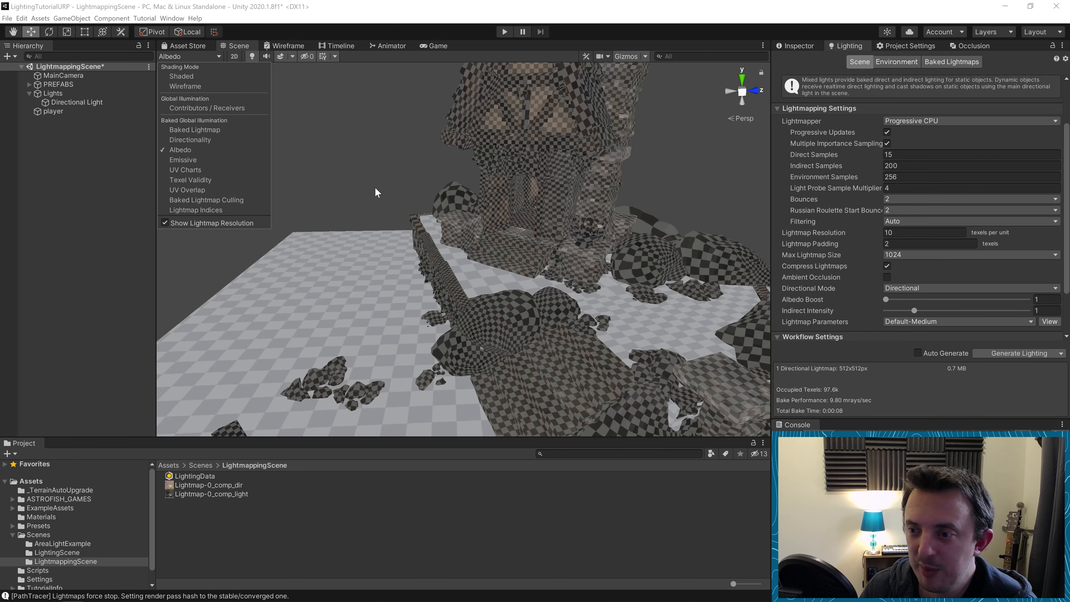
right_click_drag(535, 235, 552, 259)
left_click(187, 56)
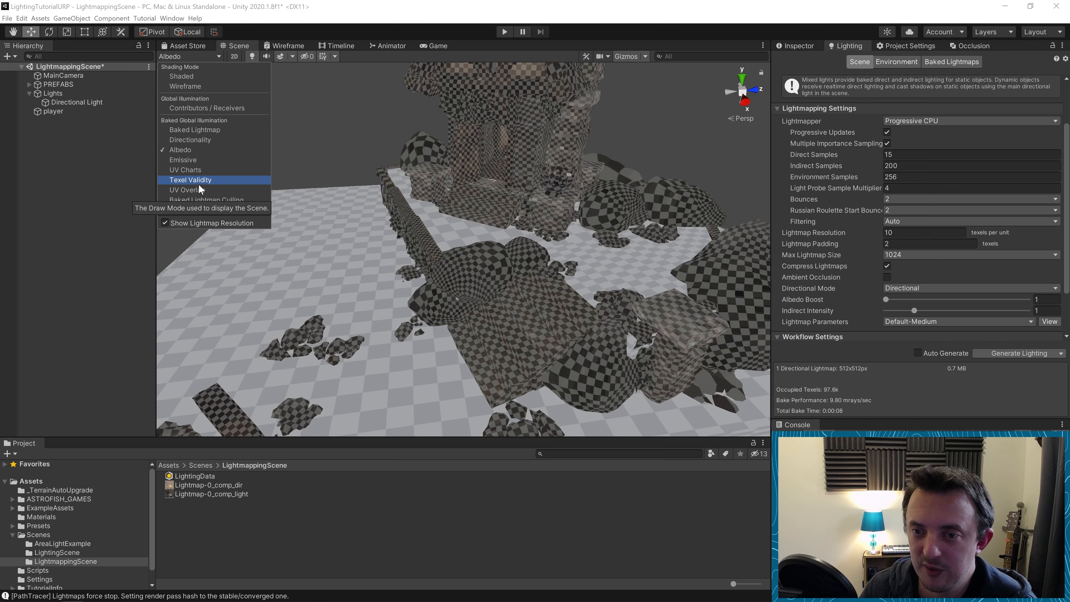
left_click(194, 180)
mouse_move(391, 296)
right_mouse_down()
mouse_move(403, 305)
mouse_move(406, 297)
right_mouse_up()
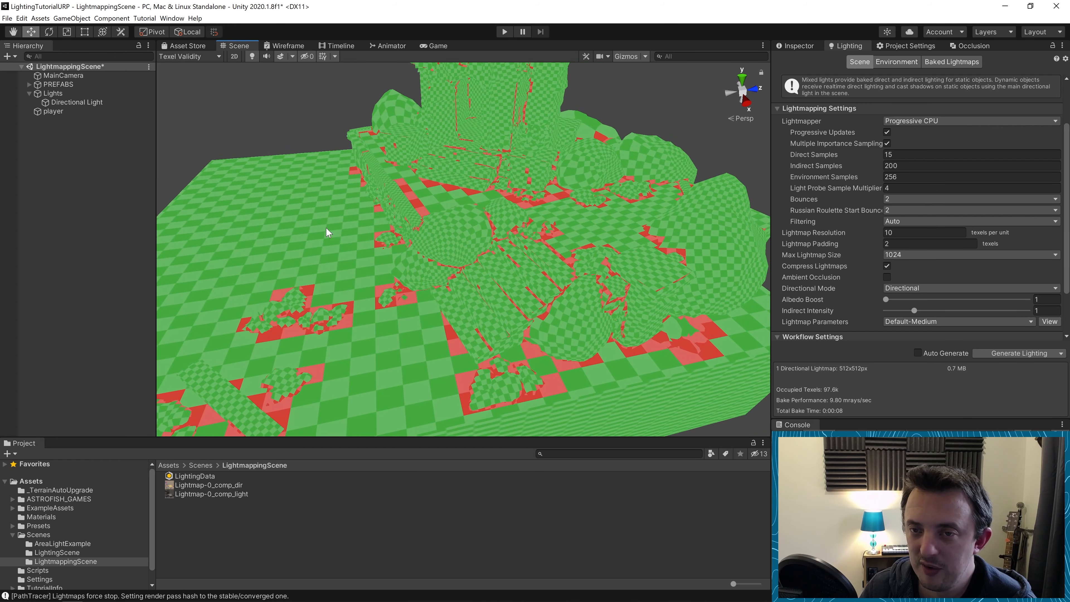
Step: Examine the scene in the Baked Lightmap draw mode and switch back to Albedo
left_click(187, 56)
left_click(197, 131)
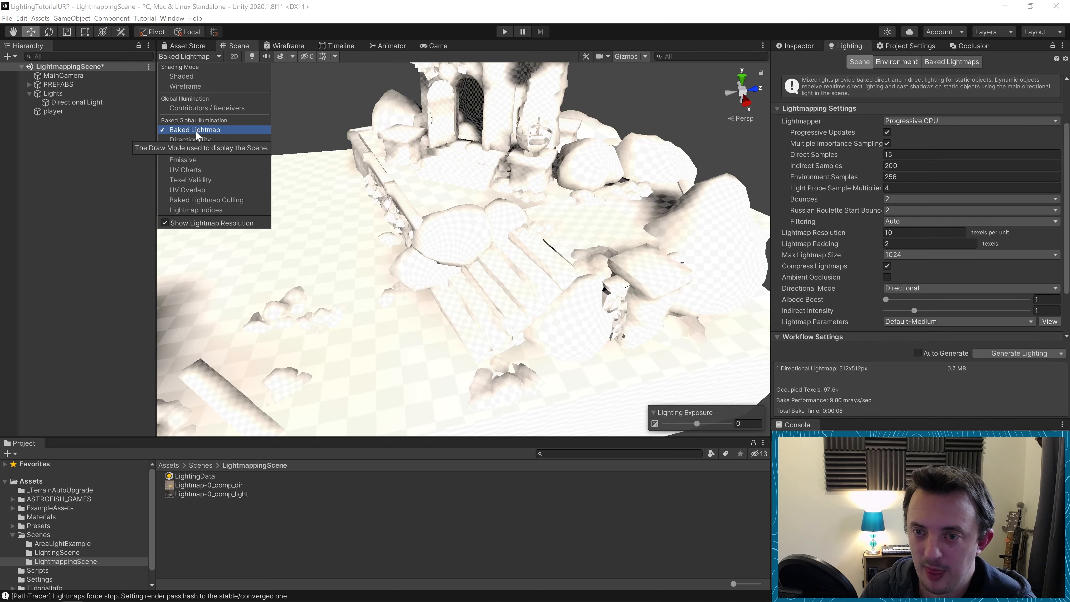
mouse_move(453, 238)
right_mouse_down()
mouse_move(457, 210)
mouse_move(504, 189)
mouse_move(509, 172)
mouse_move(472, 225)
mouse_move(490, 211)
mouse_move(457, 215)
right_mouse_up()
scroll(472, 221, "down", 4)
left_click(203, 57)
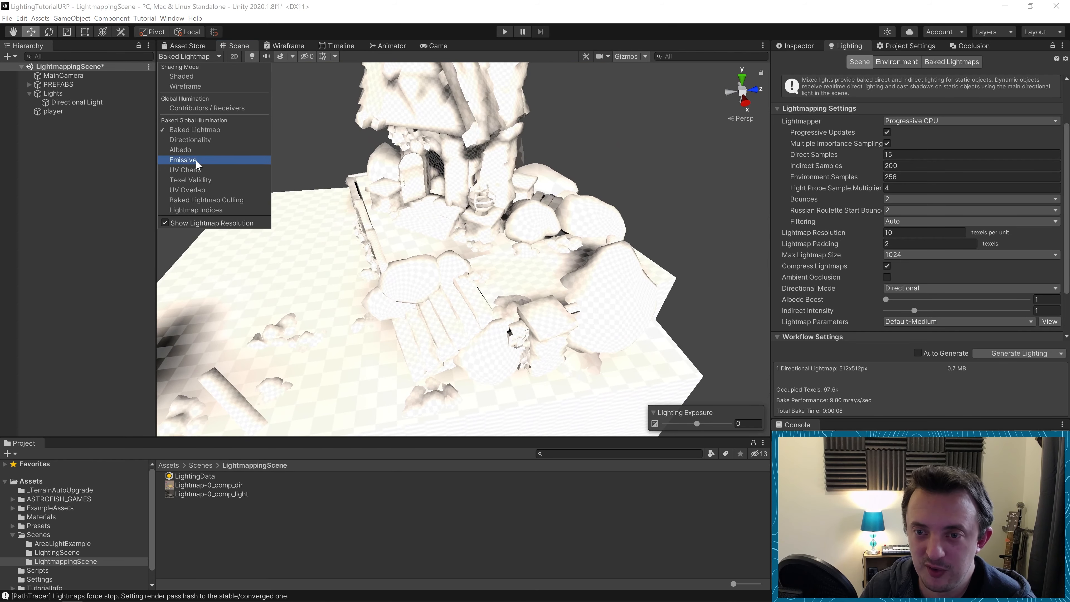
left_click(181, 150)
right_click_drag(595, 160, 737, 153)
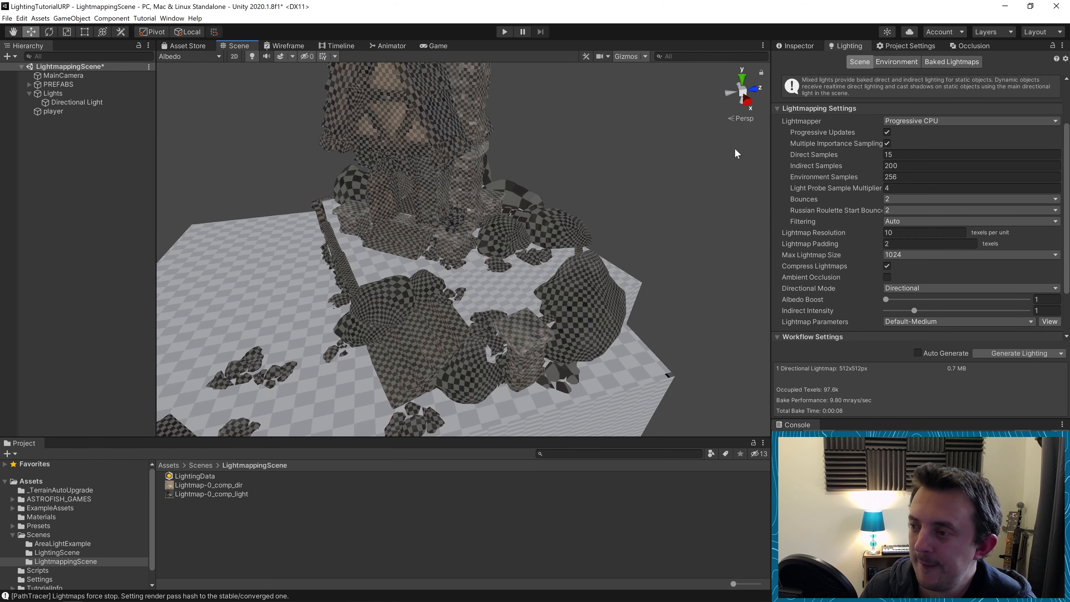
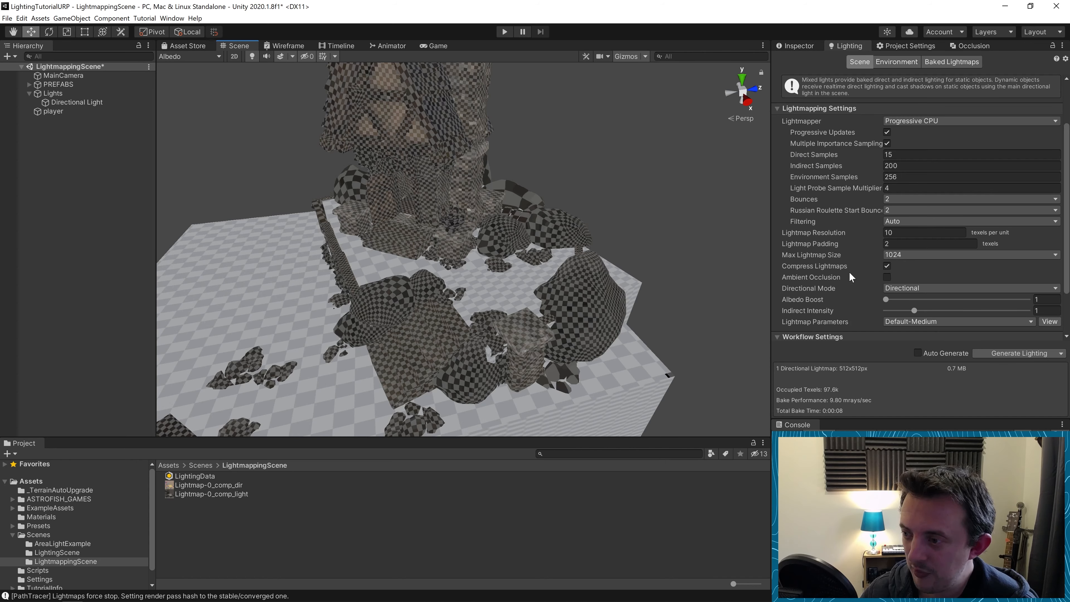
Step: Enable Ambient Occlusion in the lightmapping settings and generate the lighting
left_click(887, 278)
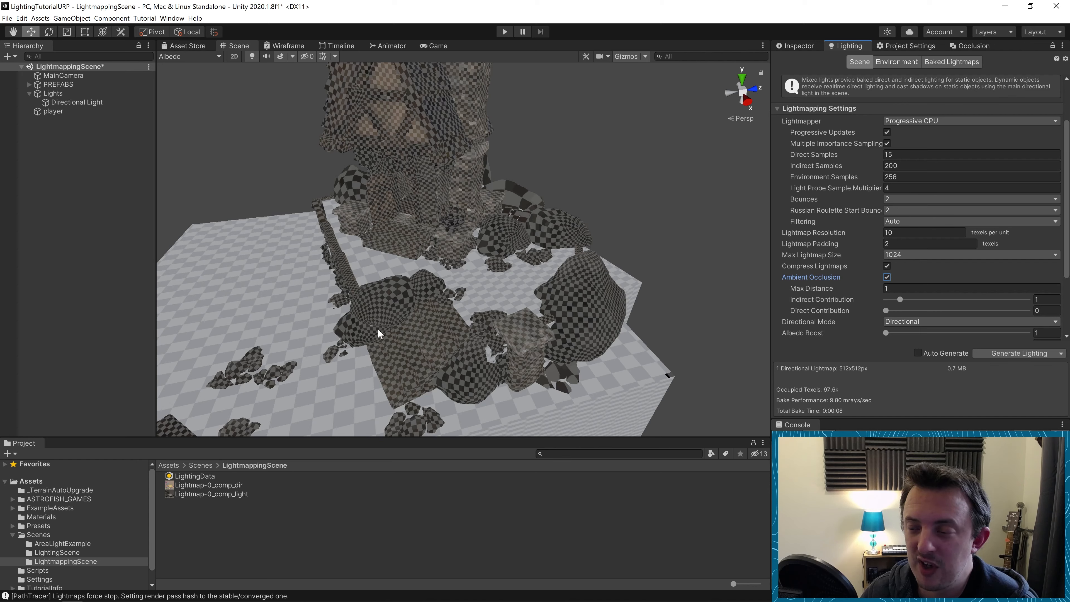
middle_click_drag(386, 328, 440, 260)
scroll(440, 259, "up", 4)
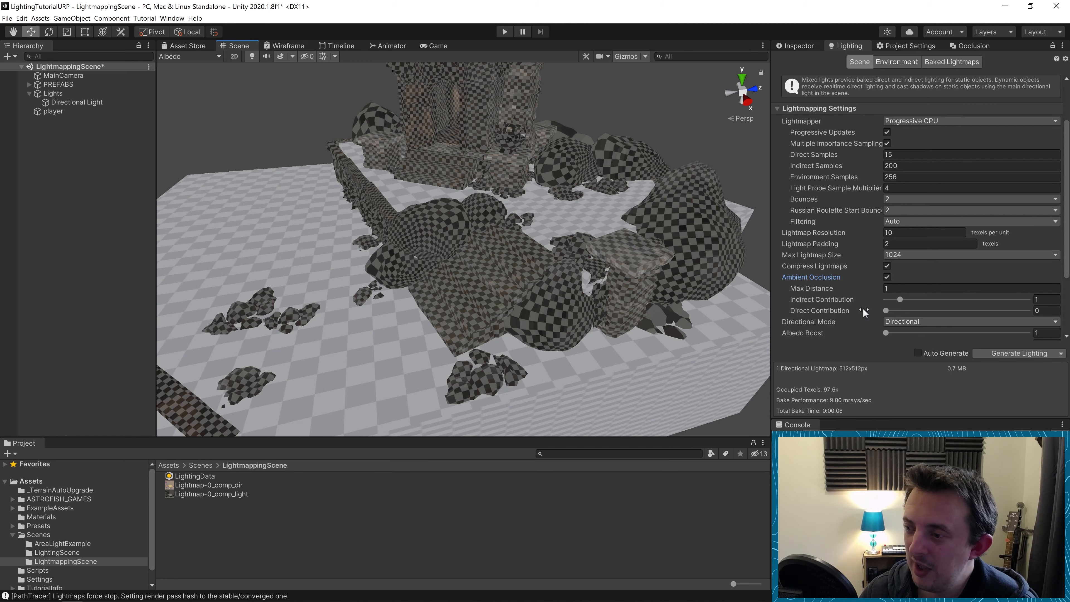
left_click(1011, 353)
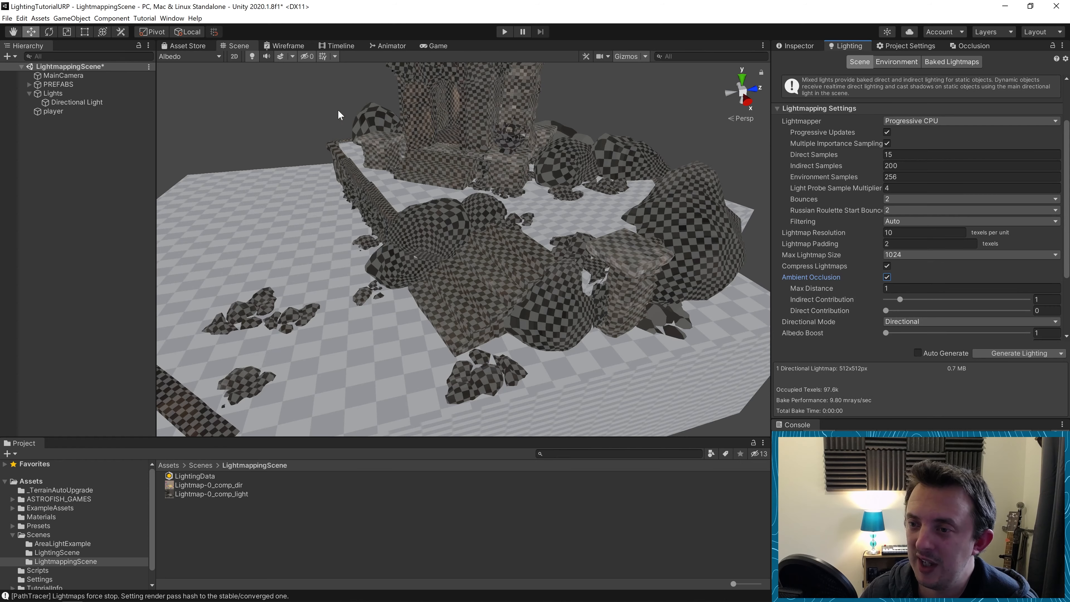
Step: Return the scene view to Shaded mode and inspect the baked result around the steps and rocks
left_click(190, 56)
left_click(181, 74)
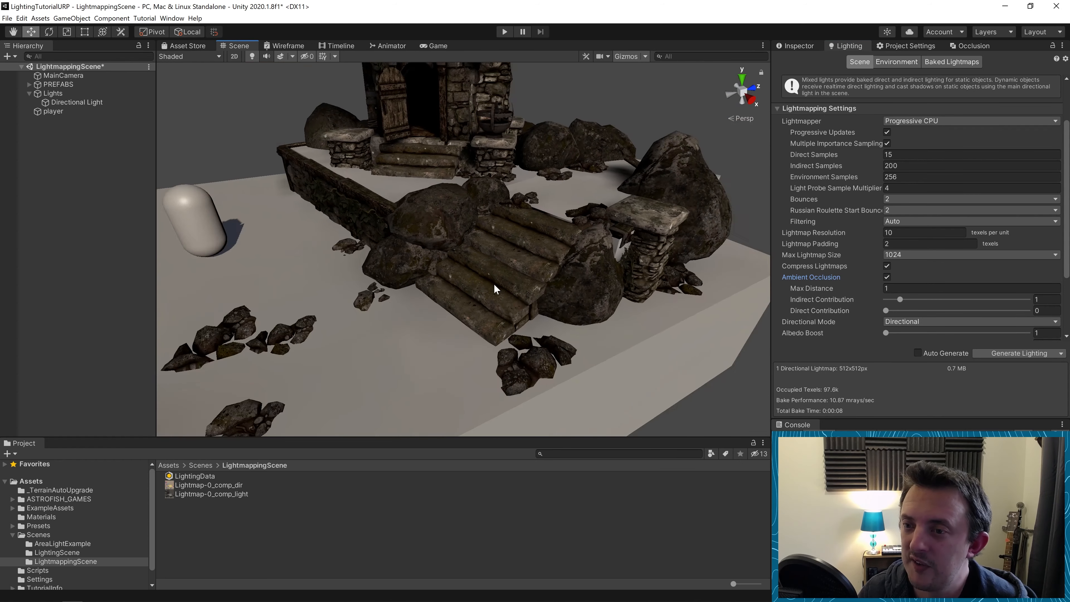
scroll(495, 284, "down", 2)
middle_click_drag(441, 229, 389, 255)
middle_click_drag(546, 238, 513, 272)
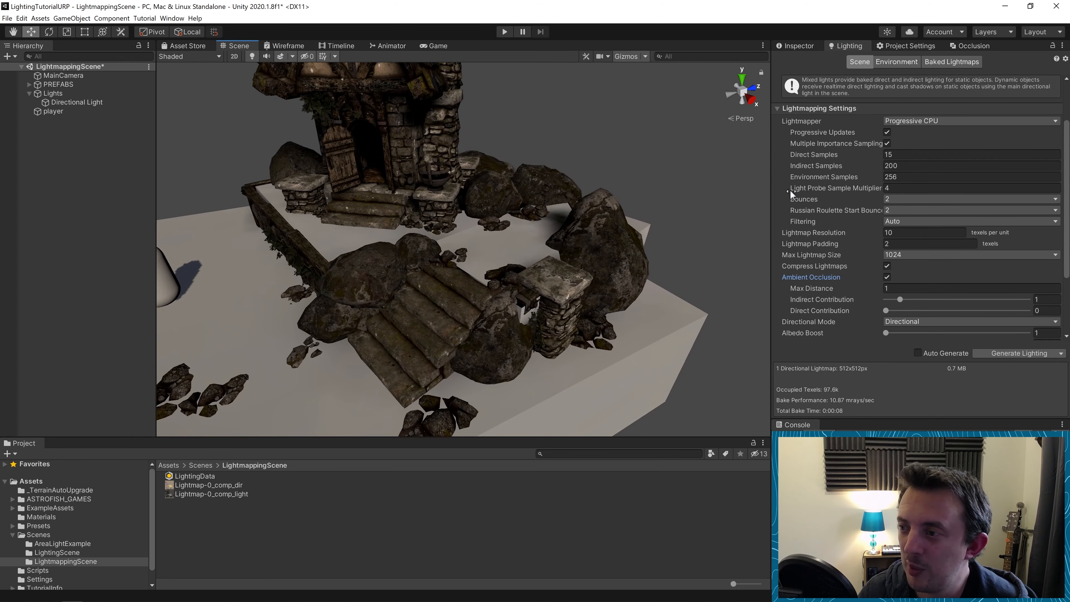
middle_click_drag(484, 239, 551, 261)
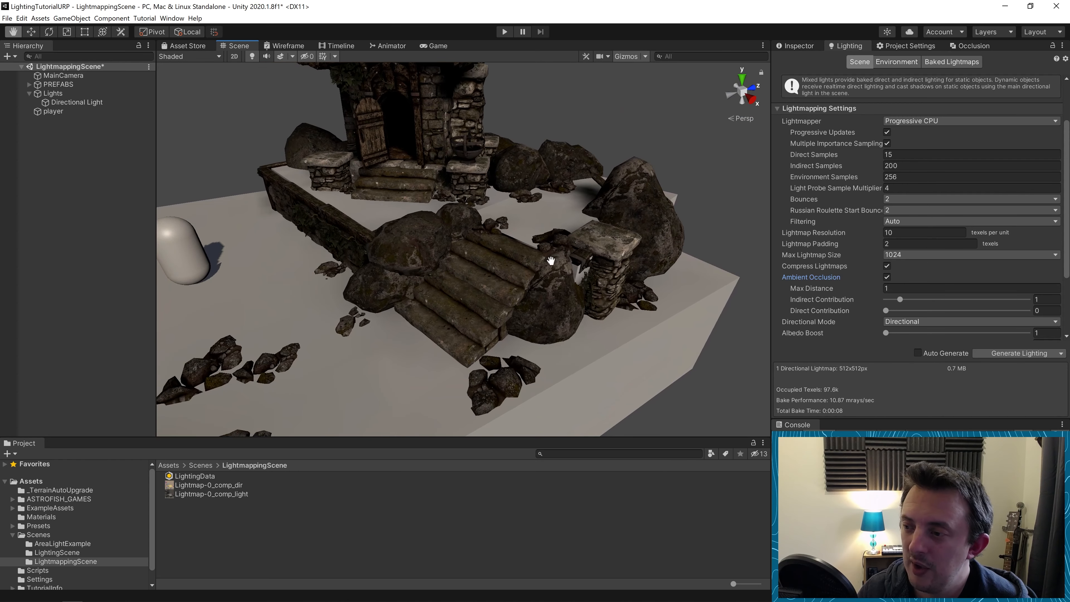
Step: Check the Directional Mode options in the lightmapping settings, leaving Directional selected
left_click(896, 325)
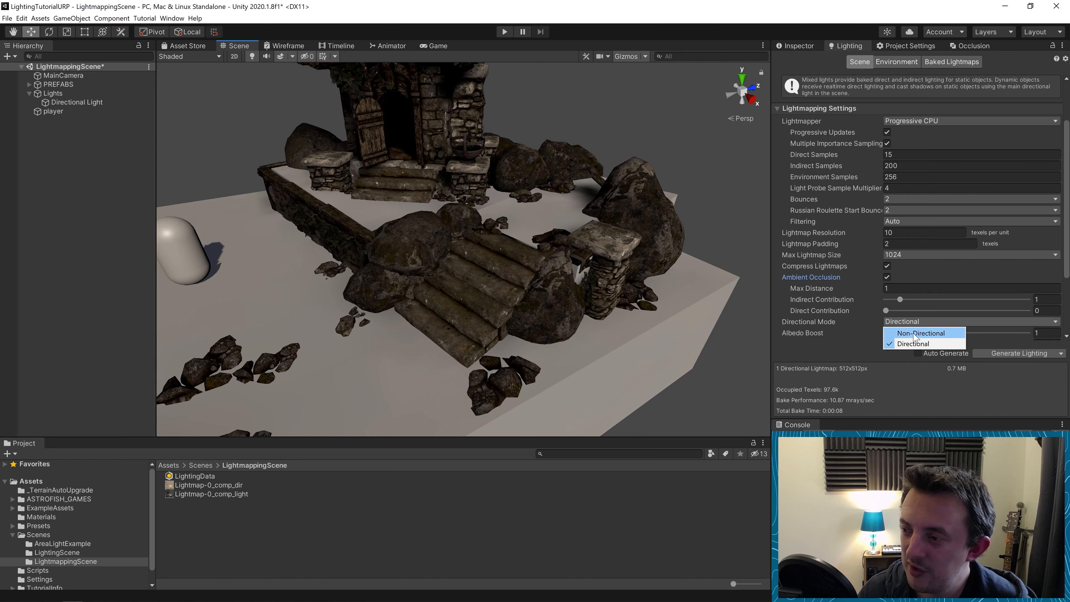
left_click(361, 293)
scroll(411, 347, "down", 3)
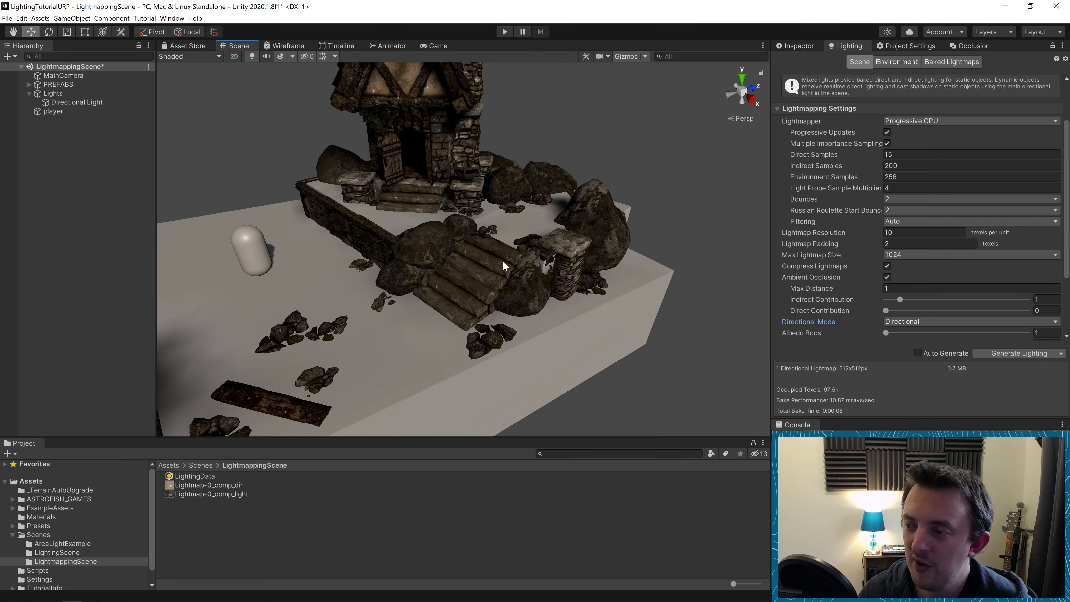
Step: Examine the baked shading on the rocks, steps and ground of the diorama, and collapse the DEMO_Diorama hierarchy
scroll(437, 298, "down", 3)
scroll(433, 284, "down", 2)
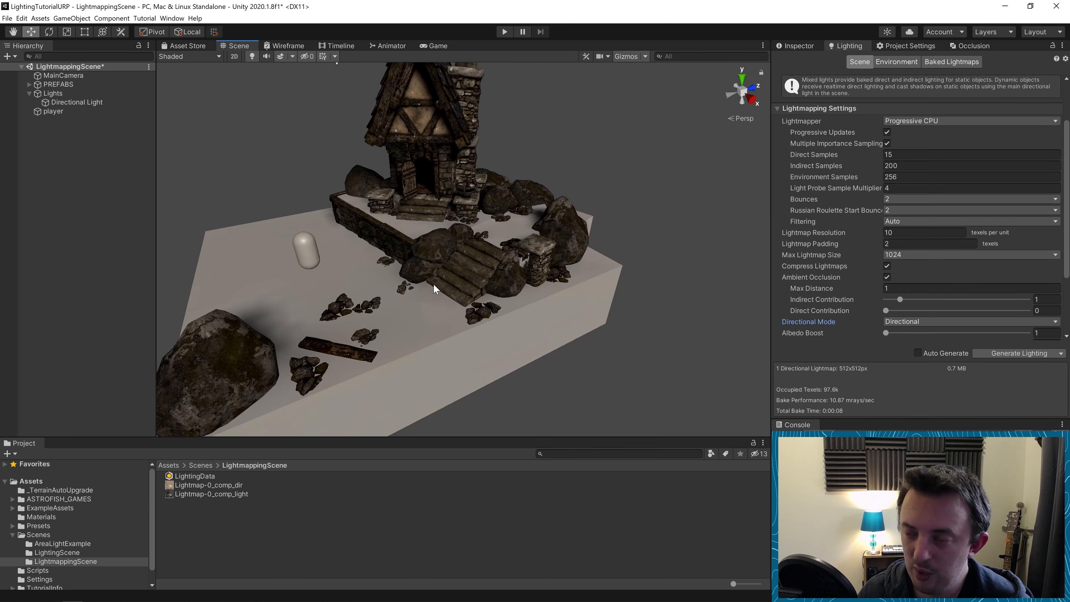
right_click_drag(440, 281, 469, 281)
middle_click_drag(424, 283, 478, 276)
scroll(438, 275, "up", 6)
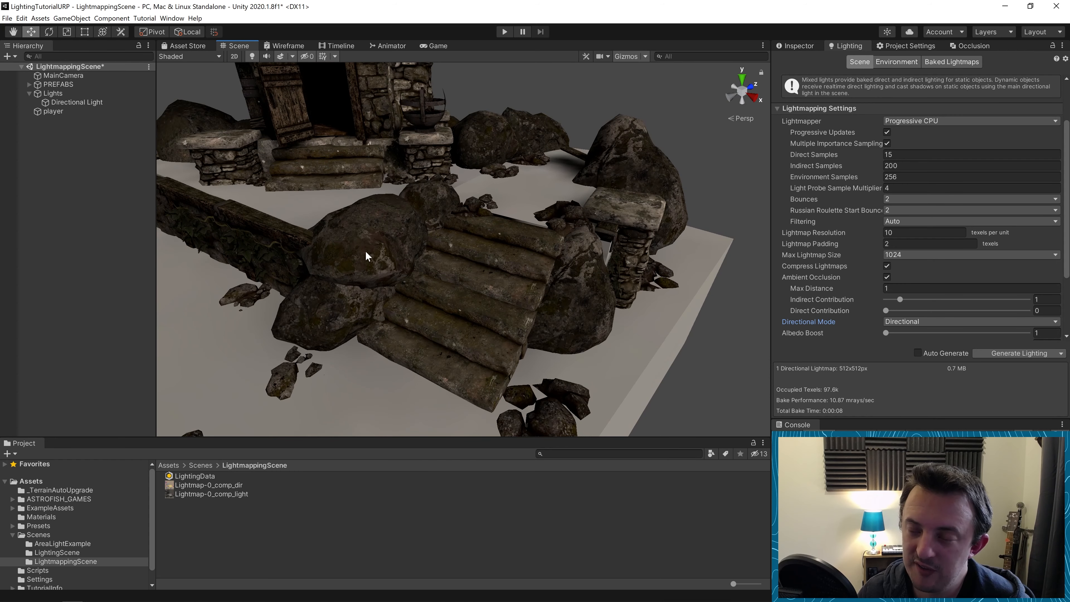
left_click(376, 245)
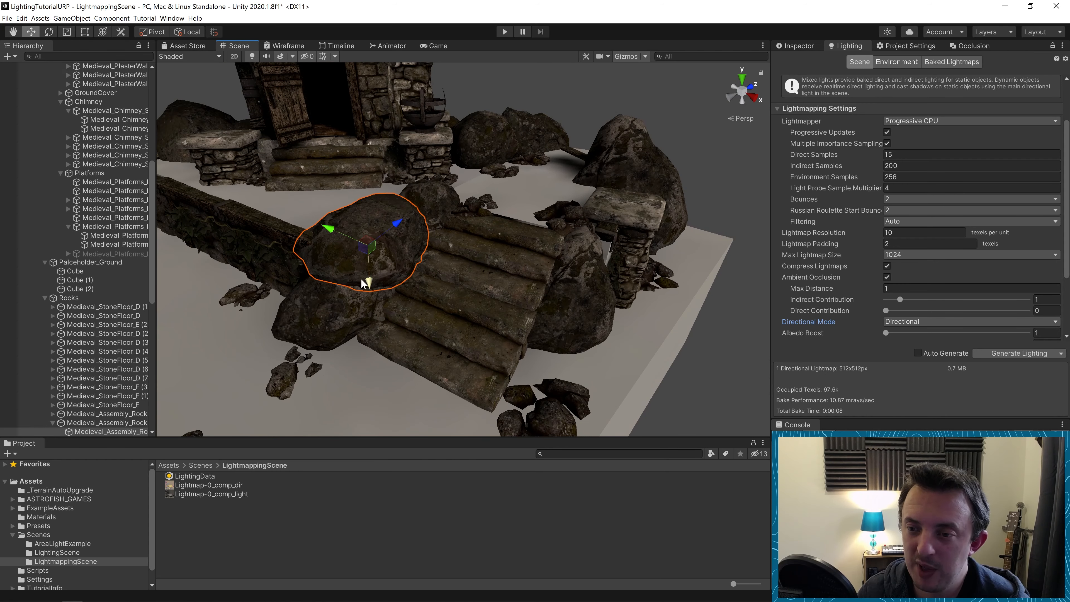
left_click(394, 344)
scroll(394, 344, "down", 3)
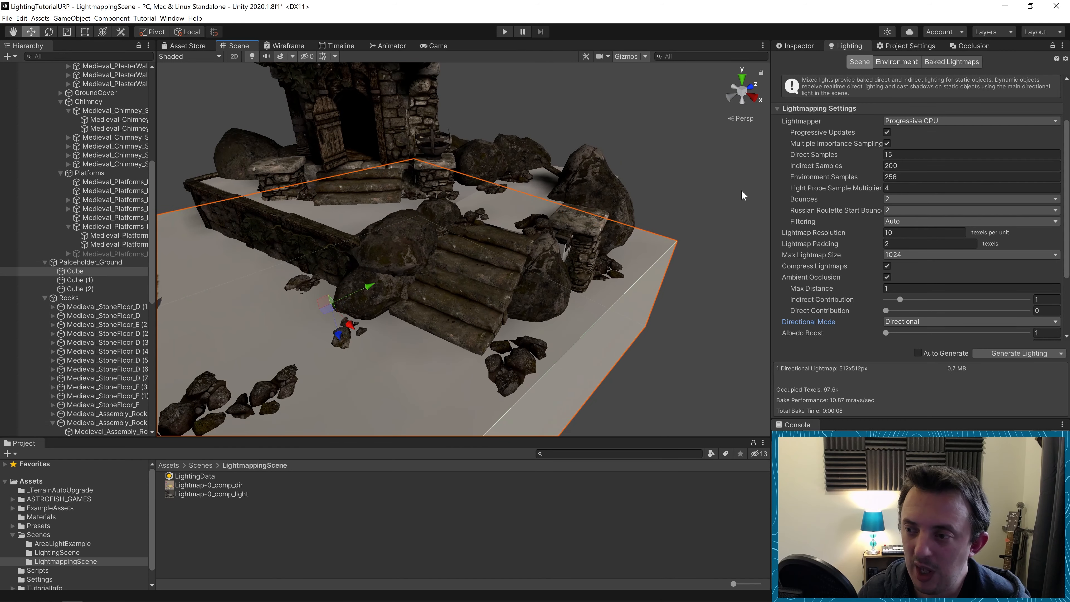
scroll(668, 195, "down", 2)
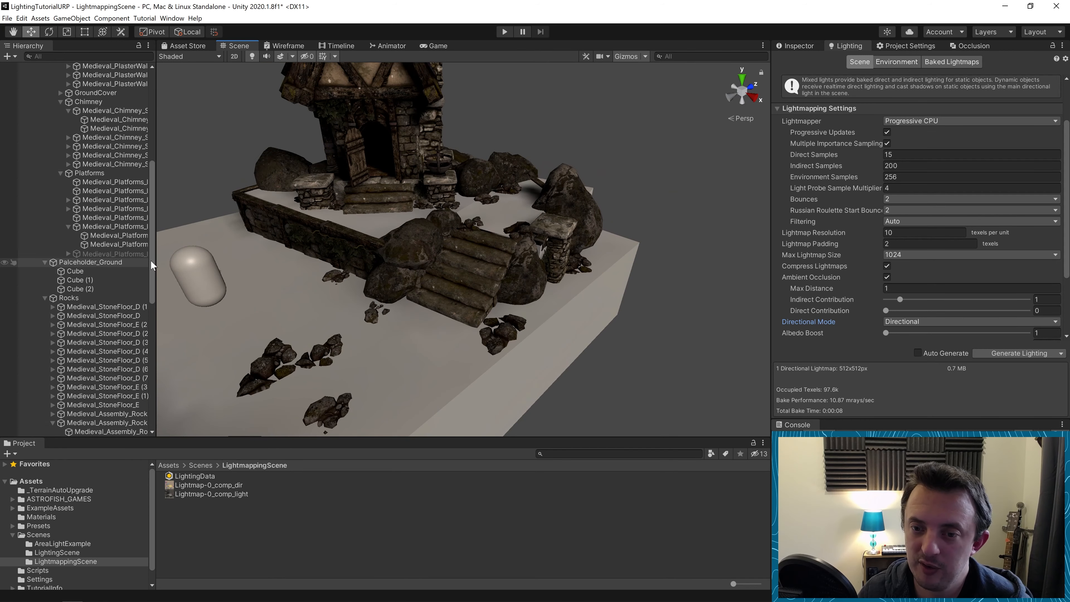
scroll(46, 122, "up", 10)
left_click(37, 93)
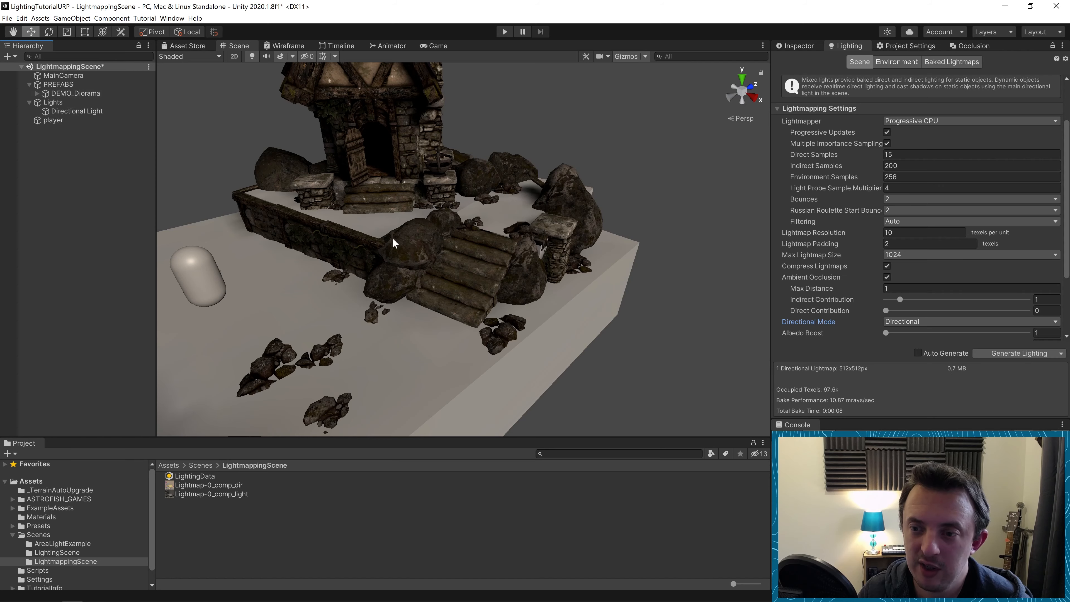
Step: Inspect the higher-resolution bake around the doorway, steps and iron basket, and view the whole house again
scroll(497, 319, "up", 3)
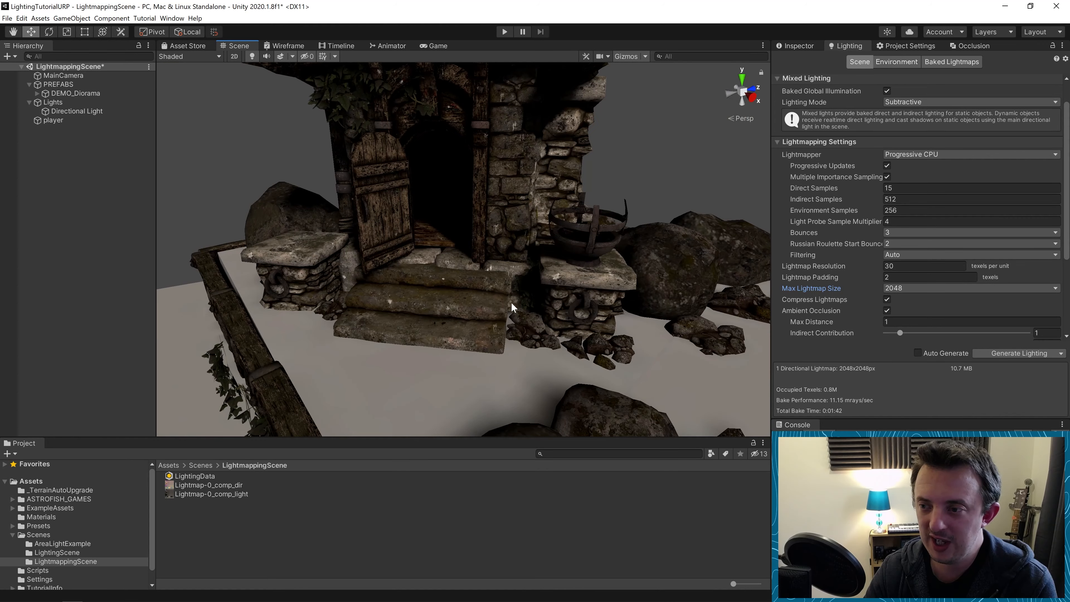
left_click_drag(510, 301, 462, 313, "alt")
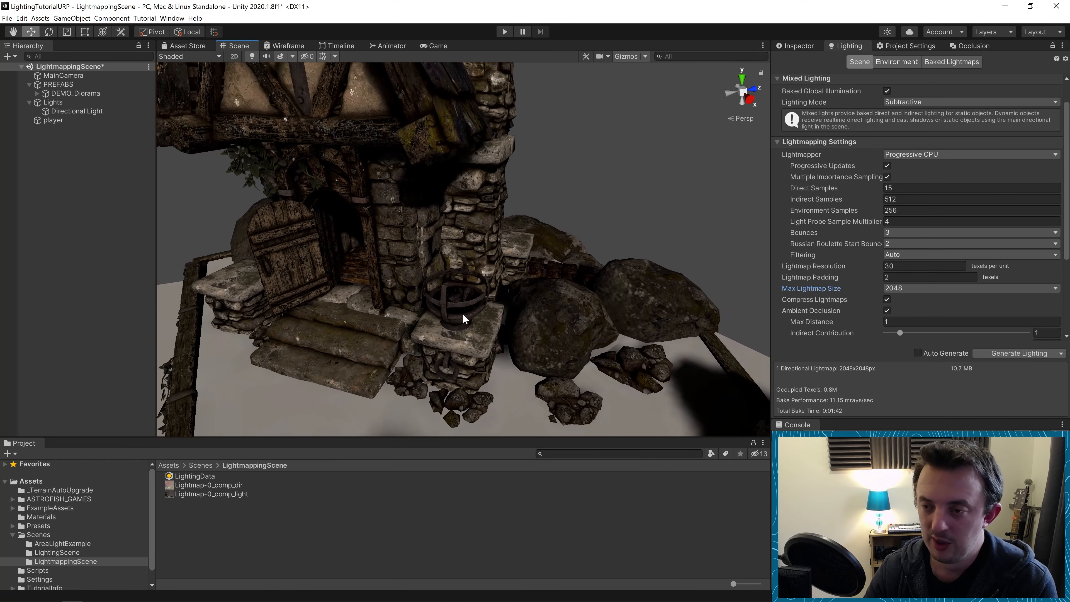
scroll(462, 314, "up", 1)
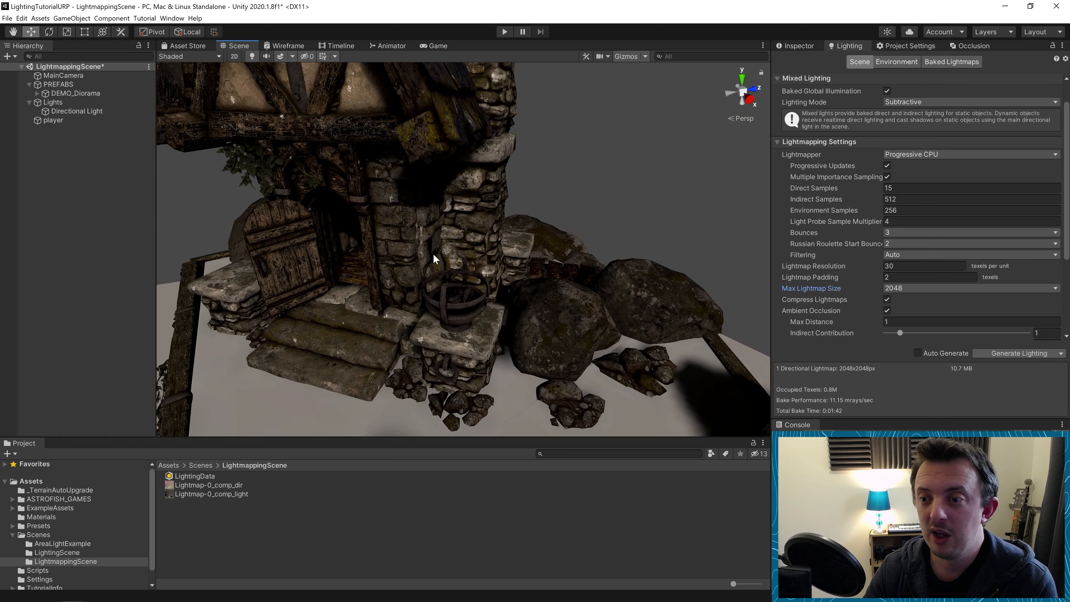
left_click_drag(433, 253, 452, 252, "alt")
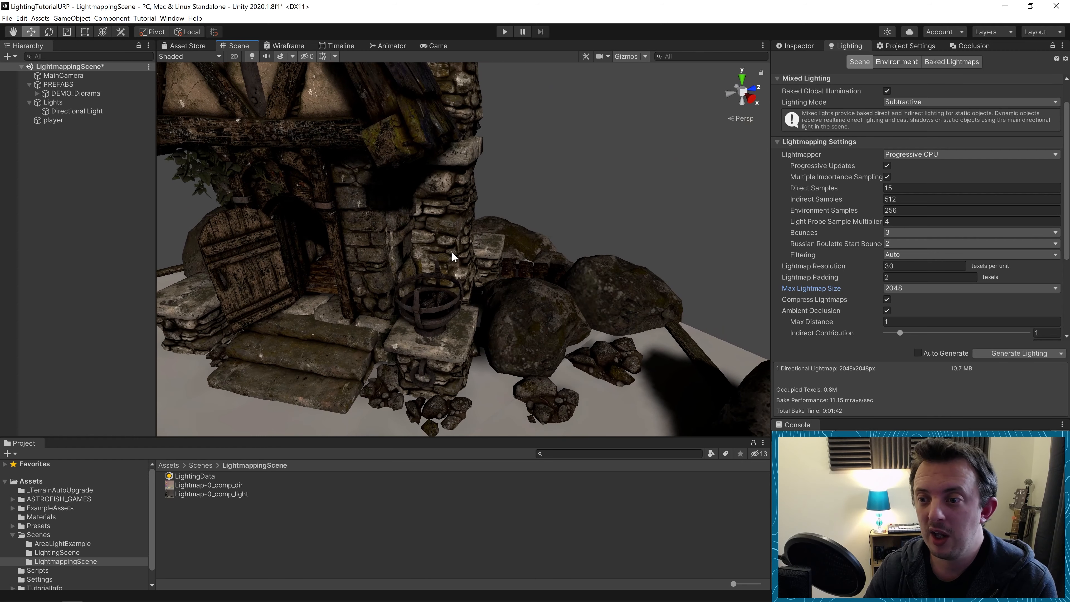
left_click(266, 187)
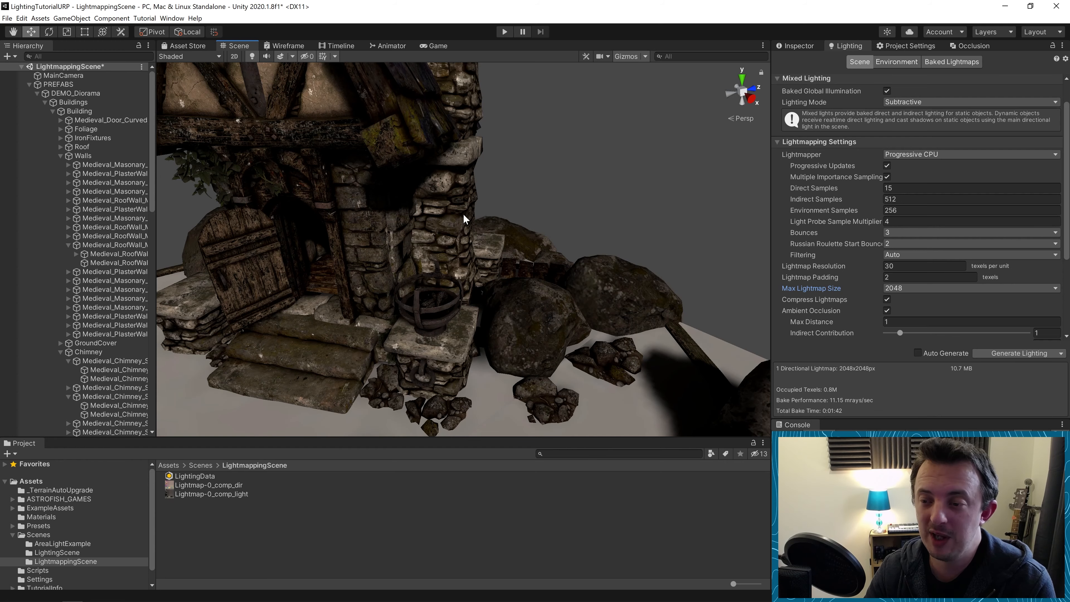
scroll(463, 215, "down", 10)
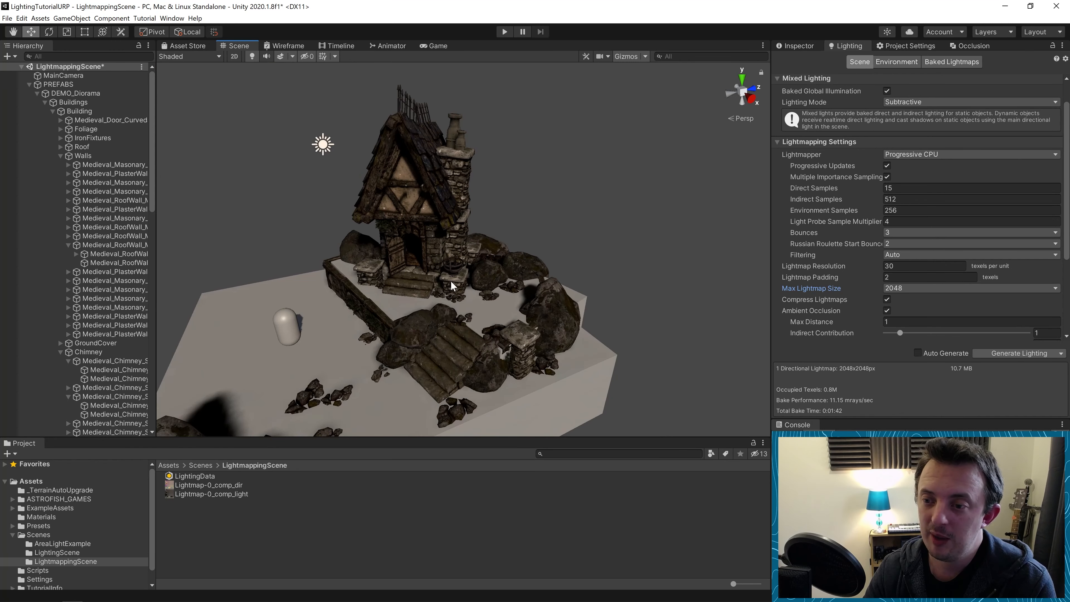
Step: Select the house's front gable wall, locate its mesh in the project and open the import settings of Medieval_RoofWall_MedA
left_click(430, 211)
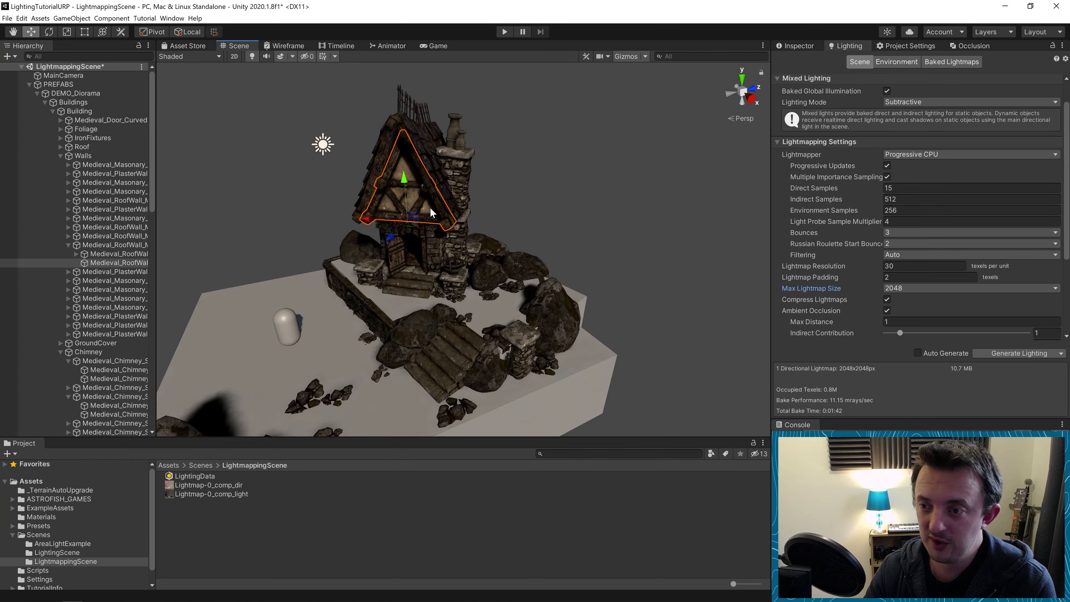
left_click(797, 47)
left_click(969, 157)
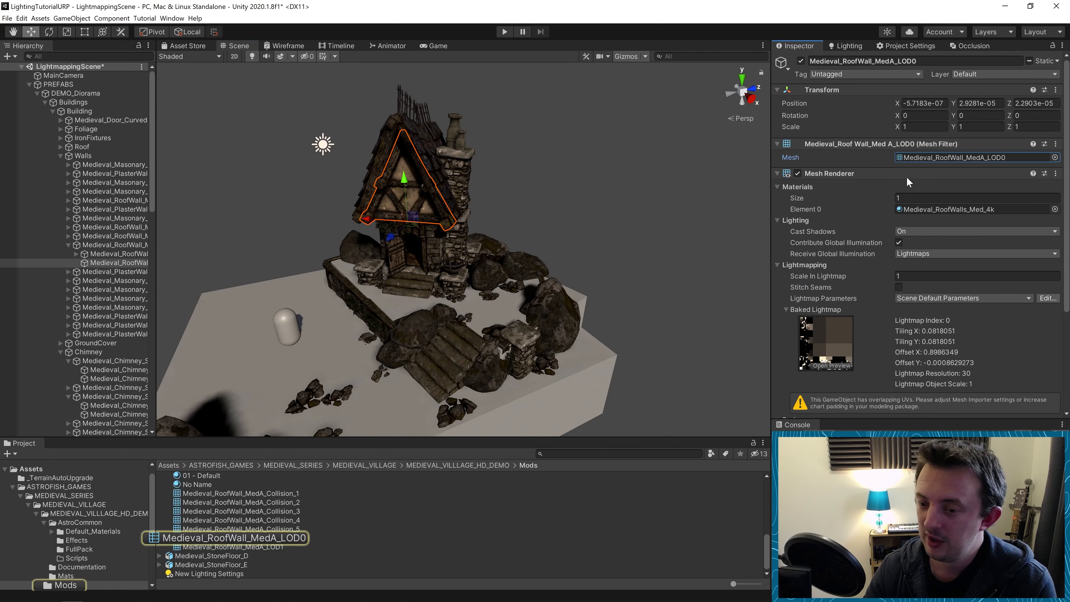
scroll(244, 500, "up", 3)
left_click(220, 505)
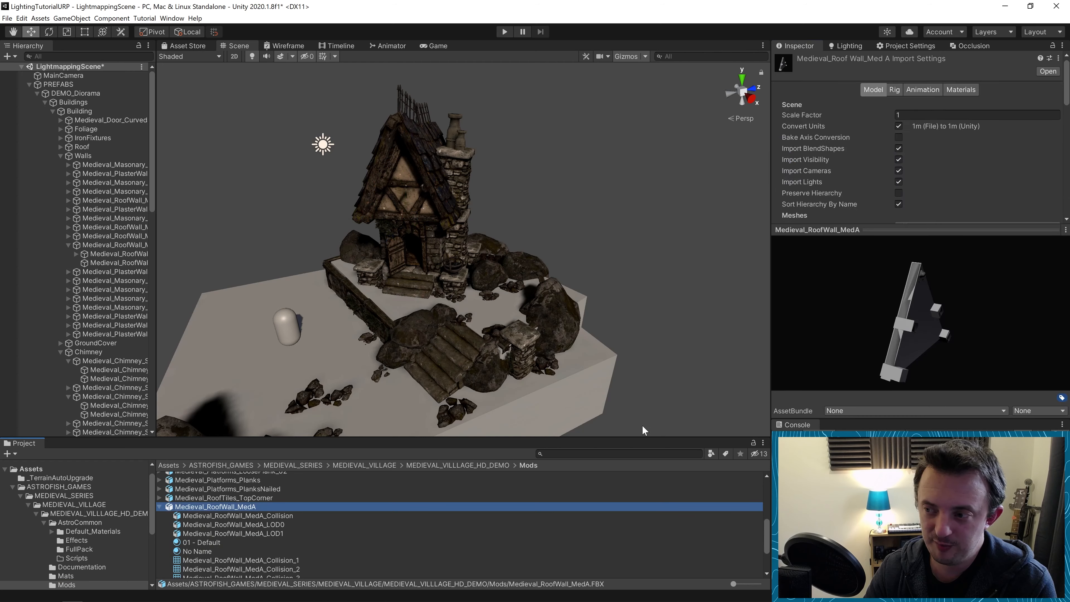
Step: Enable Generate Lightmap UVs for the Medieval_RoofWall_MedA model, apply the import change and expand its Lightmap UVs settings
left_click_drag(884, 229, 895, 290)
scroll(900, 204, "down", 8)
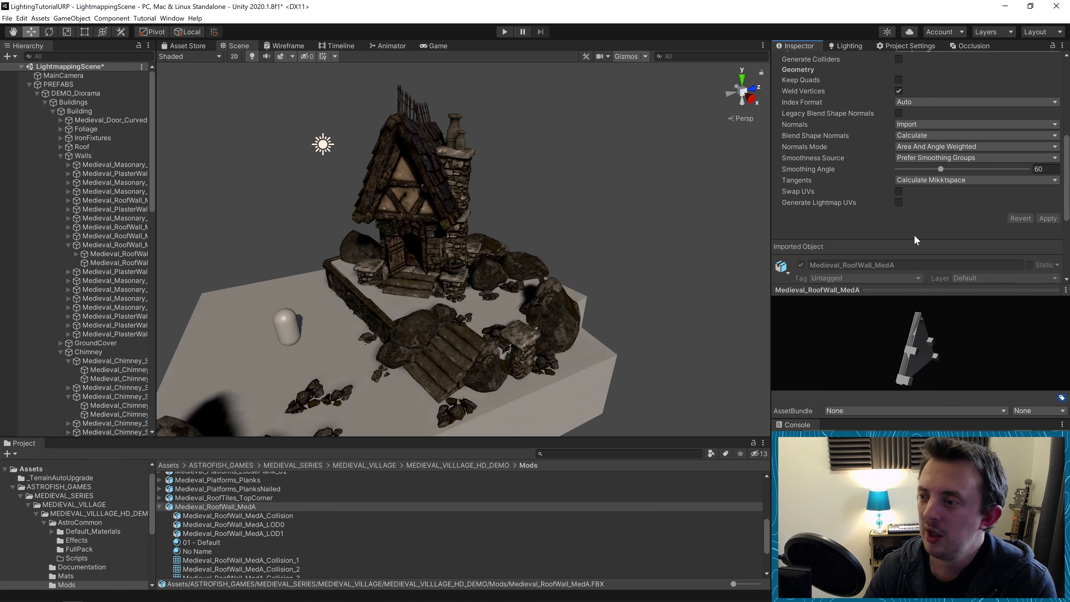
left_click_drag(920, 373, 973, 365)
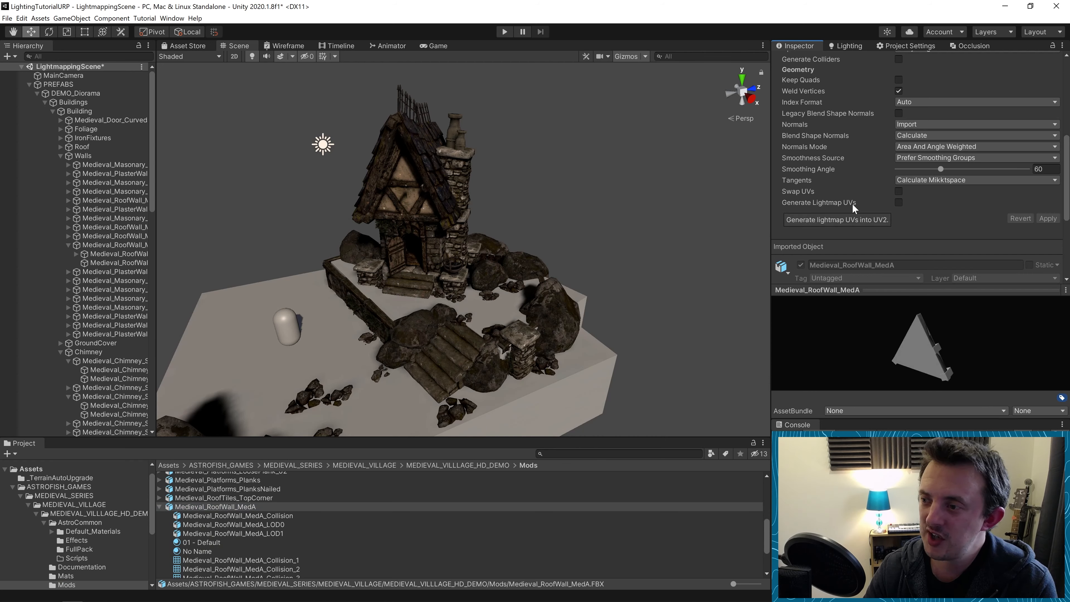
left_click(899, 203)
left_click(1046, 228)
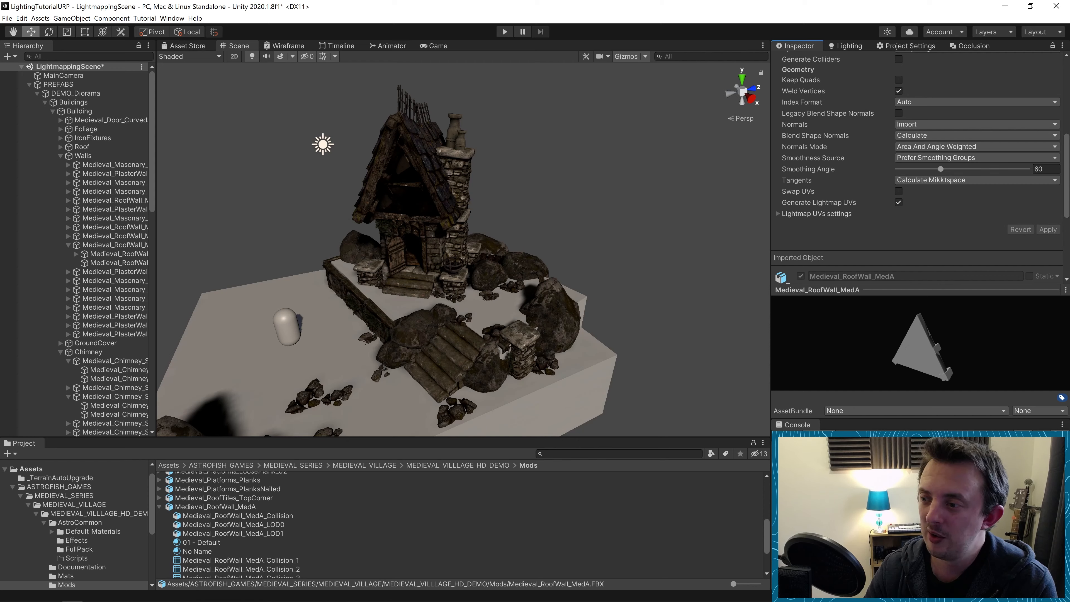
left_click(778, 214)
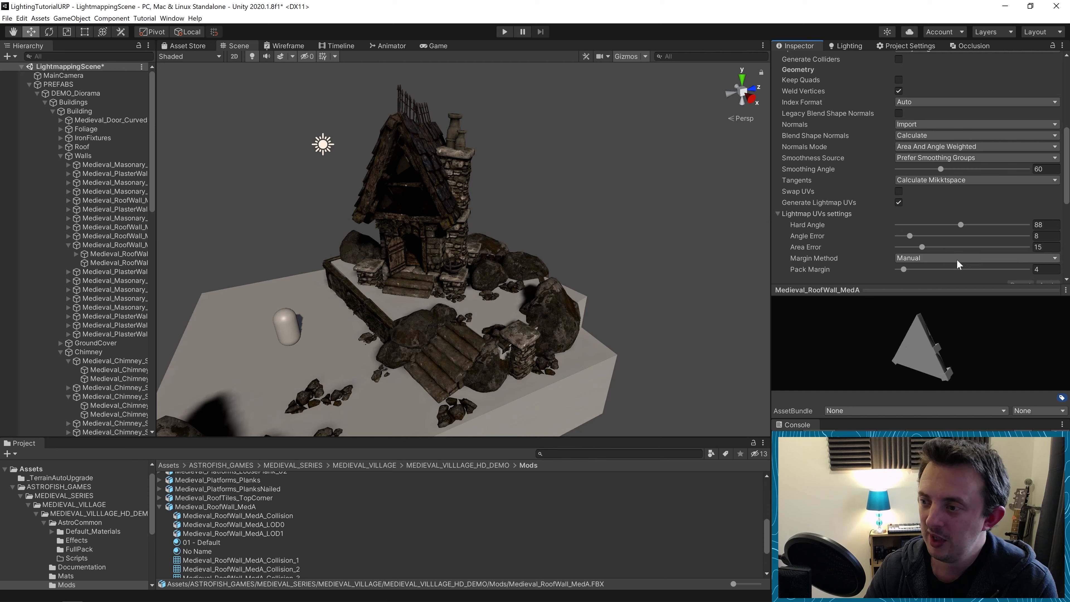
left_click_drag(925, 354, 933, 352)
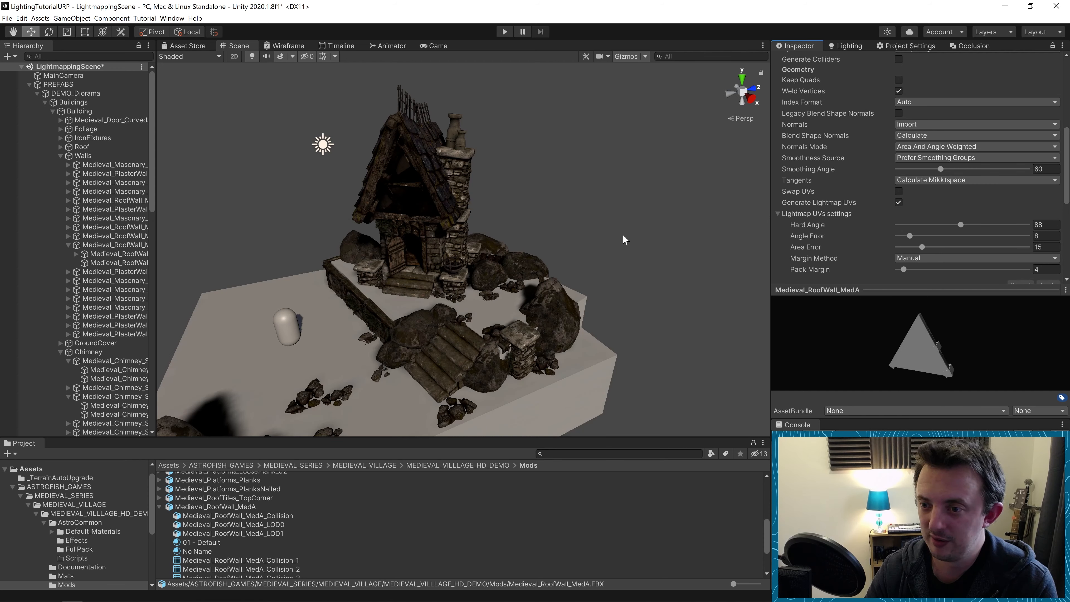
Step: Inspect the front gable of the house up close in the scene
right_click_drag(624, 236, 460, 211)
scroll(544, 172, "up", 10)
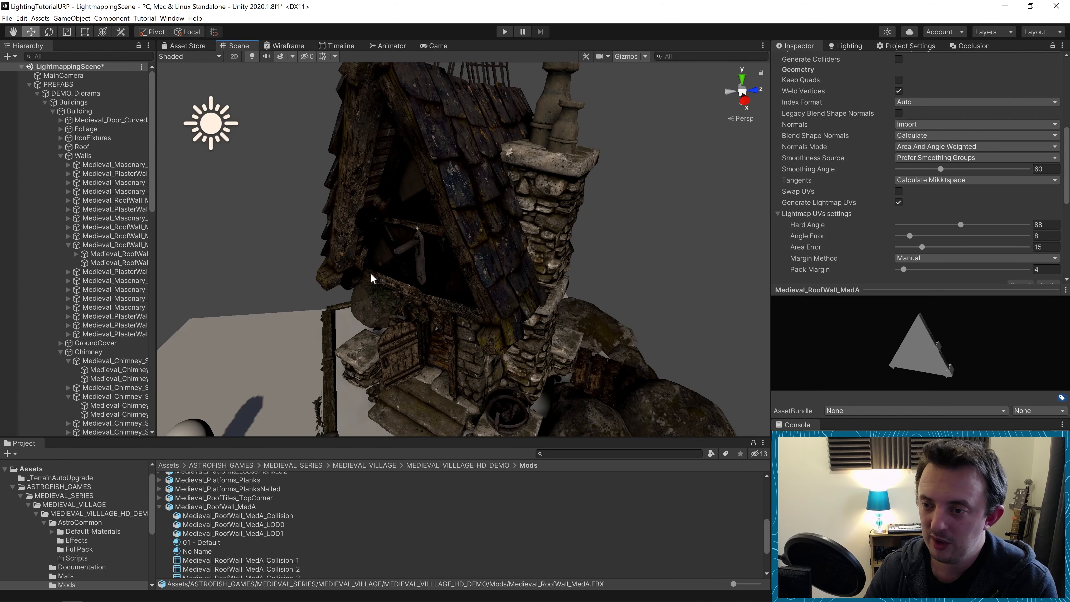
scroll(402, 239, "up", 3)
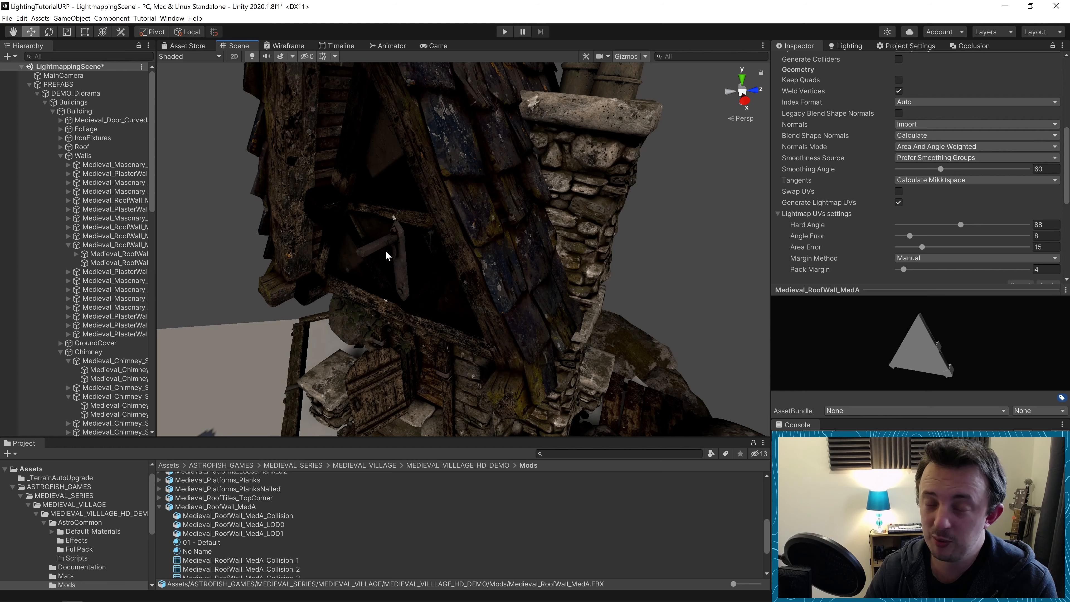
scroll(385, 254, "down", 5)
scroll(385, 254, "up", 4)
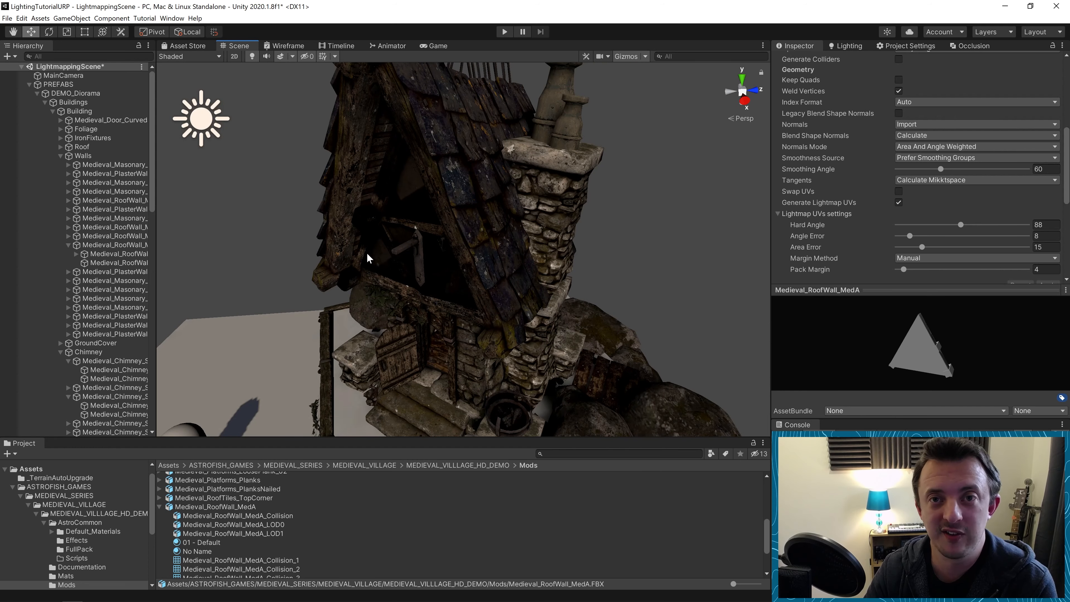
left_click(456, 286)
Step: Reopen the lightmapping settings and look over the whole diorama from the front
left_click(852, 46)
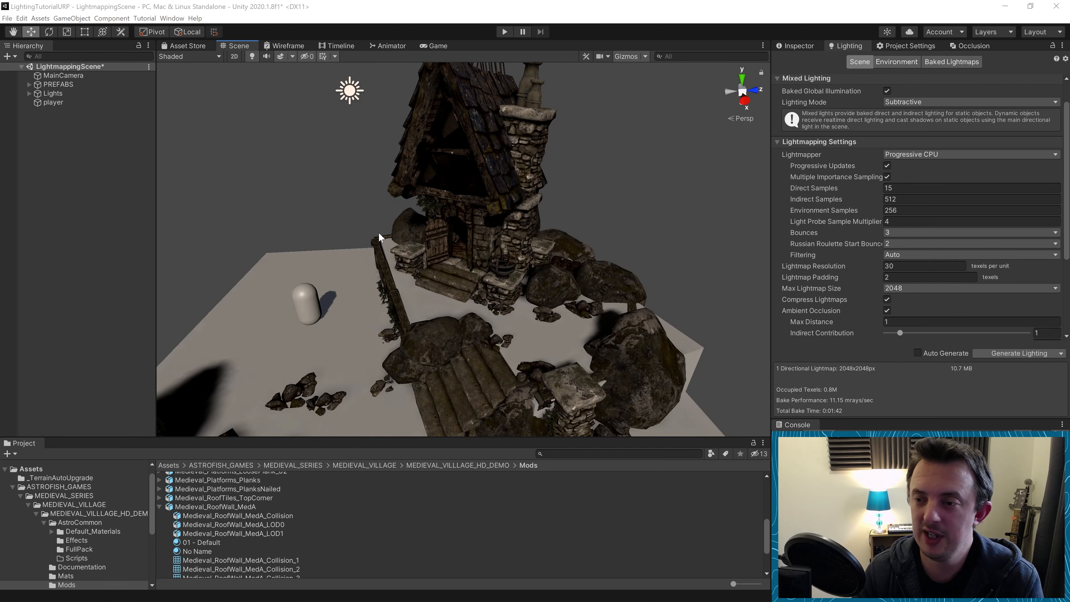
left_click_drag(312, 253, 301, 279, "alt")
right_click_drag(301, 279, 338, 281)
scroll(358, 269, "down", 2)
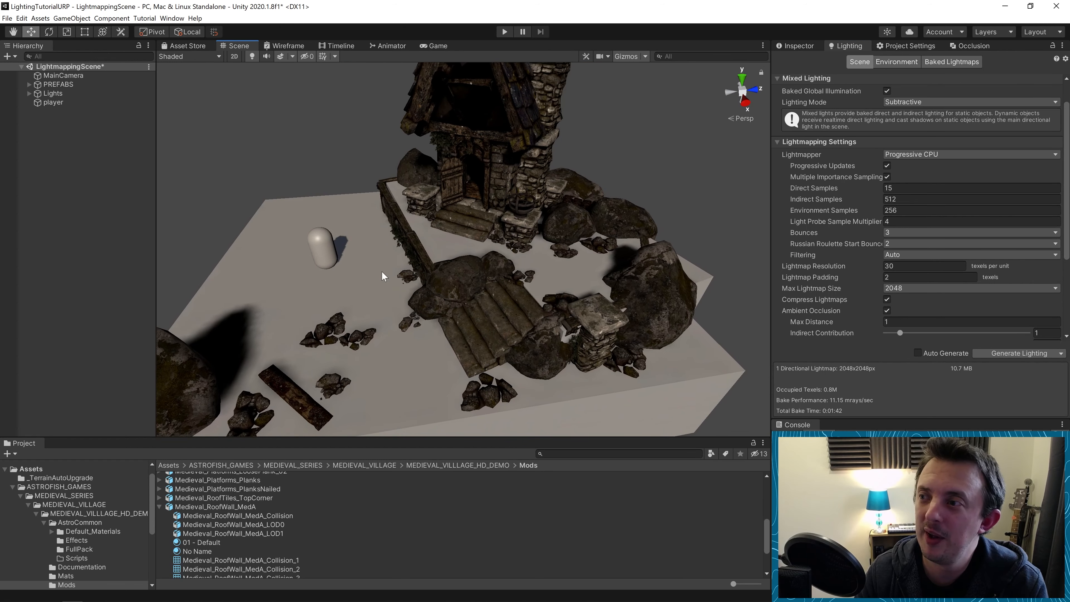
right_click_drag(382, 274, 396, 258)
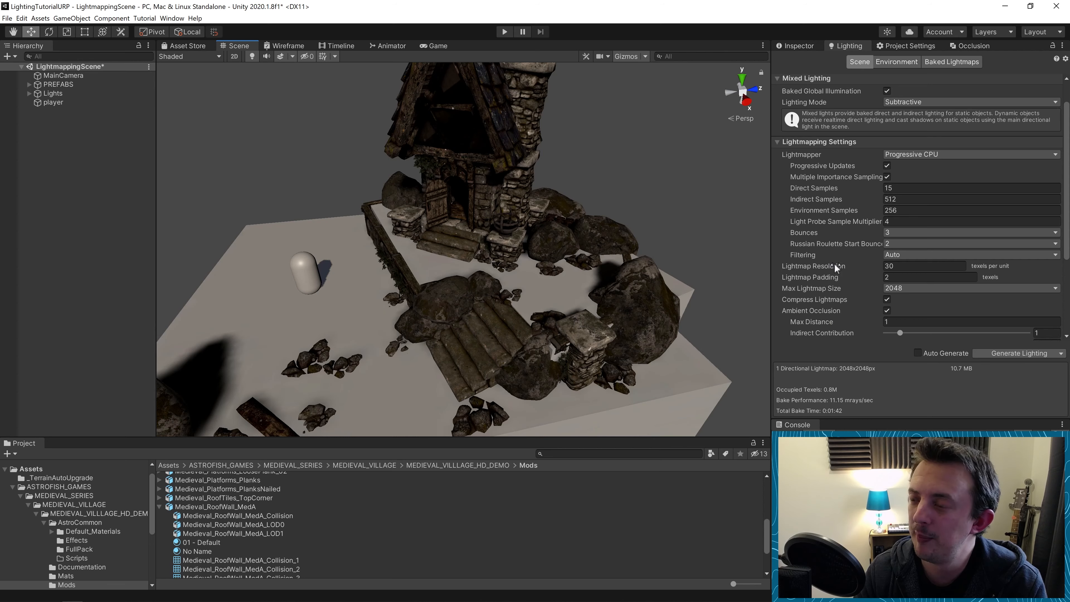
Step: Assign Skybox_Mat as the skybox material in the environment lighting settings
left_click(906, 63)
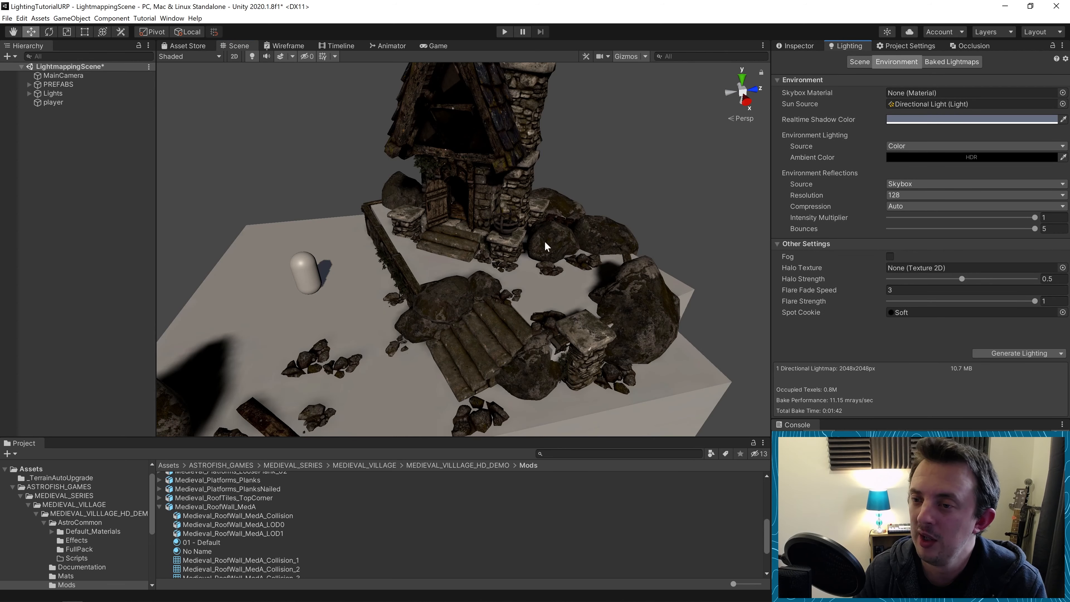
left_click_drag(547, 246, 537, 222, "alt")
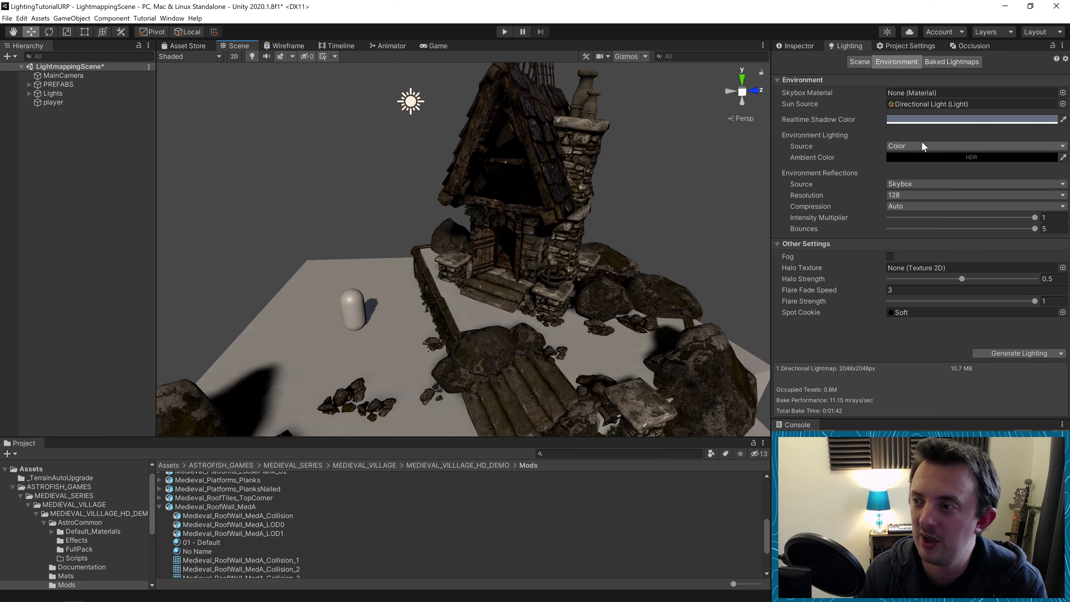
left_click(1063, 93)
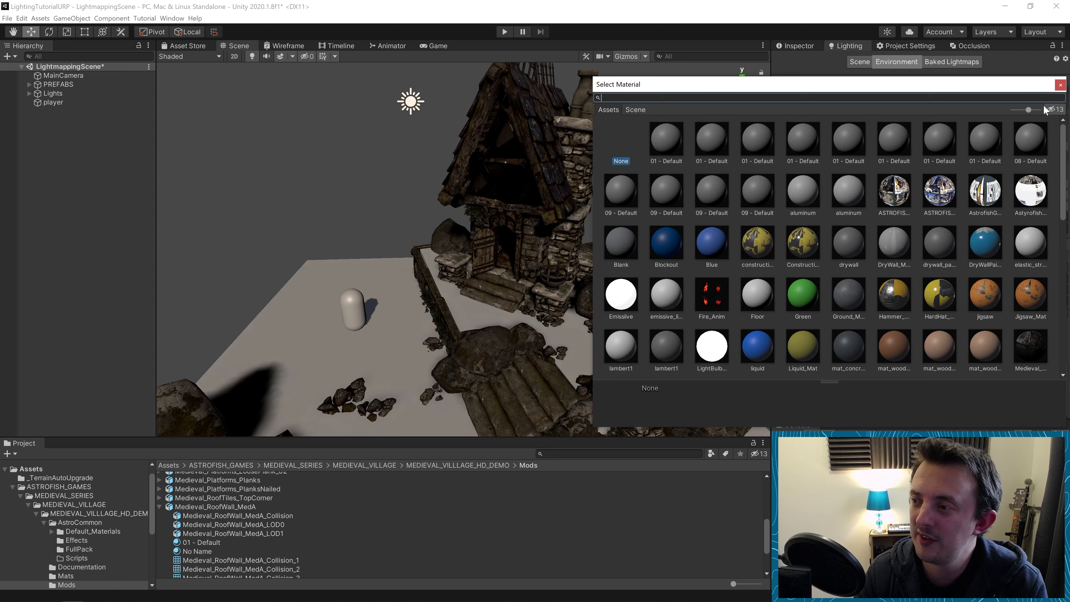
type("sky")
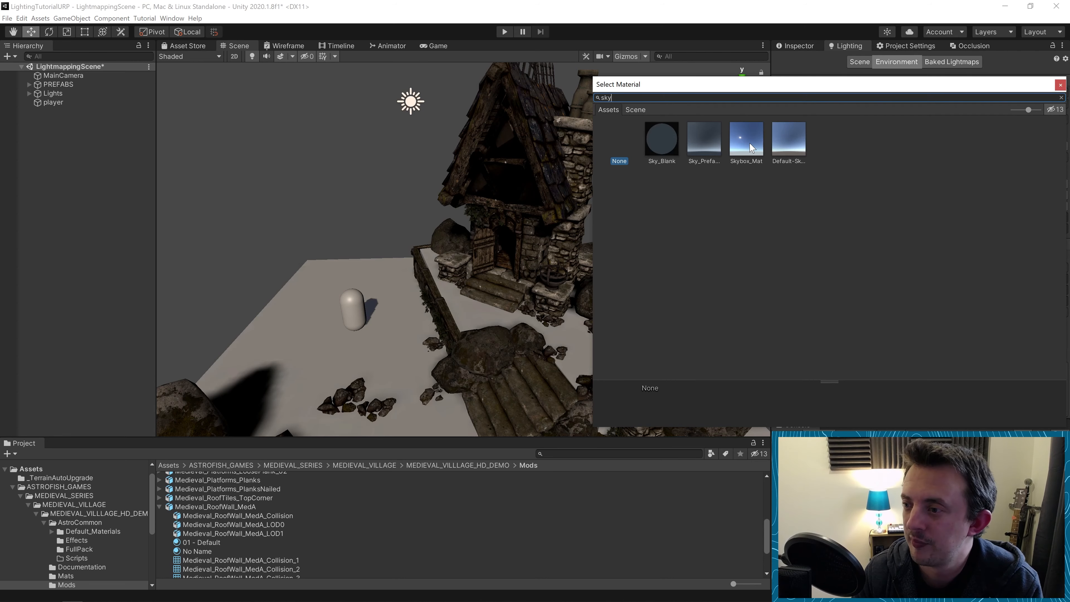
double_click(750, 147)
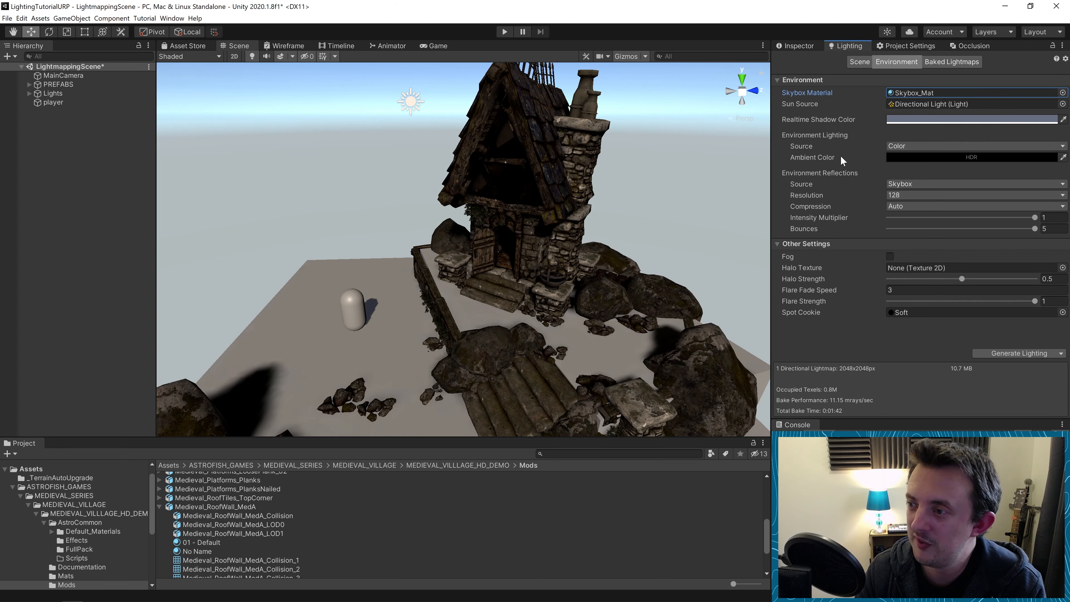
Step: Set the Environment Lighting source to Skybox and view the diorama against the sky
left_click(906, 147)
left_click(909, 158)
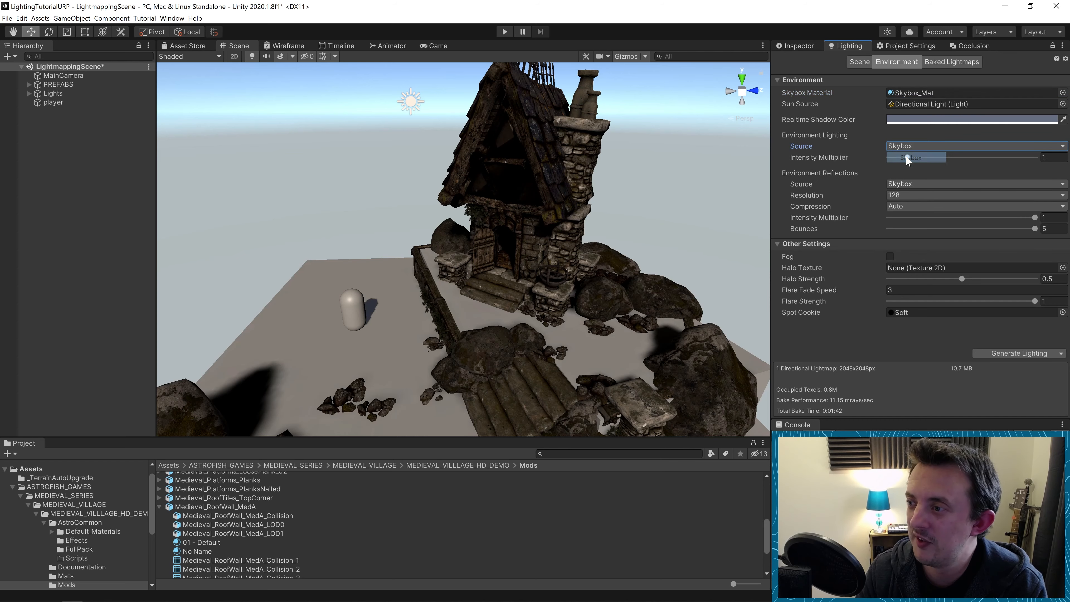
right_click_drag(555, 290, 550, 245)
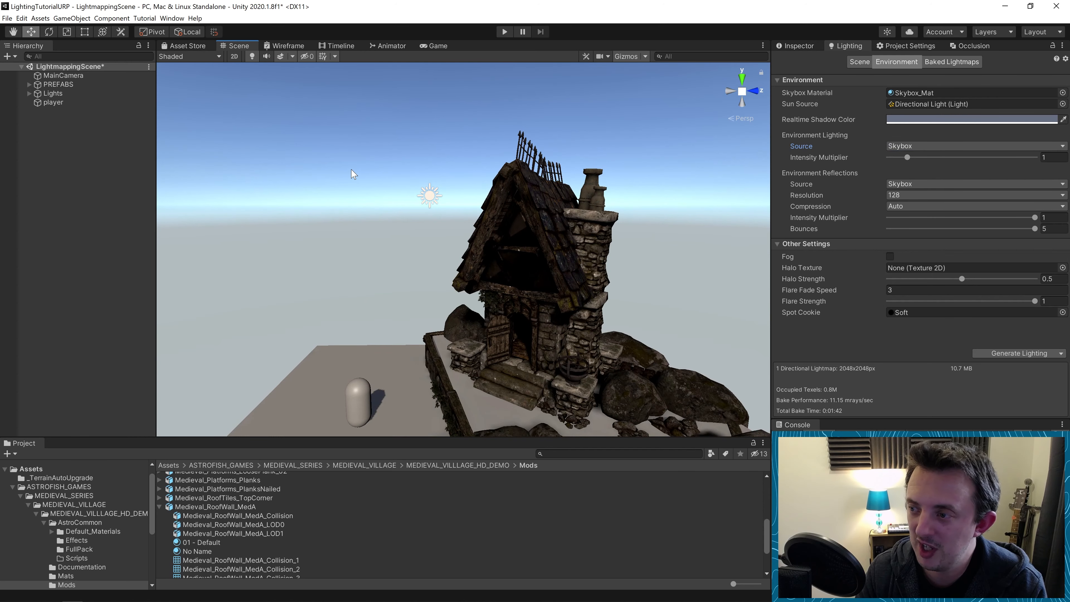
right_click_drag(351, 169, 383, 222)
Step: Return to the scene-level lightmapping settings
left_click(800, 47)
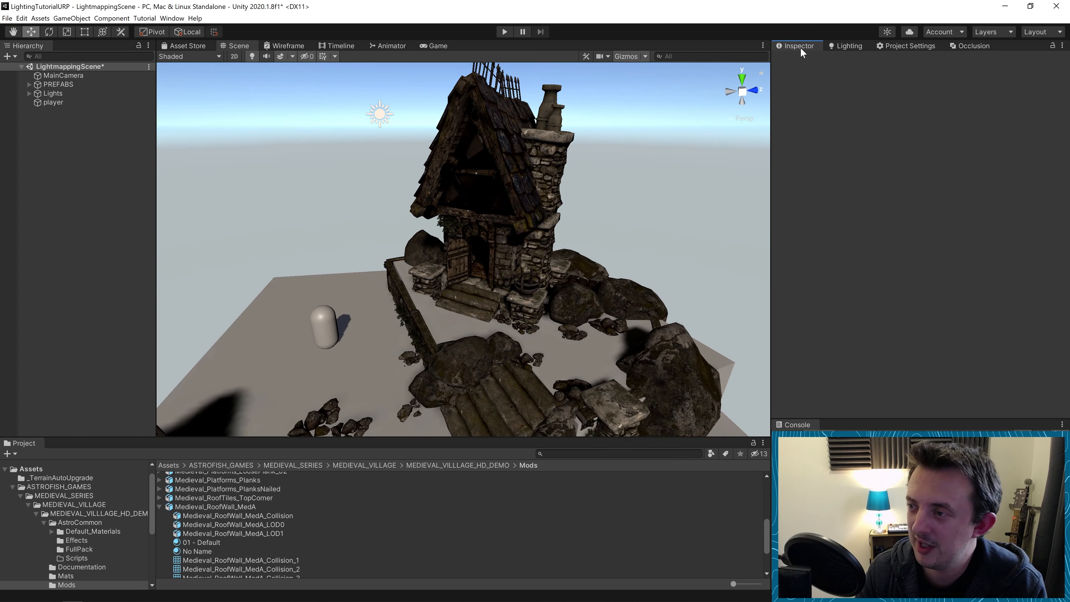
left_click(848, 47)
left_click(860, 61)
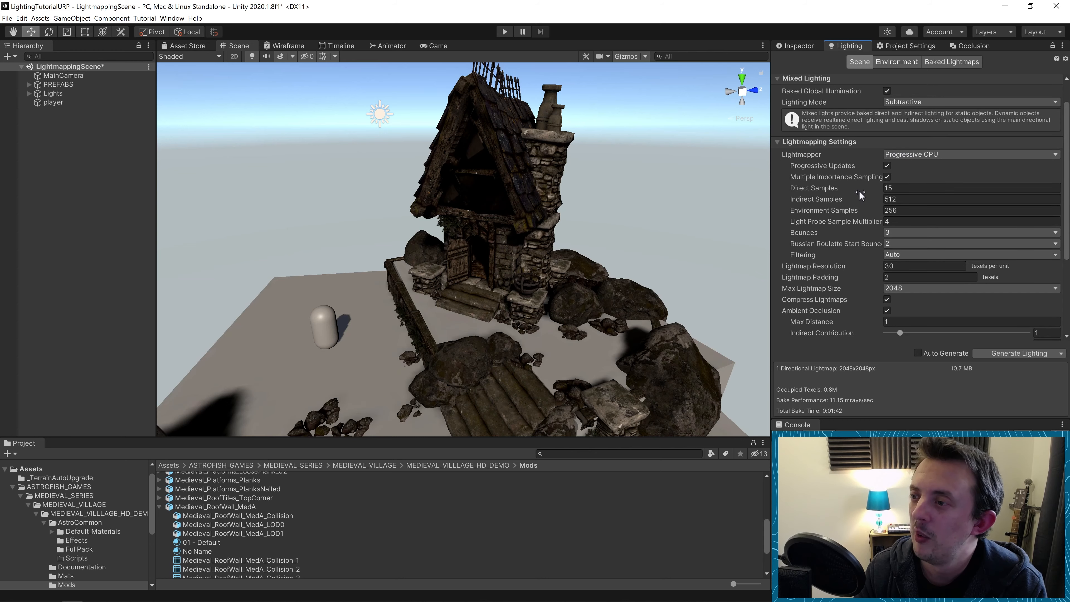
Step: Examine the diorama's lighting around the house, stairs and rocks from near and far
right_click_drag(487, 297, 503, 307)
middle_click_drag(503, 307, 518, 276)
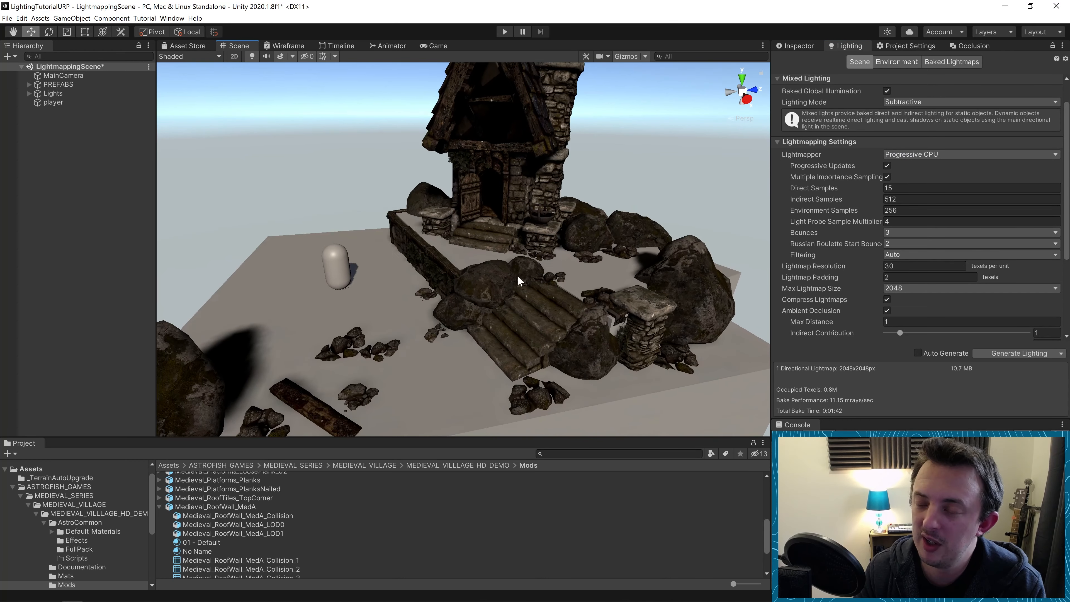
scroll(517, 275, "down", 3)
scroll(518, 275, "down", 2)
right_click_drag(517, 275, 507, 224)
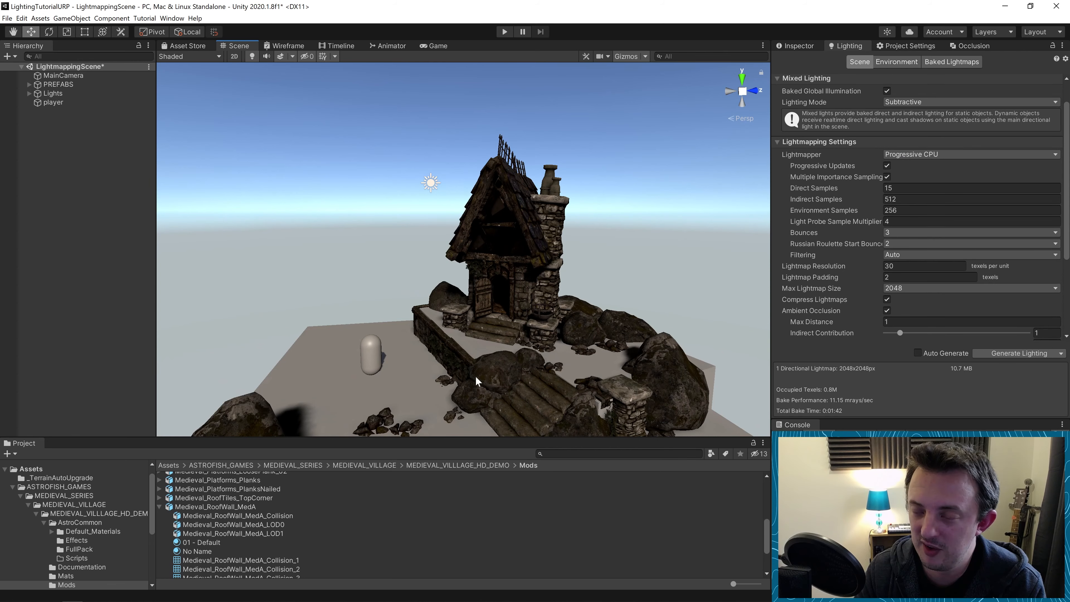
middle_click_drag(464, 374, 458, 330)
right_click_drag(458, 329, 461, 351)
scroll(461, 351, "up", 5)
scroll(461, 351, "down", 4)
scroll(462, 350, "up", 3)
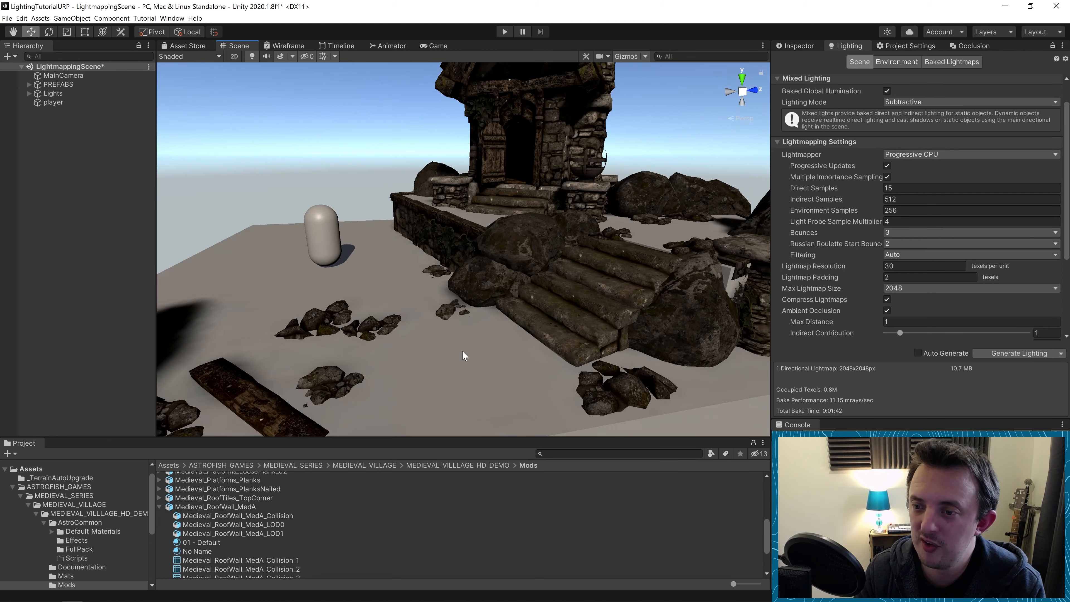
scroll(442, 334, "down", 6)
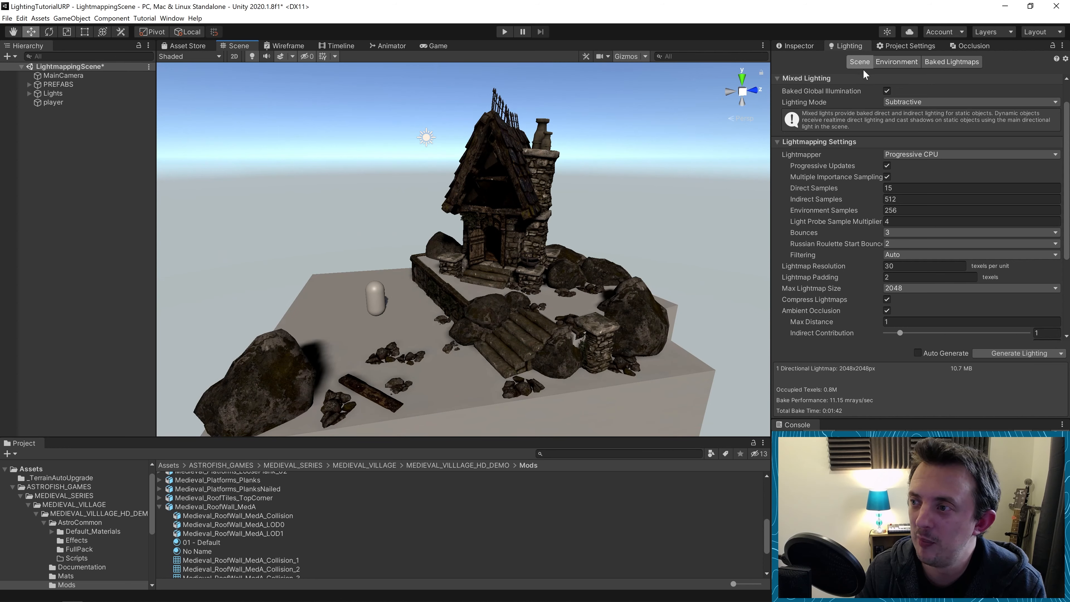
Step: Review the environment lighting settings against the scene-level lightmapping settings
left_click(889, 62)
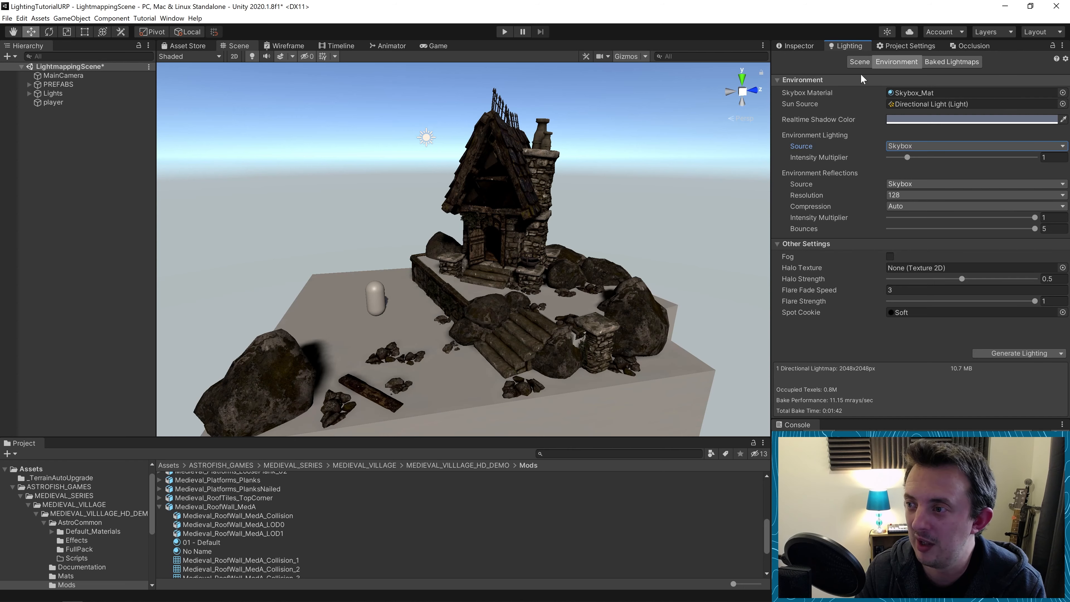
left_click(860, 61)
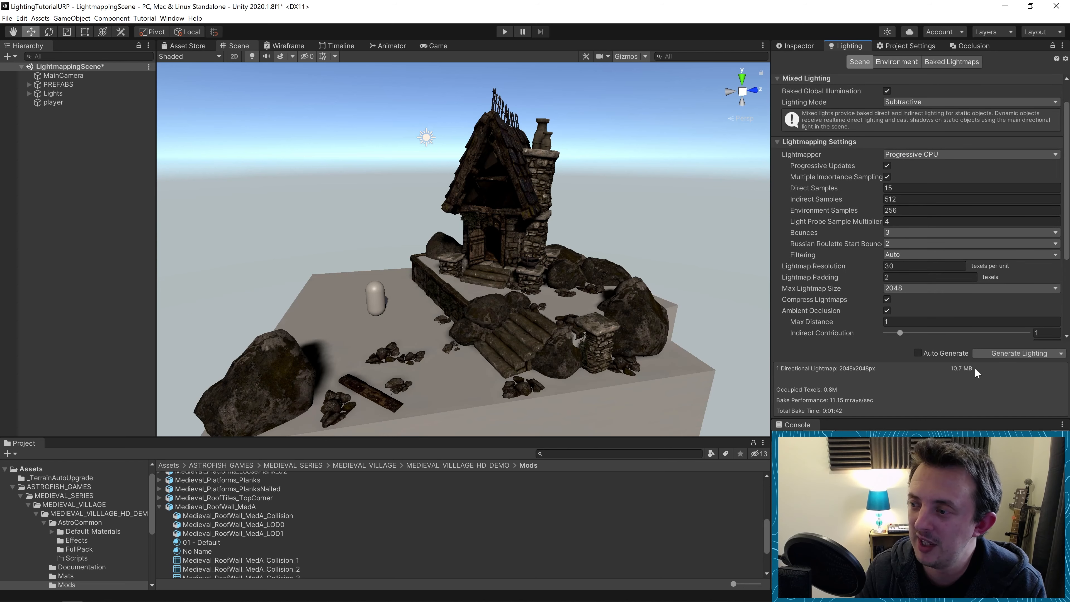
left_click(898, 63)
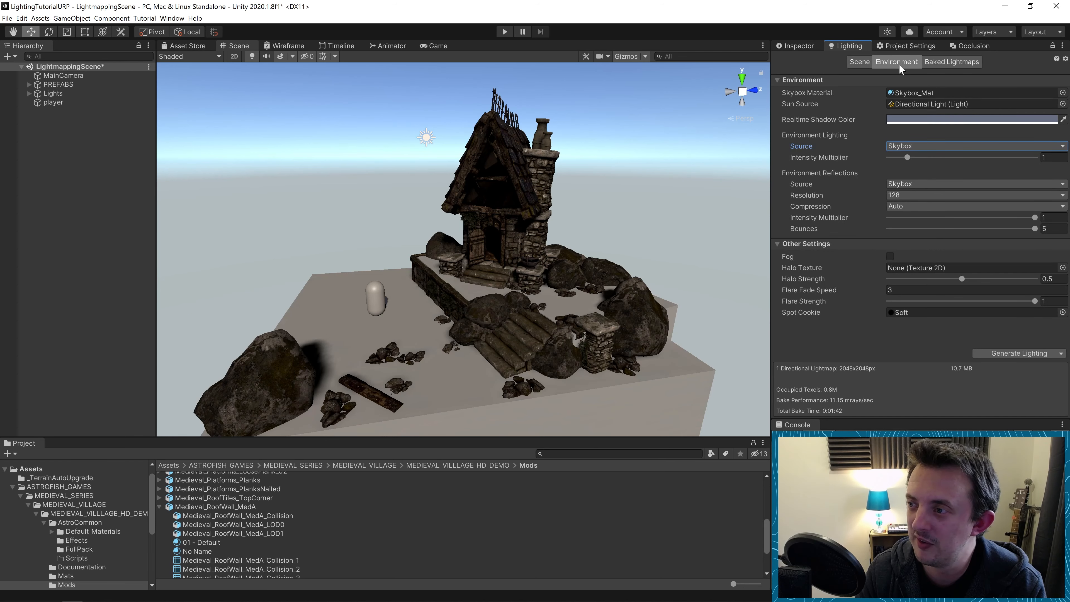
left_click(860, 62)
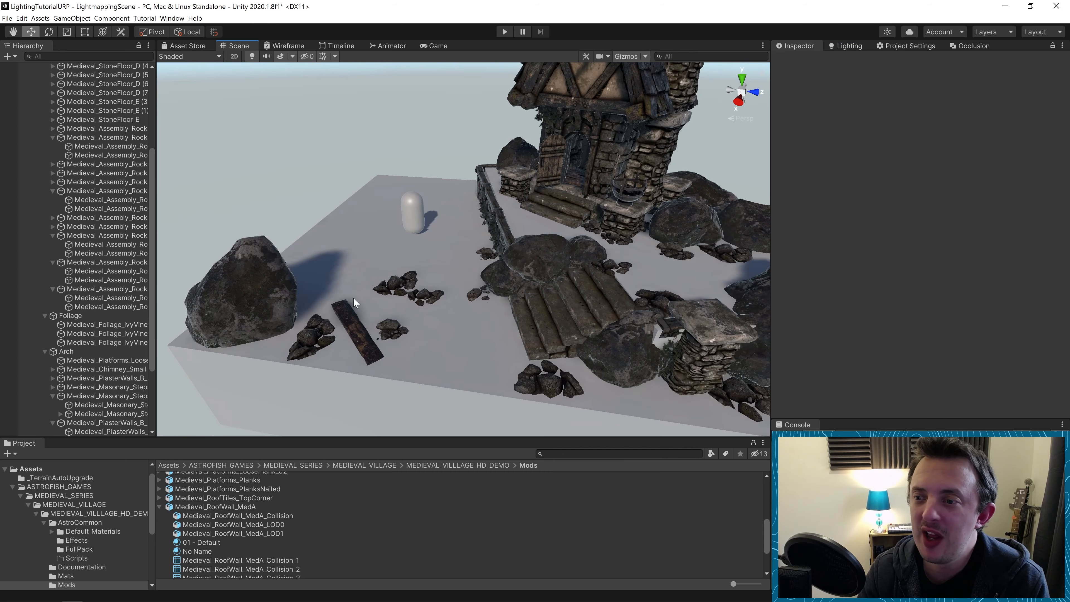
Step: Inspect the newly baked lighting on the house, chimney and surrounding rocks from several sides
left_click_drag(352, 297, 340, 269, "alt")
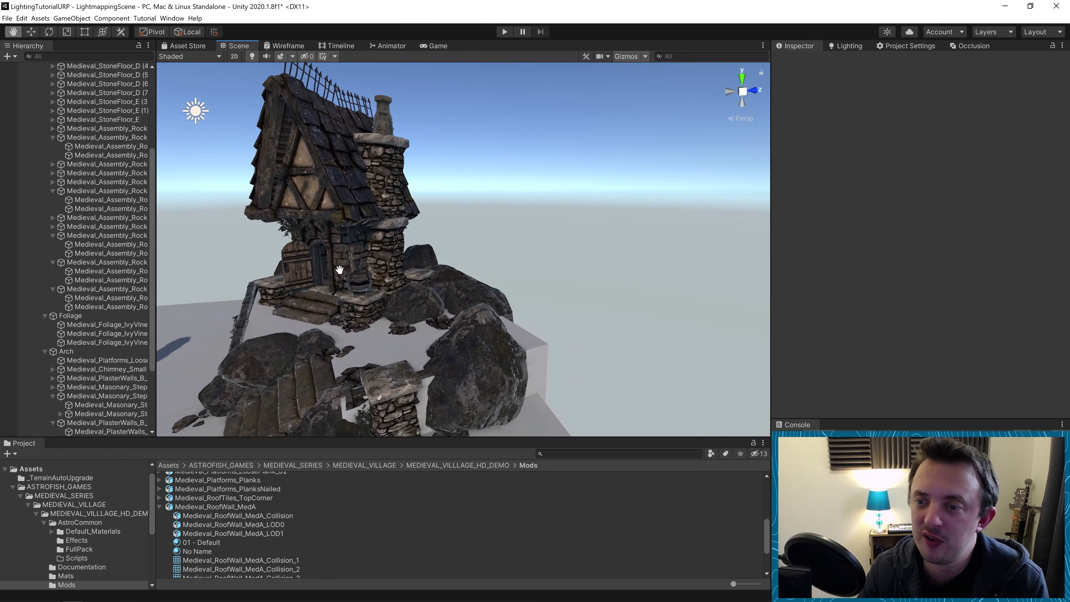
right_click_drag(457, 267, 341, 266)
middle_click_drag(485, 274, 375, 260)
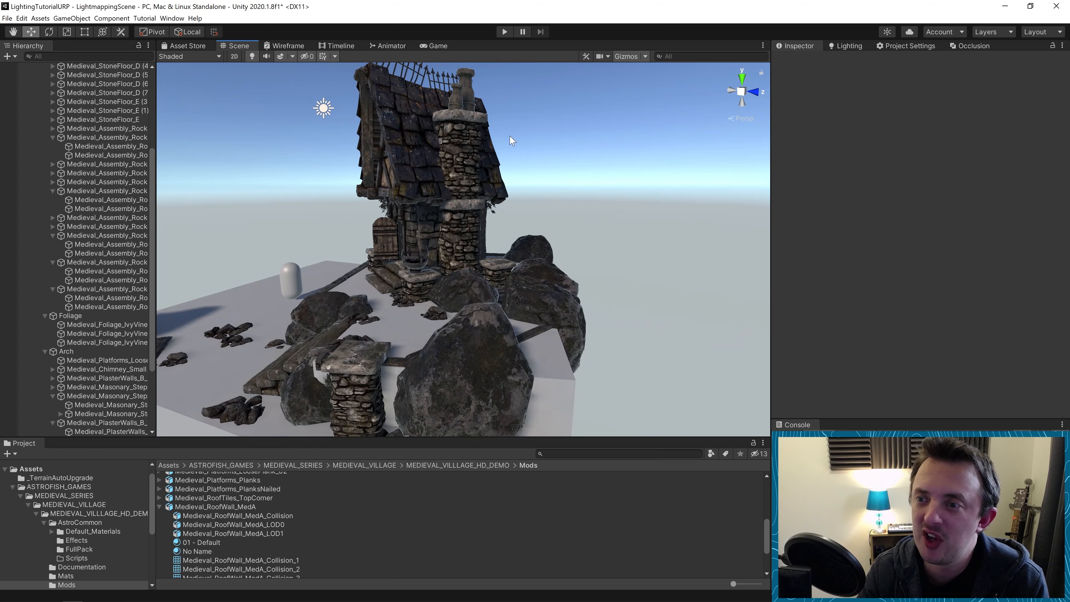
left_click_drag(569, 129, 459, 268, "alt")
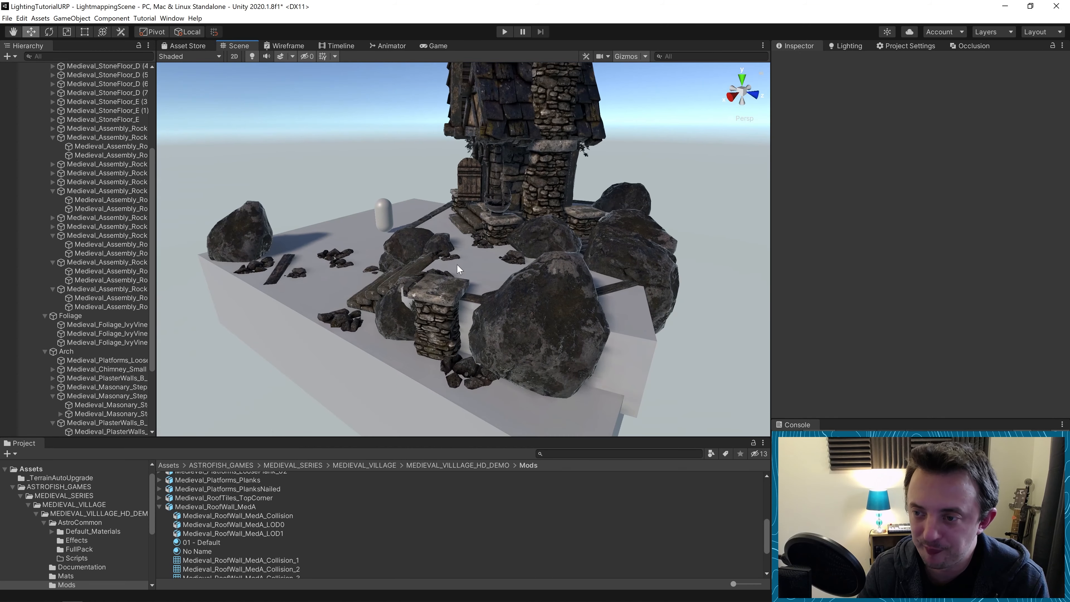
key("w")
right_click_drag(436, 245, 462, 278)
key("a")
key("a")
Step: Reduce the smoothness of the doorway wall's Medieval_PlasterWalls_B_4k material to 0.583
scroll(462, 279, "up", 7)
middle_click_drag(462, 279, 428, 307)
left_click(379, 221)
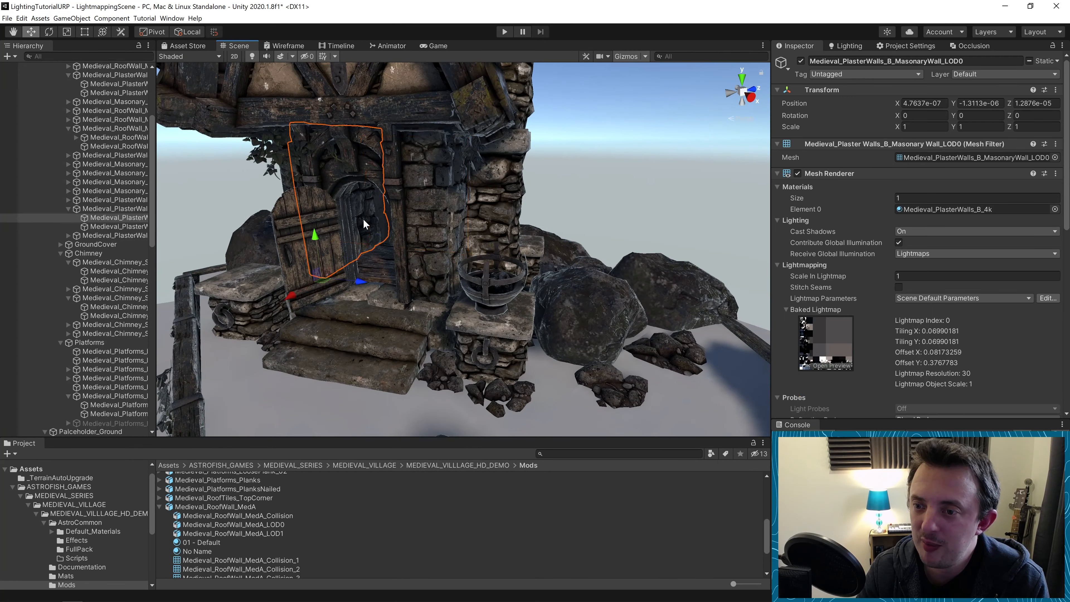
scroll(873, 310, "down", 10)
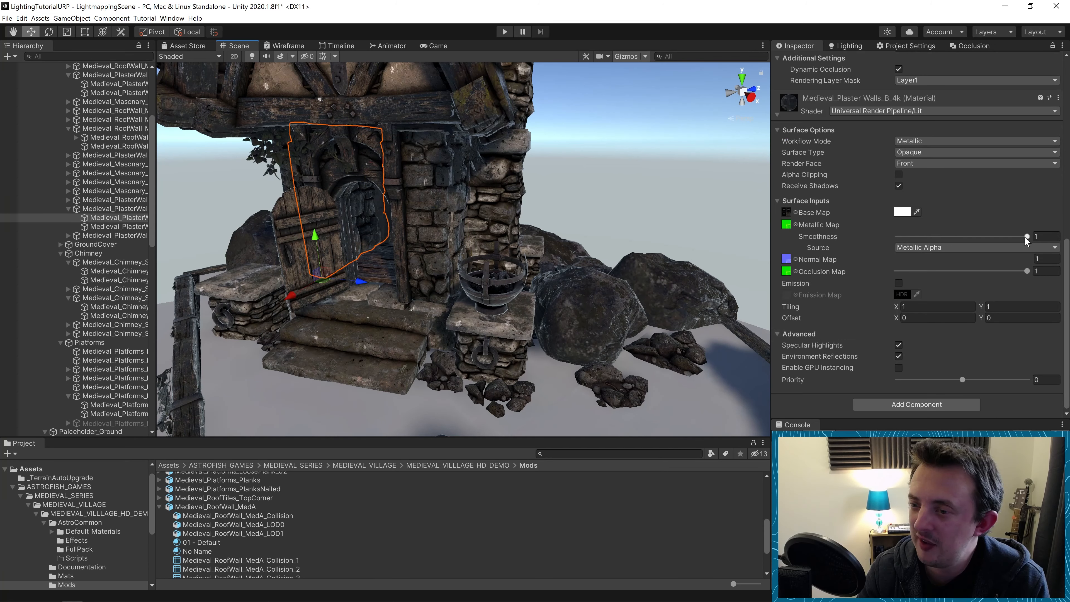
left_click_drag(1027, 237, 974, 248)
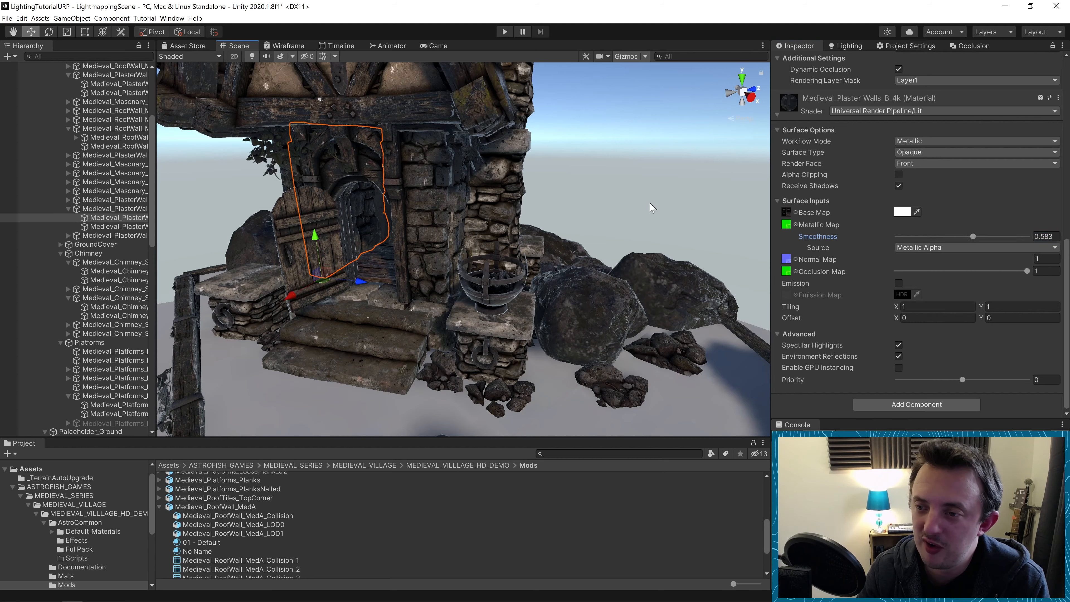
left_click(650, 204)
Step: Examine the baked lighting around the doorway and inside the house, looking back out through the door
scroll(565, 256, "down", 5)
middle_click_drag(563, 258, 583, 256)
scroll(457, 242, "up", 8)
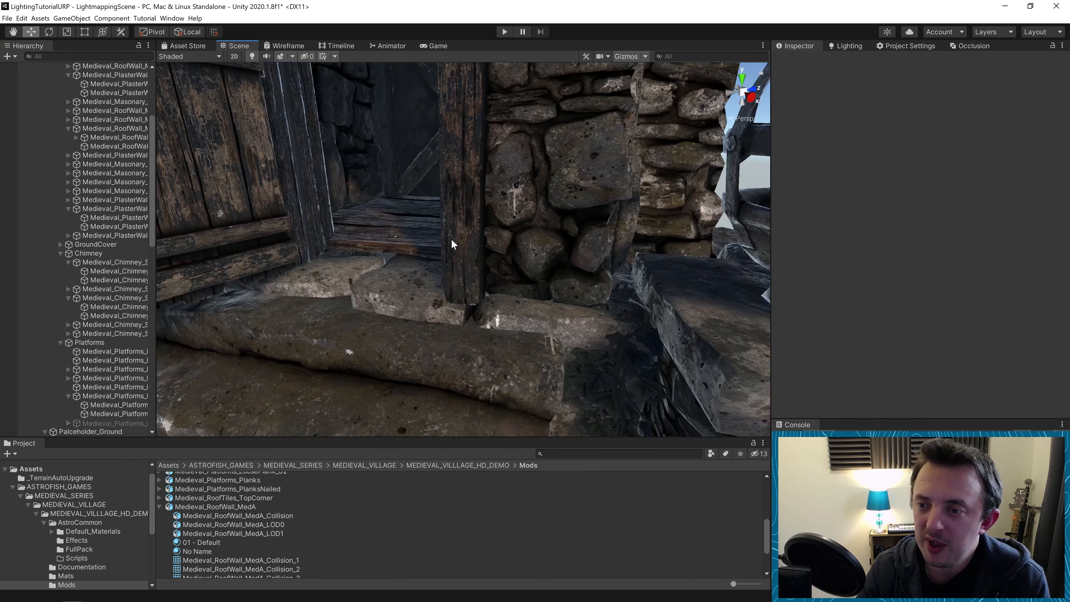
right_click_drag(452, 239, 435, 207)
middle_click_drag(435, 198, 442, 211)
scroll(442, 211, "up", 2)
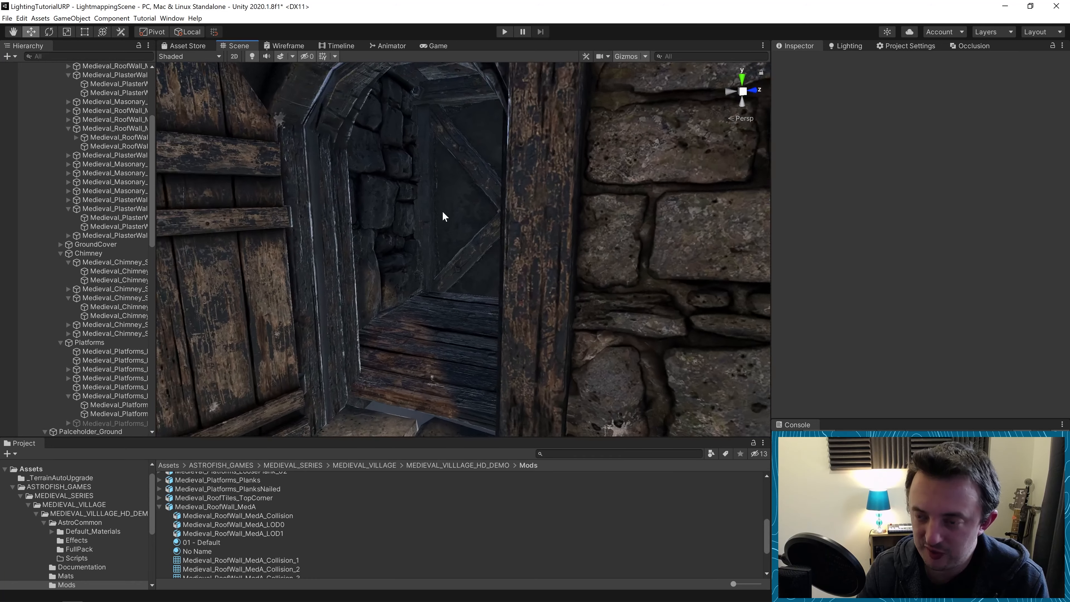
scroll(442, 210, "up", 6)
right_click_drag(442, 211, 457, 251)
scroll(475, 179, "up", 4)
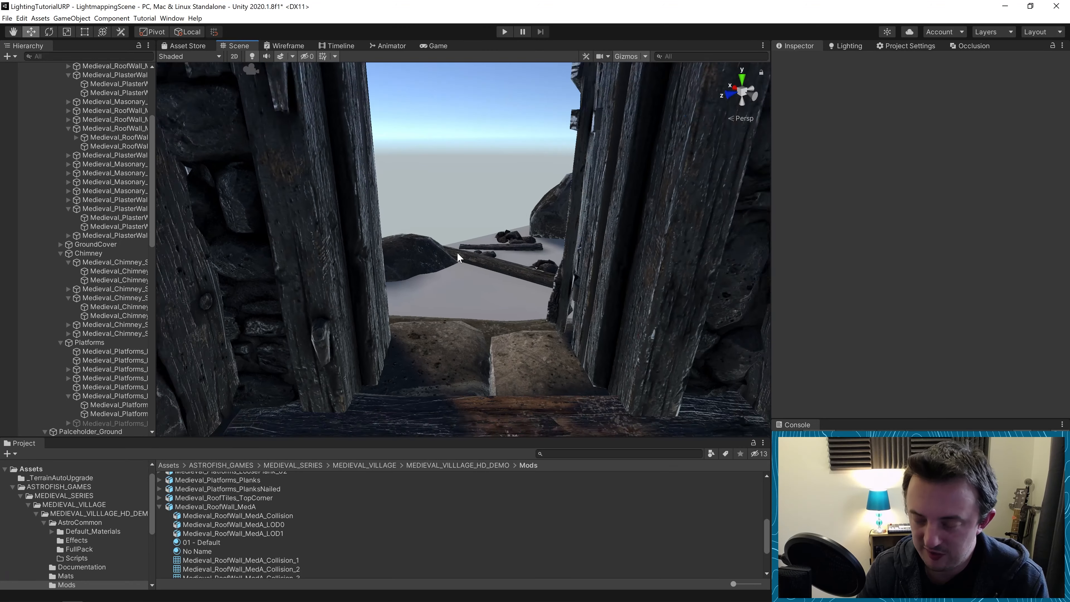
scroll(457, 252, "down", 2)
right_click_drag(516, 271, 505, 221)
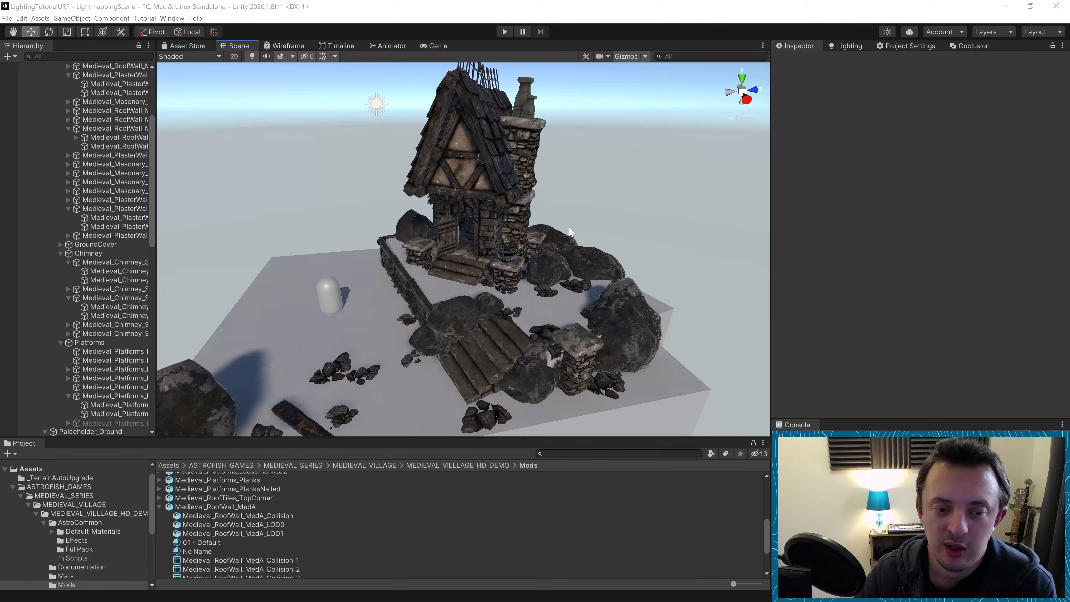
Step: Select the house's gable wall, Medieval_RoofWall_MedA_LOD0, and check its baked lightmap details
scroll(461, 137, "up", 4)
middle_click_drag(468, 160, 447, 247)
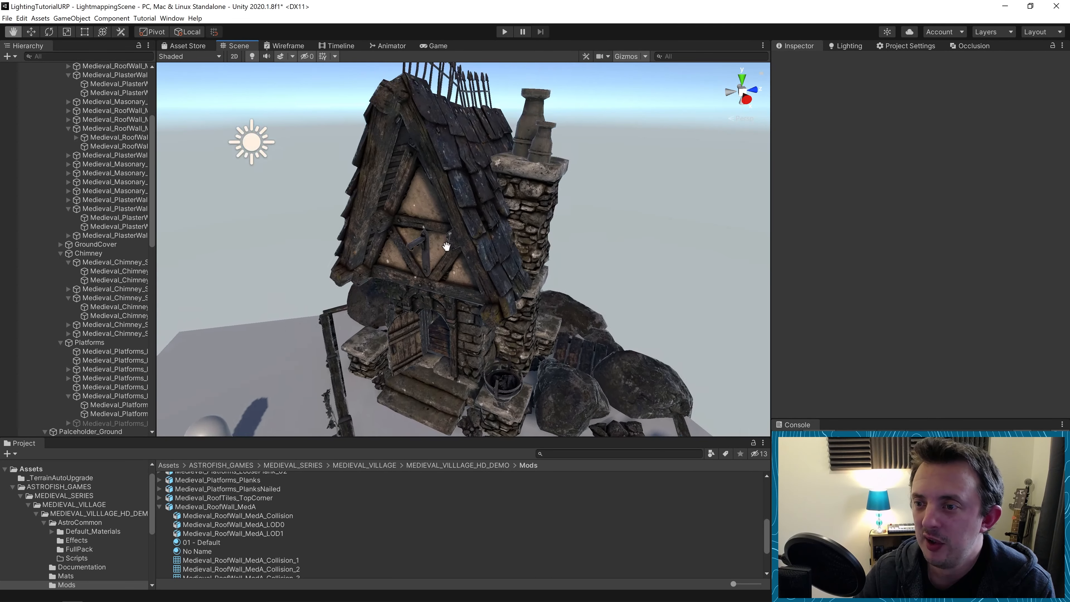
scroll(421, 224, "up", 3)
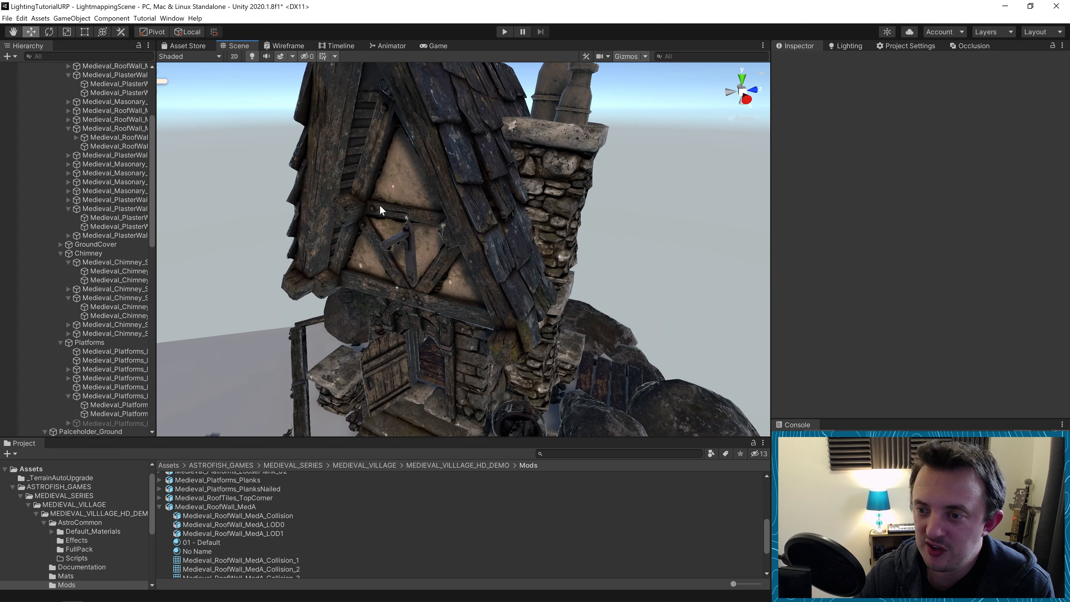
left_click(382, 215)
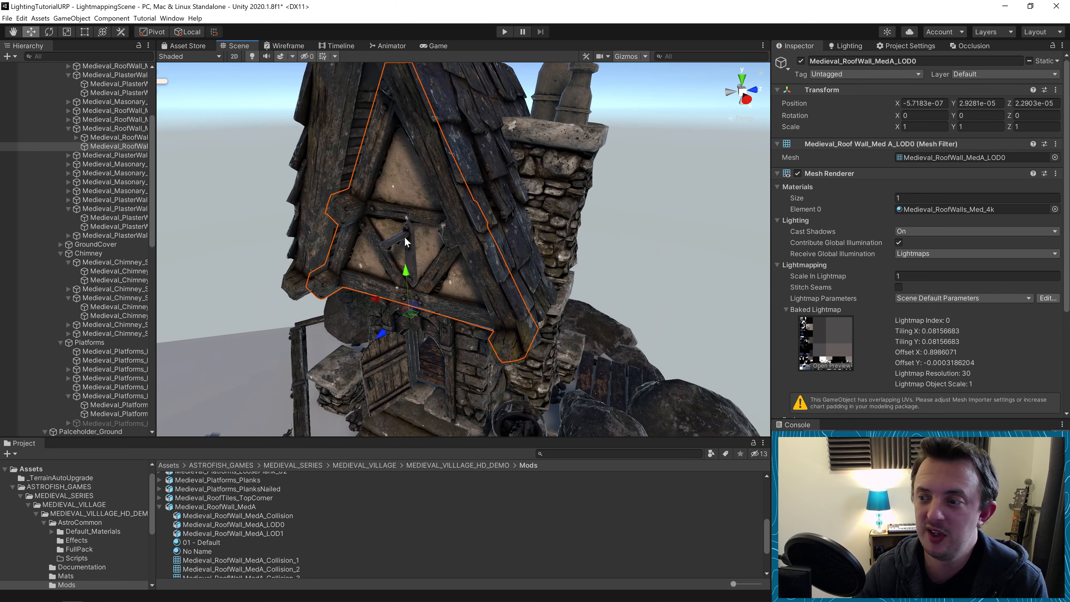
scroll(609, 268, "down", 5)
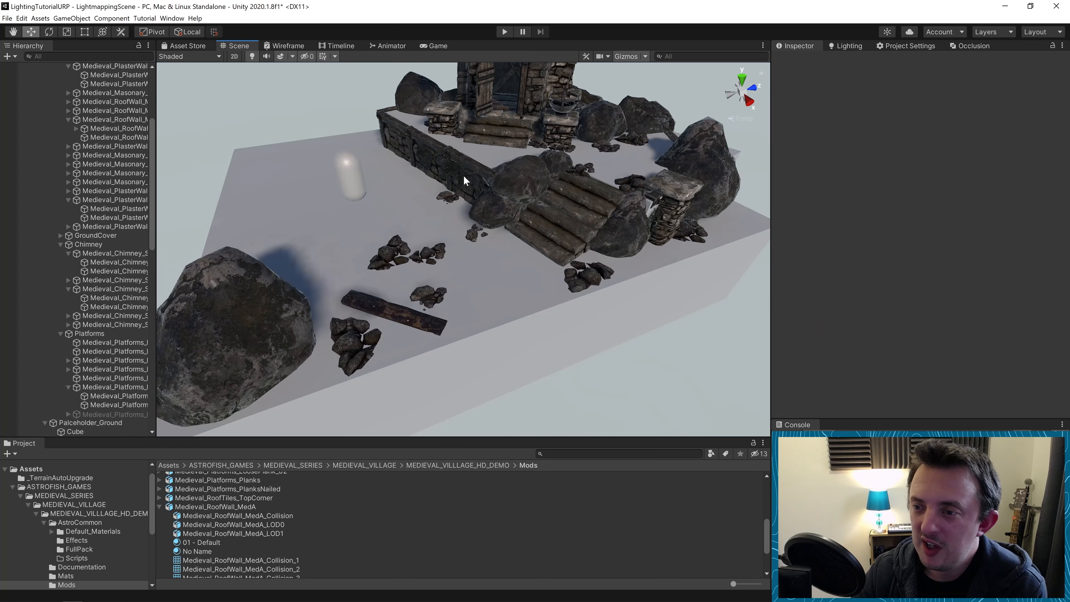
Step: Examine the baked shadows on the ground around the capsule, stone wall and loose rocks
scroll(431, 270, "up", 3)
scroll(422, 275, "up", 3)
scroll(364, 242, "down", 4)
left_click_drag(458, 258, 506, 269, "alt")
middle_click_drag(506, 269, 508, 337)
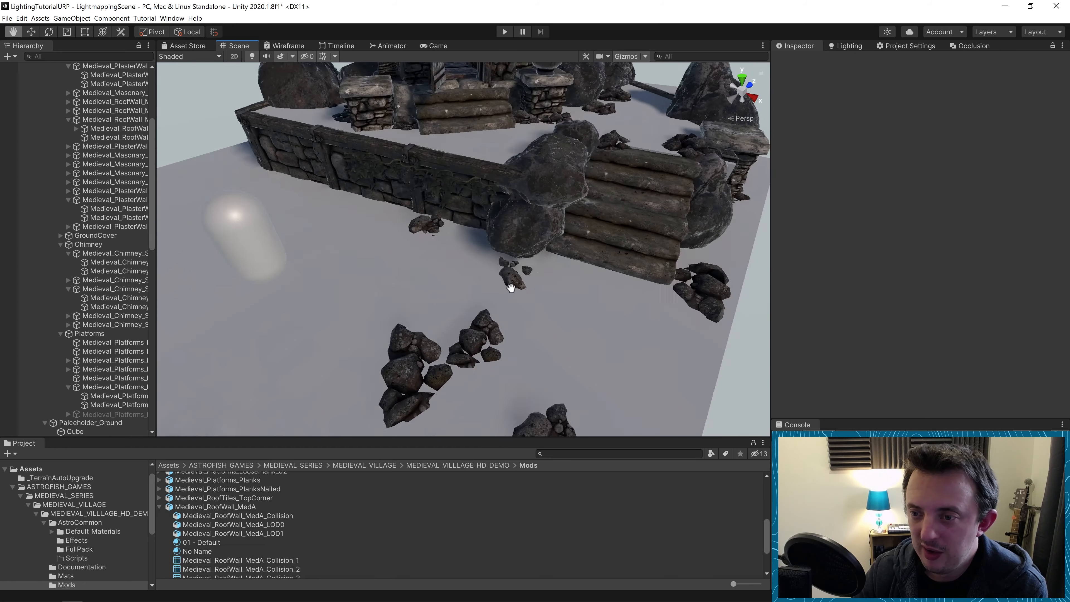
scroll(375, 274, "up", 3)
scroll(375, 274, "up", 2)
left_click_drag(444, 314, 545, 304, "alt")
scroll(544, 304, "down", 4)
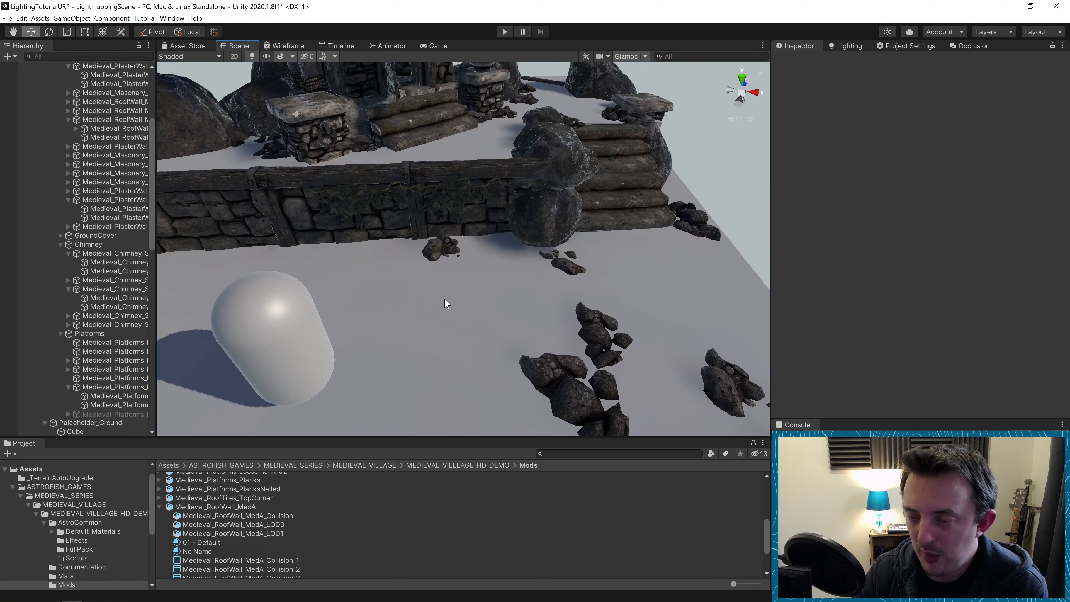
Step: Select the lower ground cube and display the scene in Baked Lightmap draw mode
left_click(453, 296)
scroll(453, 296, "up", 6)
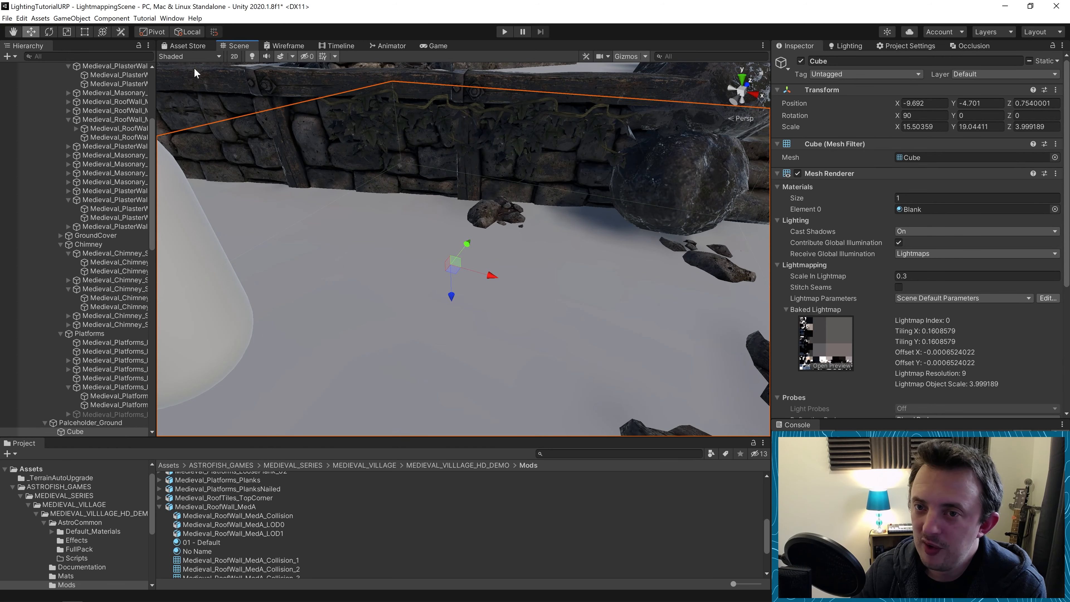
left_click(191, 54)
left_click(185, 129)
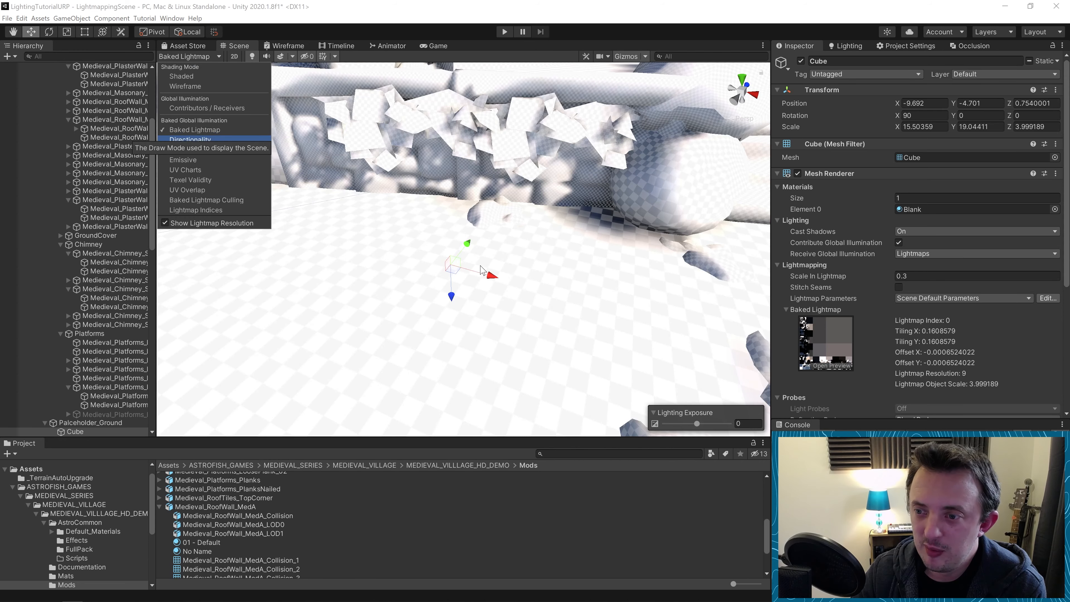
Step: Set the lower ground cube's Scale In Lightmap to 1 and check the texel density on the ground
mouse_move(481, 269)
right_mouse_down()
mouse_move(508, 323)
mouse_move(437, 315)
mouse_move(517, 311)
mouse_move(497, 302)
right_mouse_up()
key("s")
key("w")
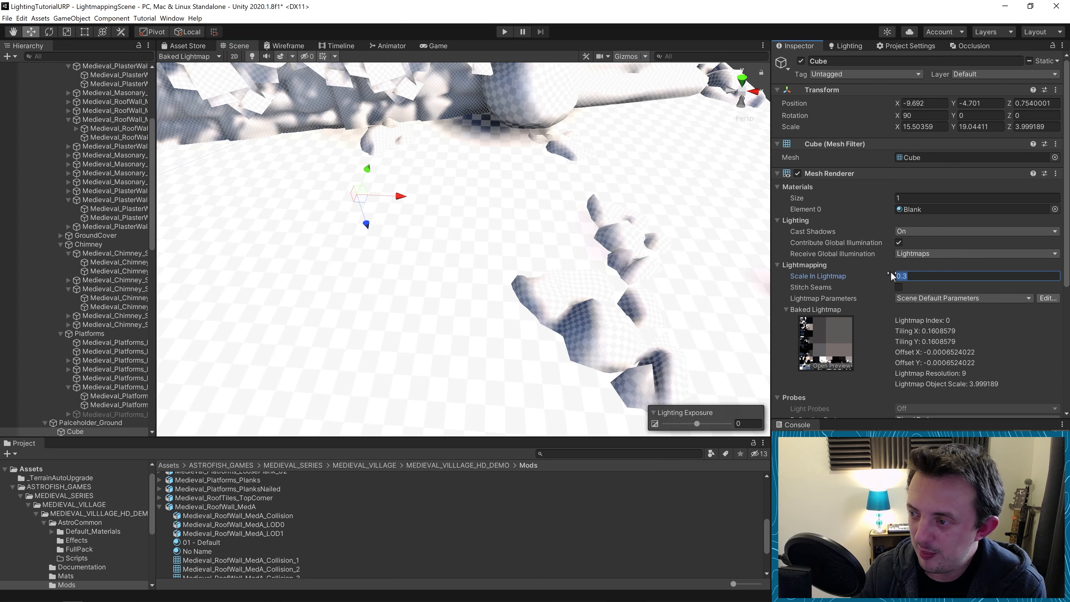
type("1")
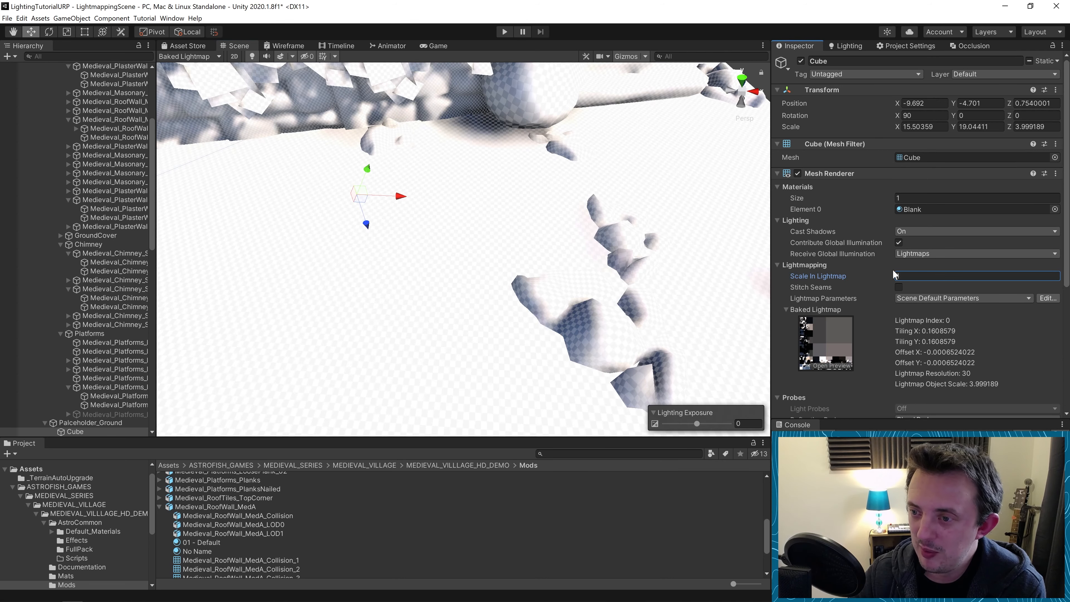
mouse_move(619, 243)
right_mouse_down()
mouse_move(490, 251)
mouse_move(485, 271)
right_mouse_up()
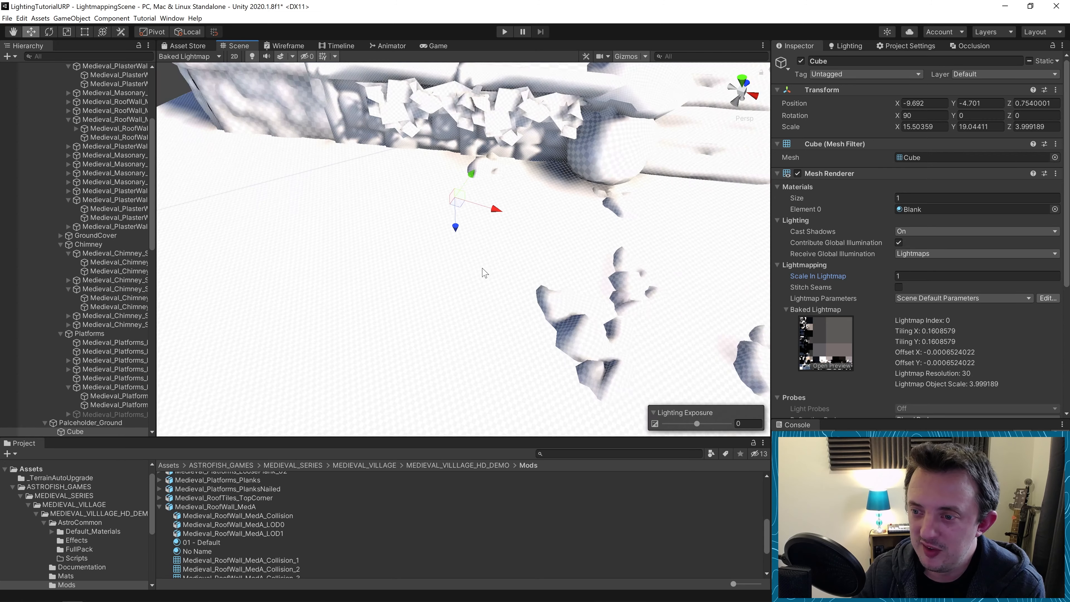
scroll(485, 270, "up", 2)
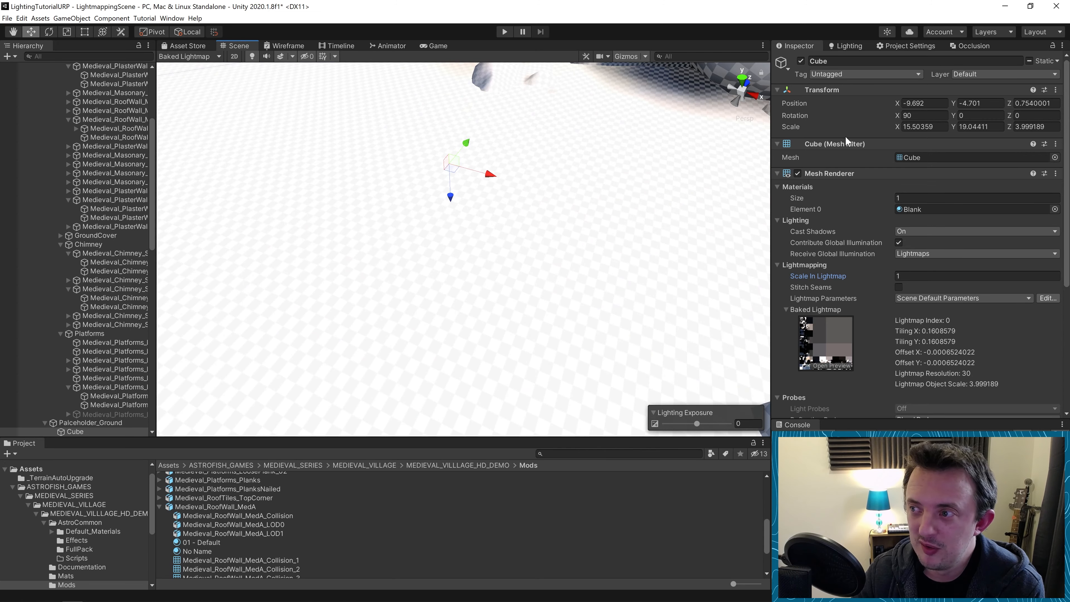
Step: Show the scene lightmapping settings and select the raised ground cube, Cube (1), behind the stone wall
left_click(848, 45)
right_click_drag(423, 306, 426, 343)
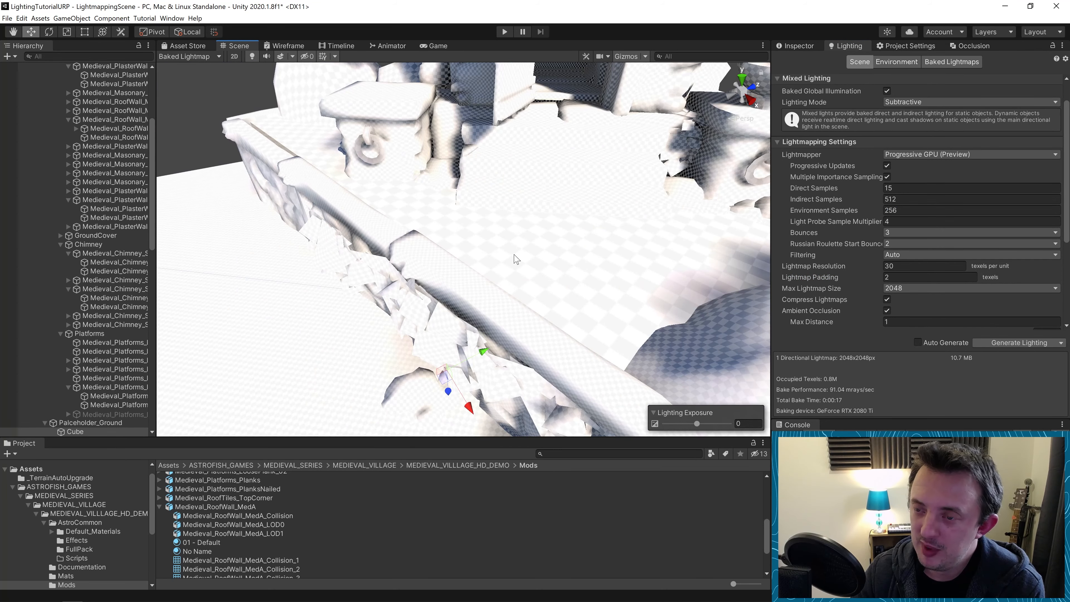
left_click(403, 152)
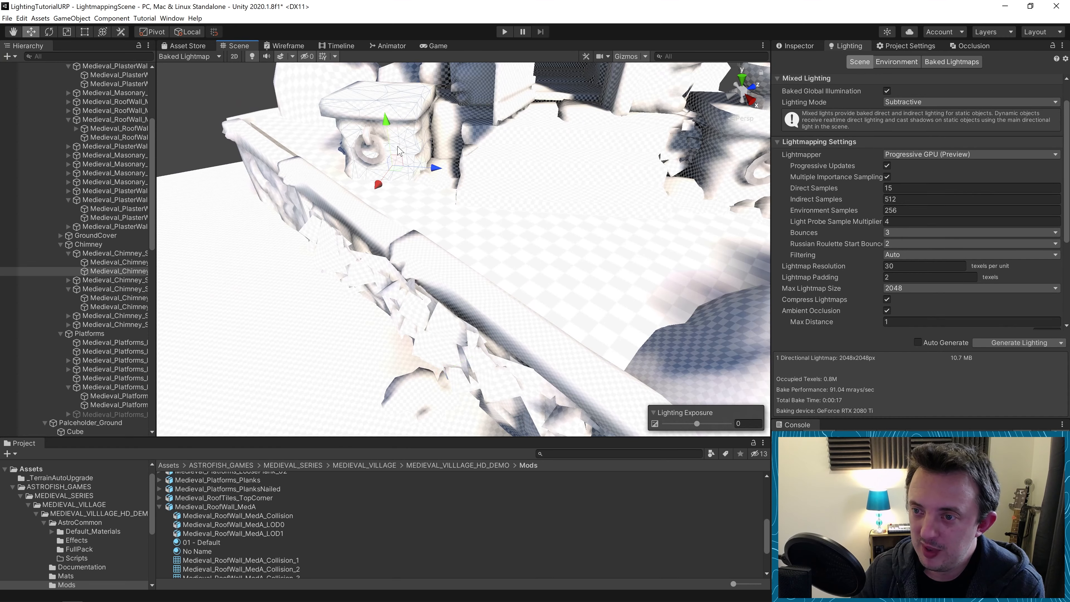
left_click(544, 246)
right_click_drag(544, 246, 557, 277)
left_click(505, 271)
left_click(507, 272)
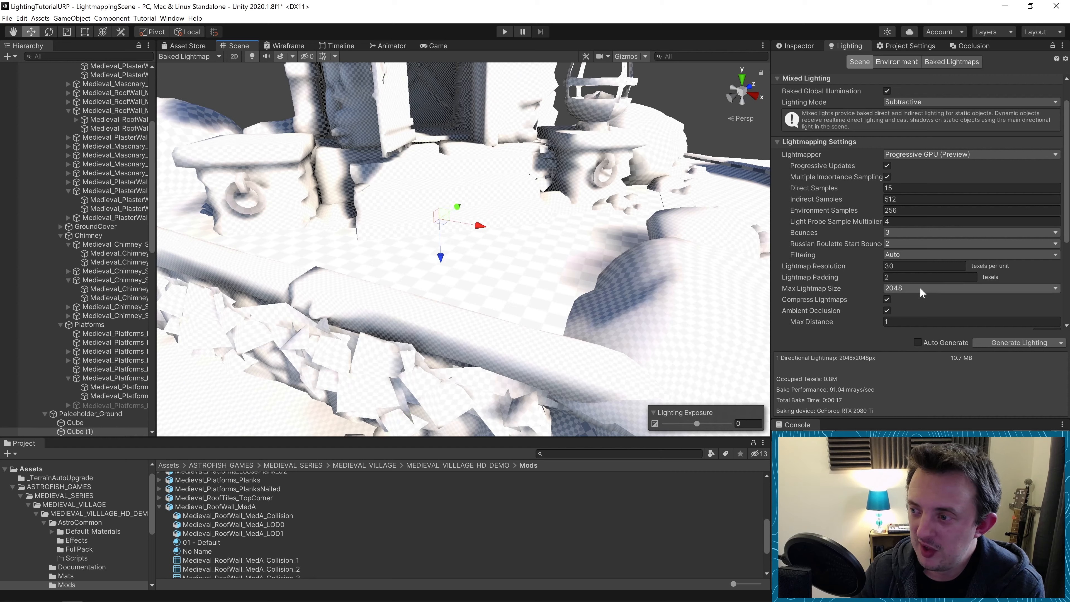
Step: Set the raised ground cube's Scale In Lightmap to 0.1
left_click(797, 45)
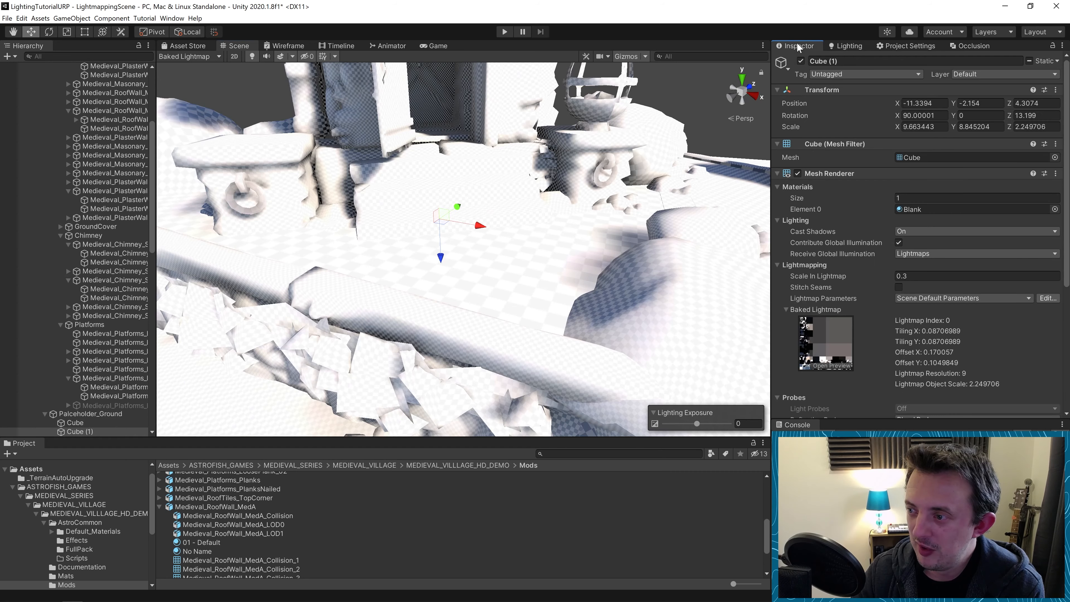
left_click(912, 276)
left_click_drag(912, 275, 920, 265)
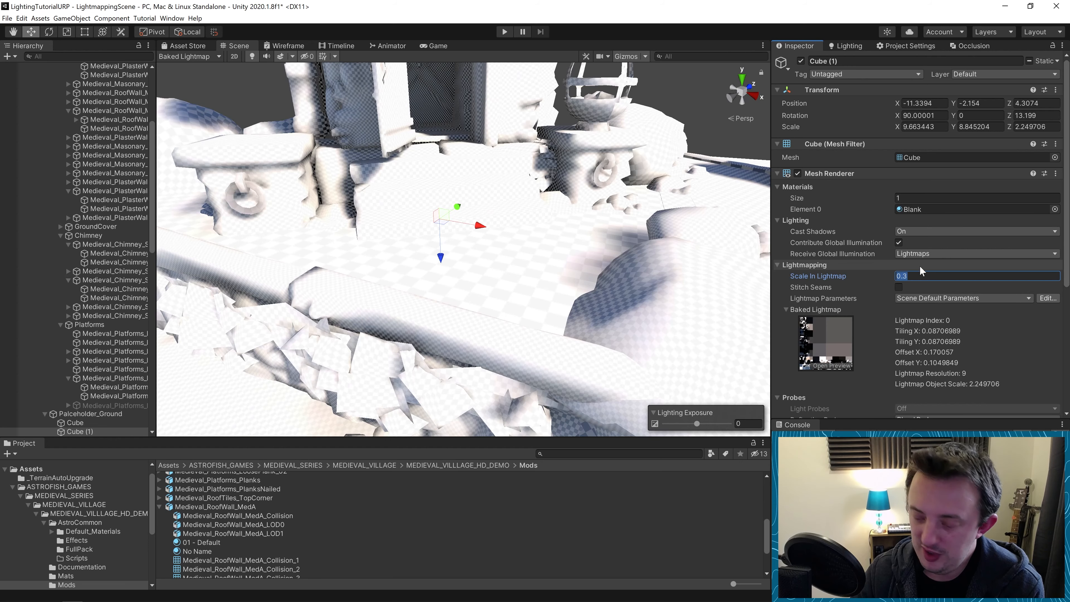
type("0.1")
Step: Compare the lightmap texel density on the raised ground, stone wall, boulders and lower ground
scroll(472, 320, "down", 5)
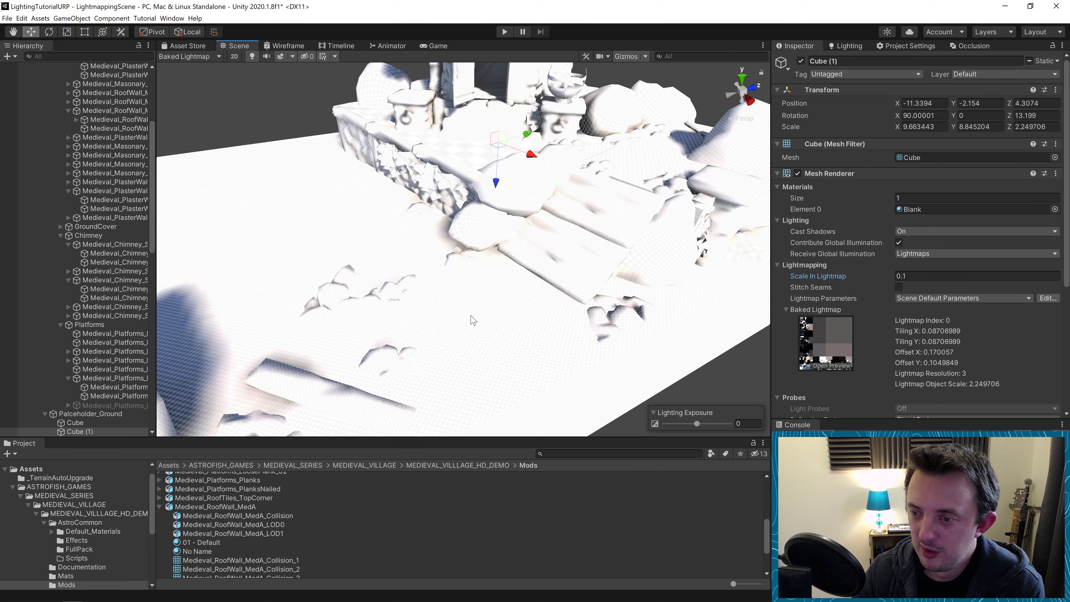
middle_click_drag(473, 321, 483, 313)
mouse_move(483, 313)
left_mouse_down("alt")
mouse_move(478, 279)
mouse_move(497, 270)
mouse_move(514, 281)
mouse_move(619, 265)
mouse_move(464, 314)
left_mouse_up("alt")
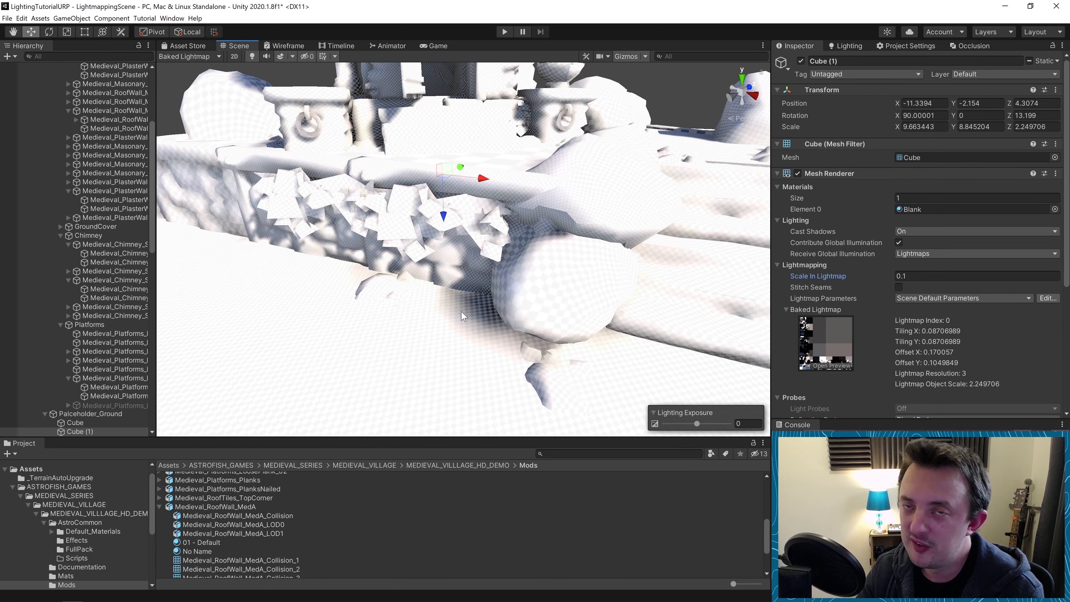
scroll(514, 272, "down", 2)
scroll(522, 255, "down", 4)
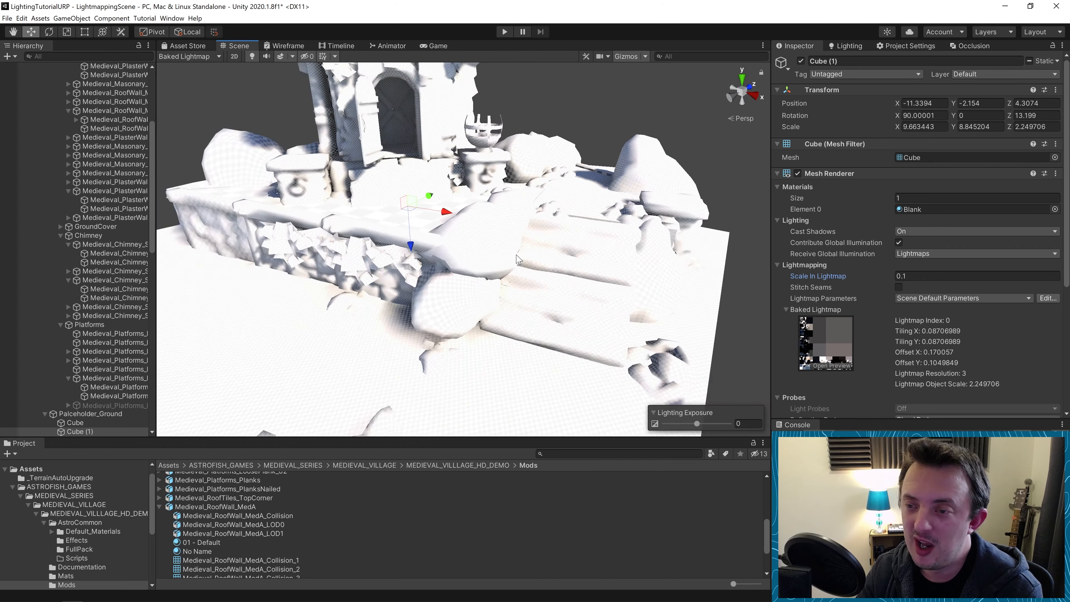
scroll(518, 258, "up", 5)
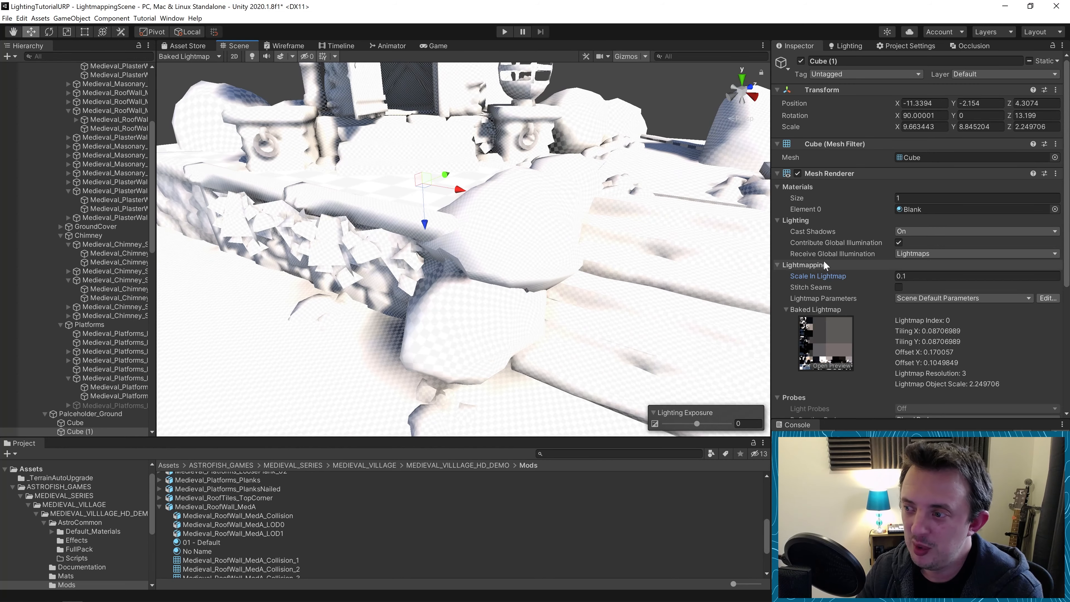
scroll(373, 274, "down", 5)
scroll(414, 276, "up", 5)
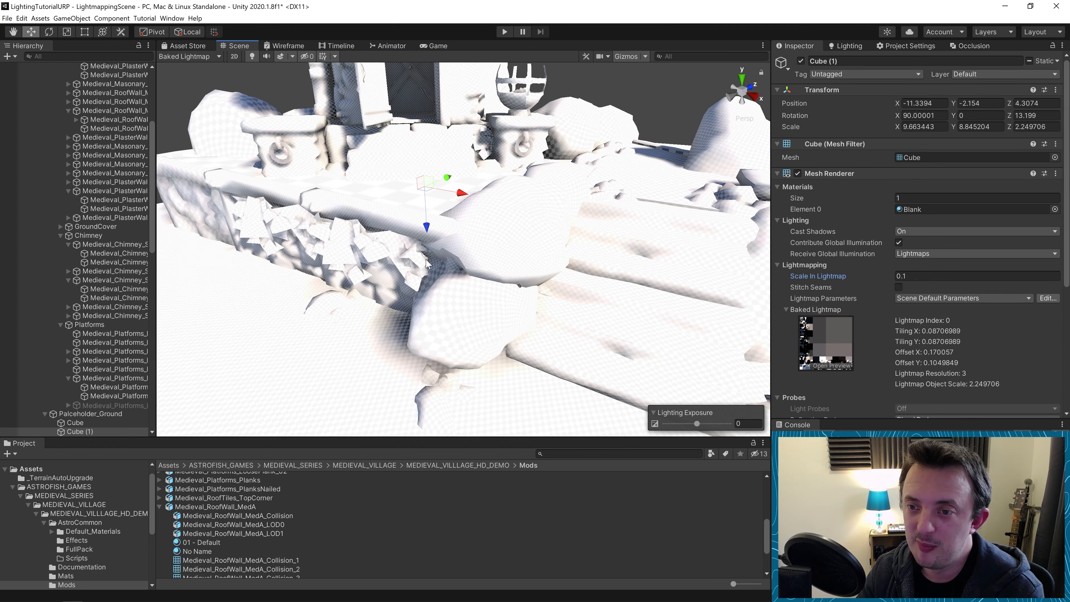
scroll(515, 272, "down", 3)
scroll(514, 270, "up", 3)
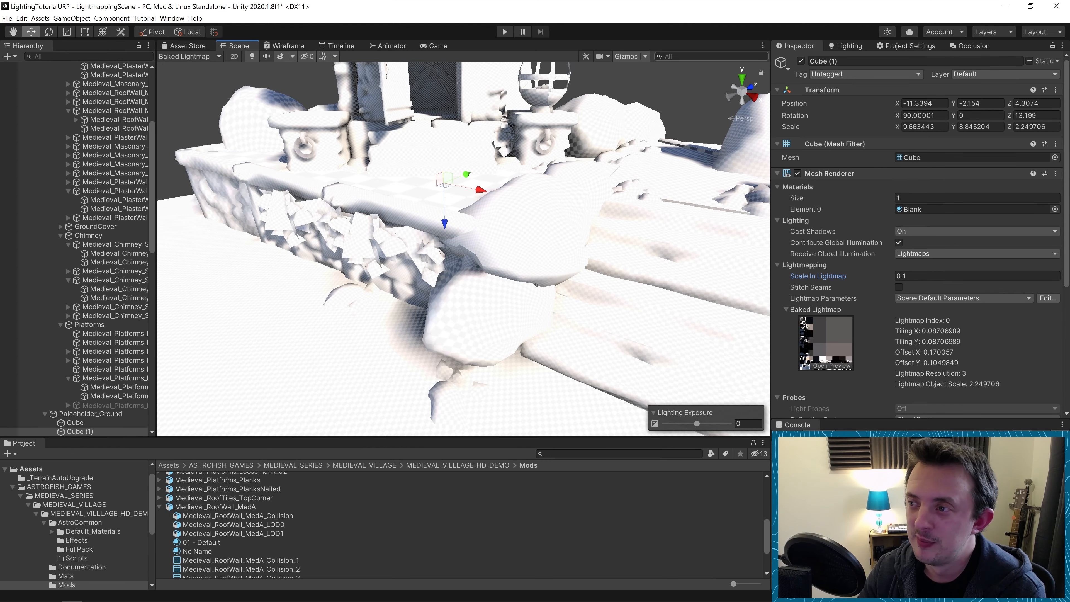
Step: Return the scene to Shaded draw mode and generate the lighting with the scene lightmapping settings
left_click(848, 47)
left_click(189, 56)
left_click(187, 76)
scroll(444, 328, "down", 3)
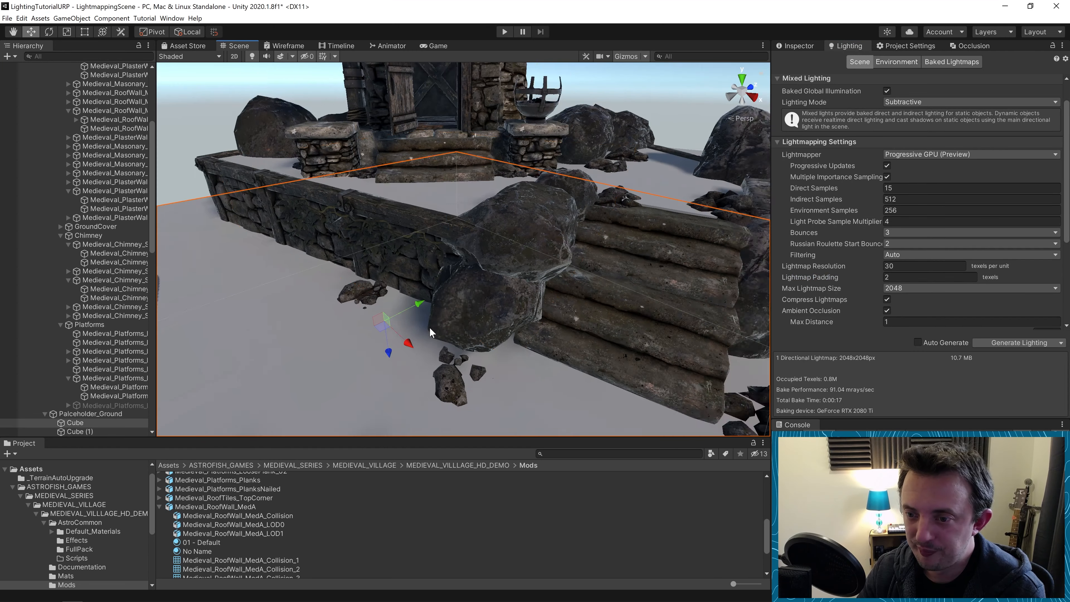
scroll(443, 329, "up", 2)
right_click_drag(444, 327, 280, 403)
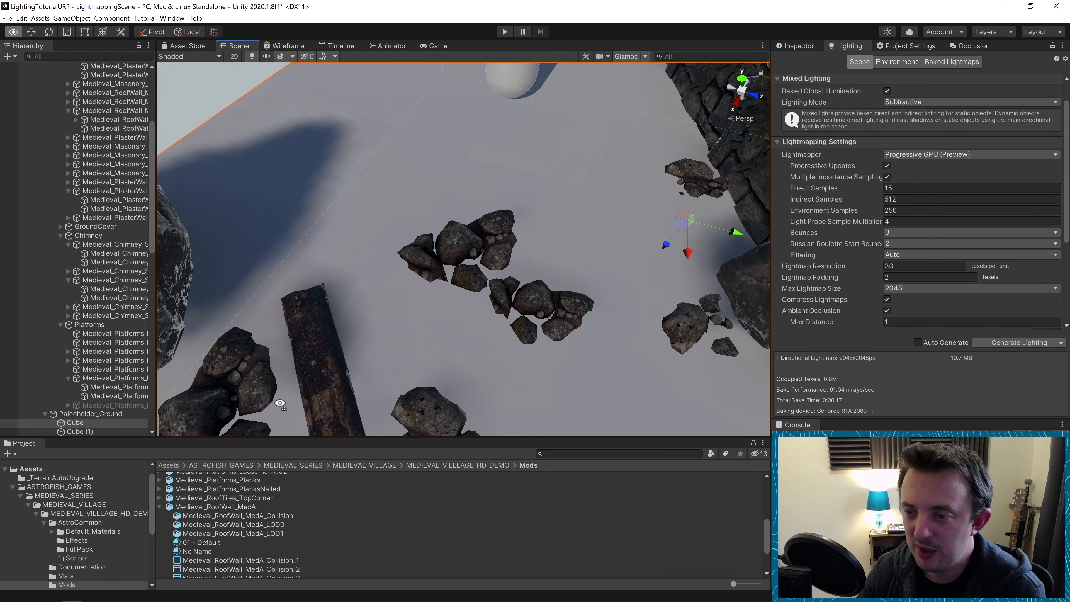
left_click(1006, 343)
Step: Inspect the rebaked shadows on the ground beside the large boulder and the capsule
right_click_drag(269, 180, 355, 246)
scroll(354, 255, "down", 3)
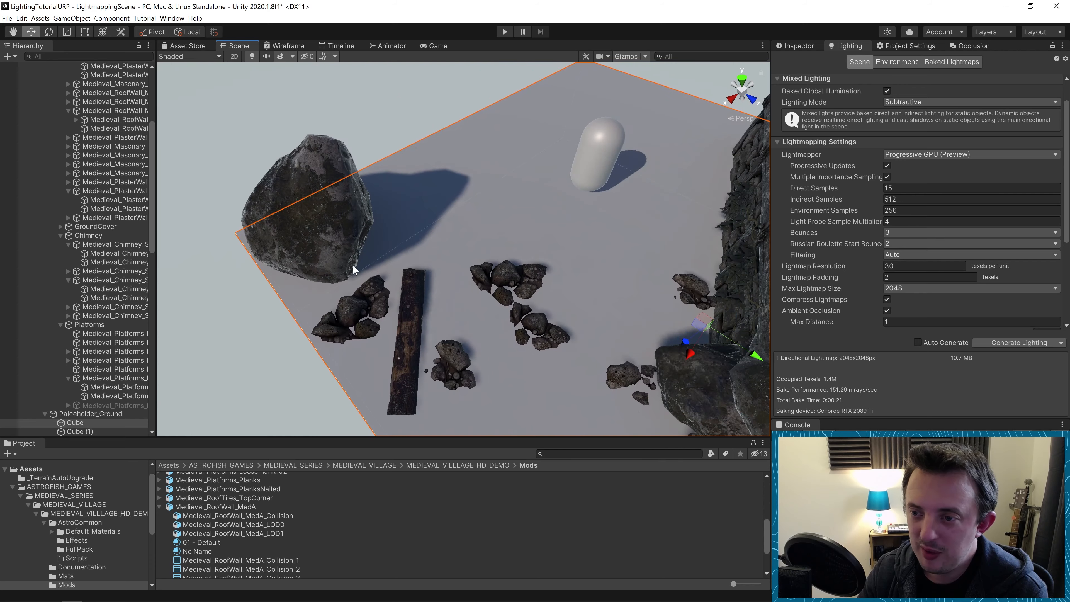
scroll(432, 182, "up", 3)
right_click_drag(471, 253, 554, 251)
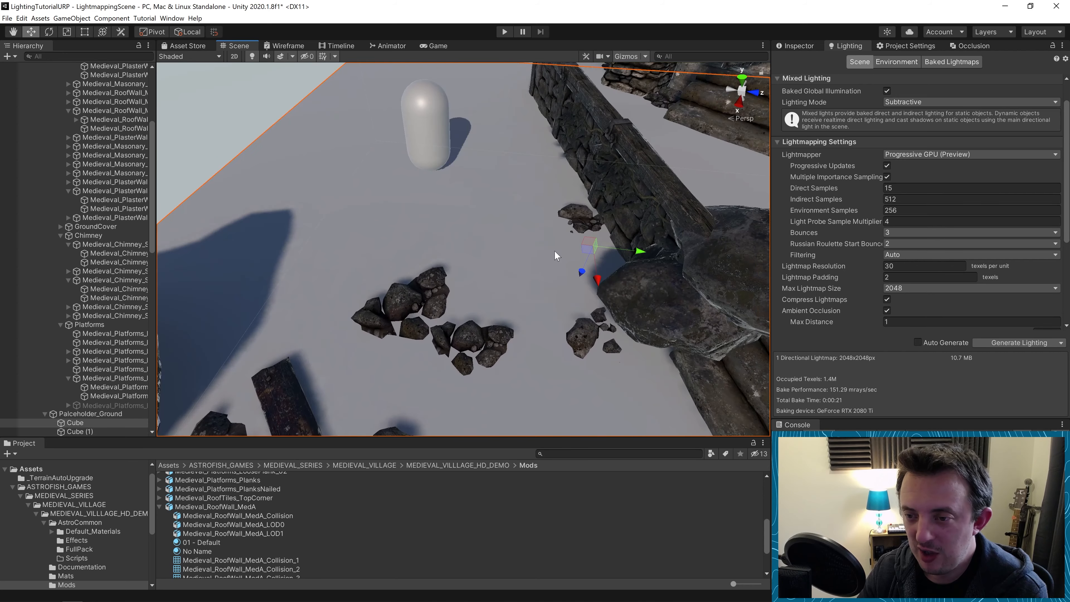
Step: Examine the rebaked shadows around the loose rocks, along the base of the stone wall and across the diorama
middle_click_drag(414, 266, 480, 249)
right_click_drag(480, 249, 594, 279)
middle_click_drag(367, 291, 408, 289)
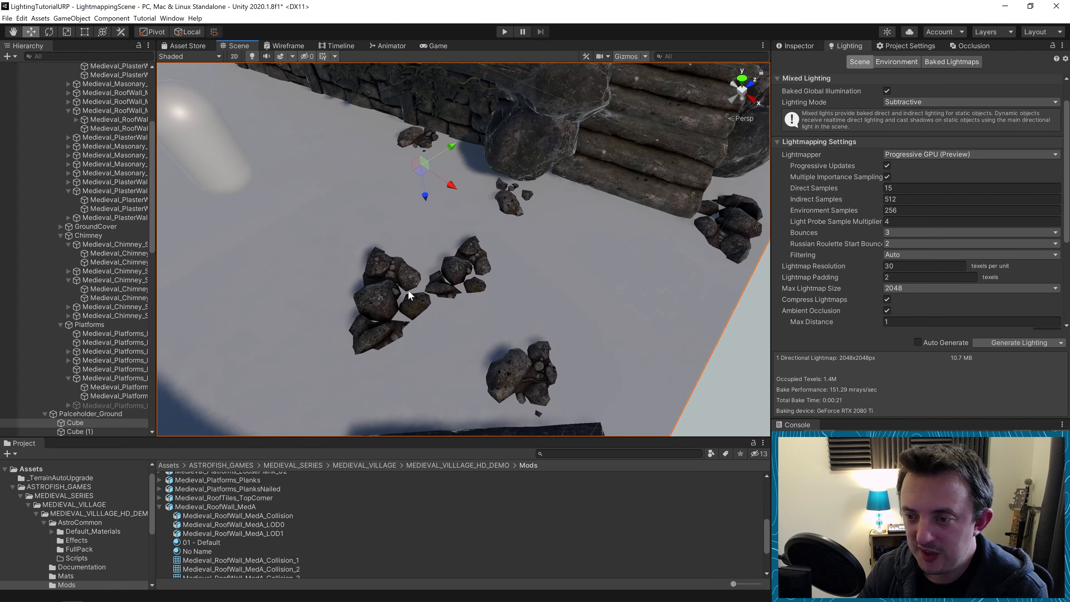
scroll(336, 306, "up", 3)
middle_click_drag(337, 311, 447, 292)
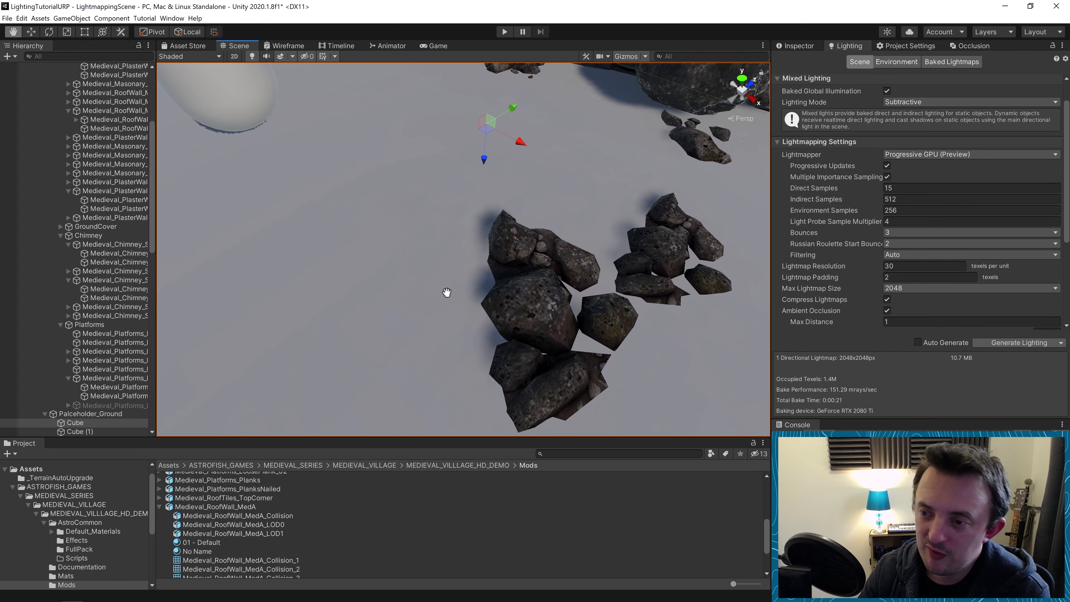
scroll(417, 300, "down", 5)
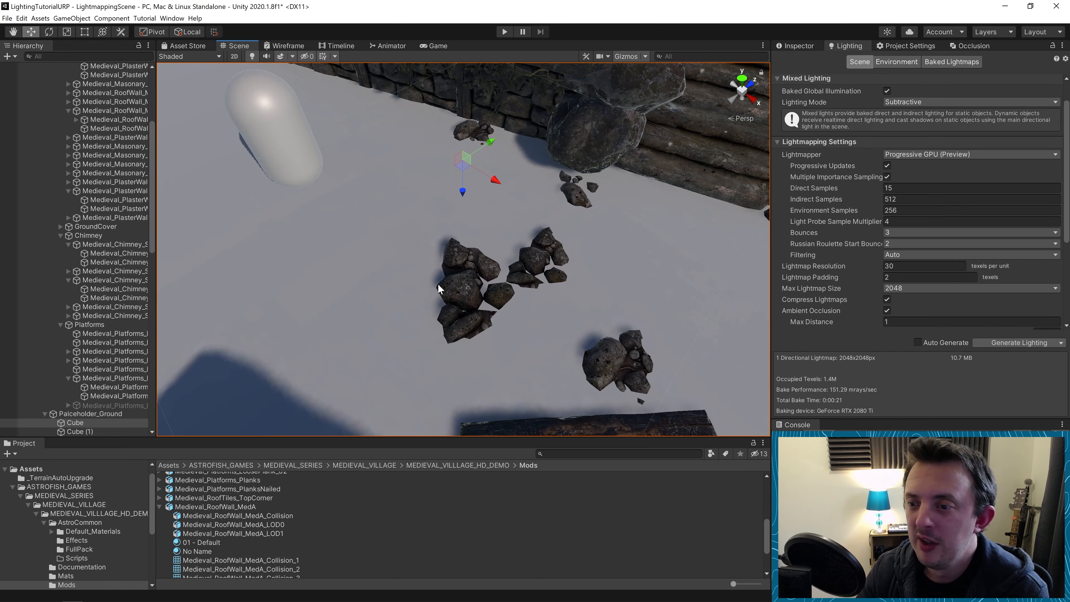
middle_click_drag(425, 253, 493, 363)
scroll(427, 185, "up", 5)
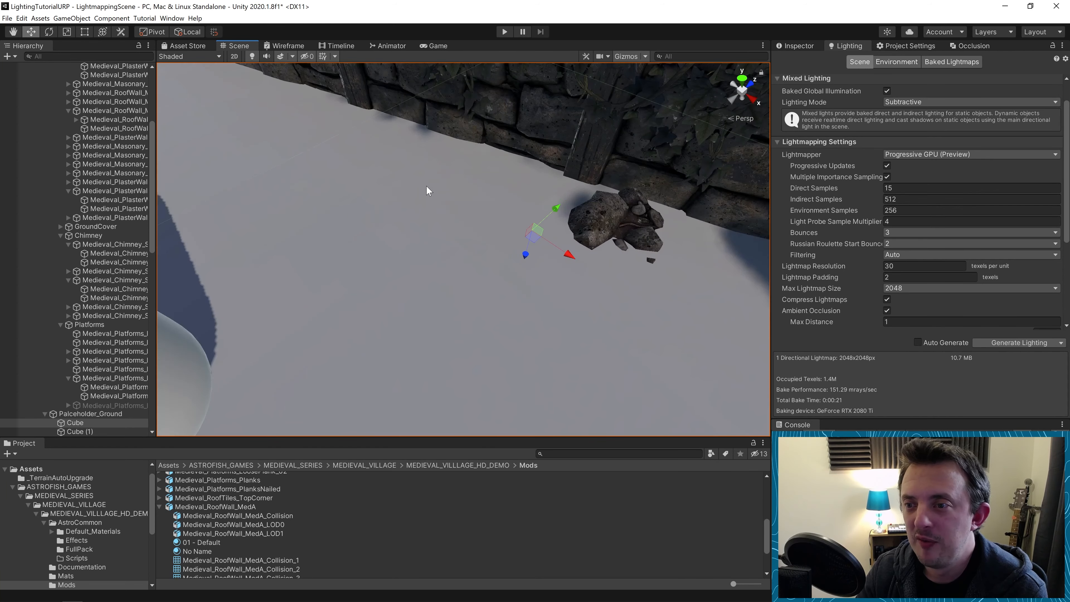
scroll(427, 186, "down", 3)
right_click_drag(442, 237, 598, 259)
scroll(601, 257, "down", 4)
middle_click_drag(601, 258, 538, 243)
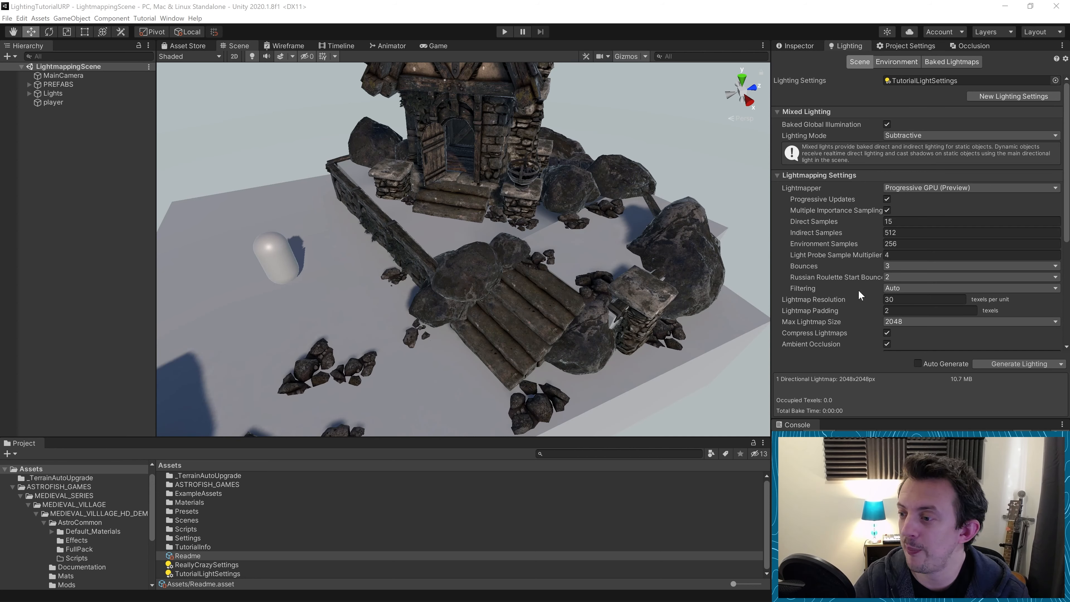
Step: Set the lightmapper's Filtering to Advanced and bring its denoiser and filter settings into view
left_click(902, 288)
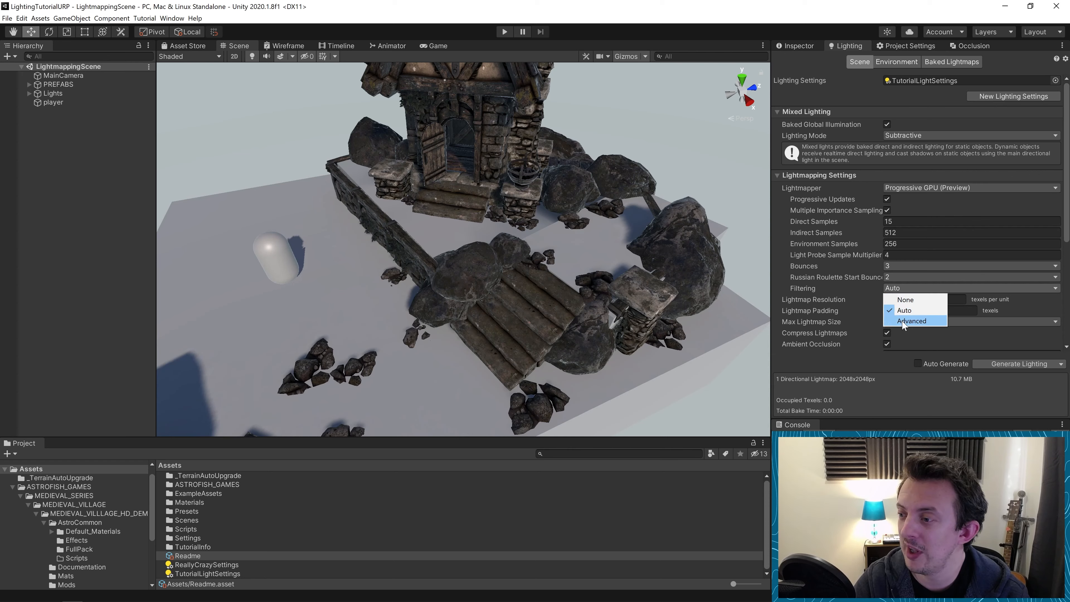
left_click(922, 322)
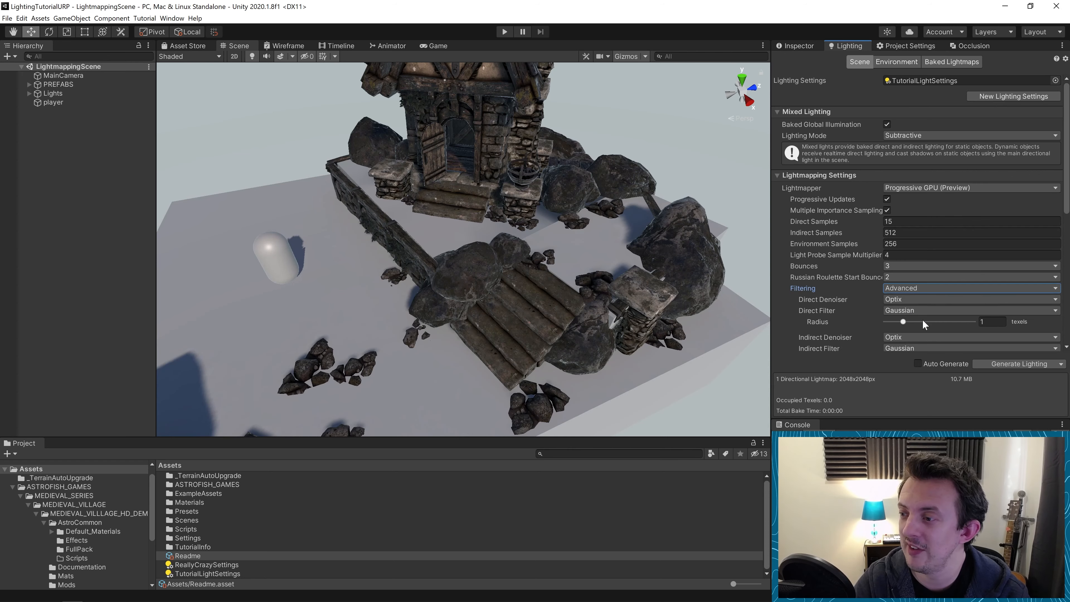
scroll(923, 304, "down", 5)
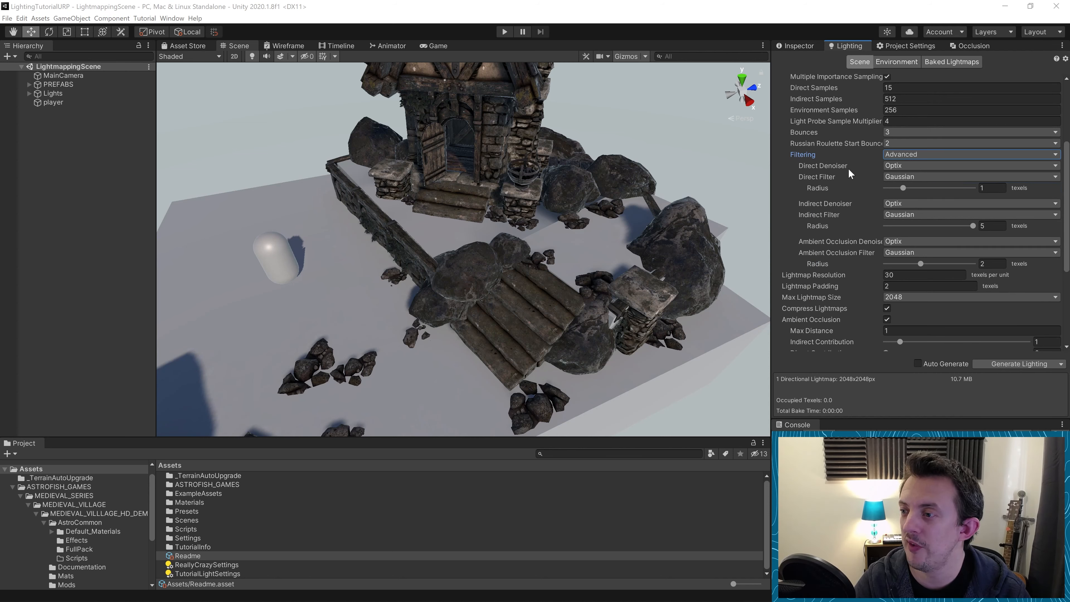
Step: Review the denoiser settings and the Direct Filter choices, keeping Optix as Direct Denoiser and Gaussian as Direct Filter
mouse_move(804, 205)
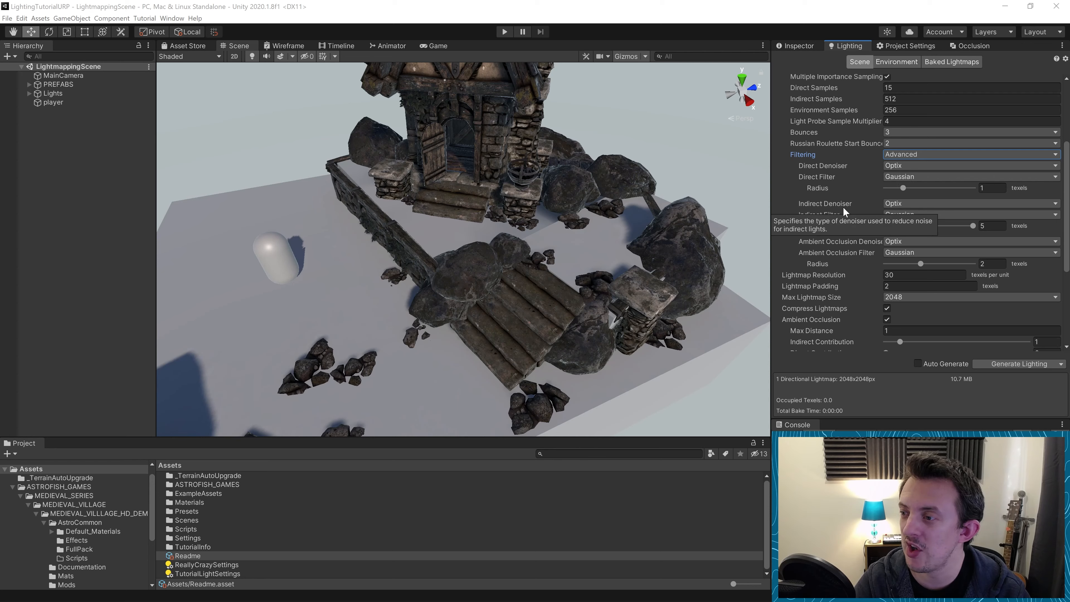
mouse_move(805, 245)
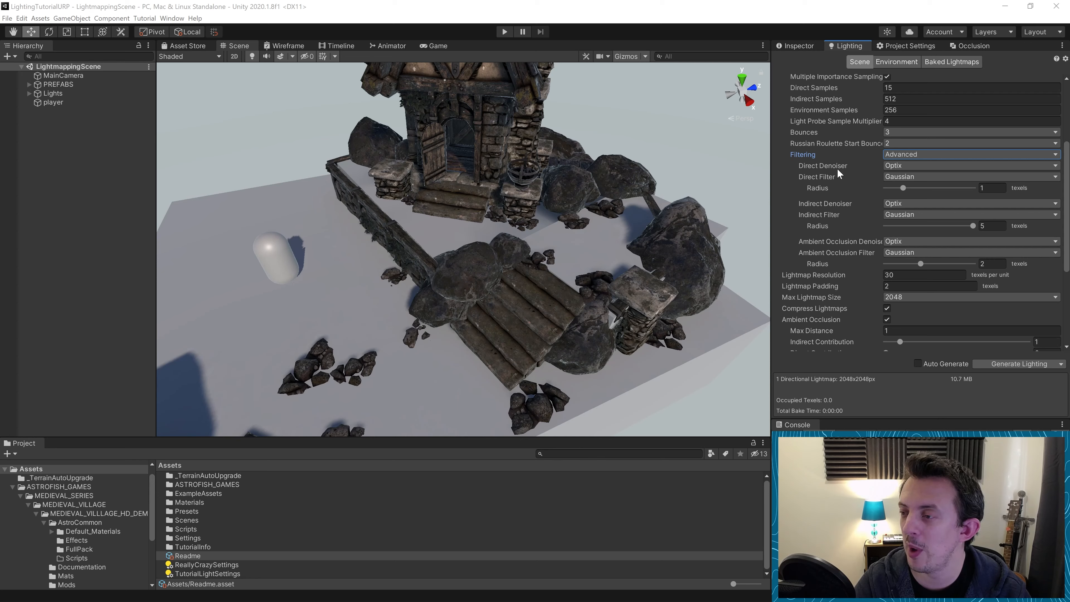
mouse_move(807, 166)
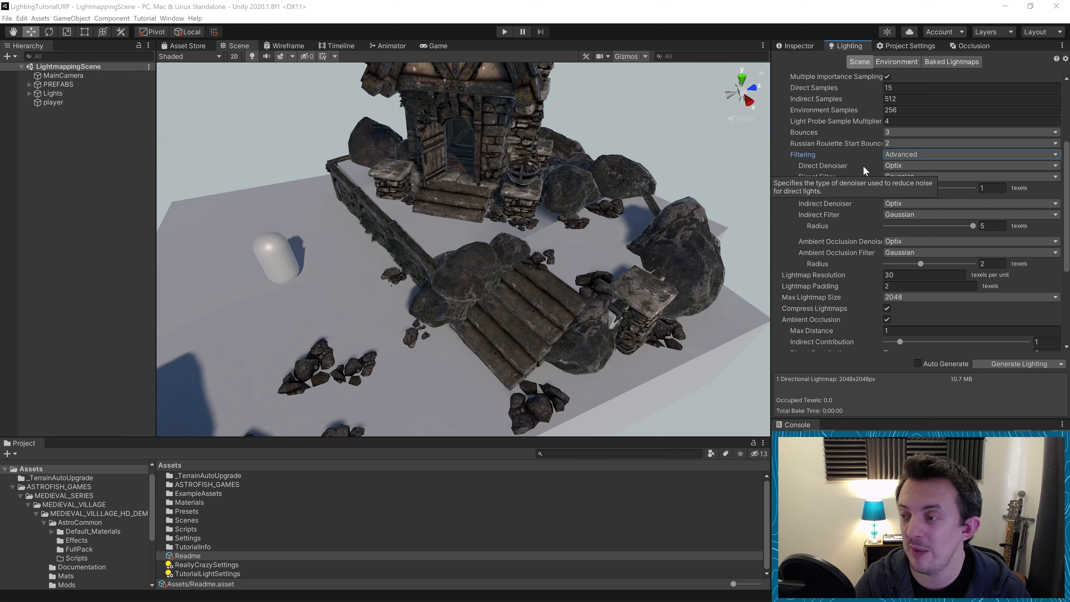
left_click(908, 167)
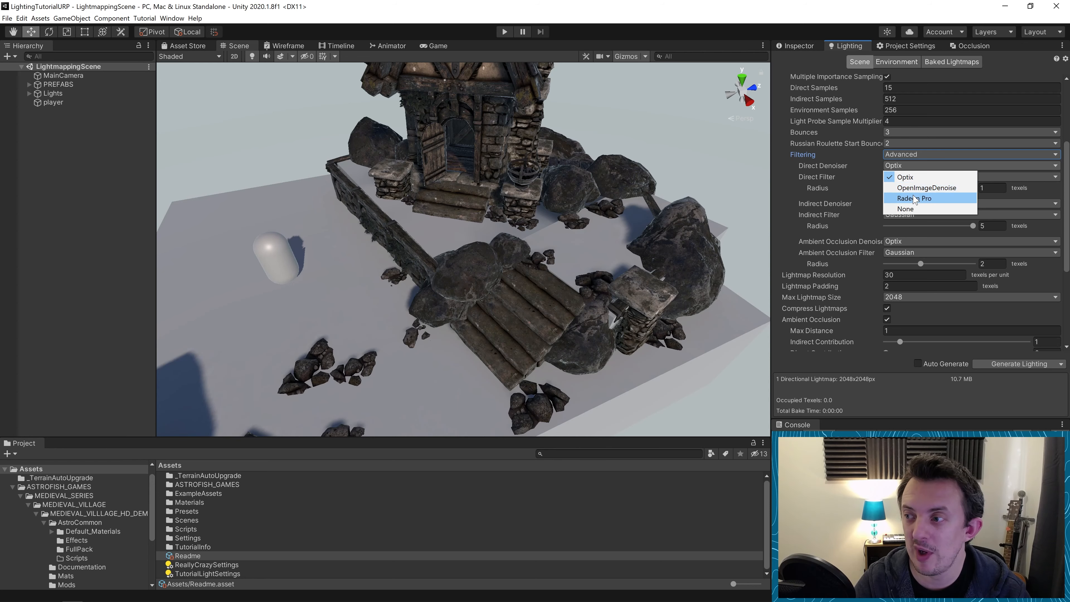
left_click(916, 177)
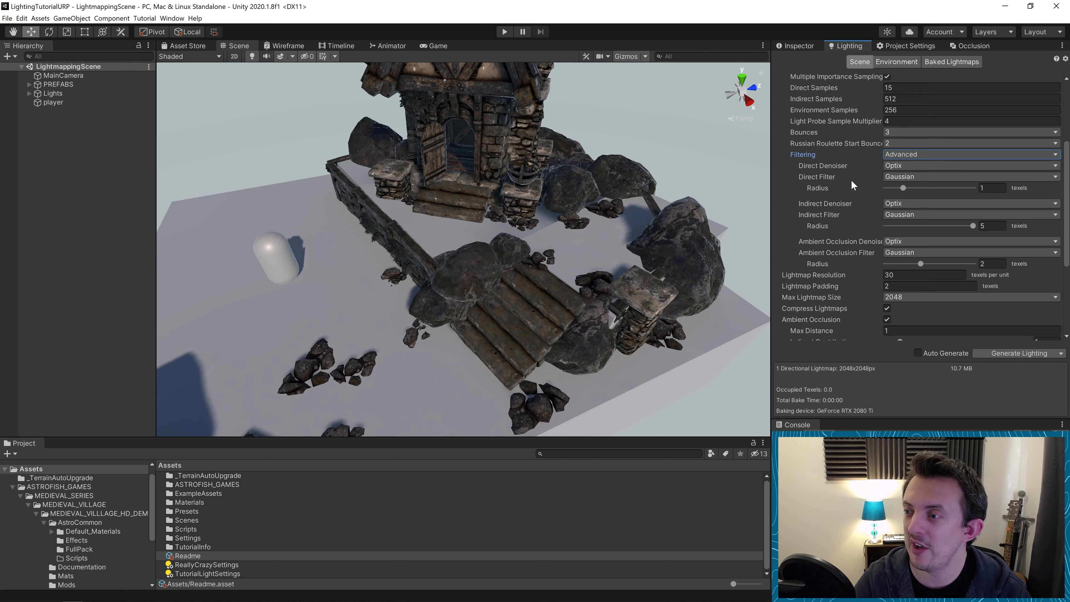
left_click(920, 176)
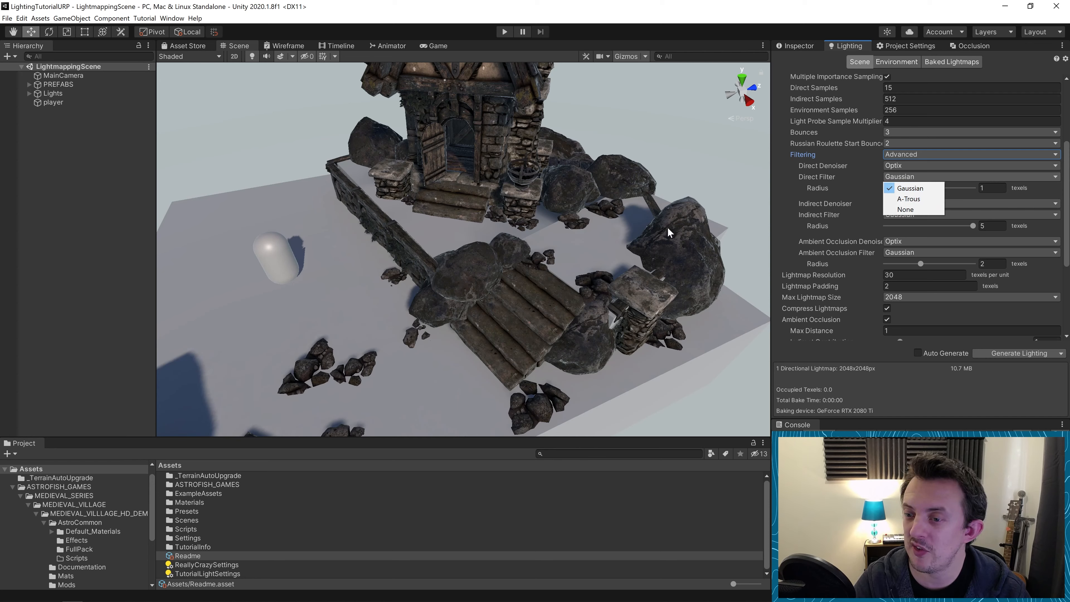
left_click(424, 300)
Step: Examine the baked shading on the ground beside the two boulders and the wooden log up close
right_click(458, 340)
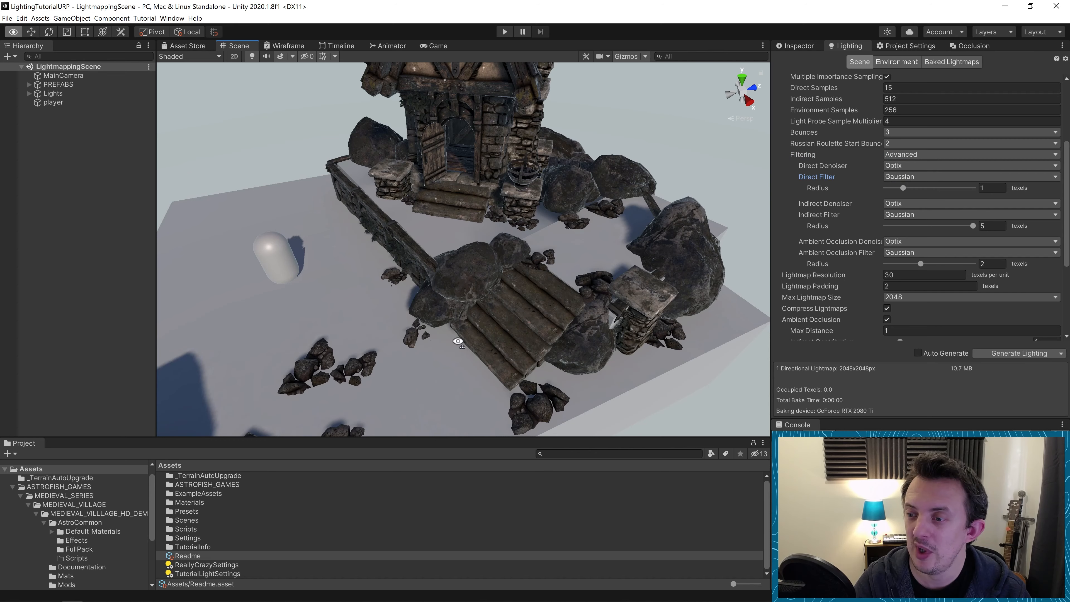
scroll(446, 257, "down", 5)
scroll(446, 256, "up", 5)
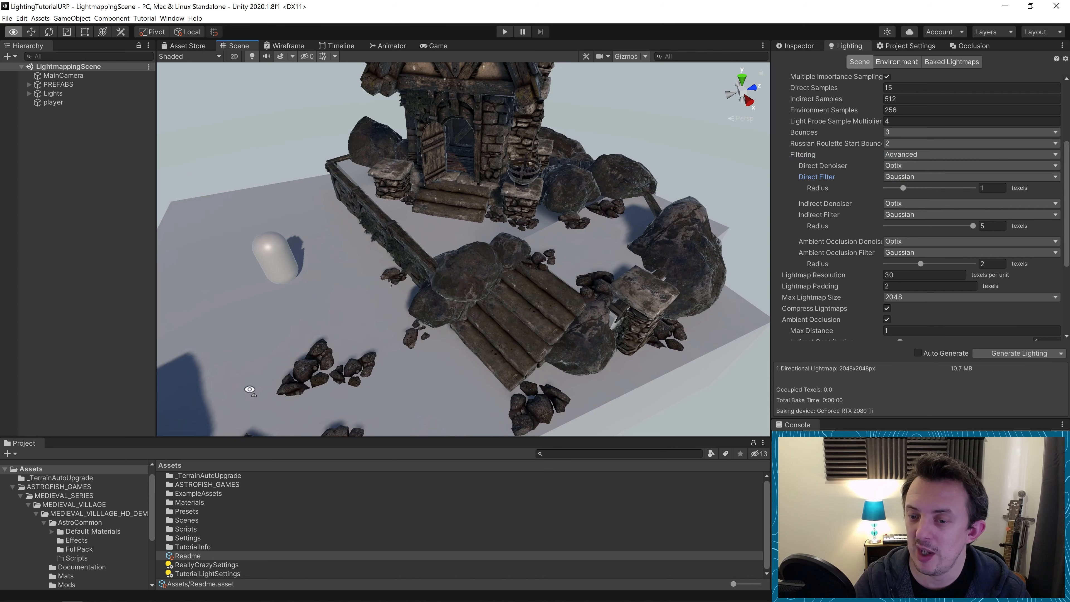
scroll(357, 326, "up", 3)
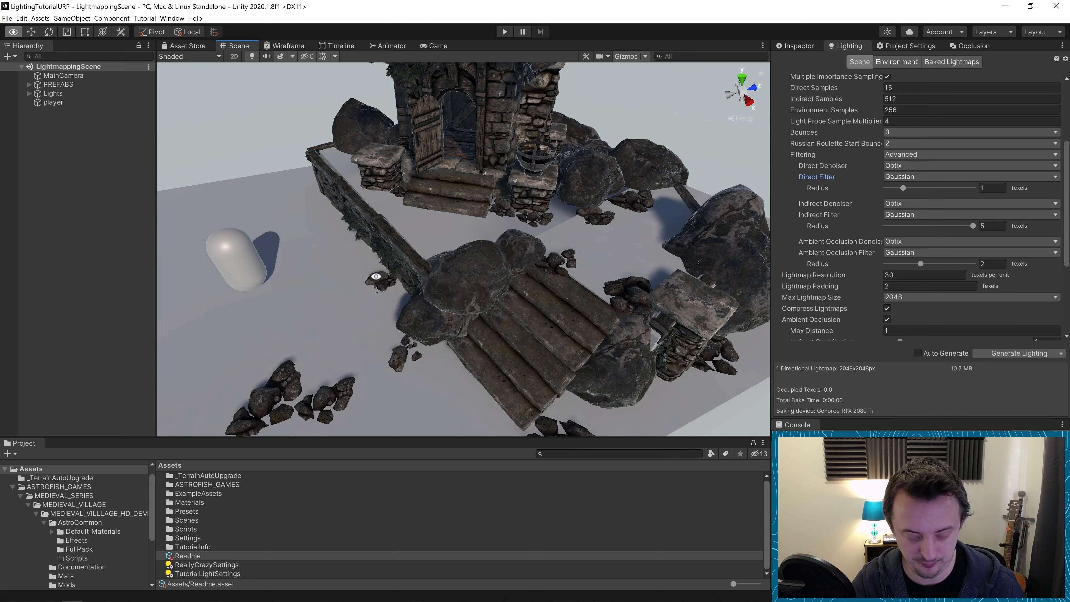
left_click_drag(559, 313, 416, 306, "alt")
scroll(416, 306, "up", 3)
middle_click_drag(416, 306, 408, 336)
left_click_drag(408, 335, 368, 361, "alt")
middle_click_drag(368, 361, 433, 284)
scroll(470, 266, "up", 3)
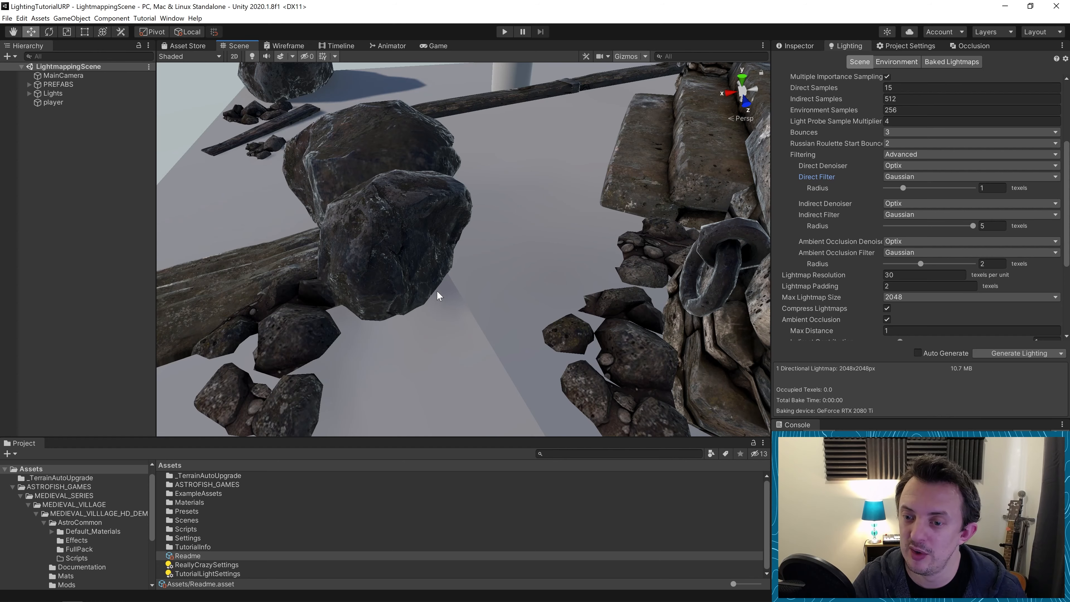
right_click_drag(461, 251, 448, 258)
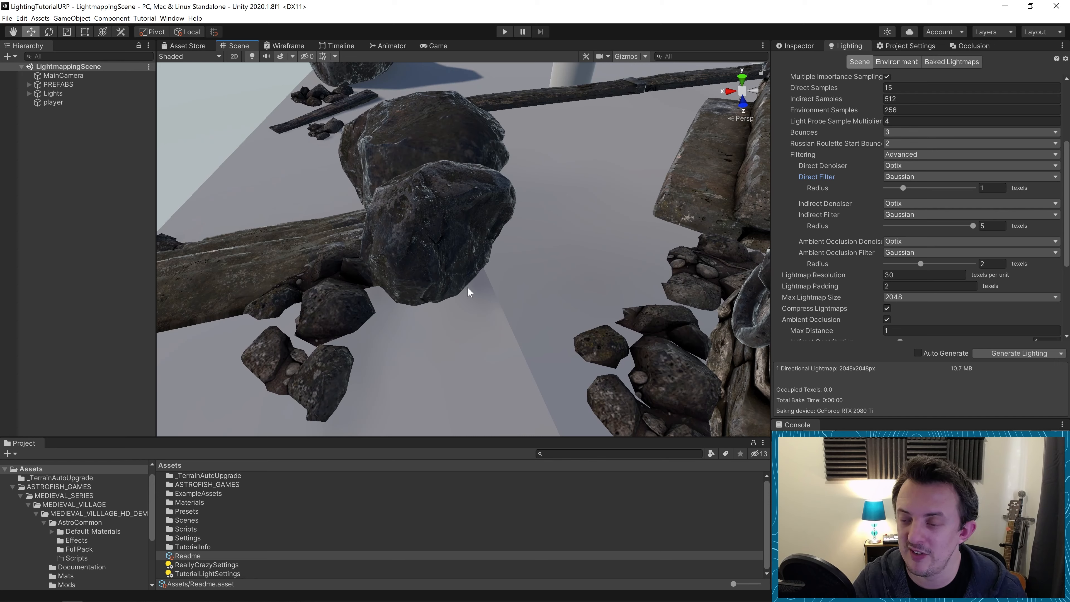
Step: Set the Direct Filter to A-Trous and inspect the ground shading along the edge beside the boulders
right_click_drag(462, 296, 517, 298)
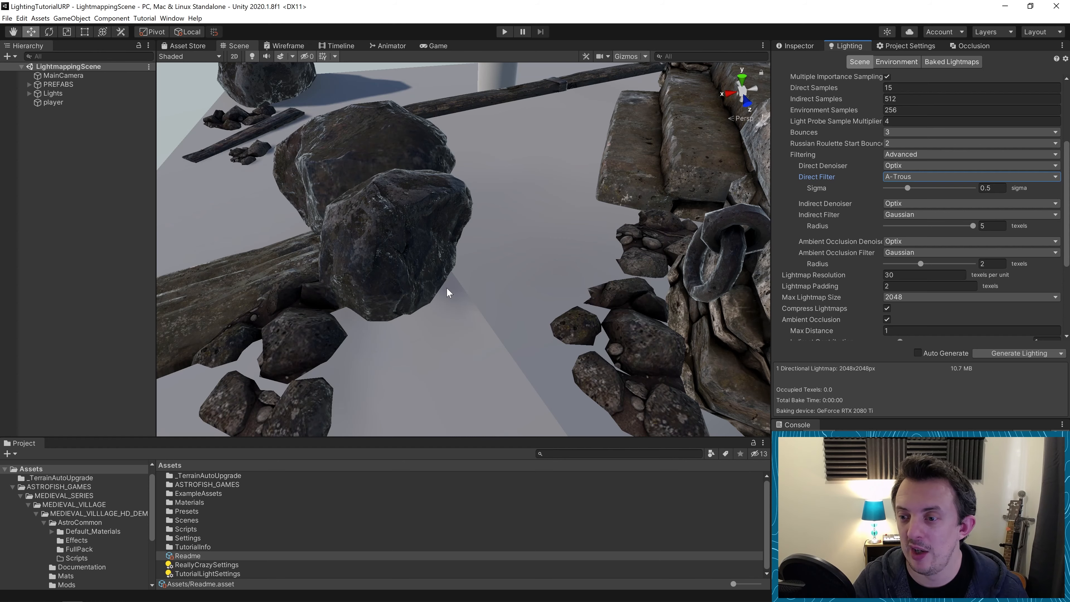
right_click_drag(449, 290, 466, 296)
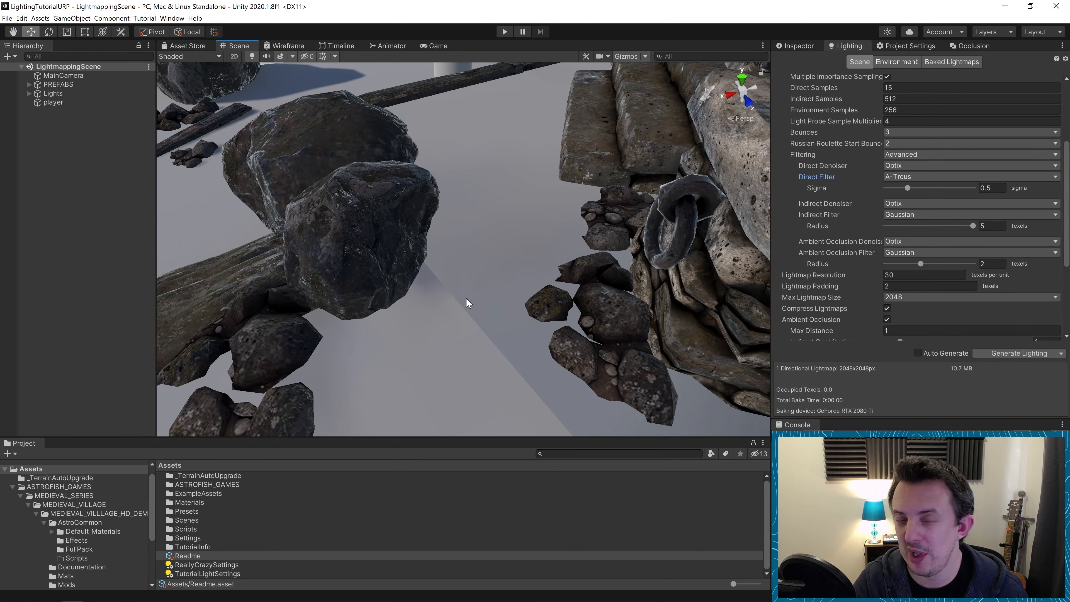
right_click_drag(418, 292, 437, 289)
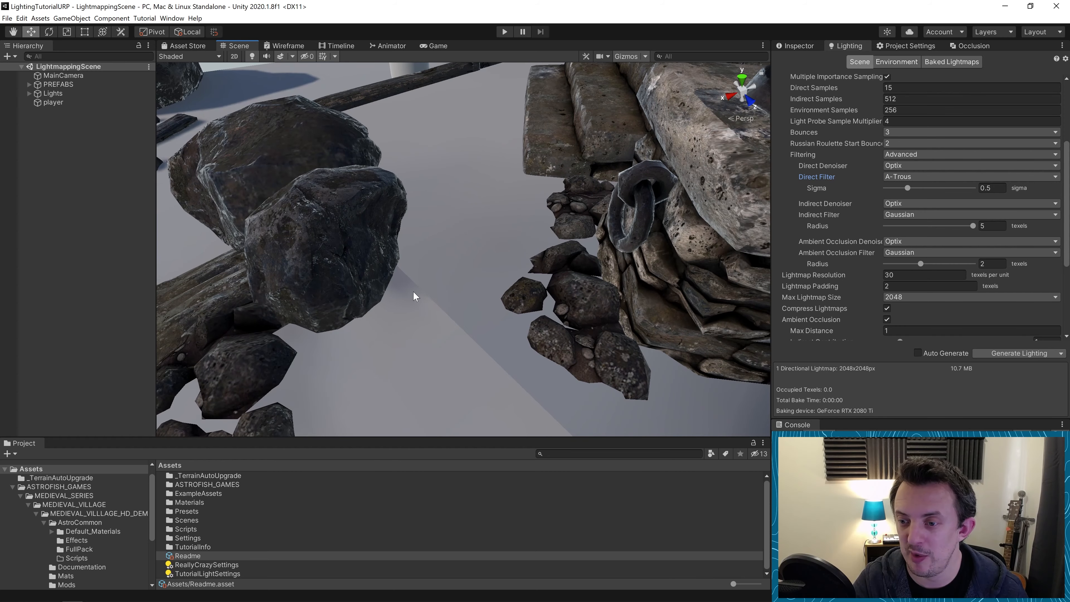
scroll(401, 290, "down", 5)
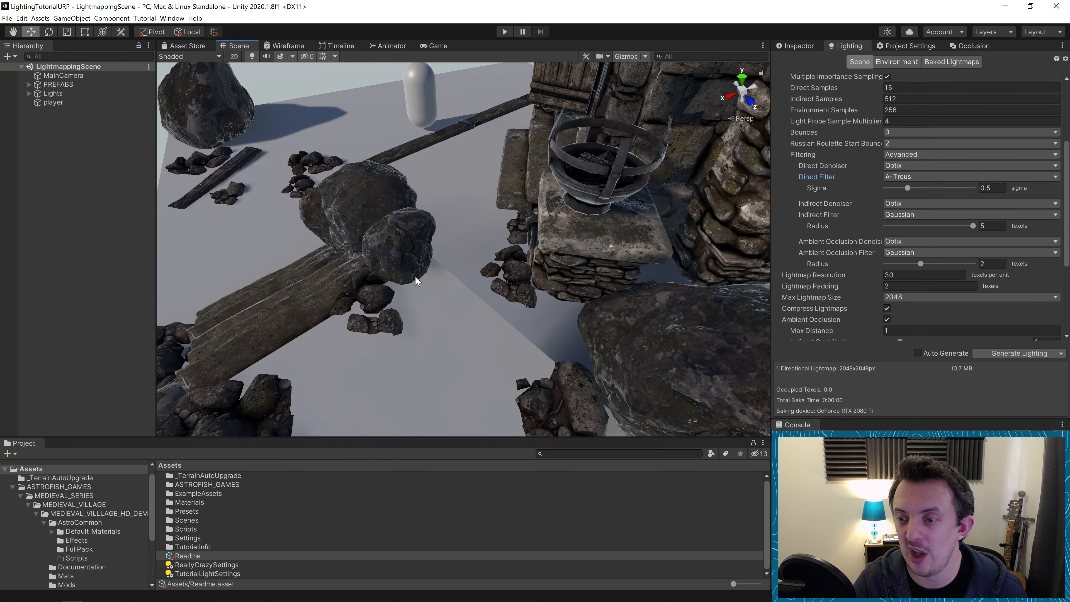
Step: Set the Indirect Filter to A-Trous and inspect the ground shading between the boulders and the stone plinth
right_click_drag(415, 276, 751, 181)
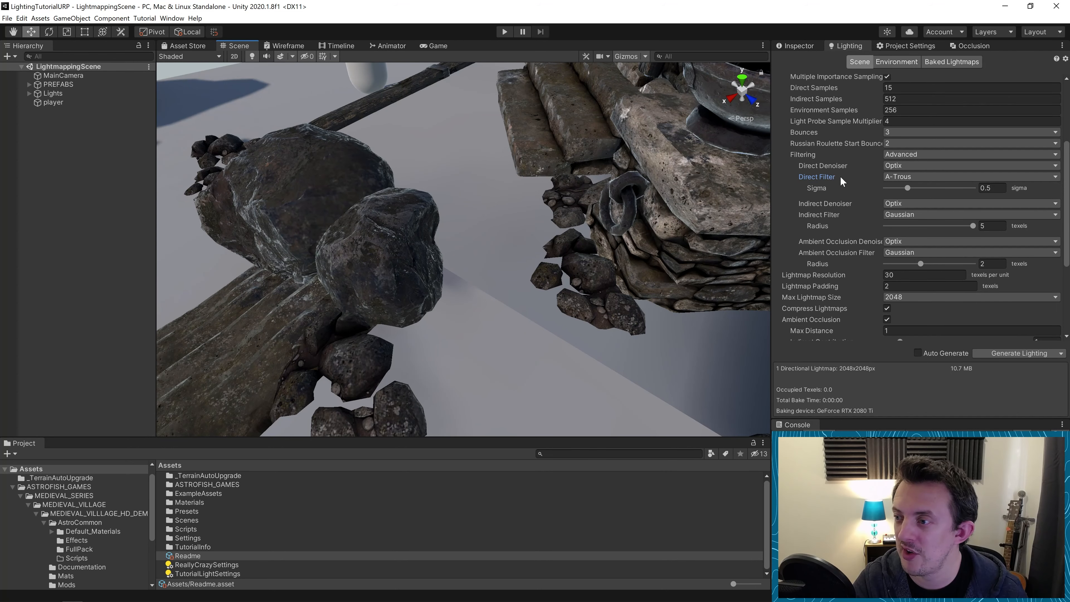
left_click(899, 215)
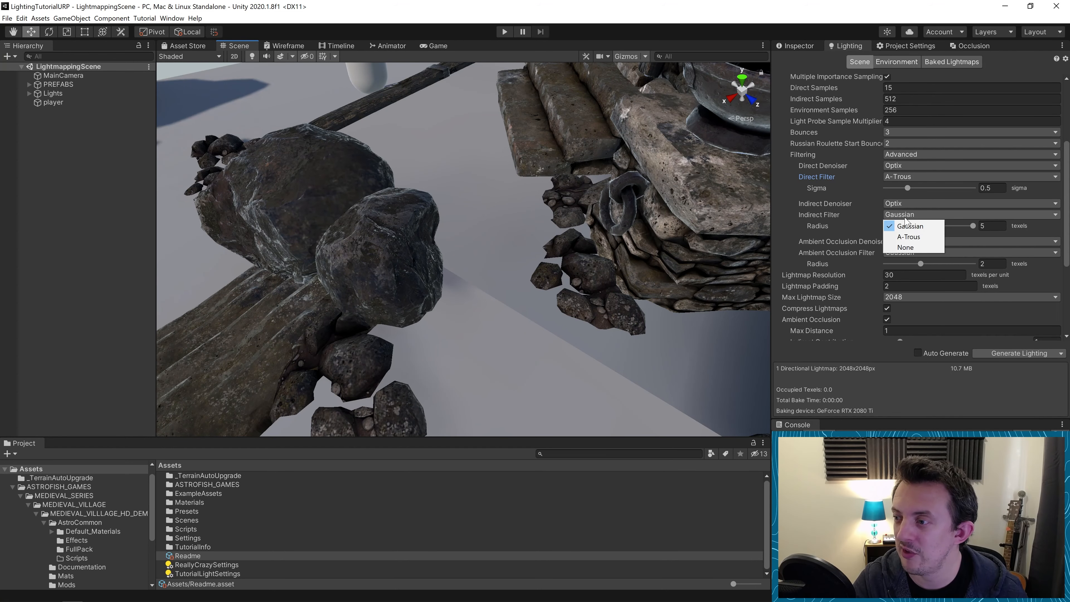
left_click(906, 237)
mouse_move(453, 290)
right_mouse_down()
mouse_move(470, 292)
mouse_move(451, 311)
mouse_move(446, 303)
right_mouse_up()
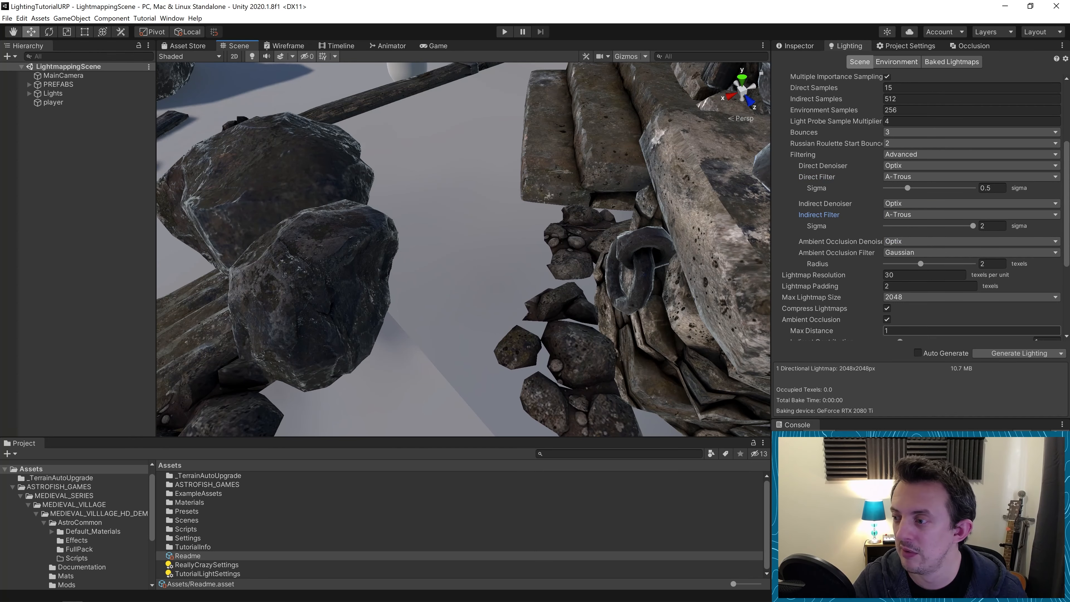
Step: Rebake the lighting at a Lightmap Resolution of 30 texels per unit with the Ambient Occlusion Filter set to A-Trous
left_click(906, 275)
type("20")
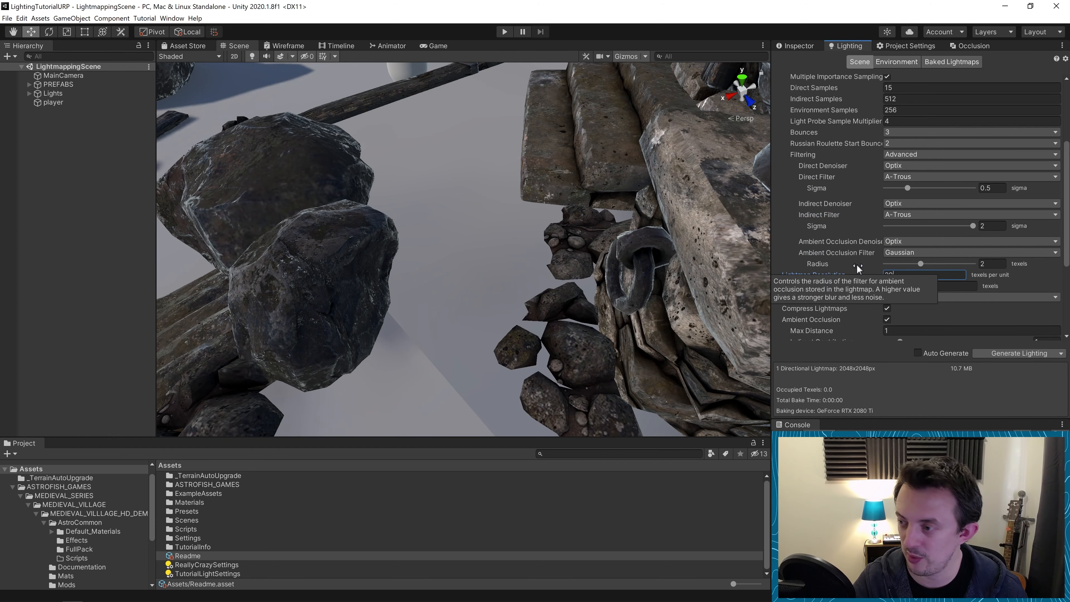
left_click(1003, 355)
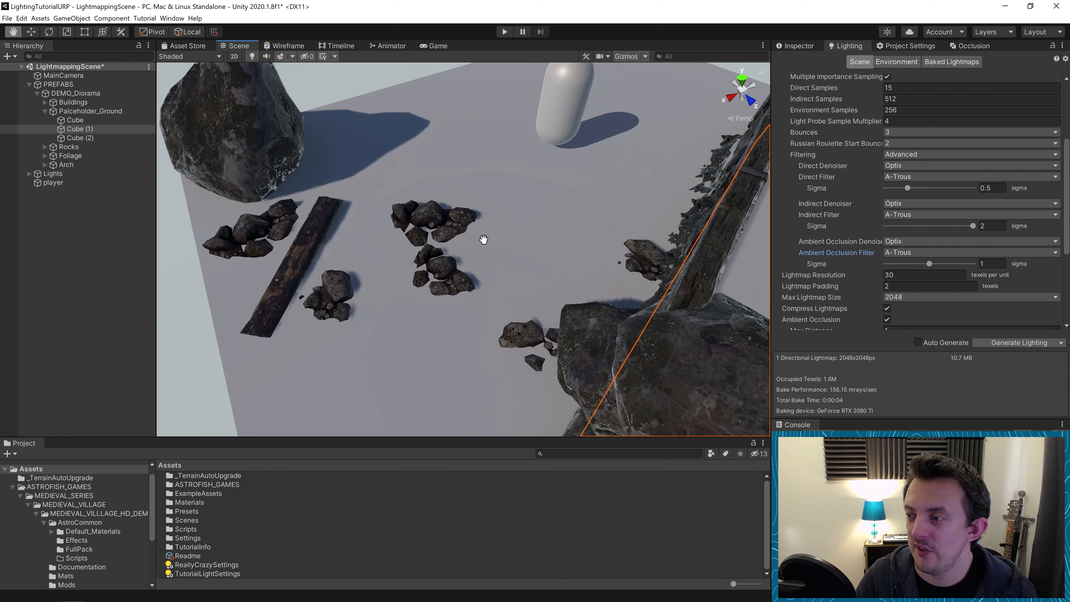
Step: Examine the rebaked shadows on the ground around the small rocks, wooden log and capsule, and beside the boulders at the steps
middle_click_drag(483, 240, 445, 172)
right_click_drag(443, 260, 450, 245)
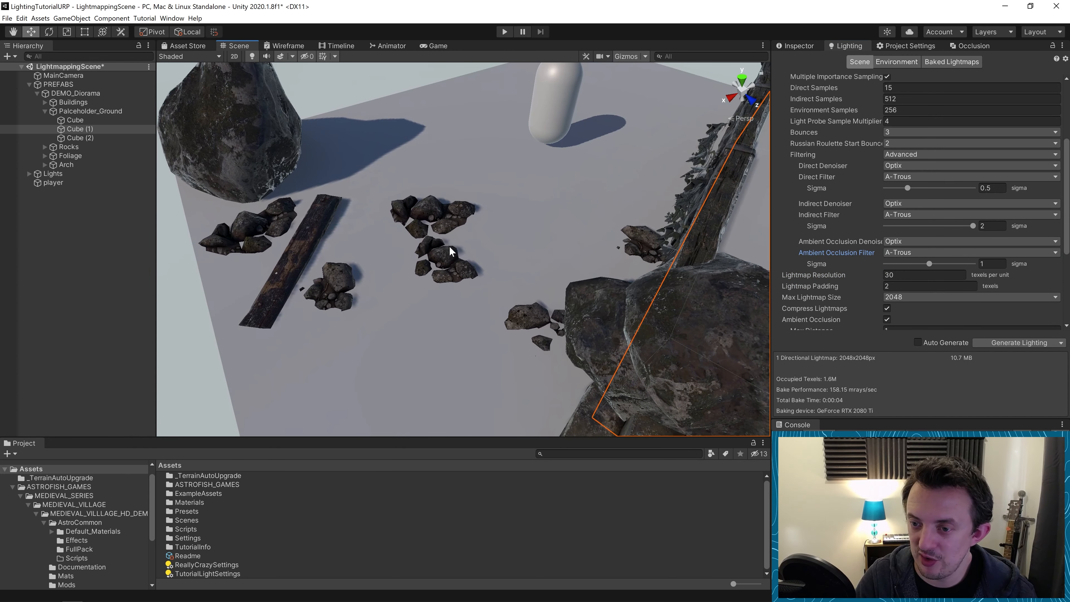
middle_click_drag(419, 247, 482, 434)
scroll(361, 272, "up", 3)
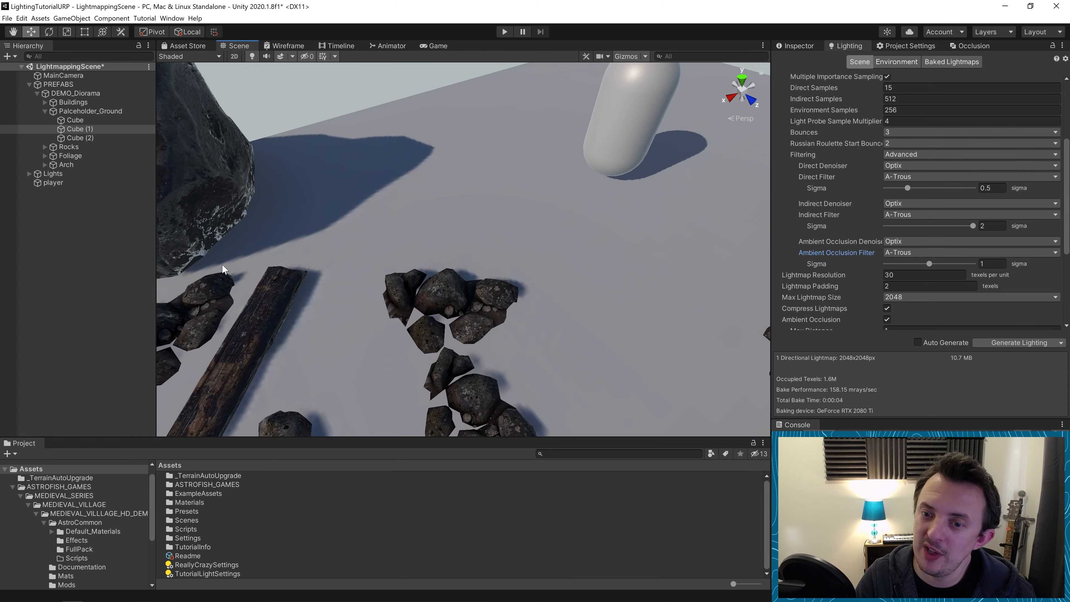
middle_click_drag(267, 276, 272, 283)
scroll(342, 298, "down", 4)
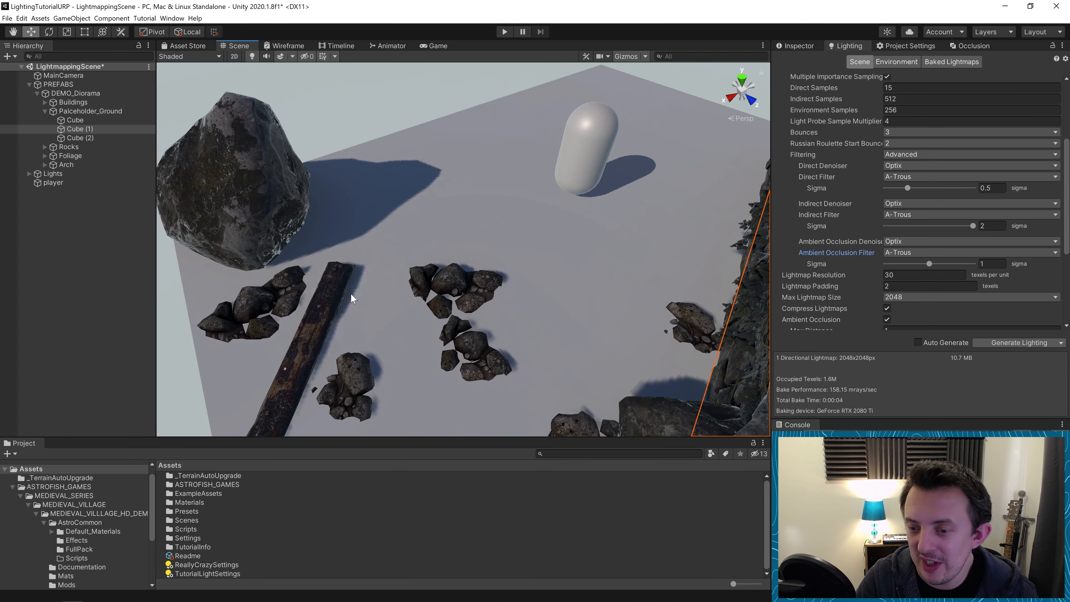
right_click_drag(377, 284, 689, 266)
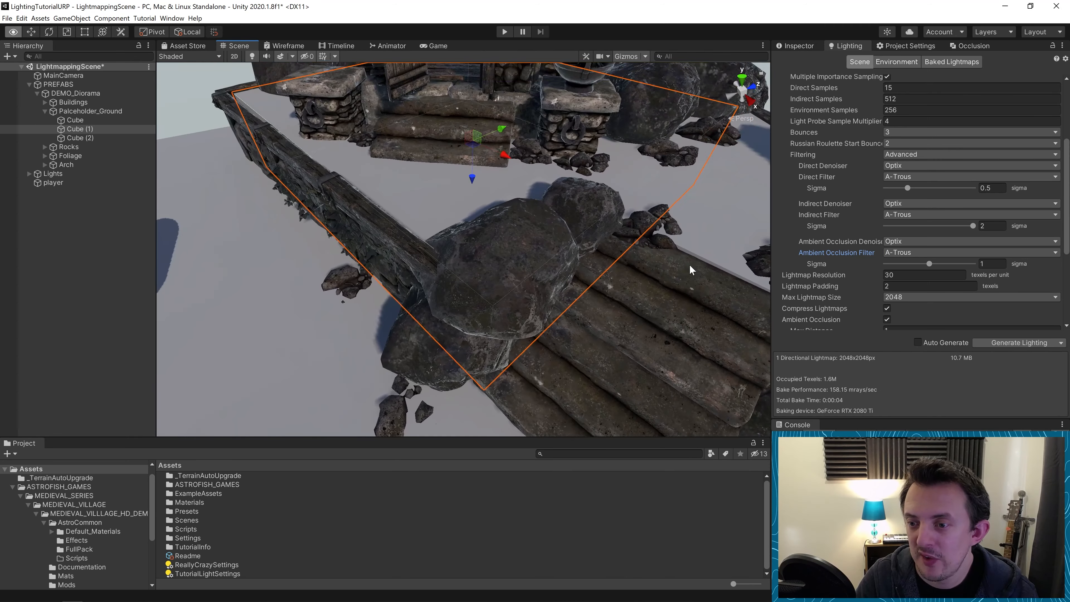
middle_click_drag(549, 282, 584, 340)
right_click_drag(454, 304, 619, 333)
middle_click_drag(482, 319, 754, 275)
right_click_drag(519, 286, 578, 250)
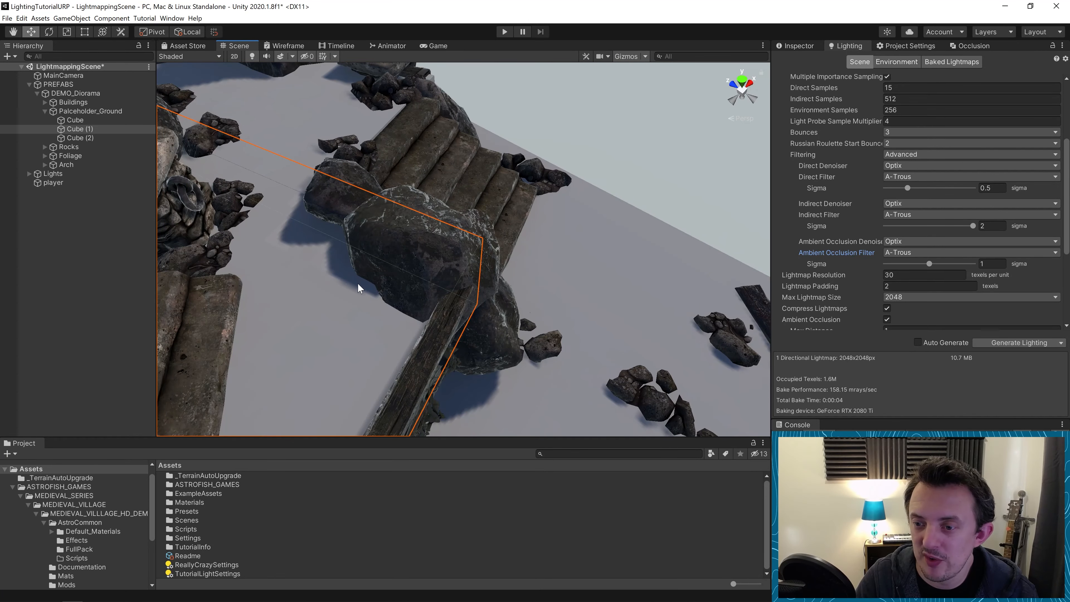
Step: Frame the selected ground cube and examine the baked shading around the perimeter wall, house entrance and wooden steps
key("f")
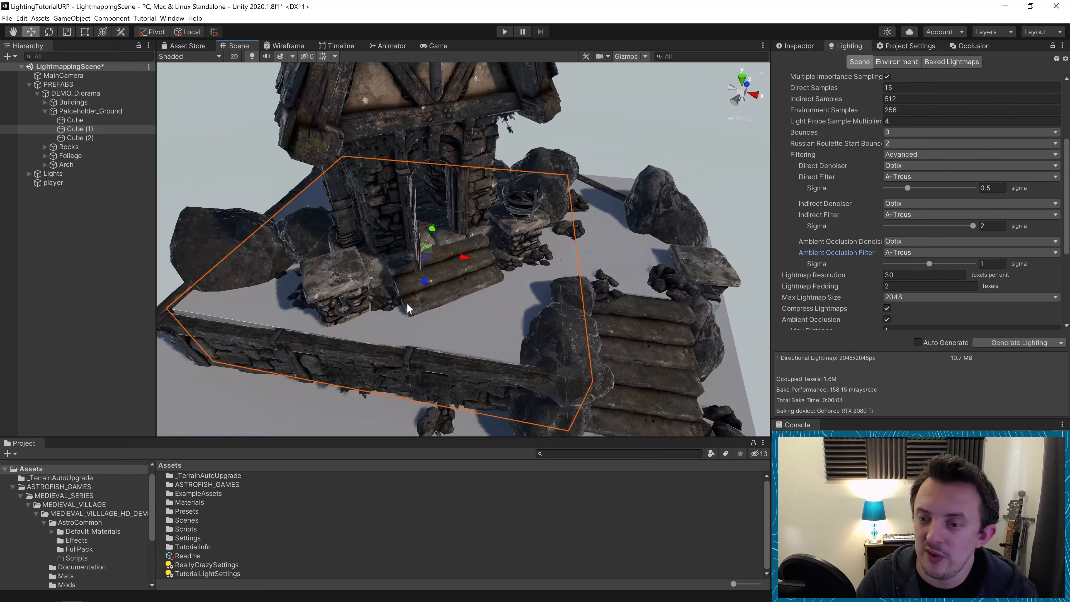
scroll(408, 310, "up", 3)
middle_click_drag(422, 307, 571, 287)
right_click_drag(375, 295, 518, 295)
middle_click_drag(499, 189, 475, 217)
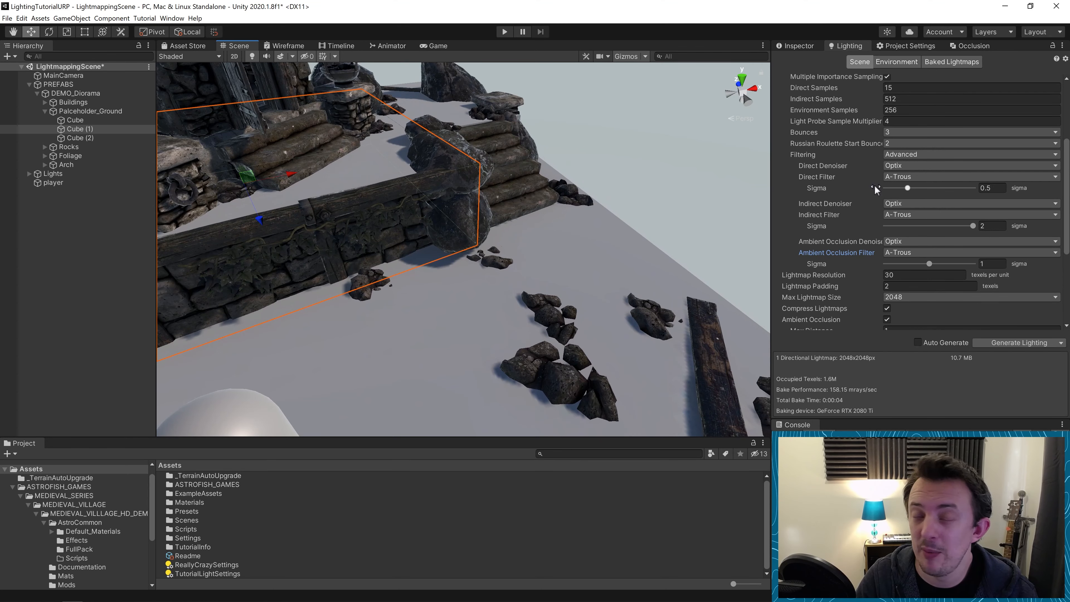
right_click_drag(565, 202, 426, 197)
middle_click_drag(540, 217, 261, 331)
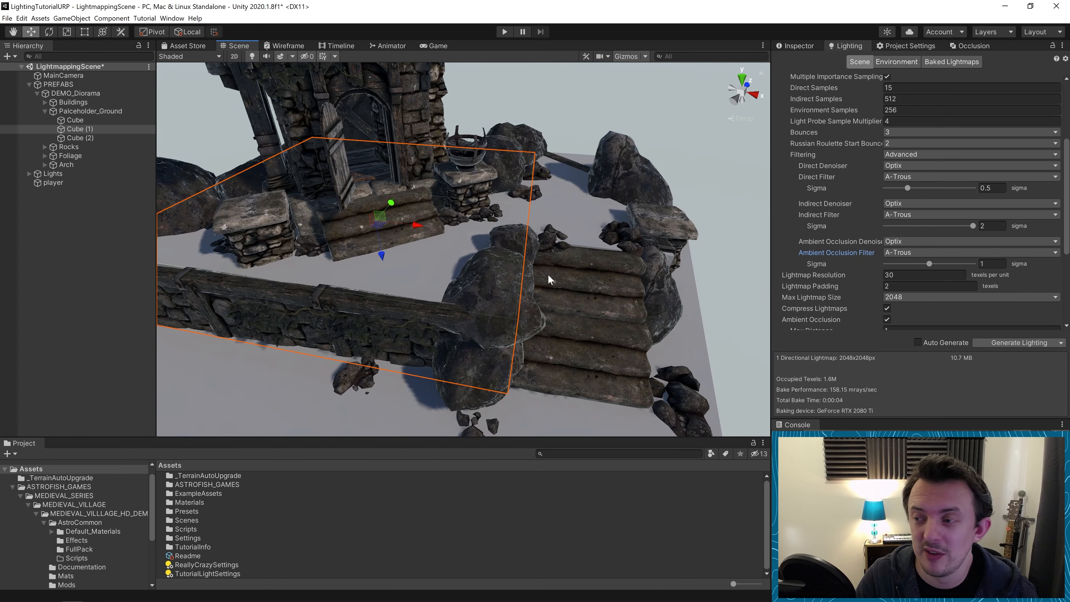
right_click_drag(608, 244, 584, 253)
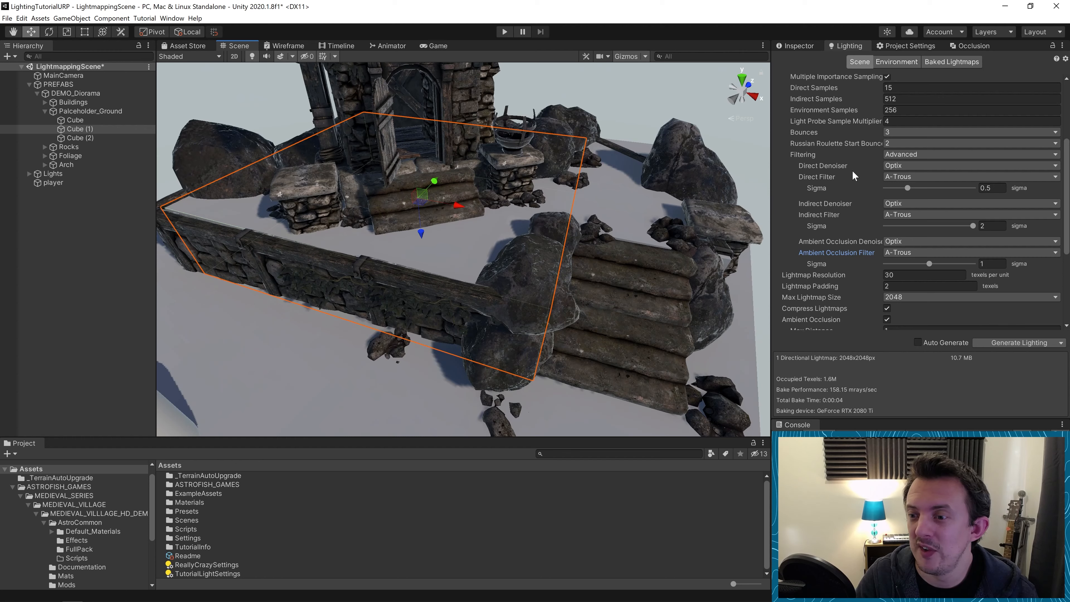
Step: Review the Direct Denoiser choices, keeping Optix, and read through the sample, filter and ambient occlusion settings of the lightmapper
left_click(920, 165)
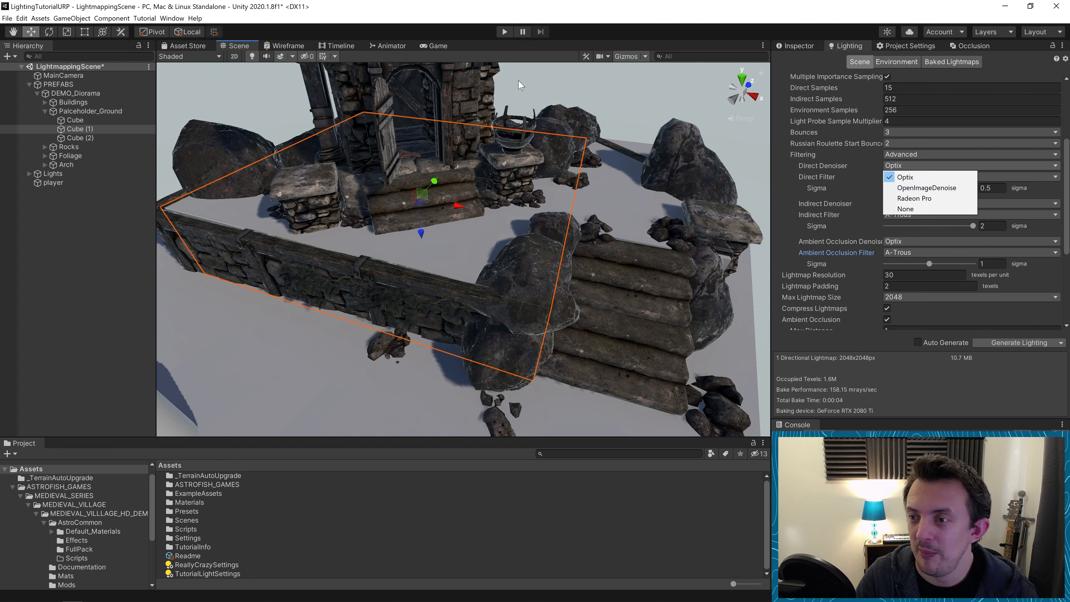
key("Escape")
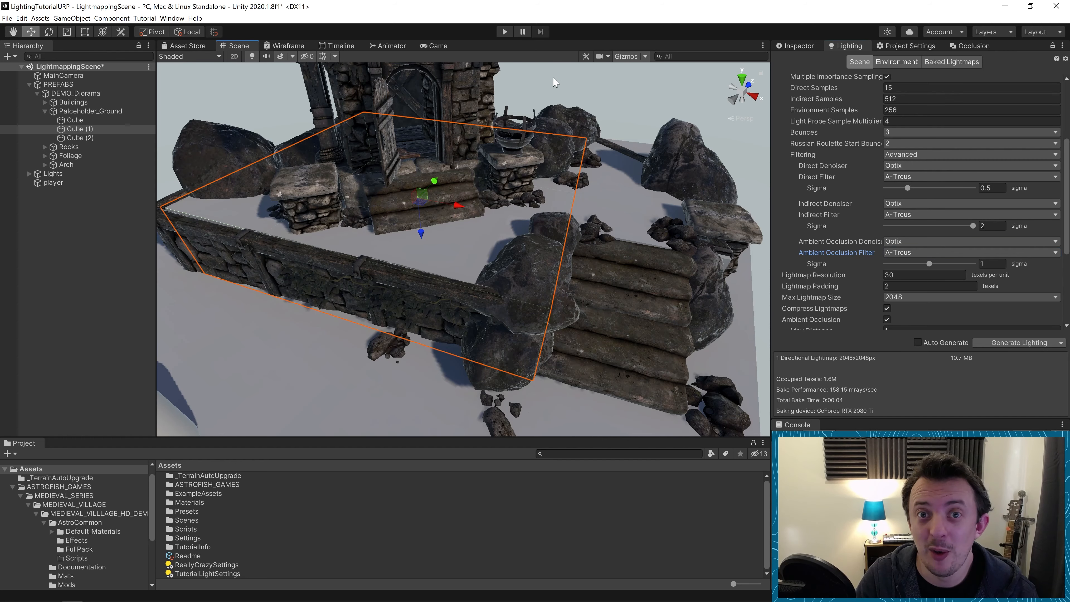
mouse_move(816, 180)
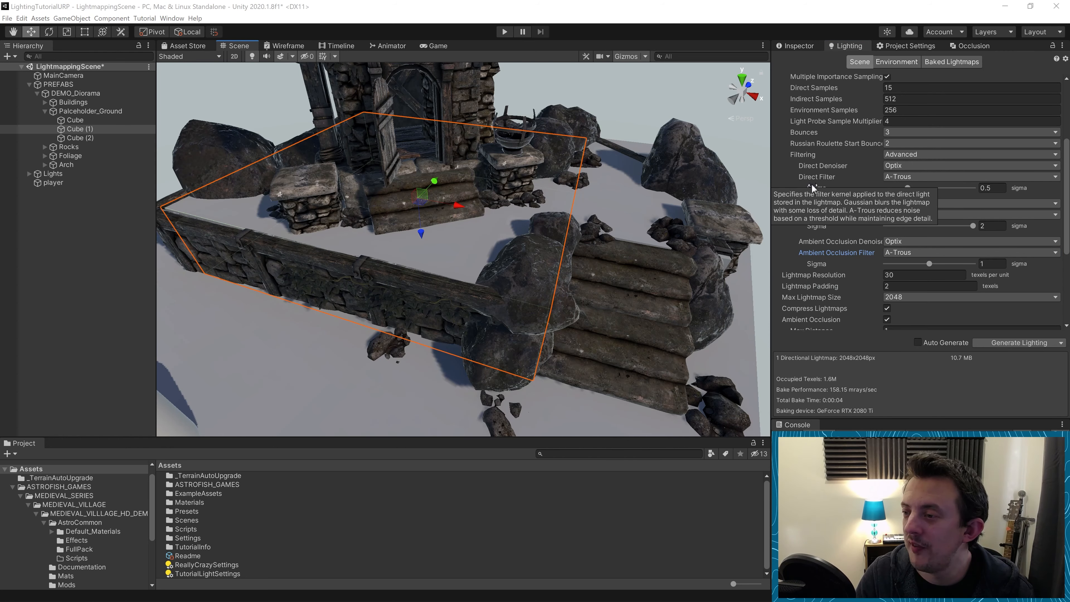
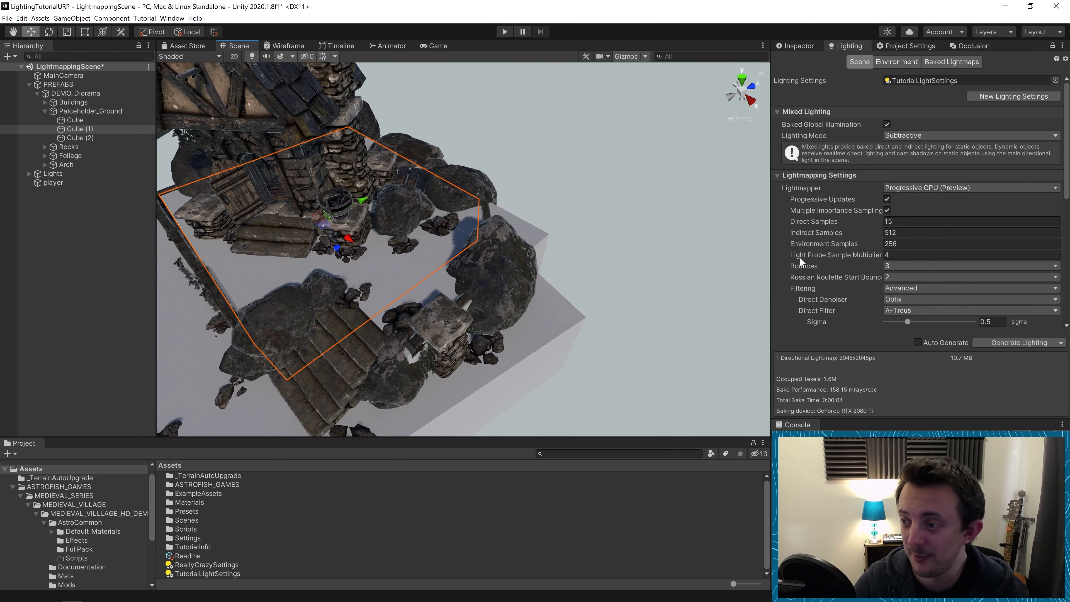
scroll(903, 216, "down", 3)
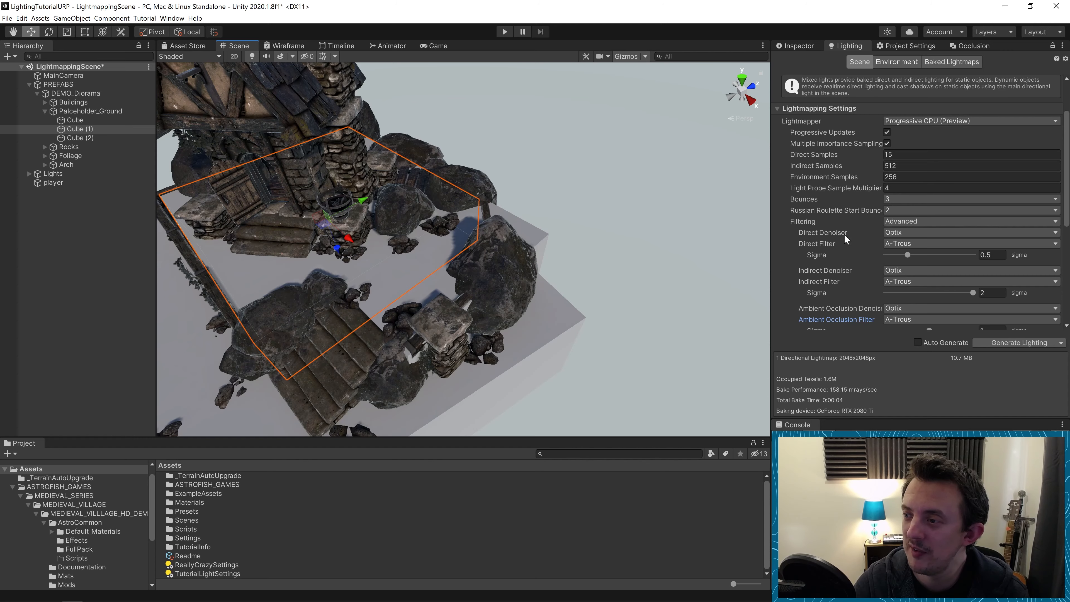
scroll(845, 239, "down", 6)
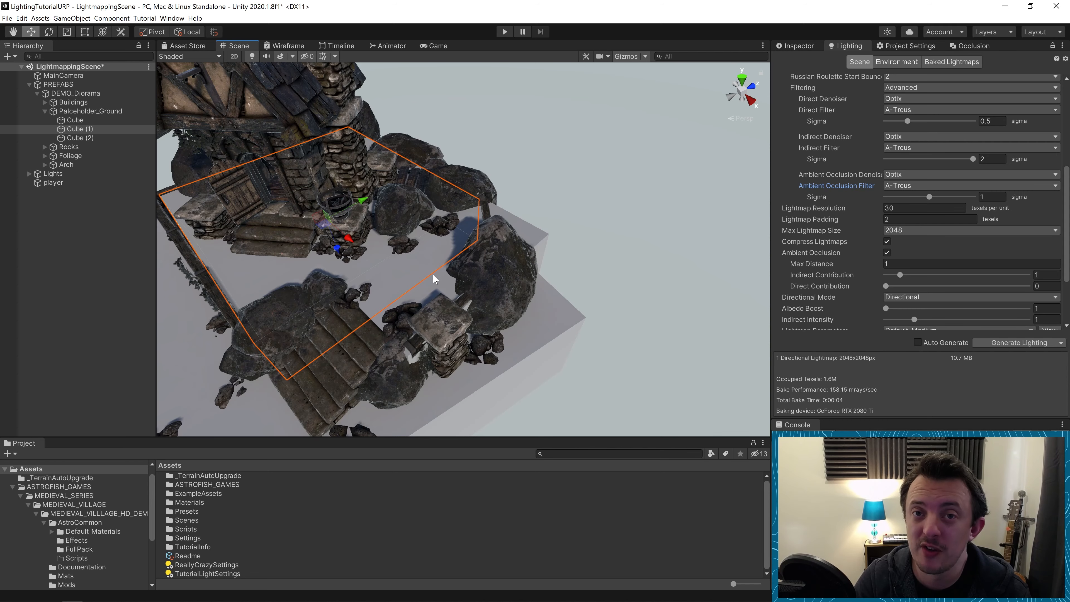
scroll(904, 228, "up", 2)
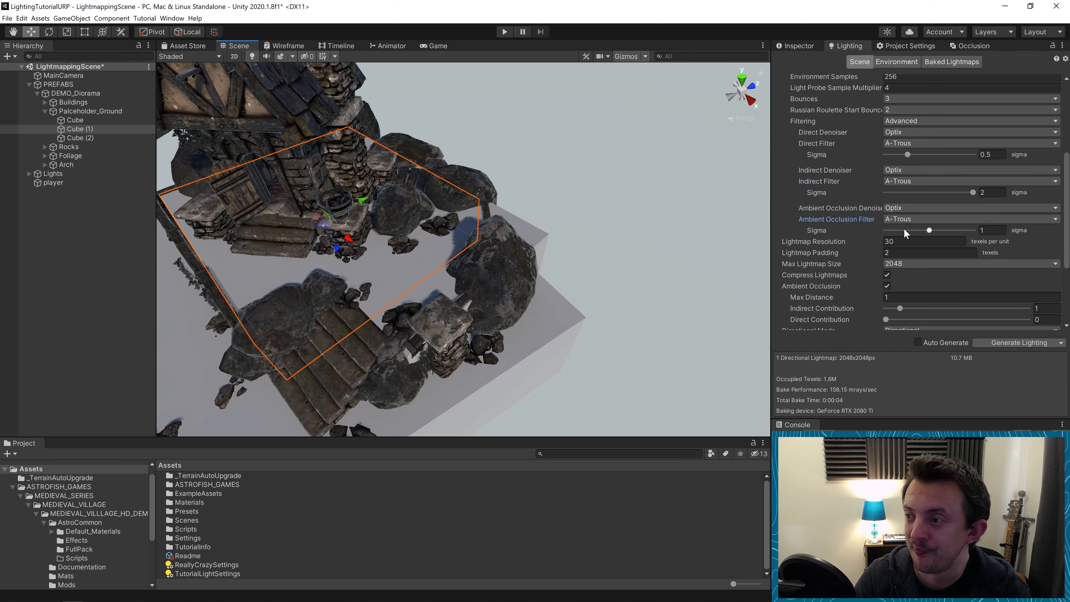
scroll(903, 229, "up", 2)
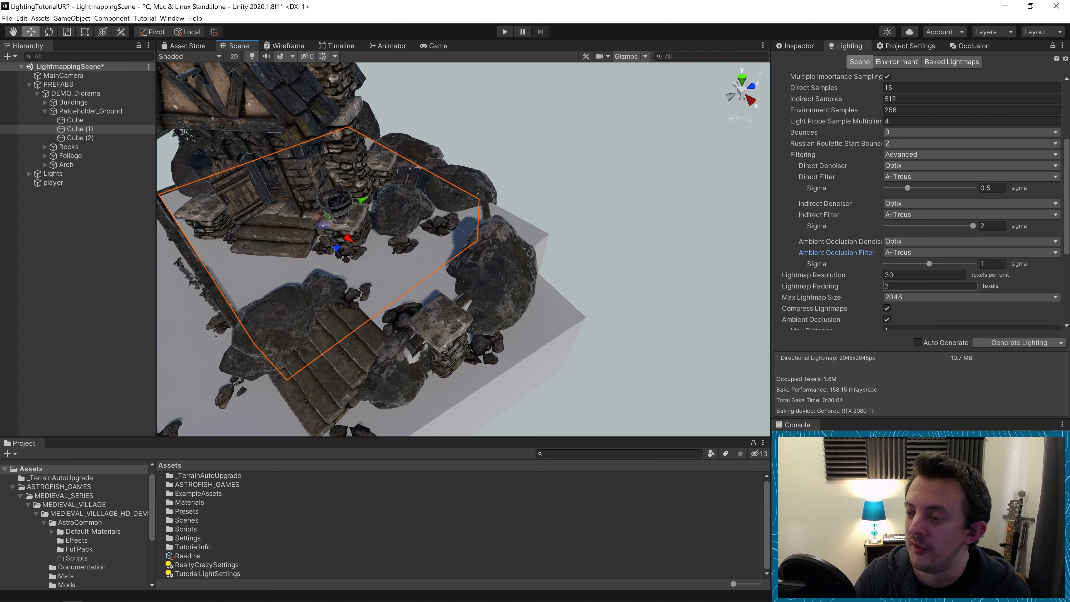
scroll(872, 304, "up", 2)
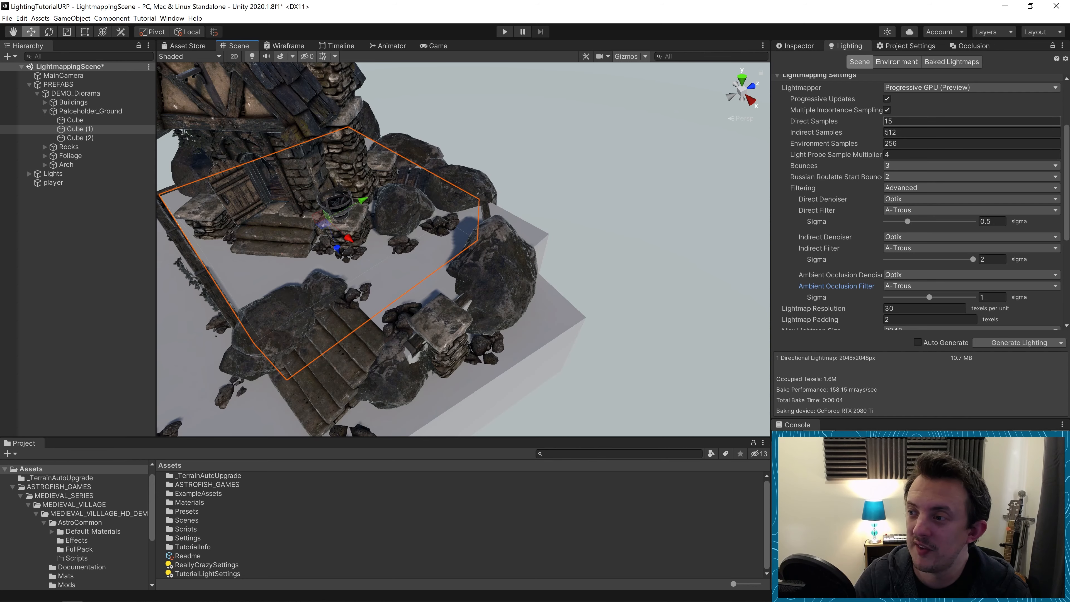
mouse_move(882, 121)
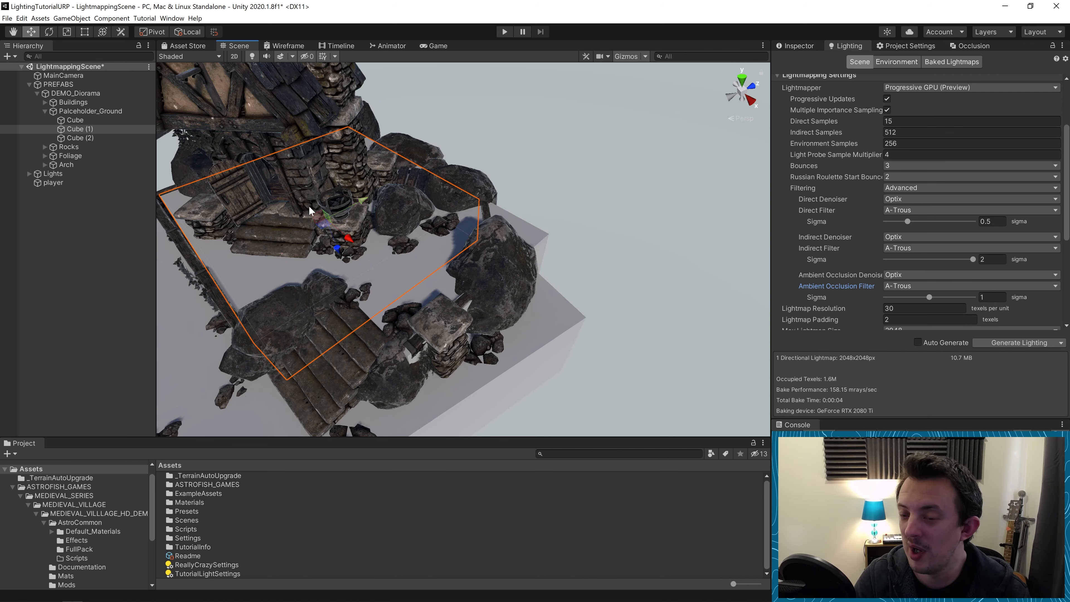
Step: Switch the scene view to the Albedo draw mode and inspect the lightmap resolution checker on the rocks and ground
left_click(190, 56)
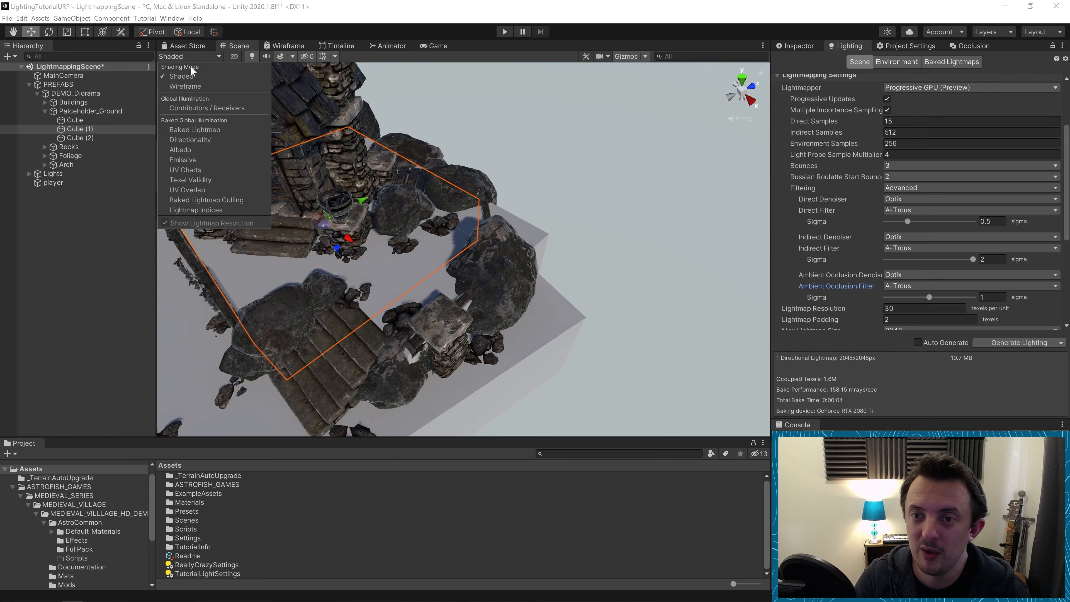
left_click(185, 150)
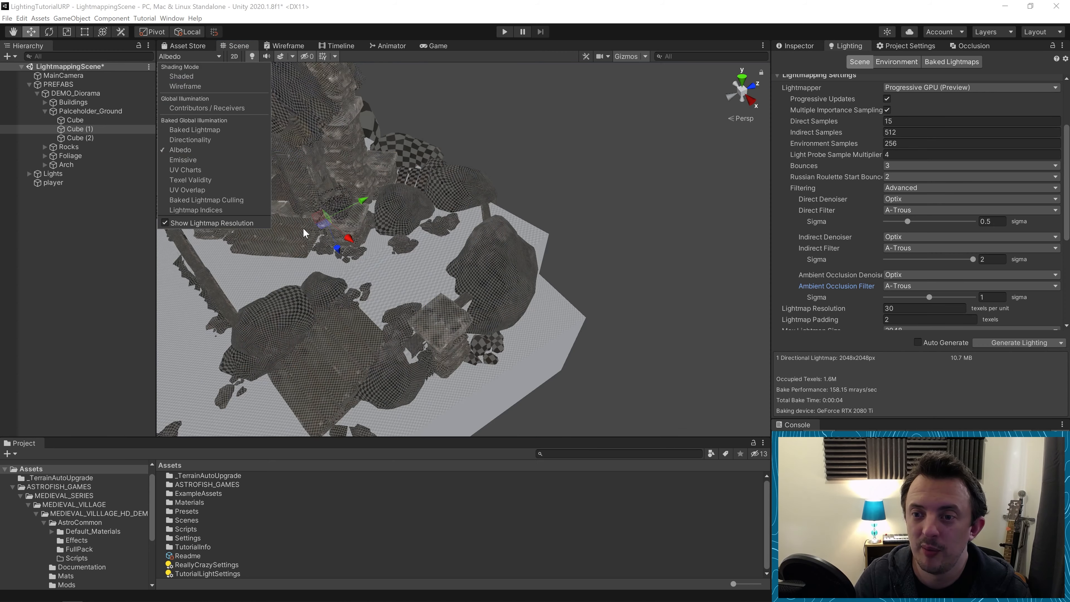
scroll(406, 290, "up", 5)
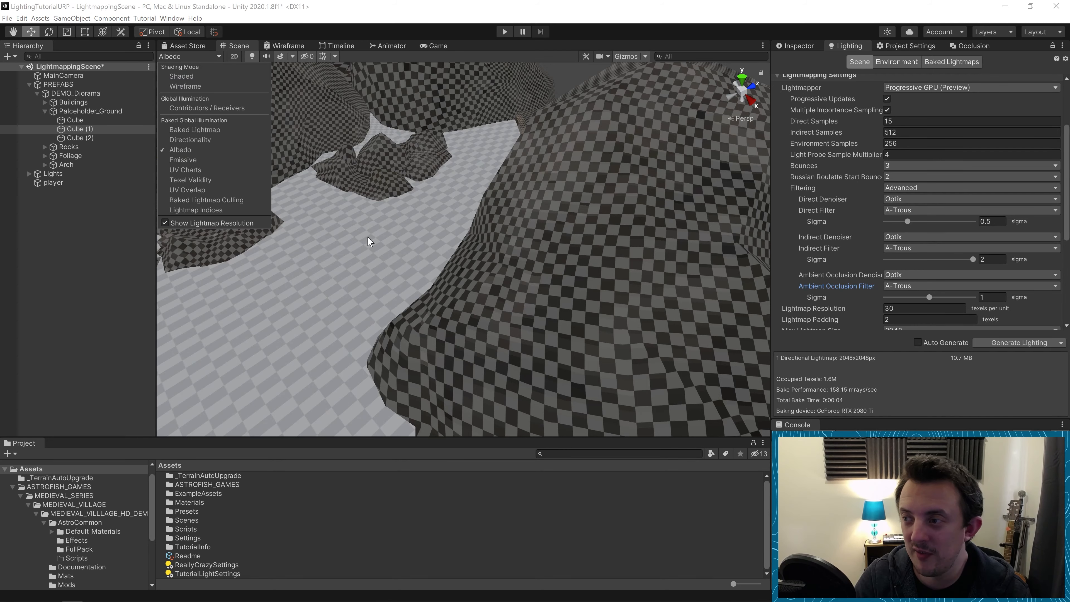
scroll(358, 238, "down", 6)
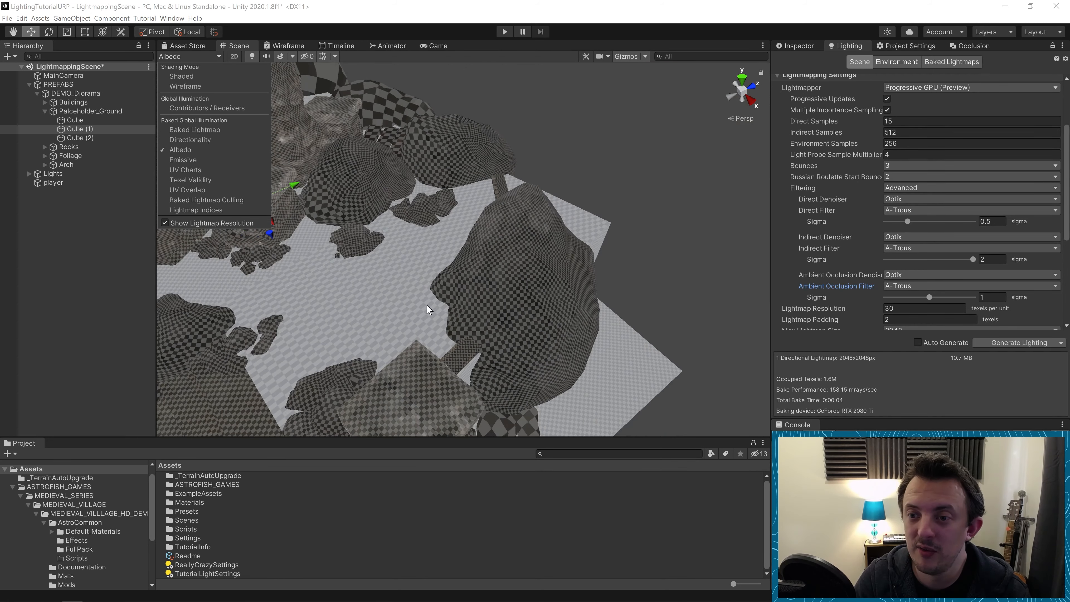
middle_click_drag(372, 212, 480, 207)
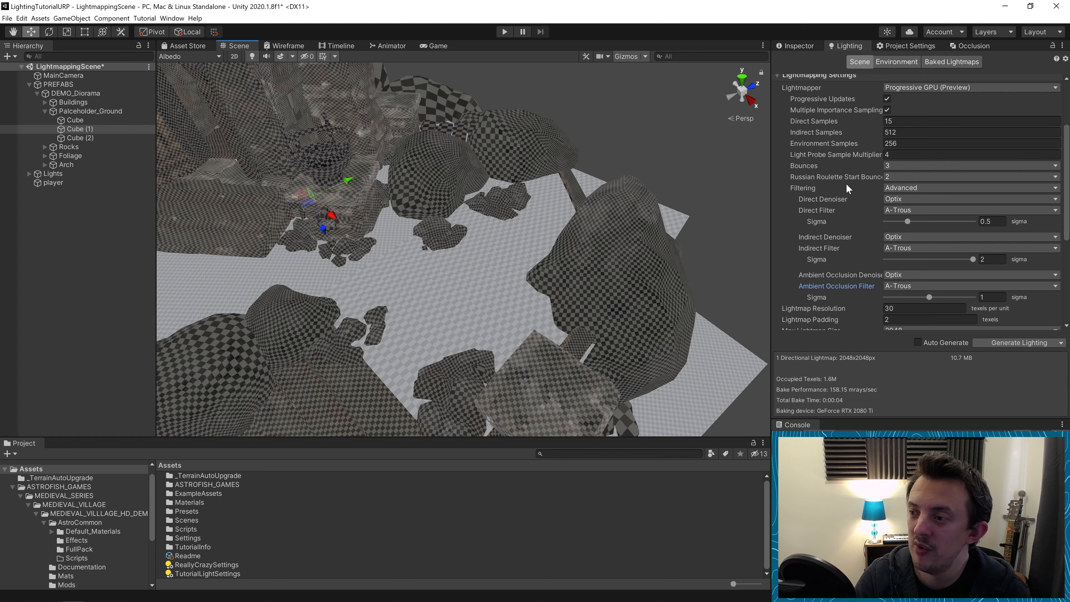
Step: Review the Advanced filtering and remaining lightmapping settings alongside the lightmap resolution checker across the whole diorama
scroll(454, 216, "down", 2)
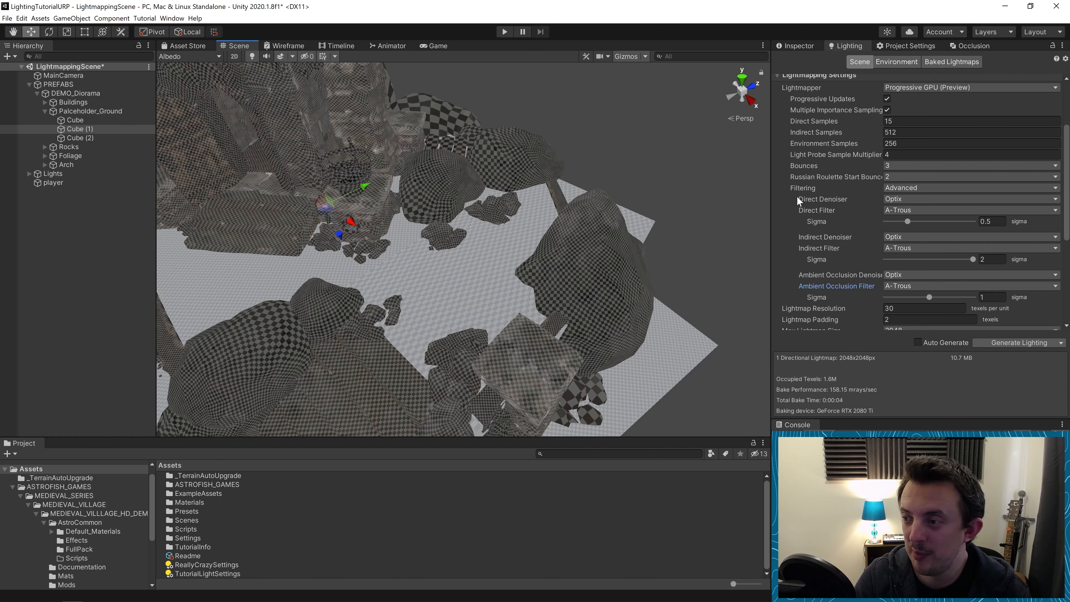
left_click(805, 186)
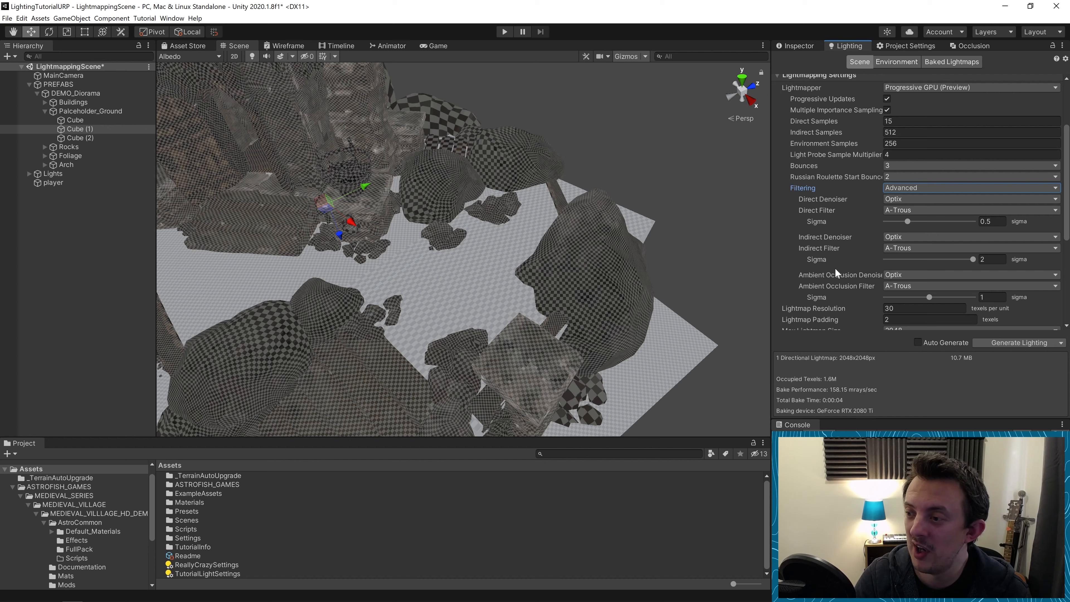
scroll(832, 282, "down", 5)
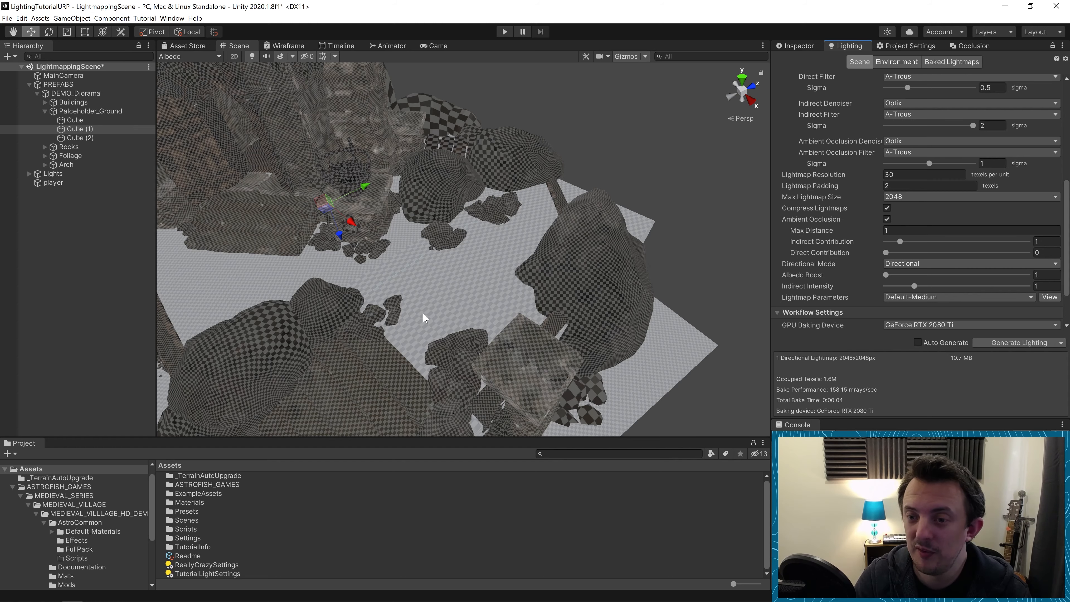
scroll(422, 312, "up", 5)
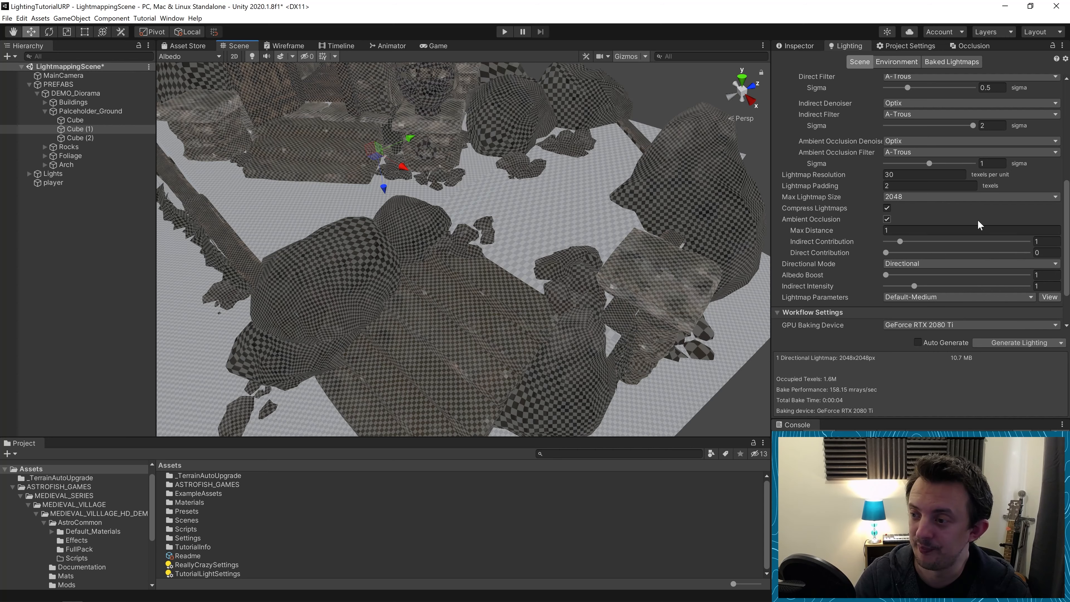
scroll(978, 220, "up", 4)
scroll(918, 202, "up", 2)
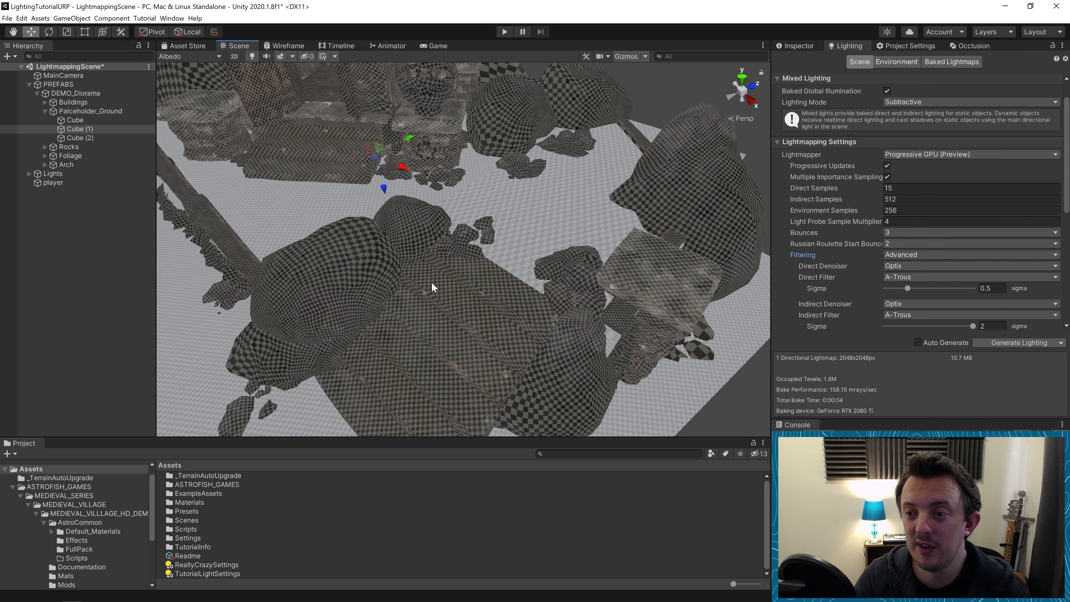
scroll(432, 288, "down", 5)
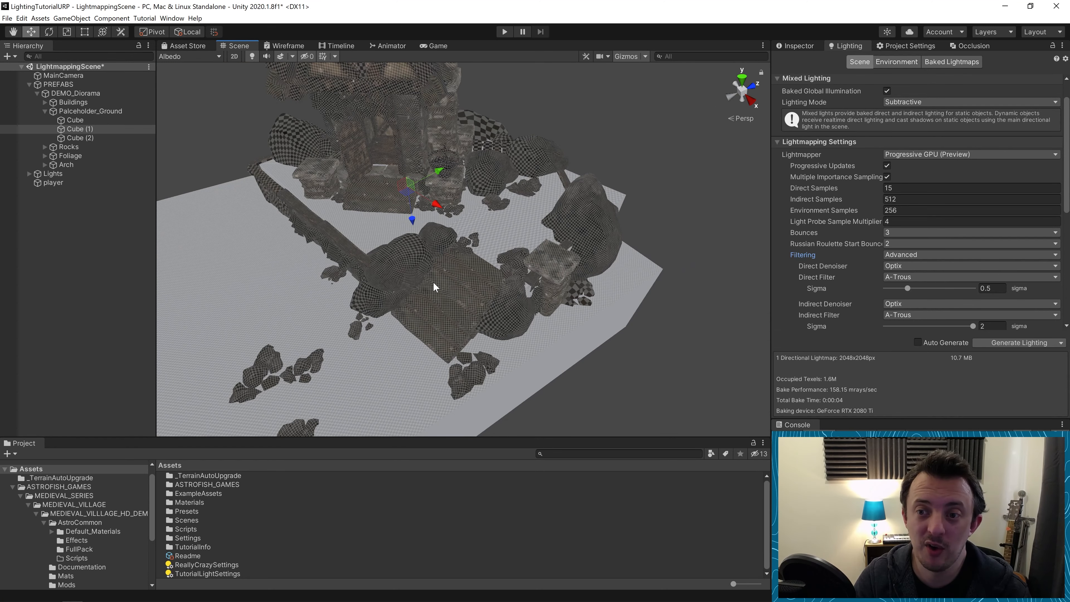
Step: Switch the scene view's draw mode from Albedo back to Shaded
right_click_drag(433, 282, 456, 243)
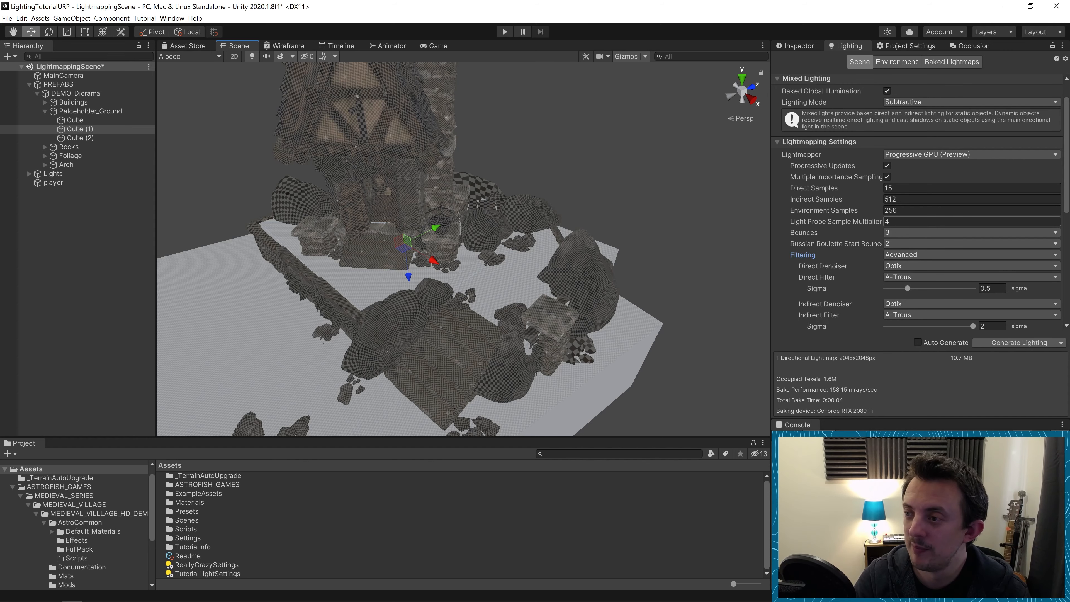
scroll(447, 241, "up", 2)
left_click(183, 58)
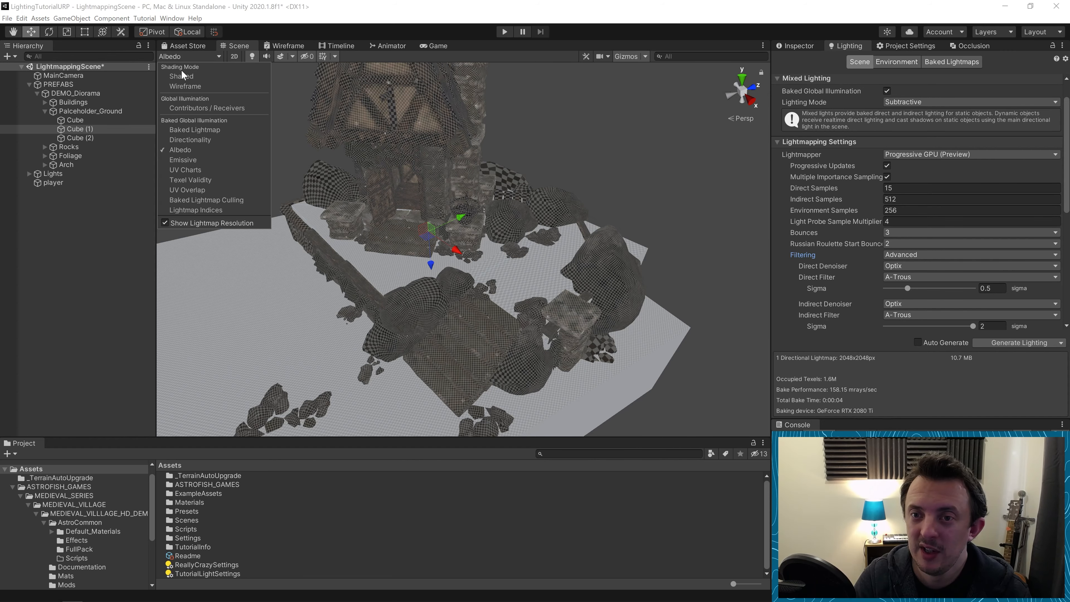
left_click(177, 77)
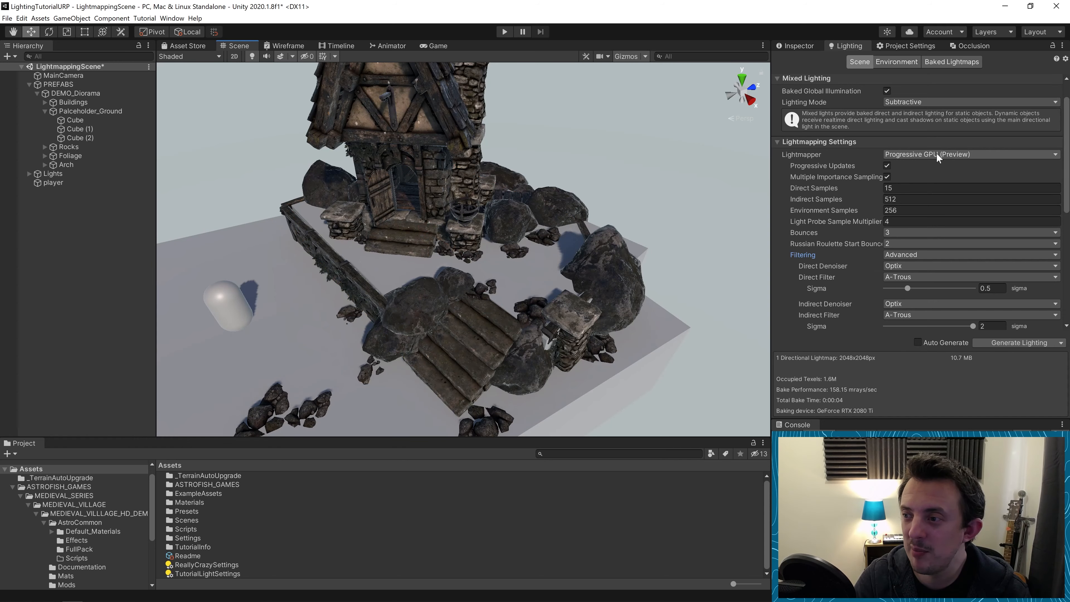
Step: Set the lightmapper's Direct Samples to 50, keeping the indirect and environment samples
left_click(949, 188)
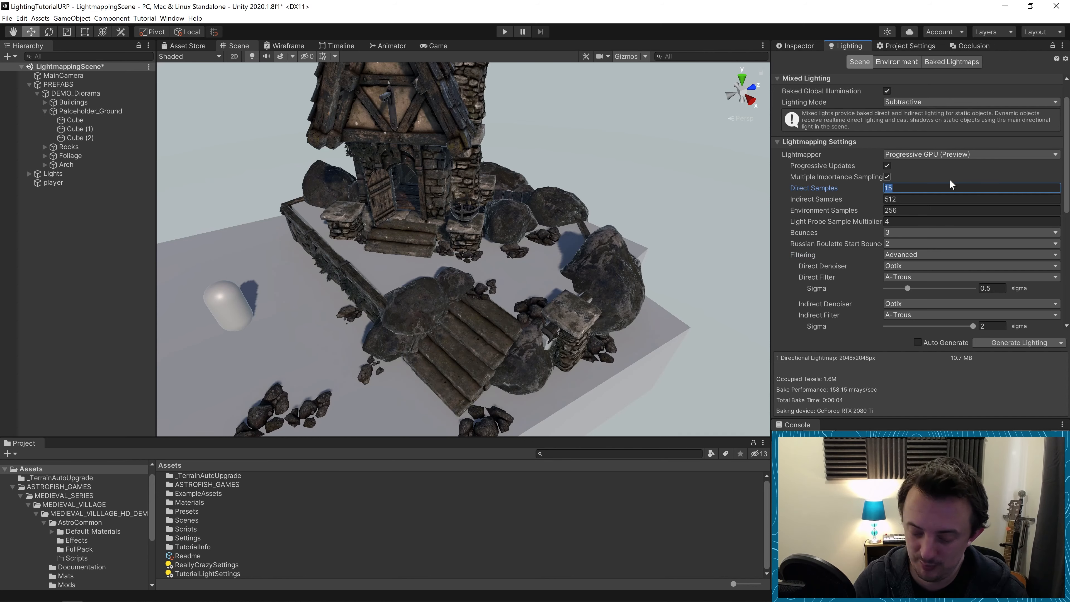
type("50")
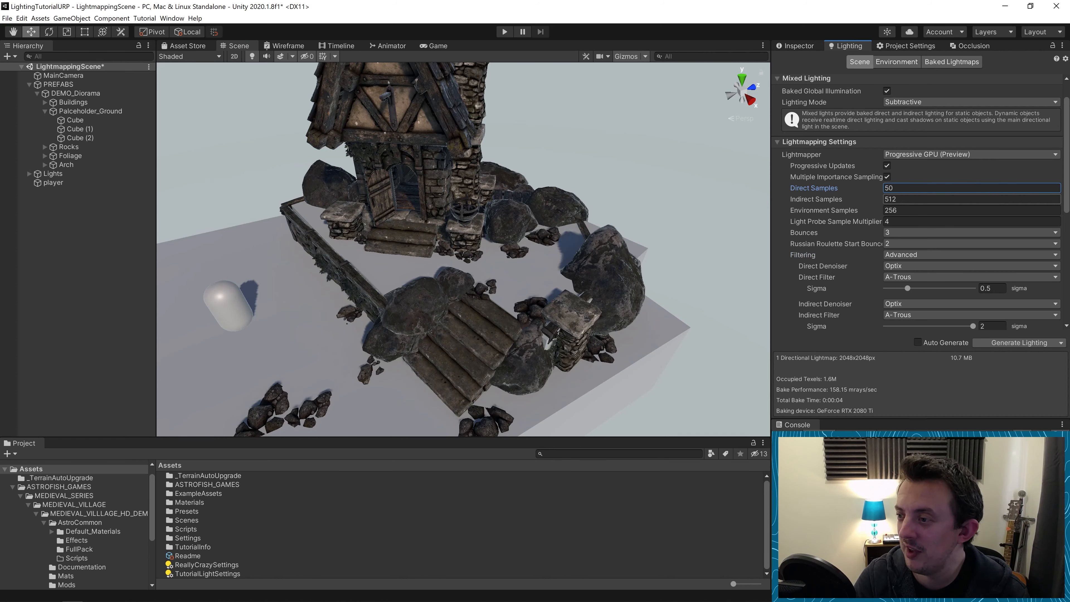
key("Tab")
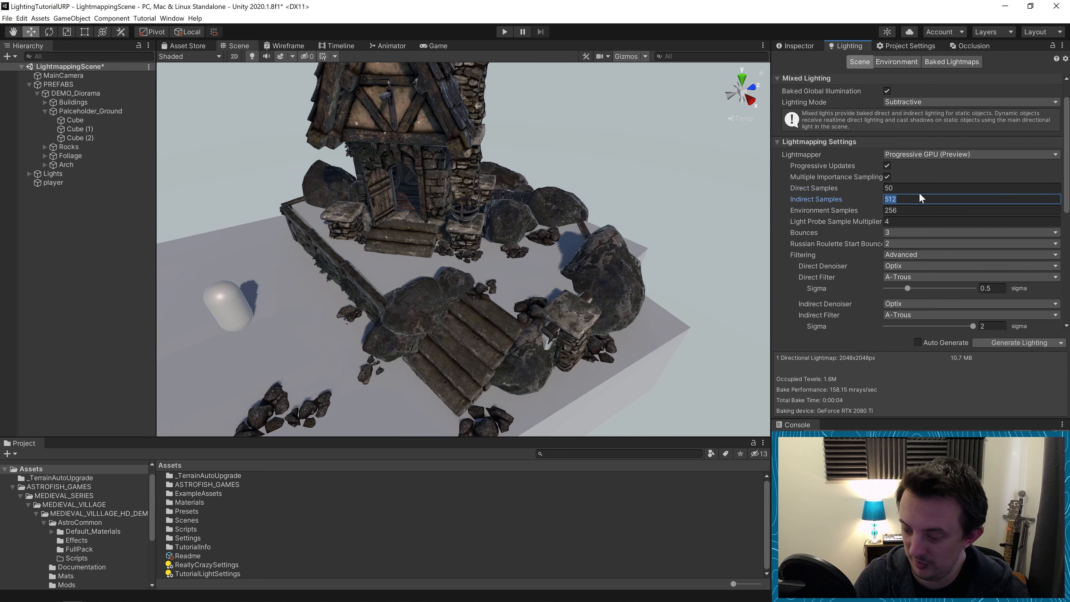
key("Tab")
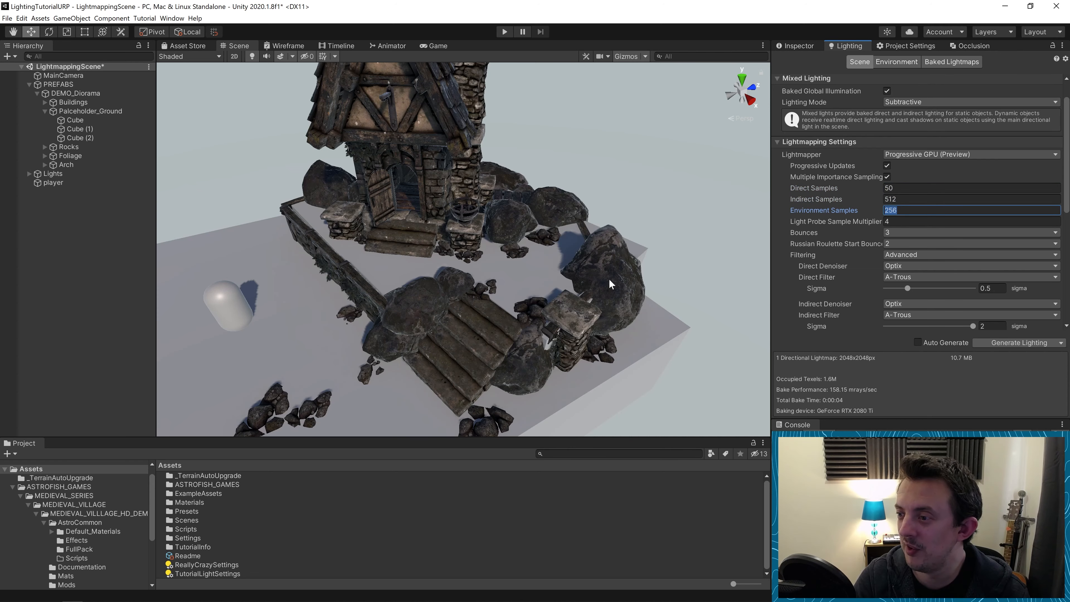
Step: Change the Ambient Occlusion Filter to Gaussian and set the Direct Filter's sigma to 0.52
right_click_drag(609, 280, 626, 222)
middle_click_drag(626, 223, 580, 138)
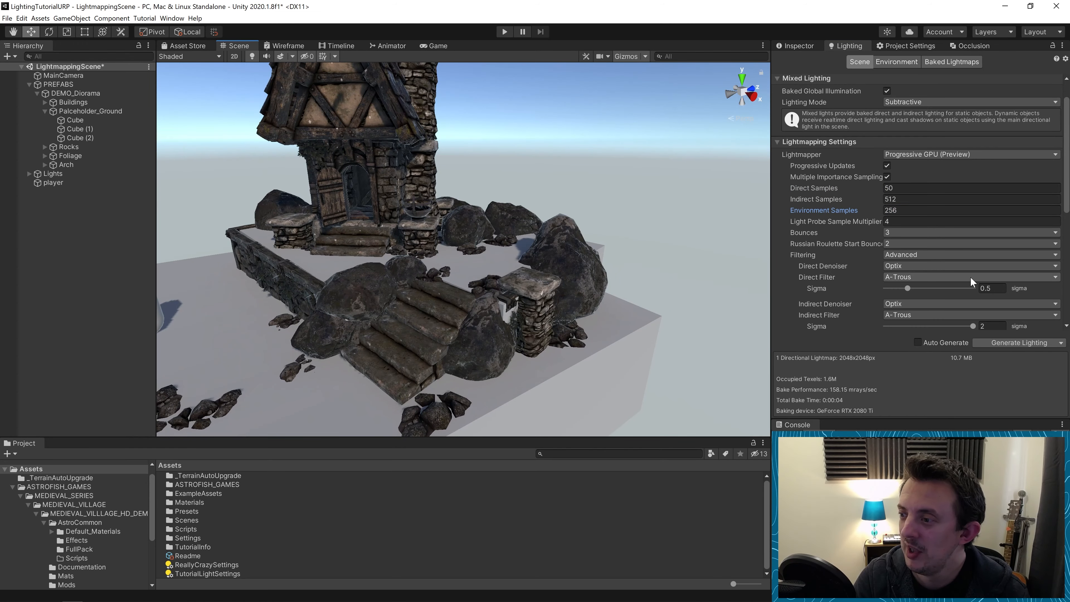
scroll(884, 274, "down", 2)
scroll(913, 224, "down", 2)
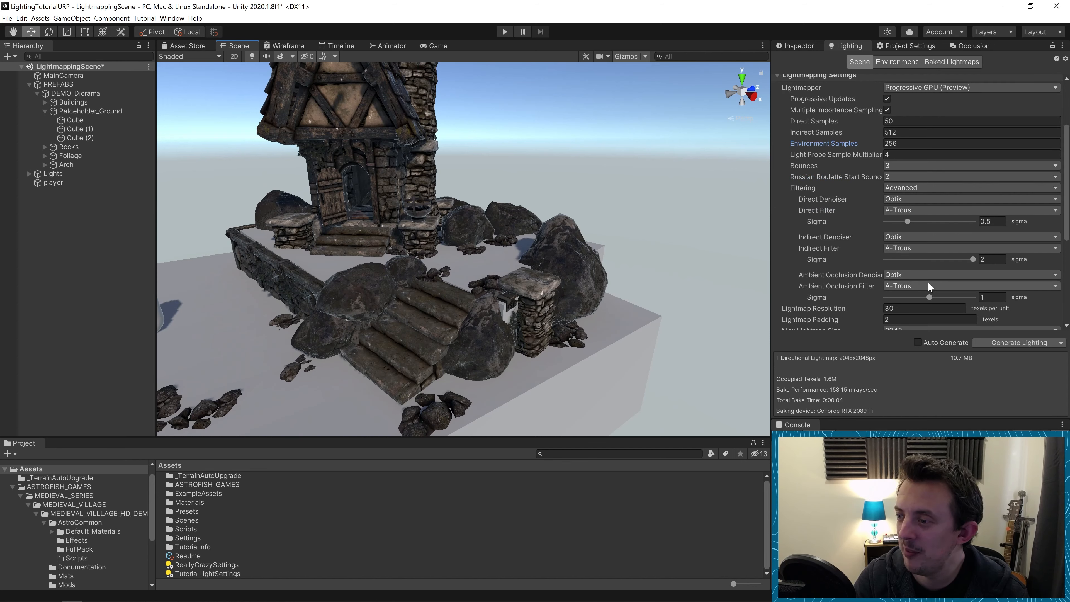
left_click(917, 286)
left_click(911, 297)
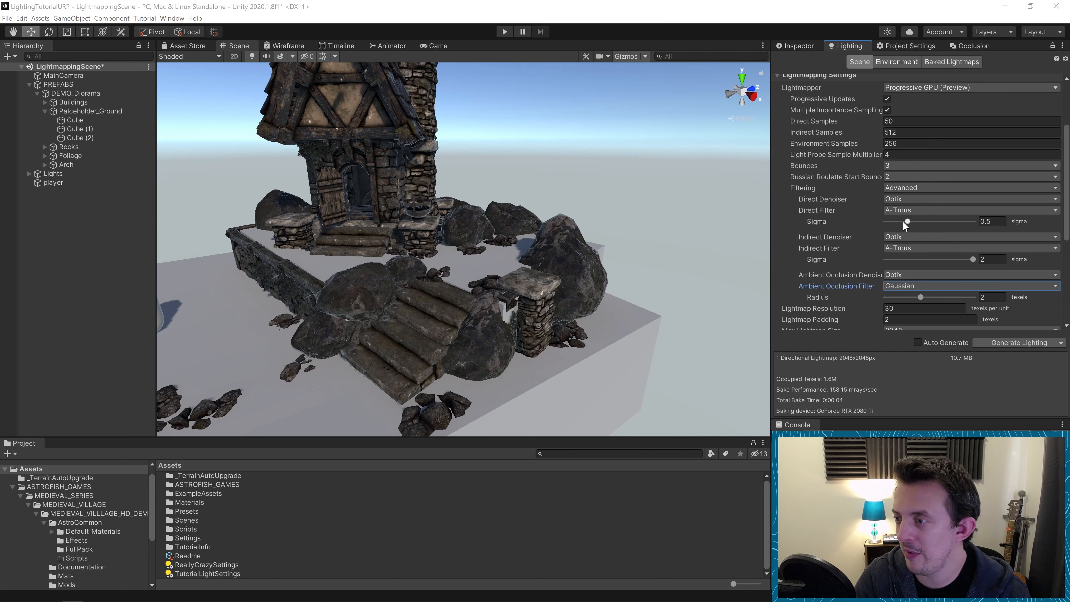
left_click_drag(915, 221, 929, 221)
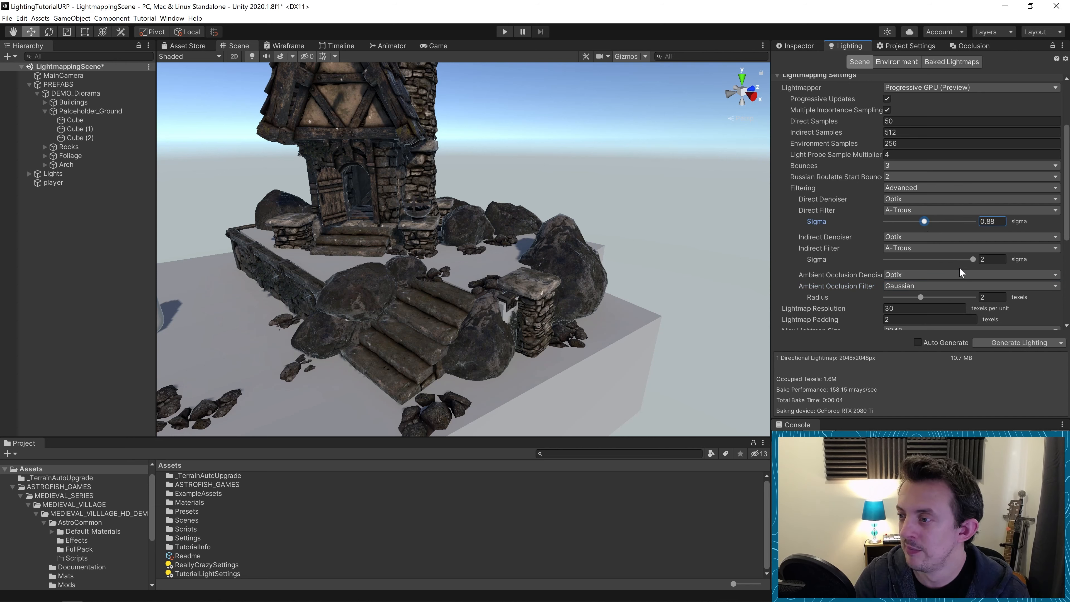
left_click_drag(924, 222, 911, 225)
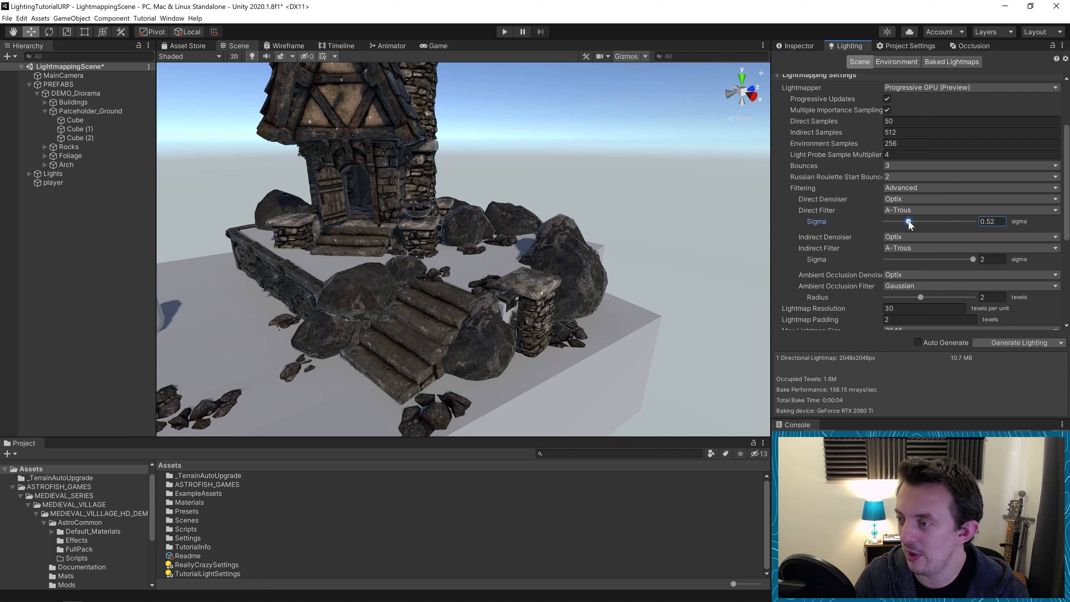
Step: Set the Max Lightmap Size to 4096 and the Lightmap Resolution to 40 texels per unit
scroll(921, 241, "down", 5)
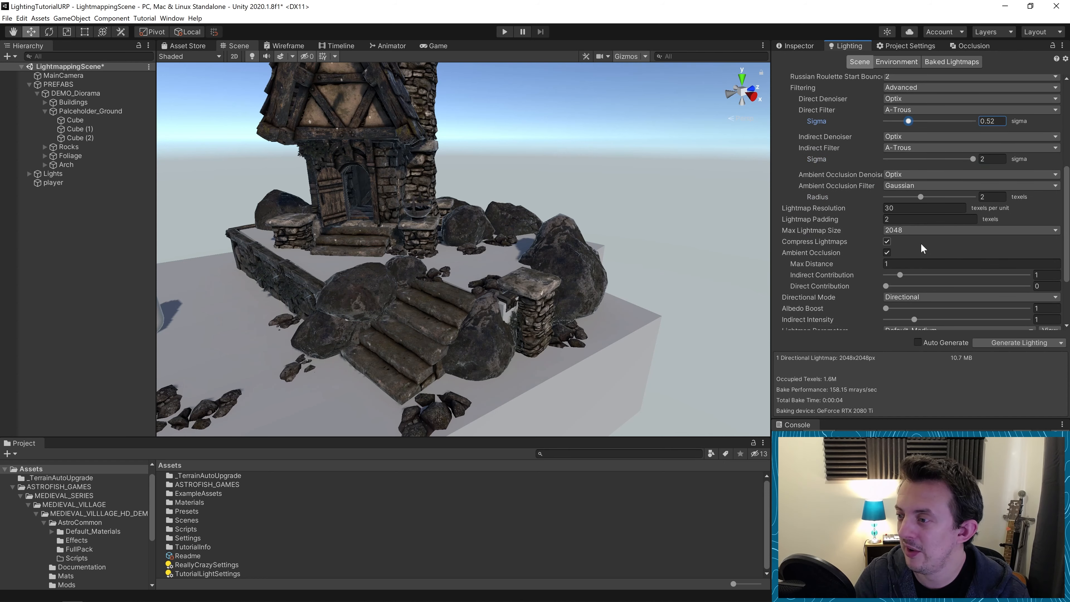
left_click(923, 195)
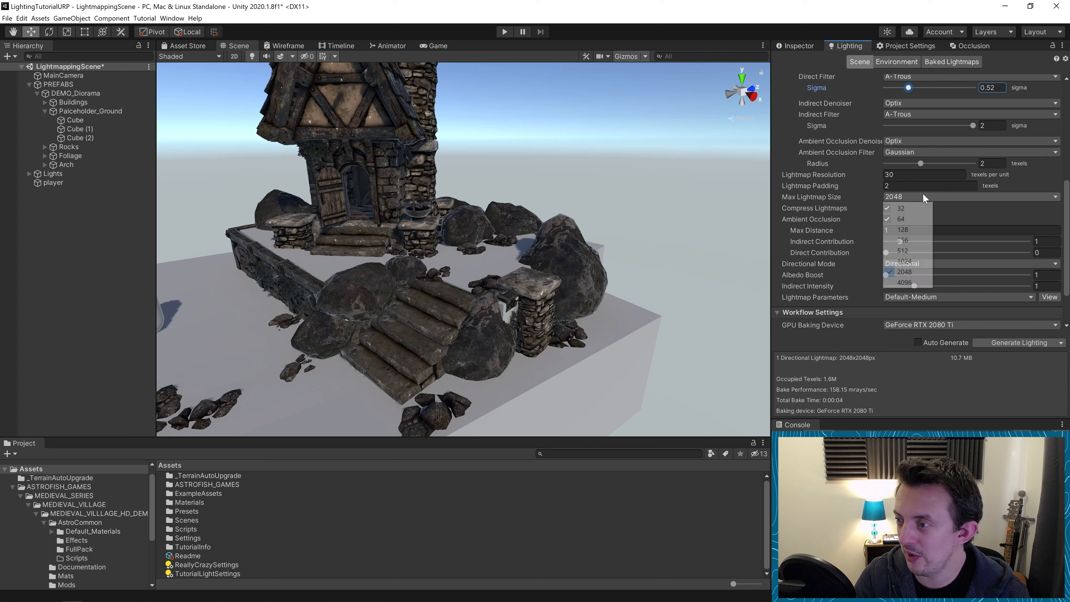
left_click(904, 283)
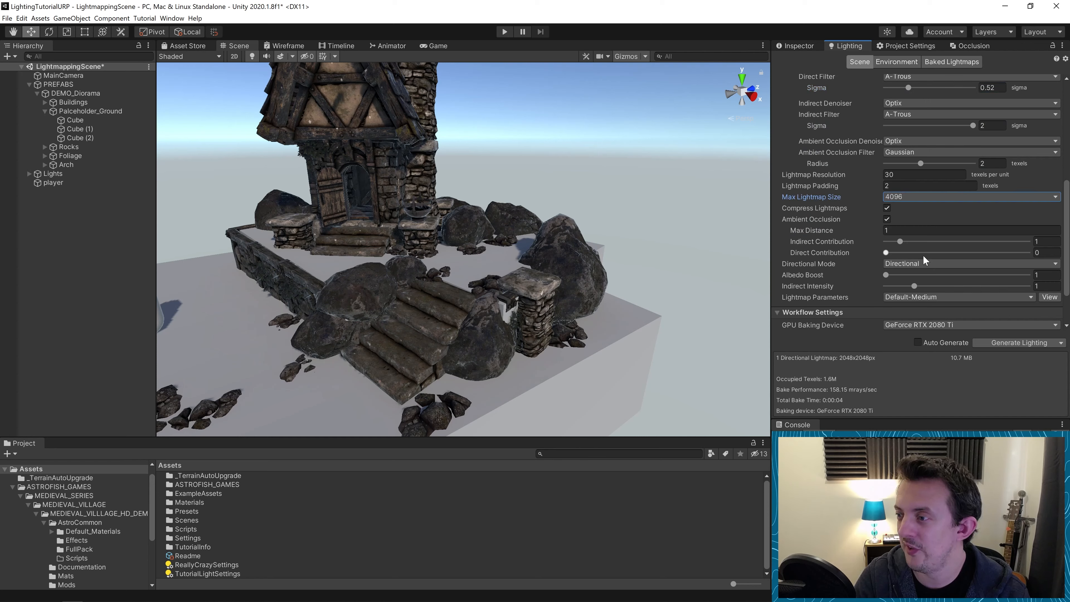
left_click(871, 174)
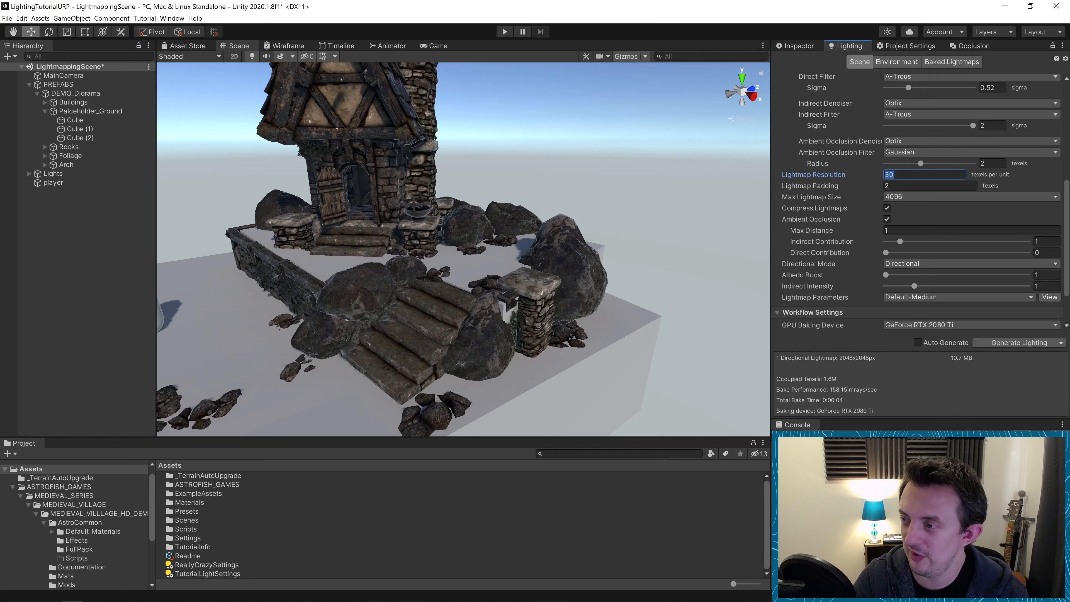
type("40")
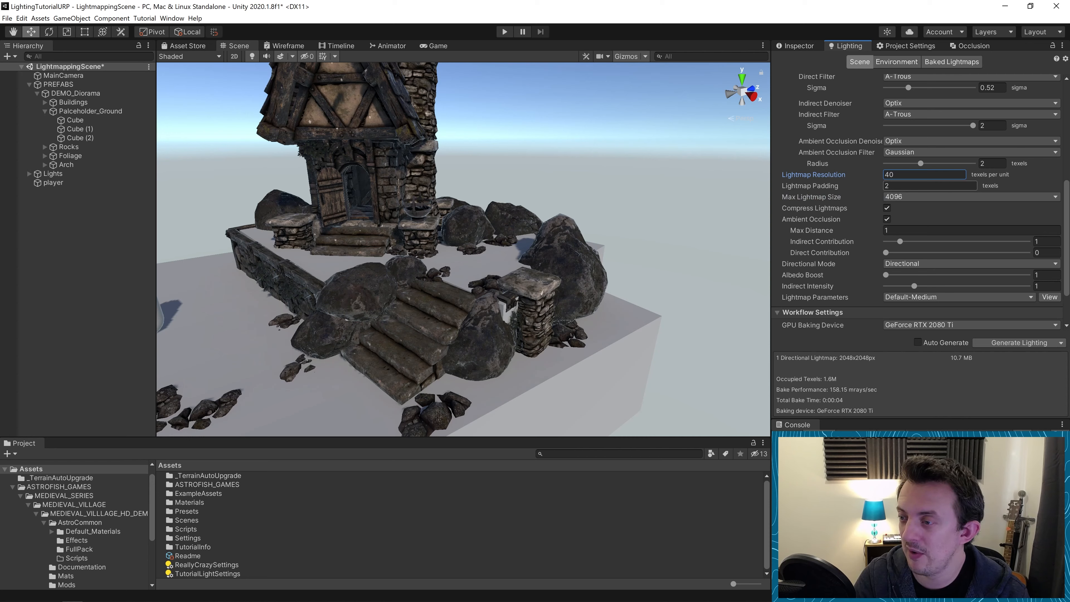
Step: Review the mixed lighting mode and the complete set of lightmapping settings before baking
right_click_drag(541, 220, 494, 248)
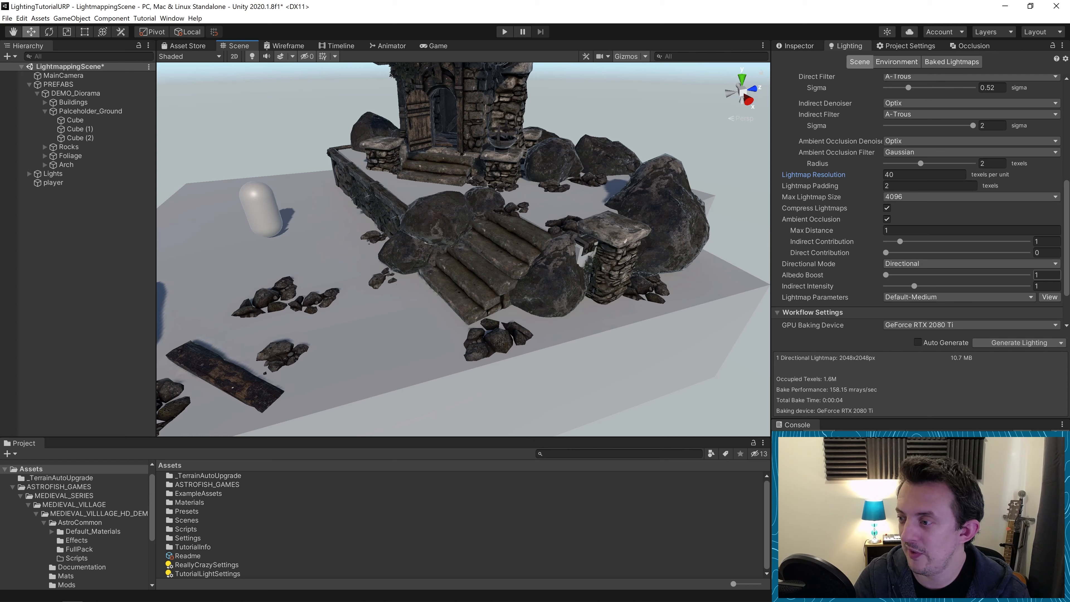
left_click(1068, 209)
scroll(1069, 208, "up", 6)
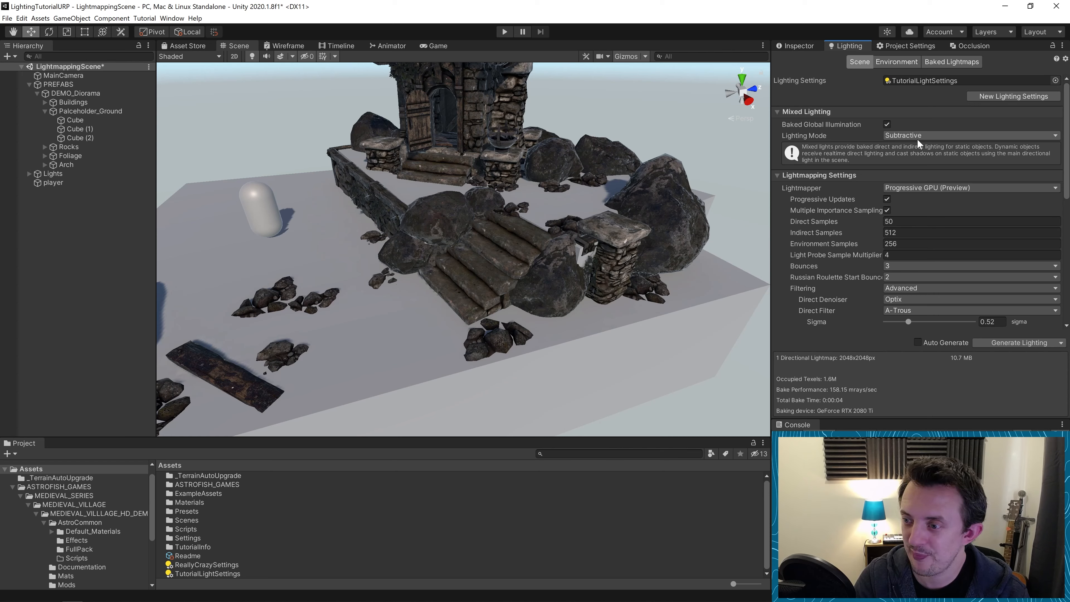
scroll(977, 248, "down", 5)
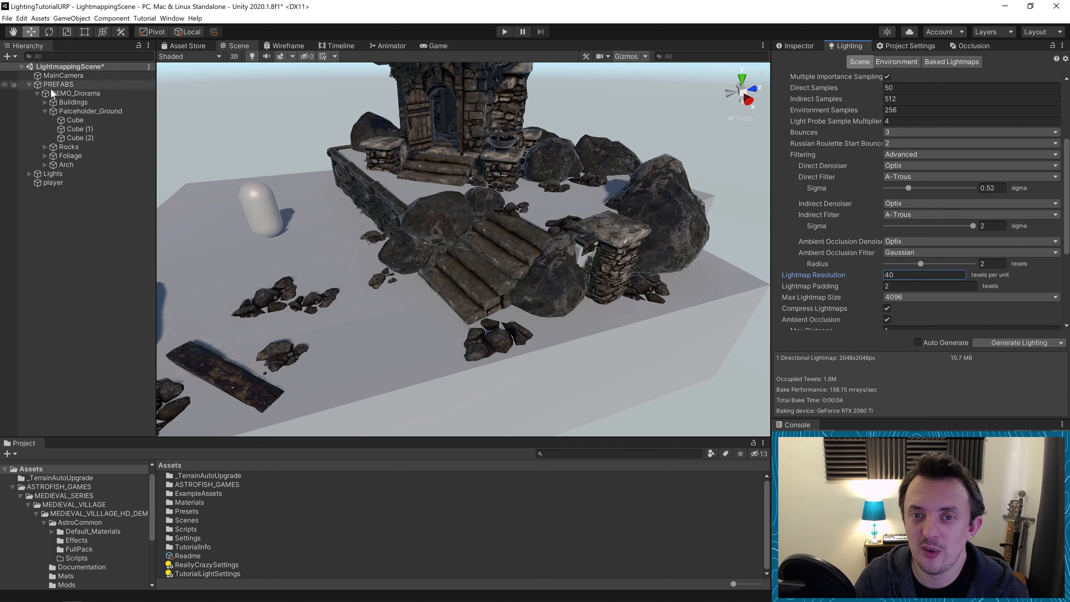
Step: Expand the Lights group and inspect the Directional Light's mode, intensity and shadow settings
left_click(29, 174)
left_click(46, 173)
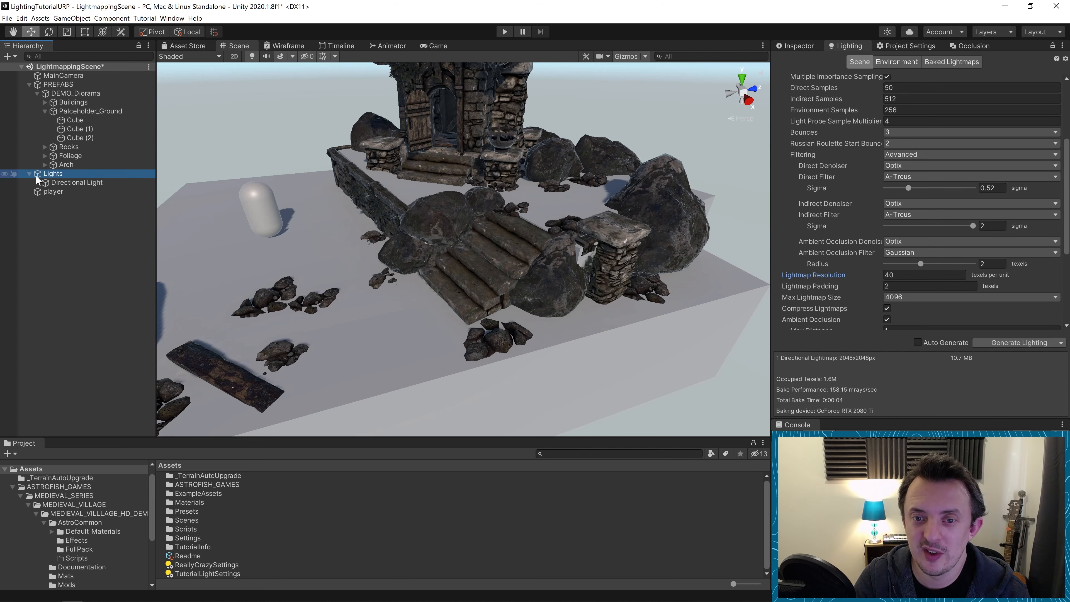
left_click(64, 183)
left_click(798, 45)
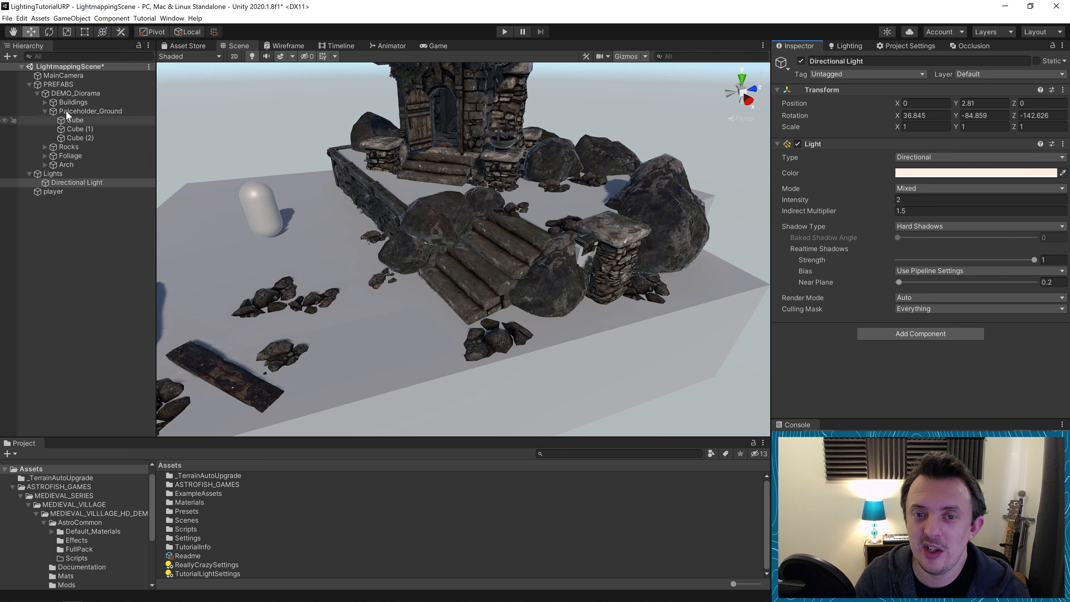
Step: Select the small chimney mesh beside the house entrance and check its static flags, including Contribute GI
left_click(501, 122)
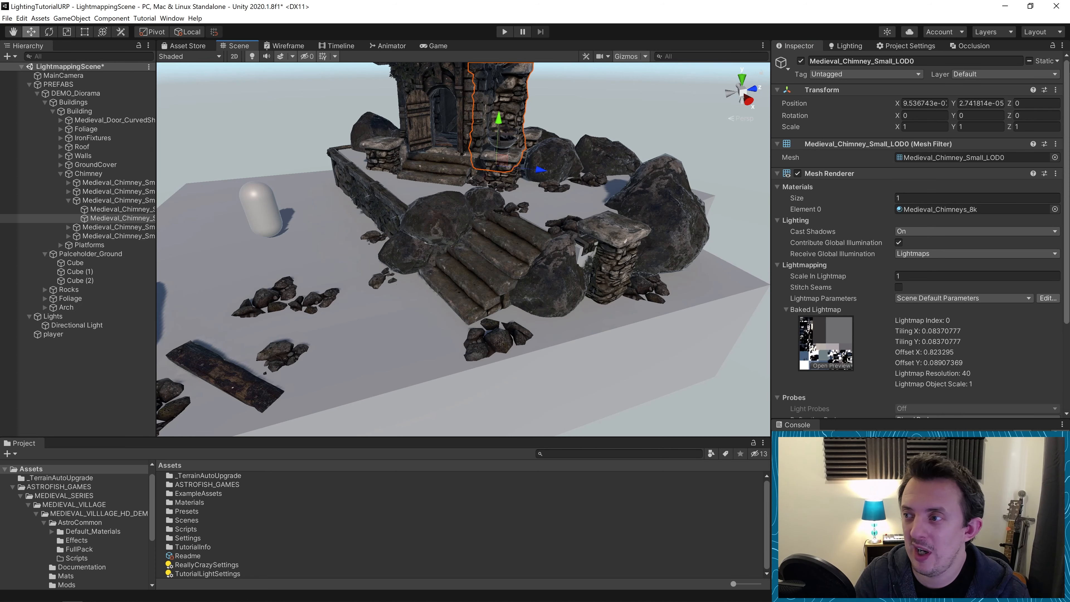
left_click(1057, 61)
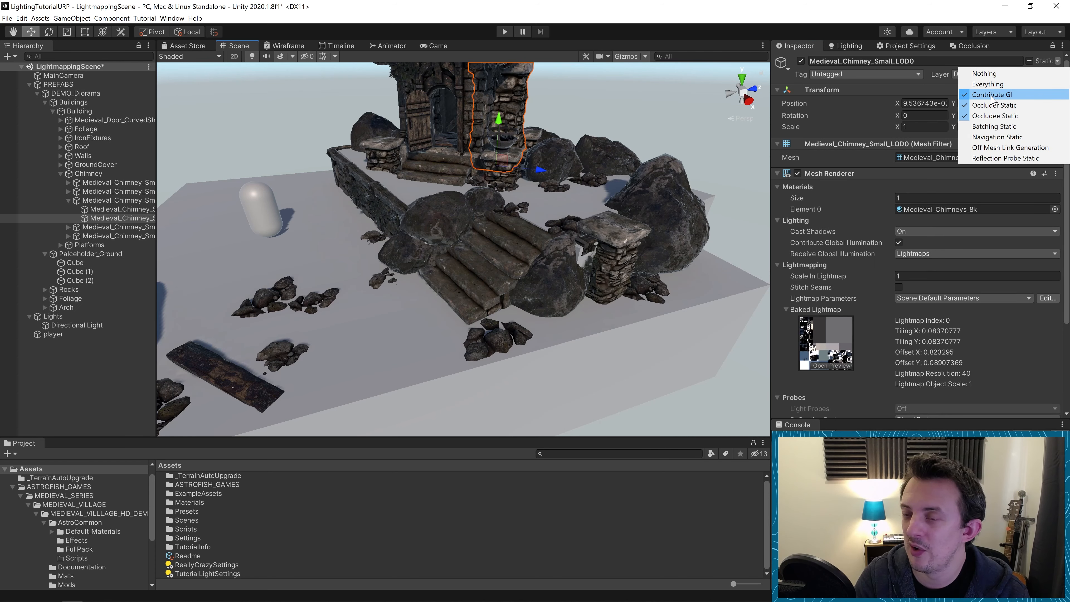
left_click(594, 117)
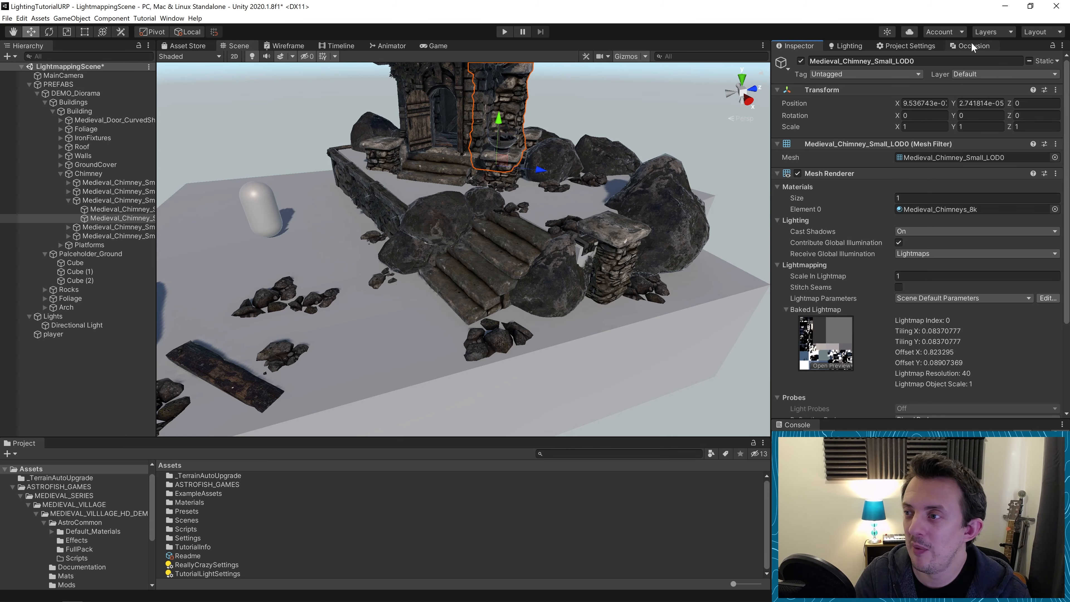
Step: Generate the scene's baked lighting with the current lightmapping settings
left_click(858, 43)
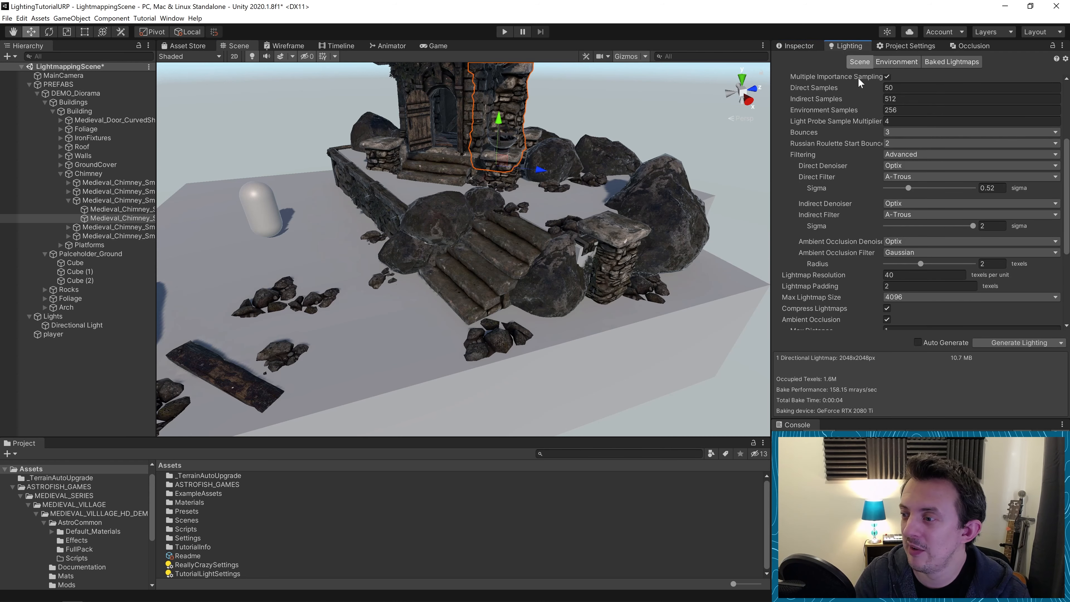
left_click(1007, 343)
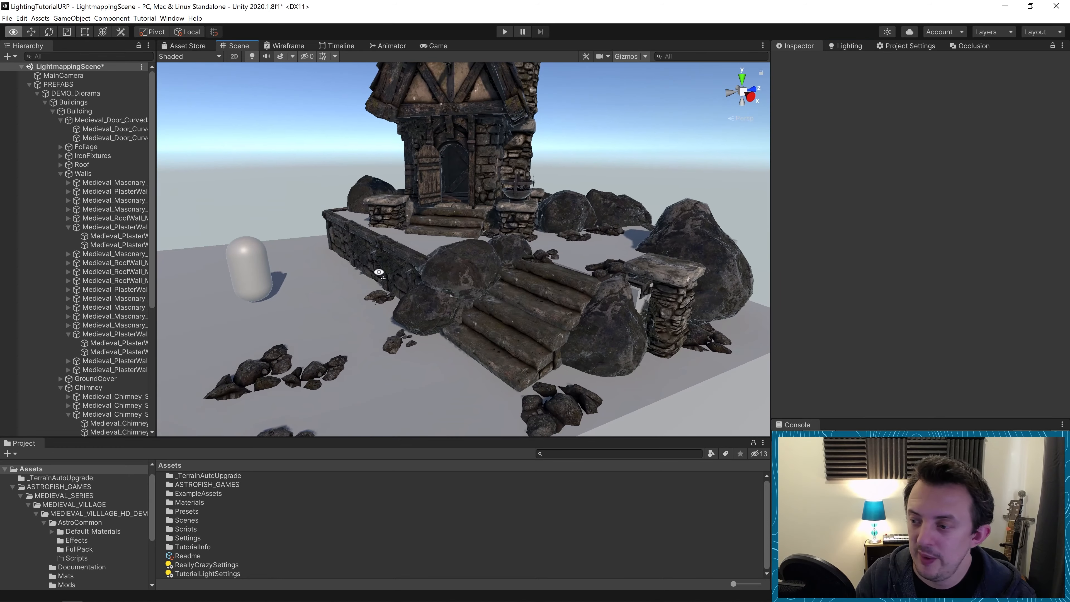
Step: Examine the rebaked lighting and shadows around the house, chimney, wooden steps, scattered rocks and player capsule
left_click_drag(548, 215, 416, 277, "alt")
middle_click_drag(415, 277, 432, 313)
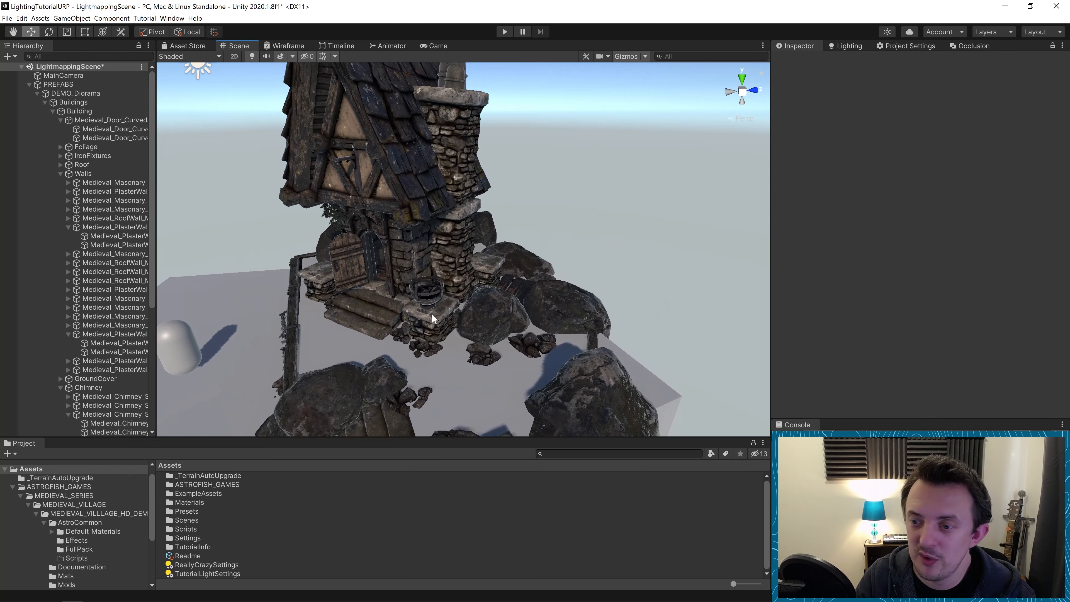
scroll(432, 313, "up", 3)
left_click_drag(513, 312, 528, 328, "alt")
scroll(529, 328, "down", 2)
middle_click_drag(528, 328, 519, 246)
scroll(519, 246, "down", 2)
middle_click_drag(338, 268, 496, 306)
scroll(497, 306, "down", 3)
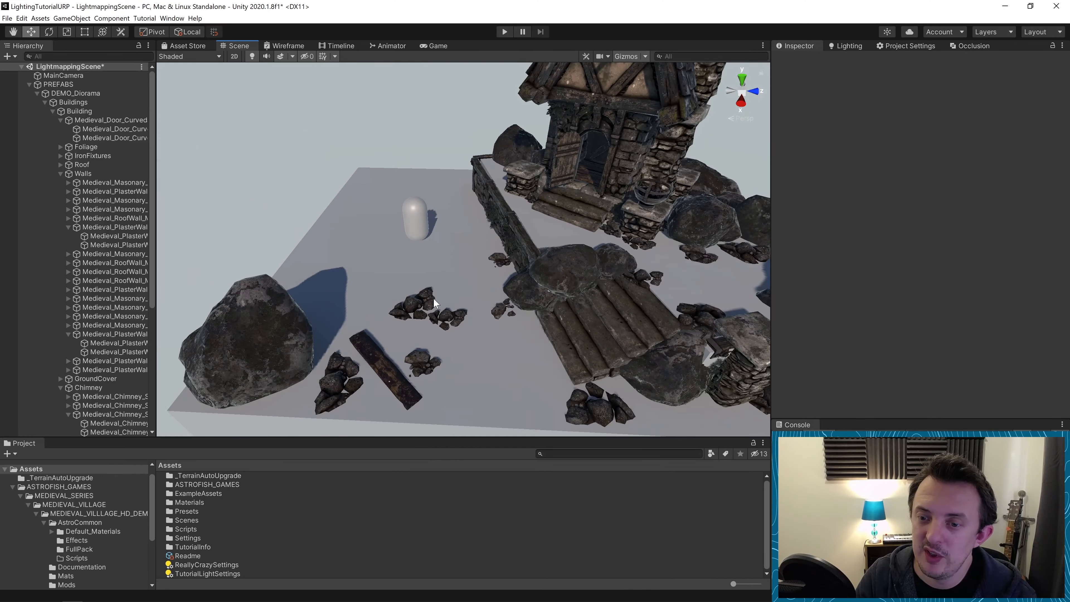
left_click_drag(424, 310, 519, 300, "alt")
scroll(519, 299, "down", 3)
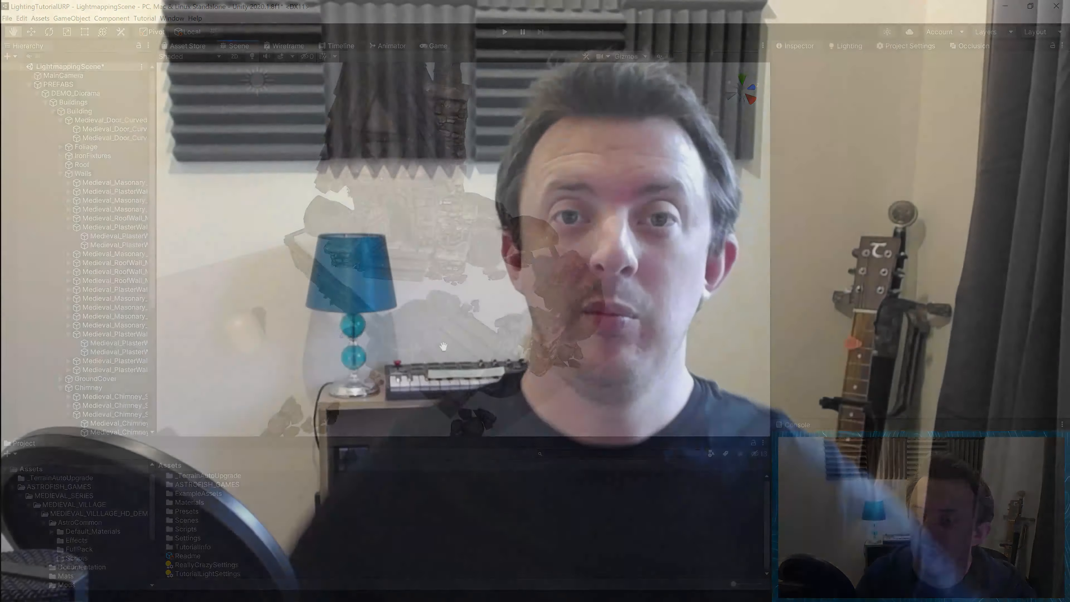